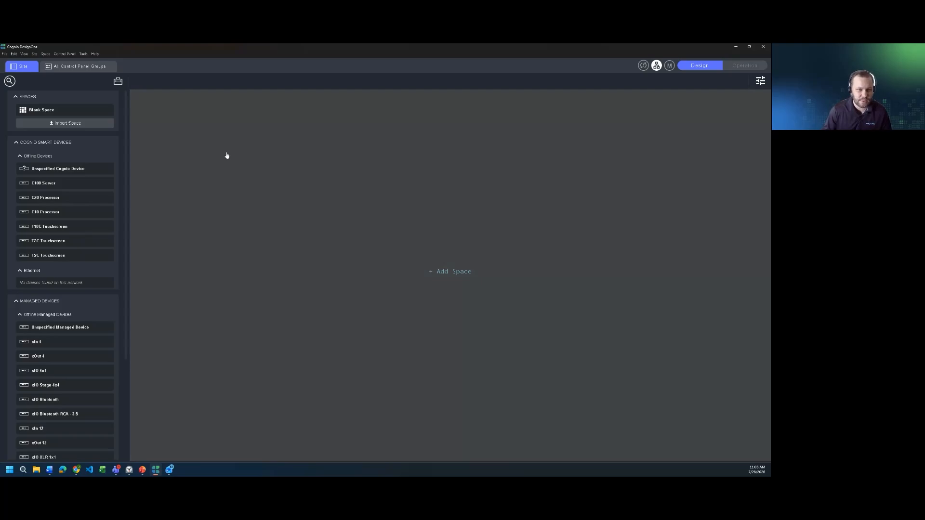
# - Add two blank spaces to the empty site
pyautogui.moveTo(226, 155); pyautogui.dragTo(246, 169)
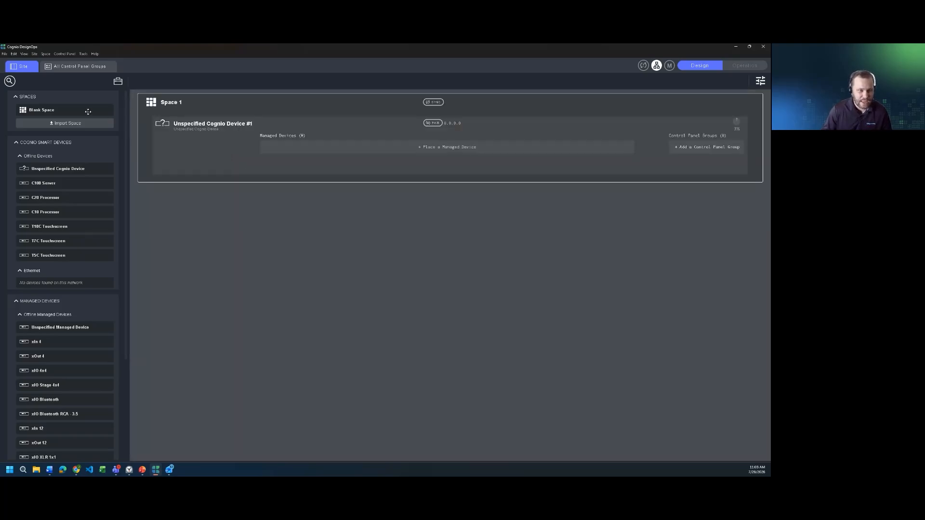
pyautogui.moveTo(88, 112); pyautogui.dragTo(189, 194)
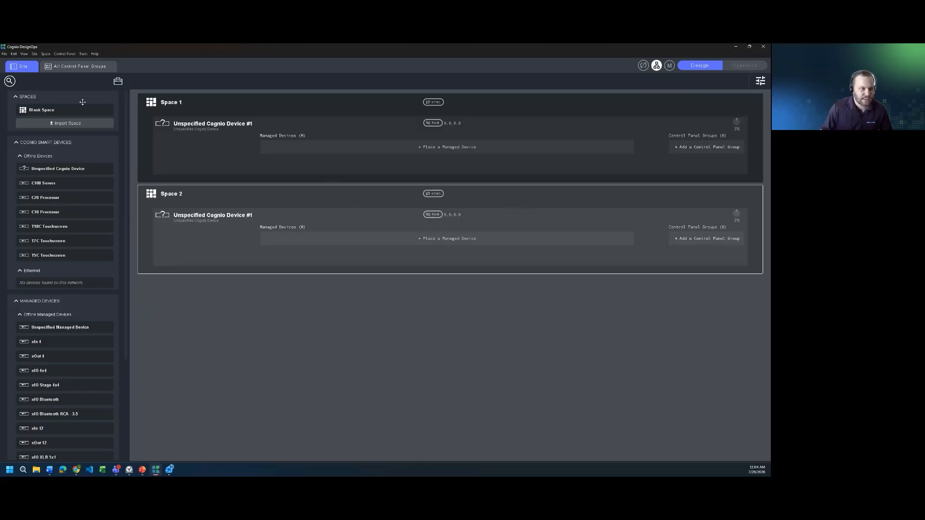
# - Open the existing Classroom_Example site file from the Desktop
pyautogui.click(6, 55)
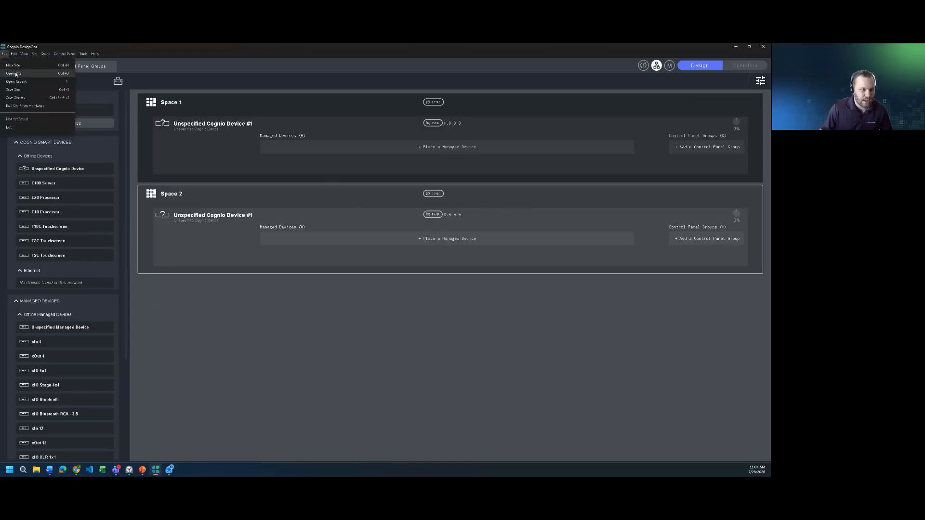
pyautogui.click(15, 74)
pyautogui.click(414, 281)
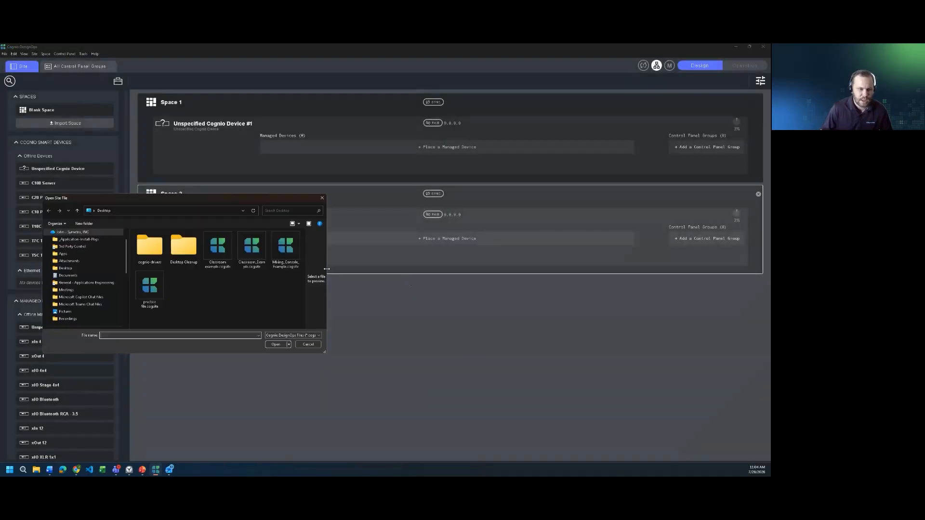
pyautogui.click(252, 253)
pyautogui.click(275, 344)
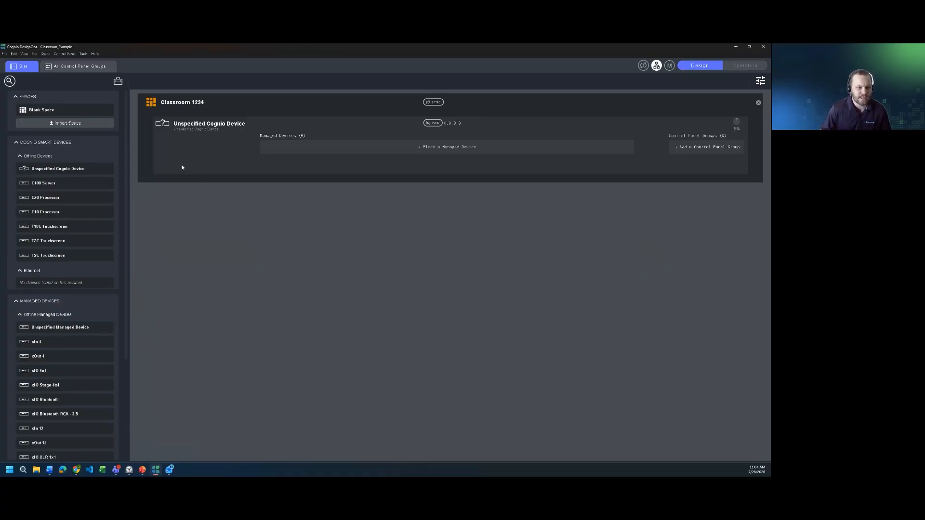
# - Open the Classroom 1234 space and examine its signal flow, including the Media Input and Lights blocks
pyautogui.click(161, 109)
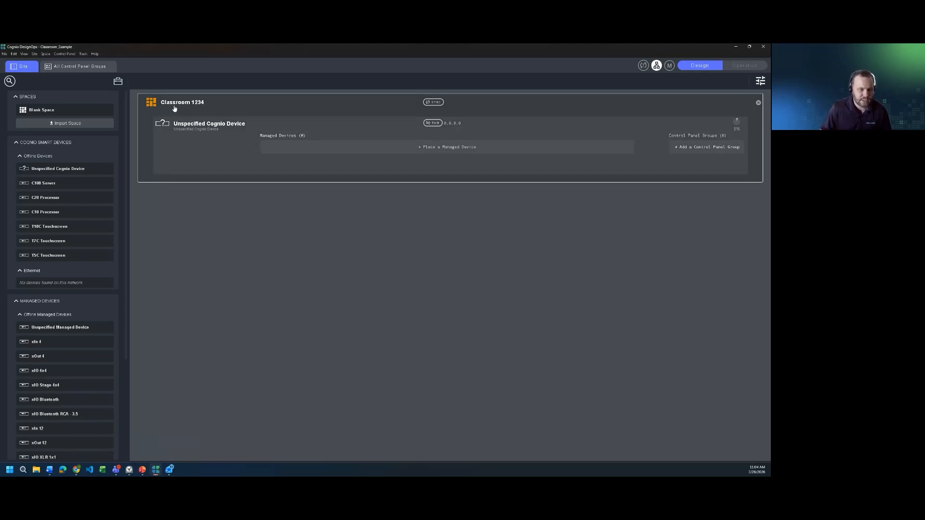
pyautogui.doubleClick(174, 109)
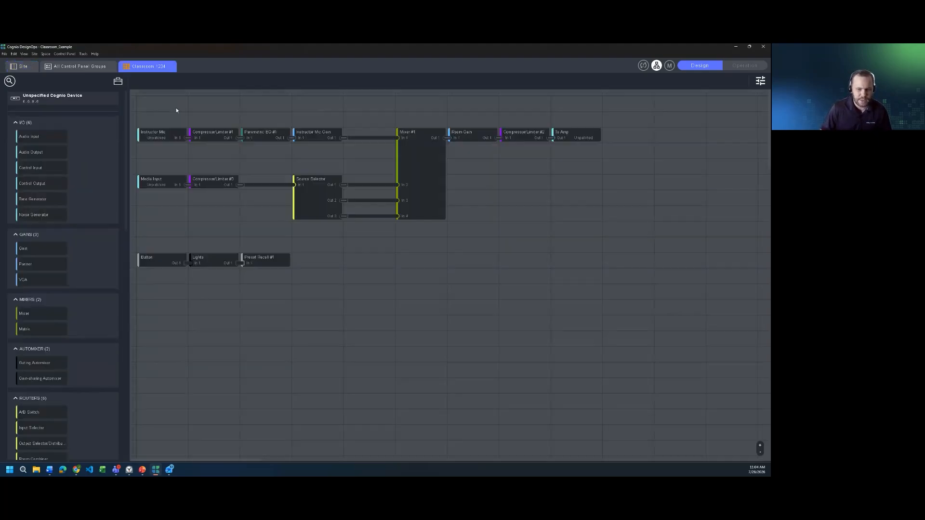
pyautogui.click(760, 447)
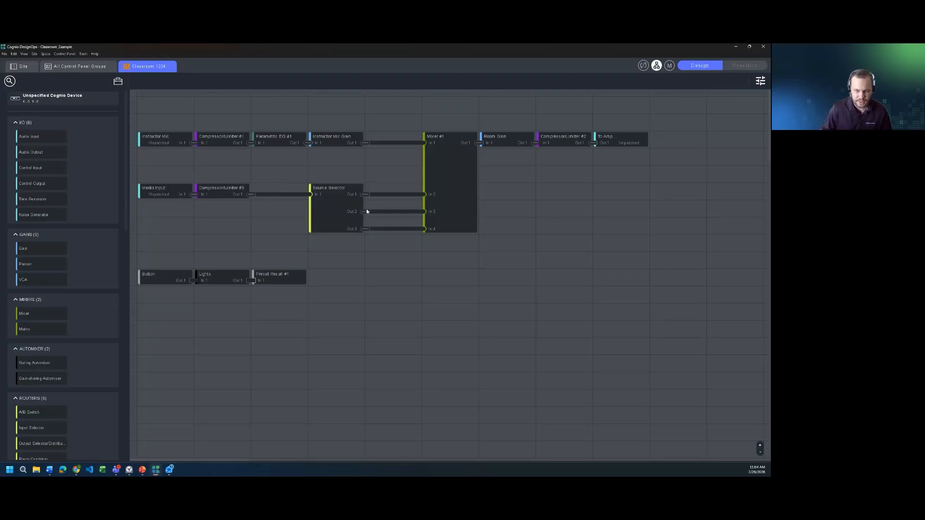
pyautogui.click(174, 186)
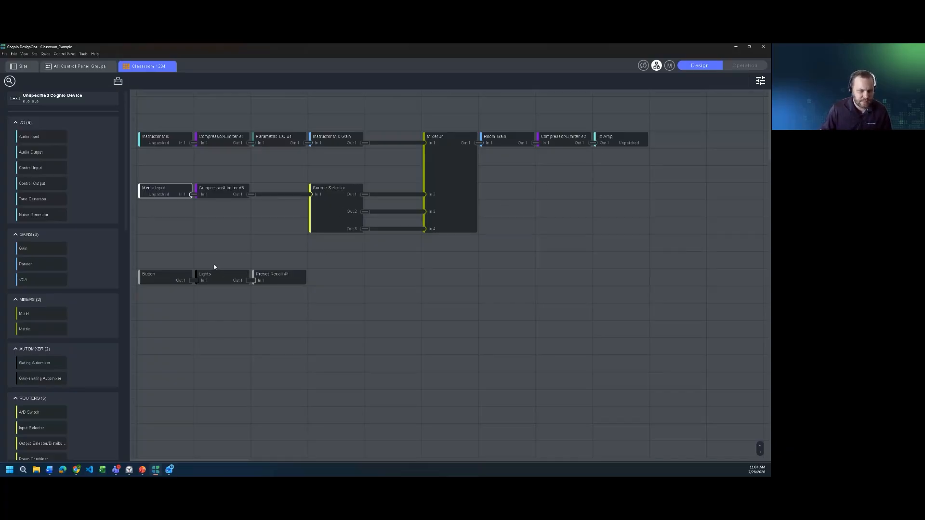
pyautogui.moveTo(212, 273)
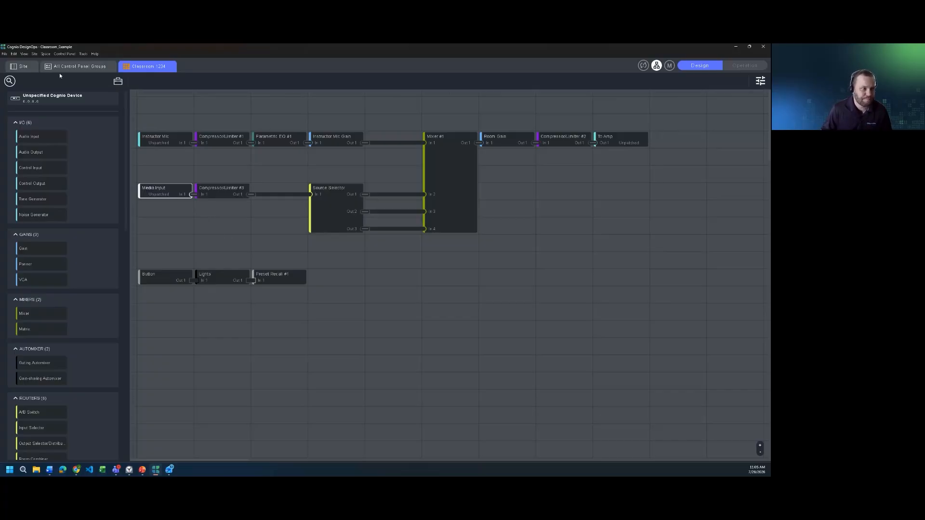
# - Check the site's control panel groups and add one to the Unspecified Cognio Device in Classroom 1234
pyautogui.click(24, 67)
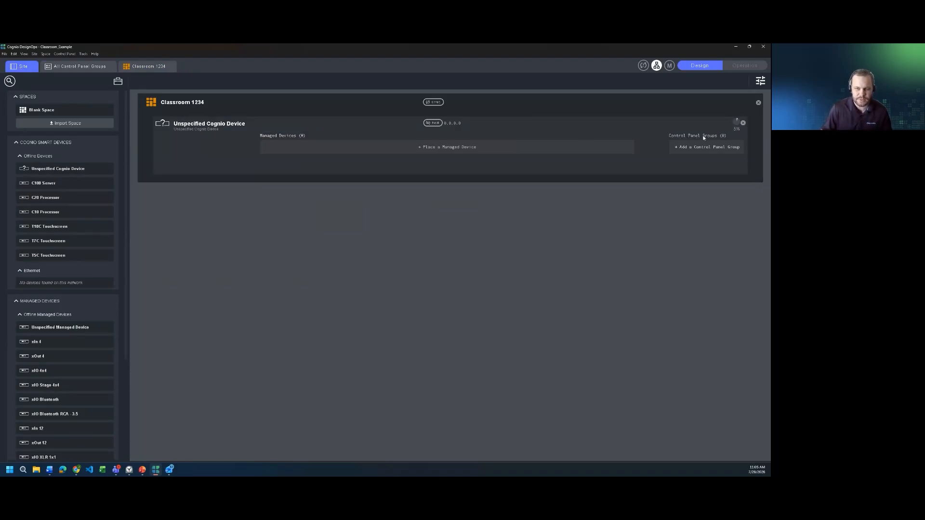
pyautogui.click(76, 72)
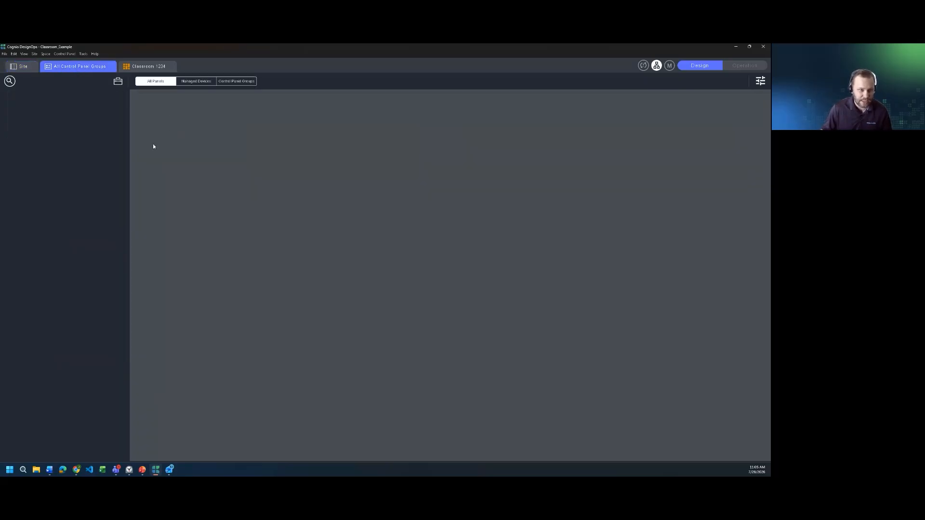
pyautogui.click(25, 67)
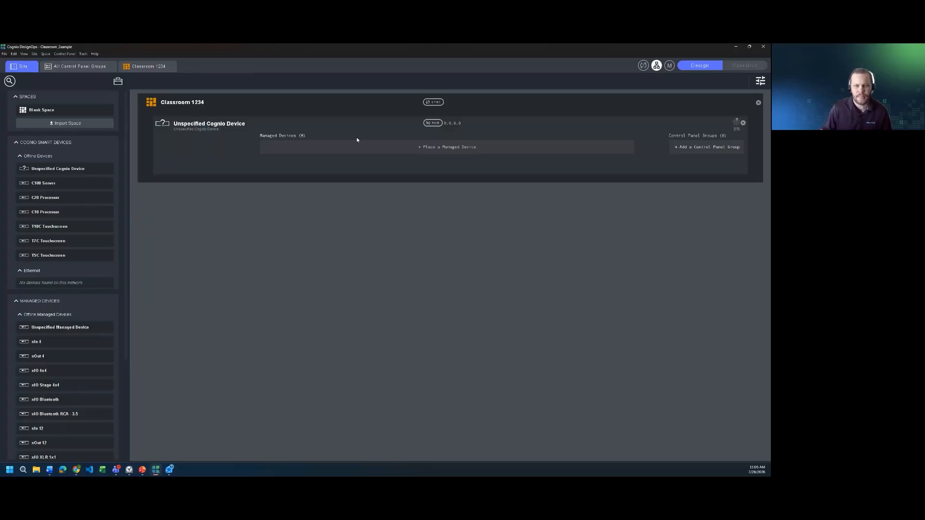
pyautogui.click(678, 149)
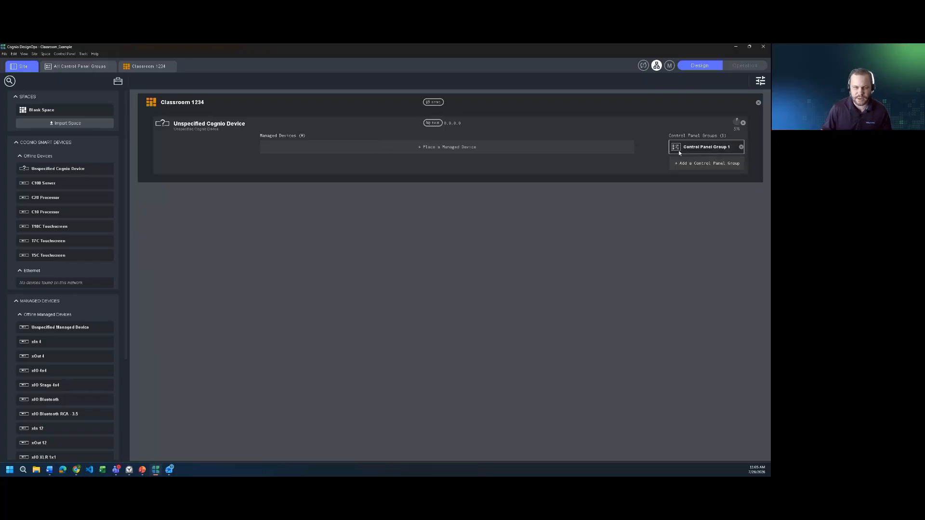
# - Open the blank panel of Control Panel Group 1 for editing, enlarged on the canvas
pyautogui.click(68, 67)
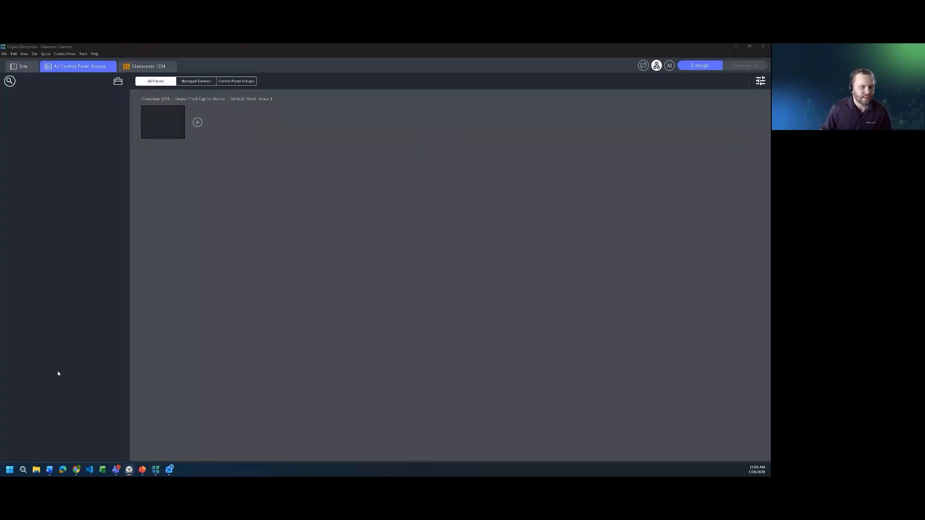
pyautogui.doubleClick(167, 124)
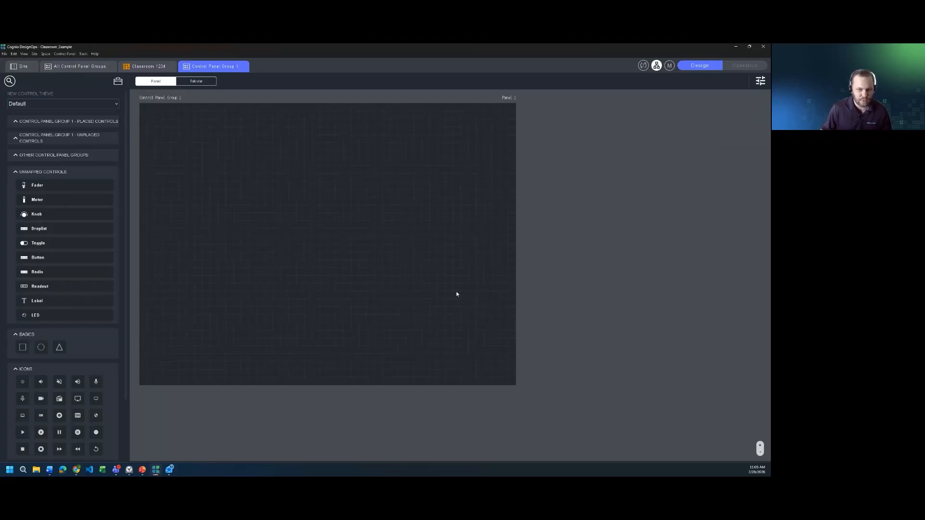
pyautogui.click(760, 445)
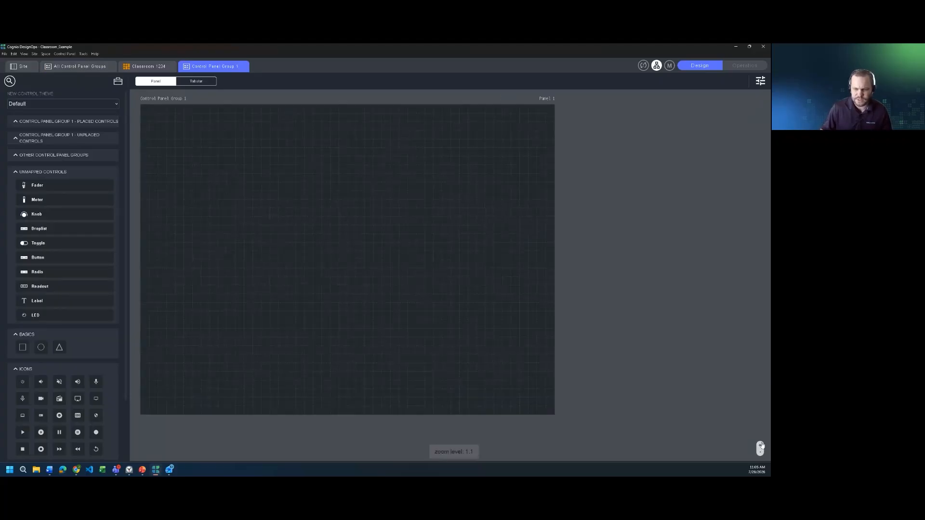
pyautogui.click(761, 446)
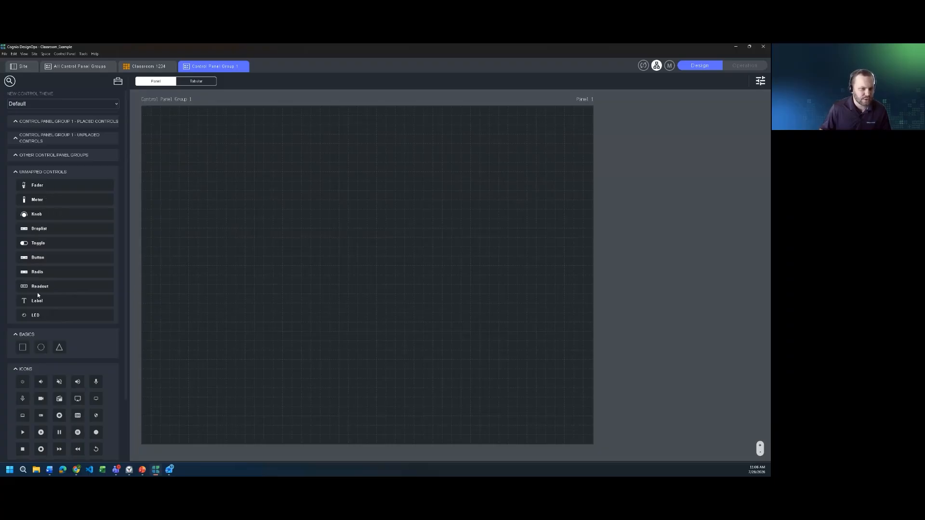
# - Look through the available controls and icons and display the properties of Control Panel Group 1
pyautogui.scroll(-1, 46, 283)
pyautogui.scroll(-1, 47, 282)
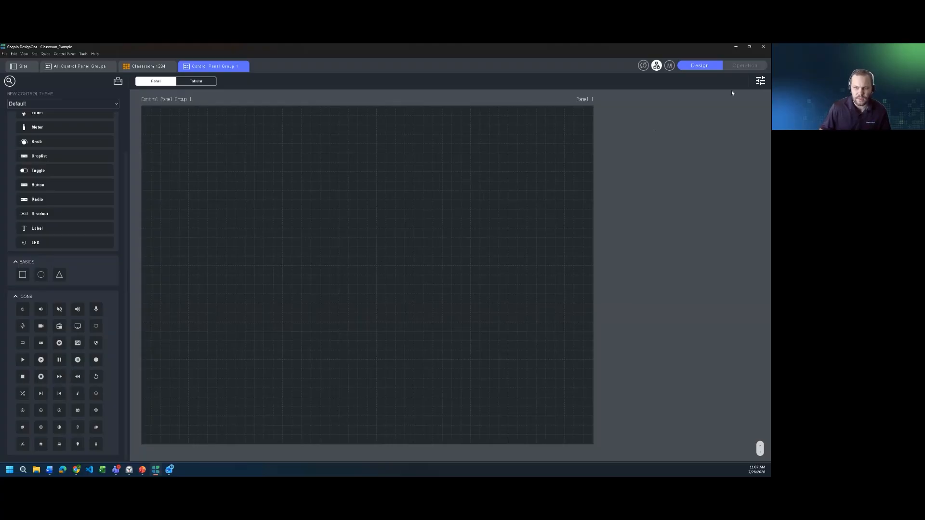
pyautogui.click(759, 83)
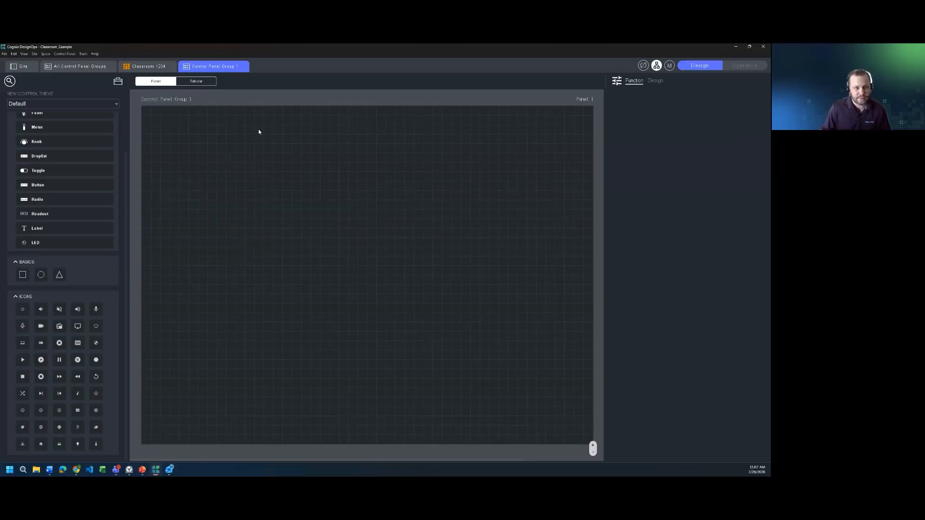
pyautogui.click(179, 102)
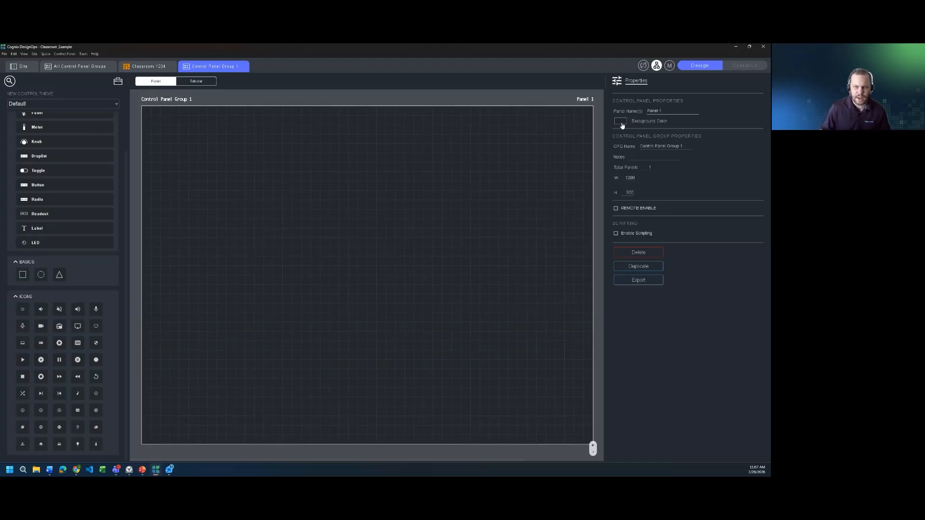
# - Try a width of 700 for the control panel group and restore the width to 1200
pyautogui.click(625, 178)
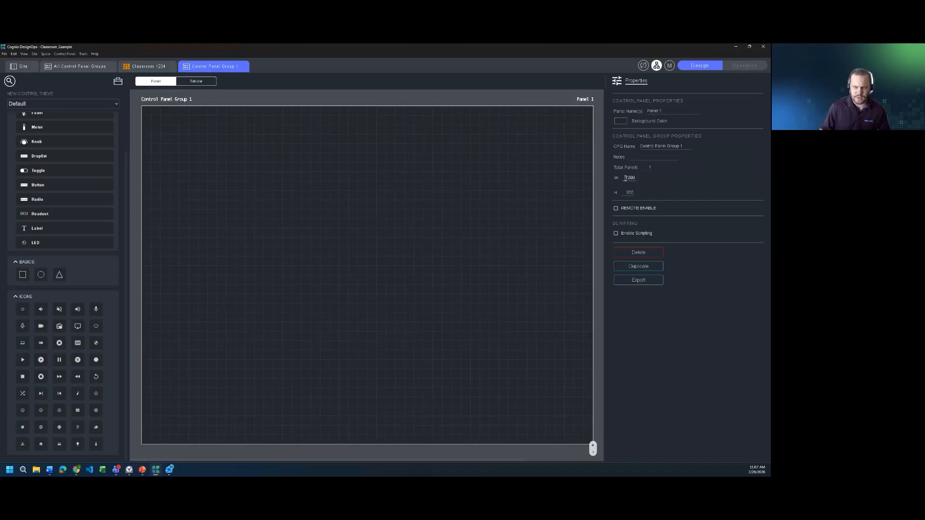
pyautogui.moveTo(625, 177); pyautogui.dragTo(638, 178)
pyautogui.write('700')
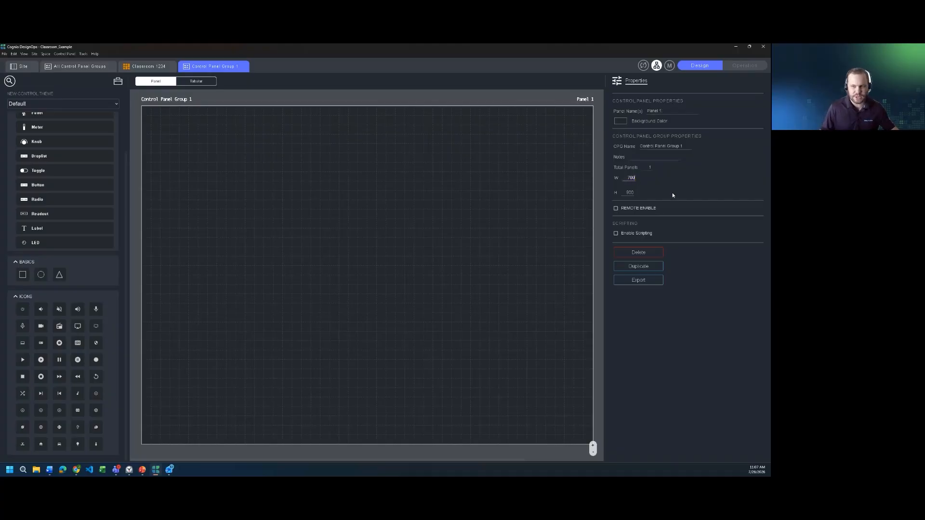
pyautogui.press('Return')
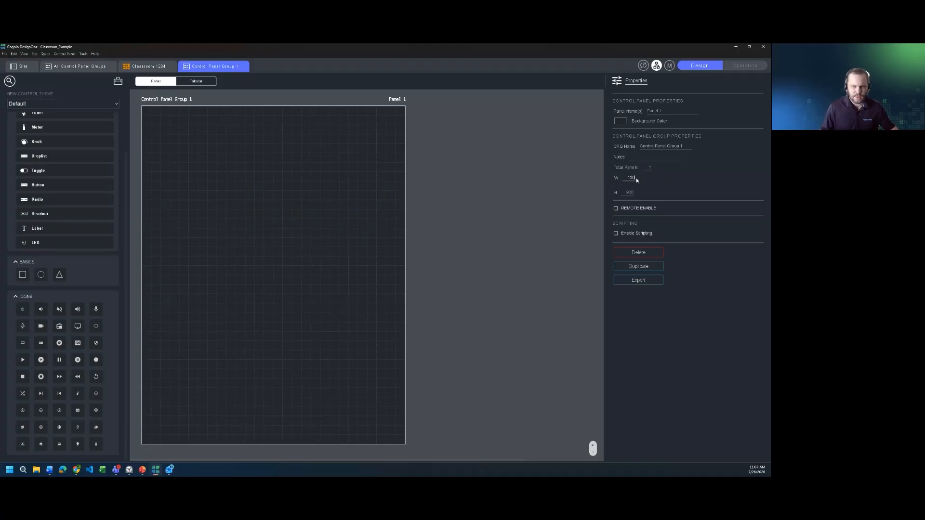
pyautogui.write('0')
pyautogui.press('Return')
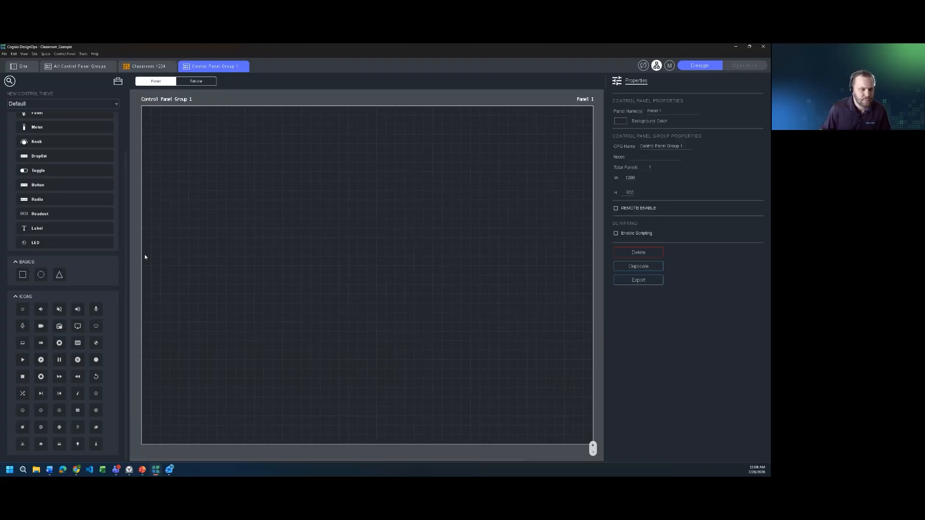
# - Review the controls of the Instructor Mic, Media Input and Room Gain blocks in the Classroom 1234 space
pyautogui.scroll(3, 87, 277)
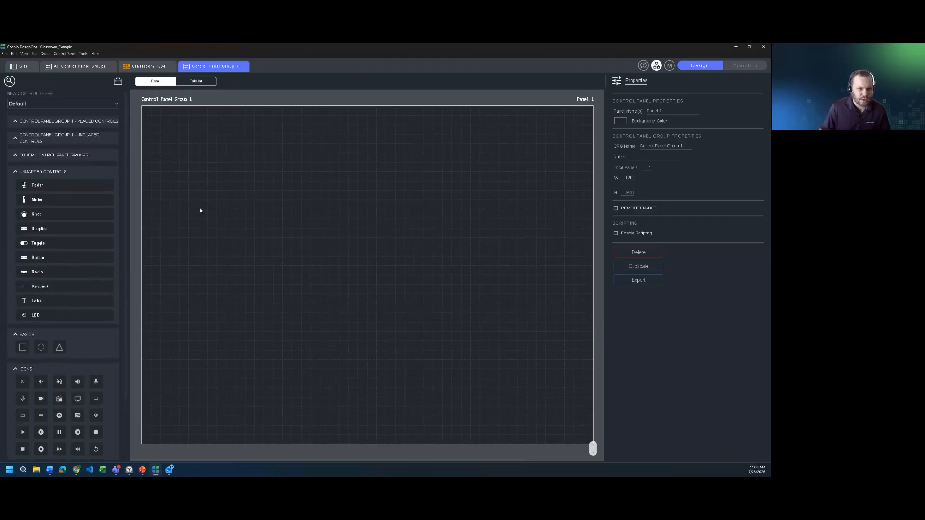
pyautogui.click(155, 70)
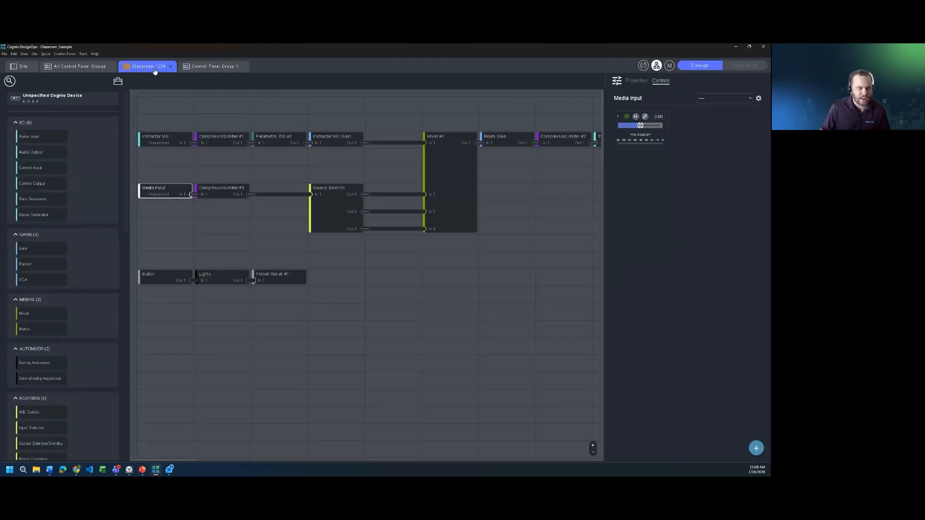
pyautogui.click(170, 137)
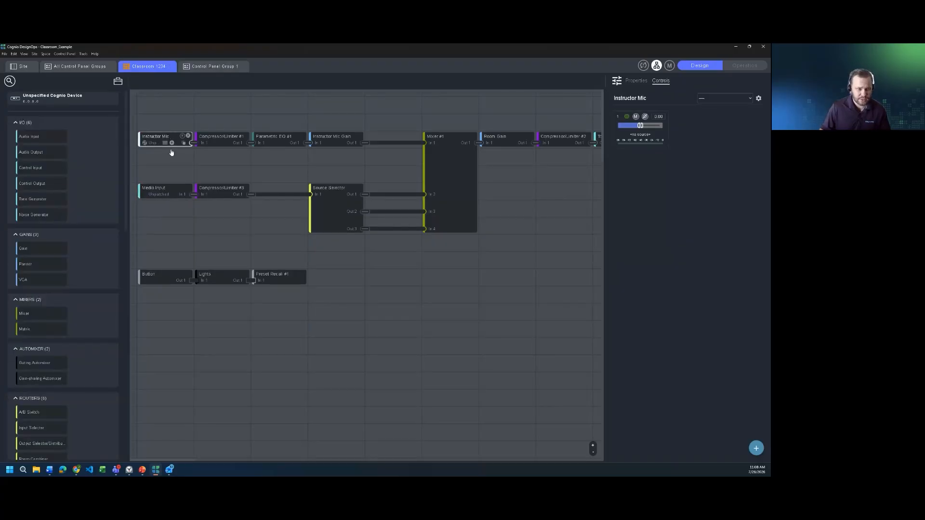
pyautogui.click(165, 190)
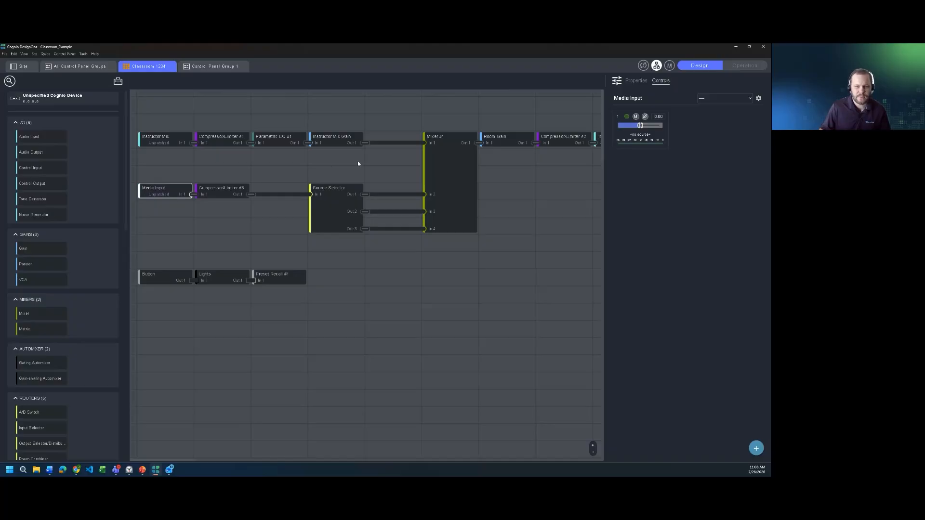
pyautogui.click(500, 137)
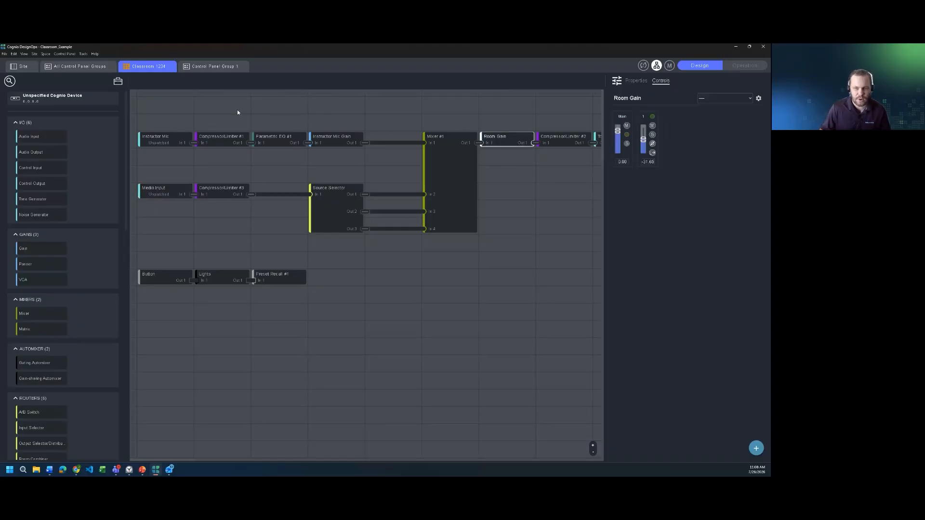
# - Place an unmapped fader near the left side of Control Panel Group 1's panel and make it taller and slightly wider
pyautogui.click(201, 68)
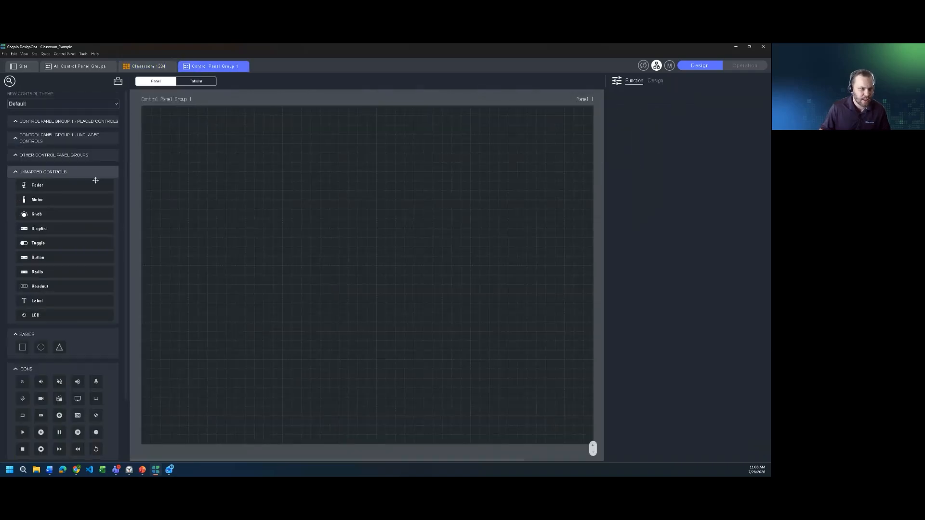
pyautogui.moveTo(72, 185); pyautogui.dragTo(206, 177)
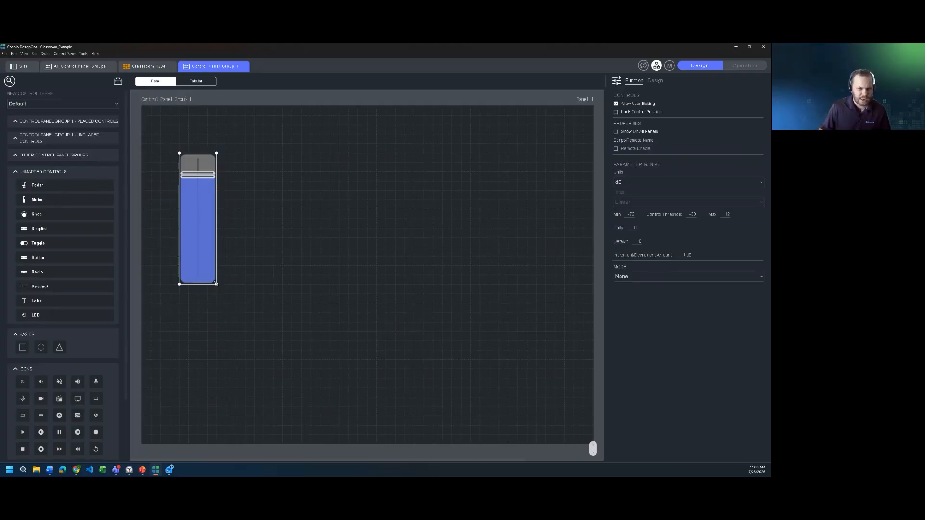
pyautogui.moveTo(216, 285); pyautogui.dragTo(224, 373)
pyautogui.moveTo(218, 291); pyautogui.dragTo(195, 286)
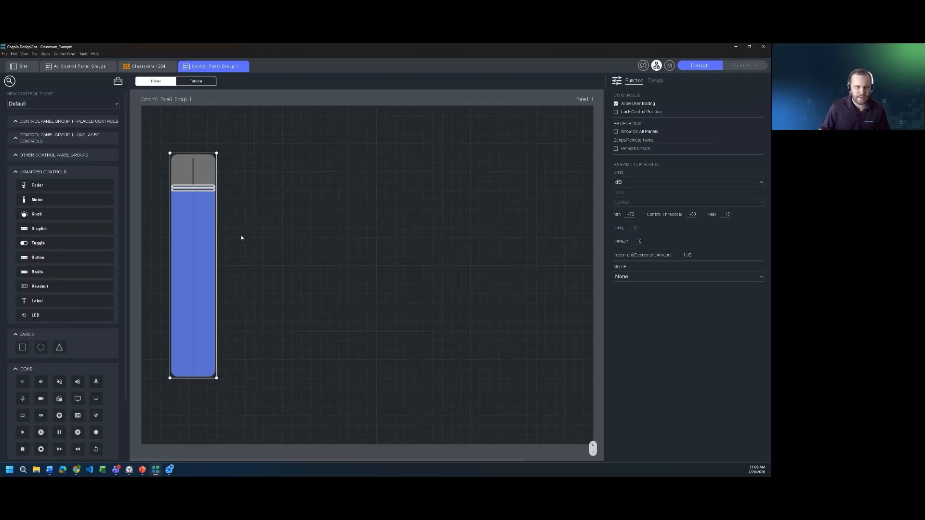
# - Map the fader in Parameter mode to the Channel 1 Gain parameter of Room Gain in Classroom 1234
pyautogui.click(640, 279)
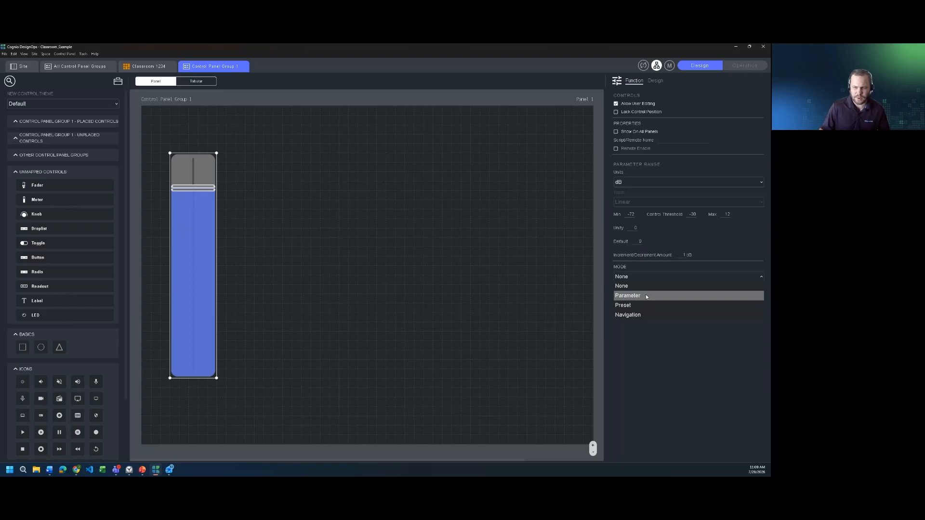
pyautogui.click(646, 296)
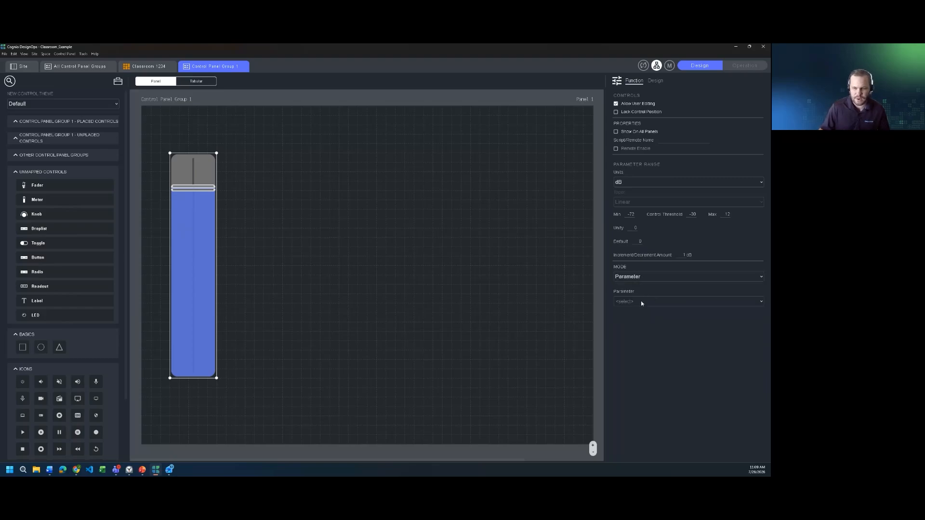
pyautogui.click(641, 302)
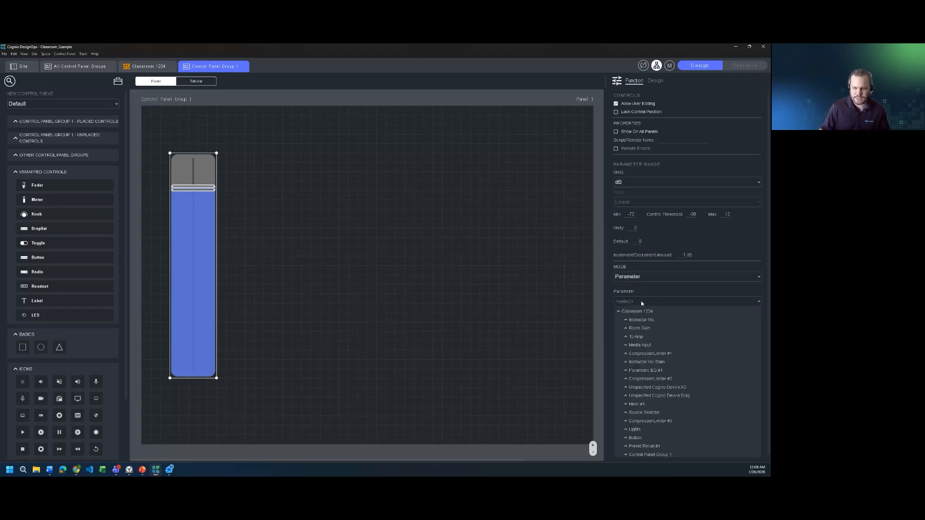
pyautogui.click(627, 328)
pyautogui.scroll(-1, 659, 357)
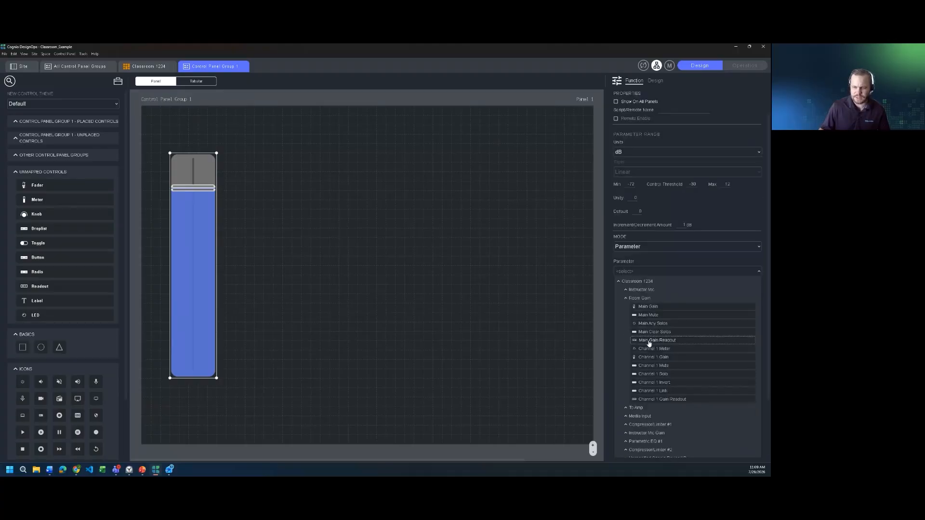
pyautogui.click(667, 357)
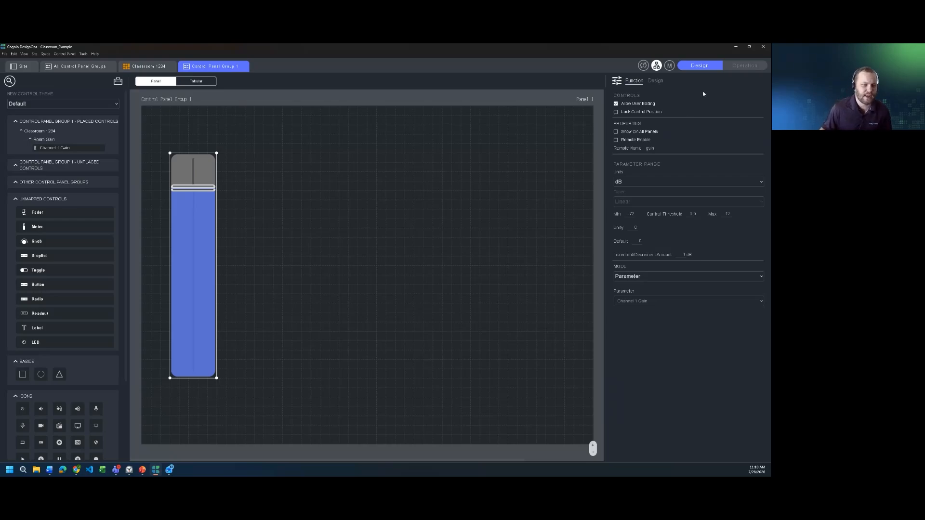
# - In Operation mode, lower the panel's fader to near its minimum and check the Room Gain controls in Classroom 1234
pyautogui.click(731, 68)
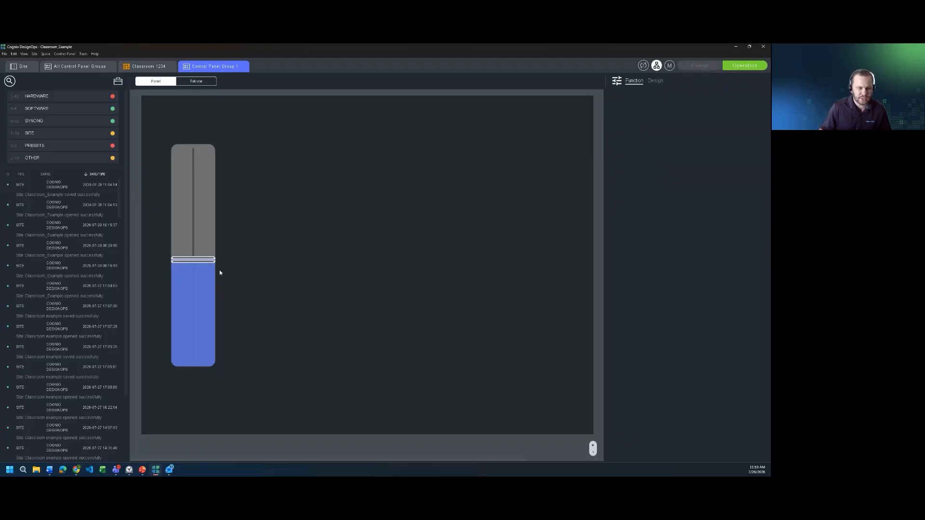
pyautogui.moveTo(203, 260); pyautogui.dragTo(196, 355)
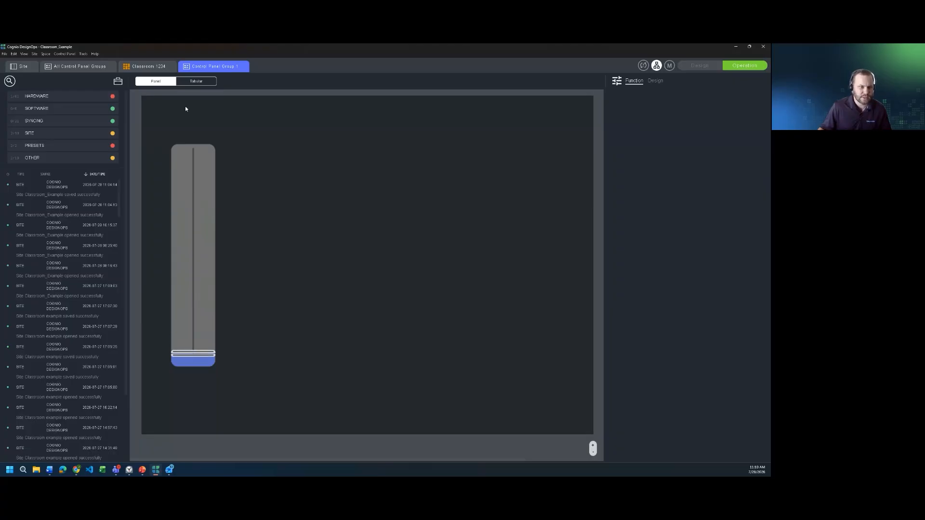
pyautogui.click(155, 70)
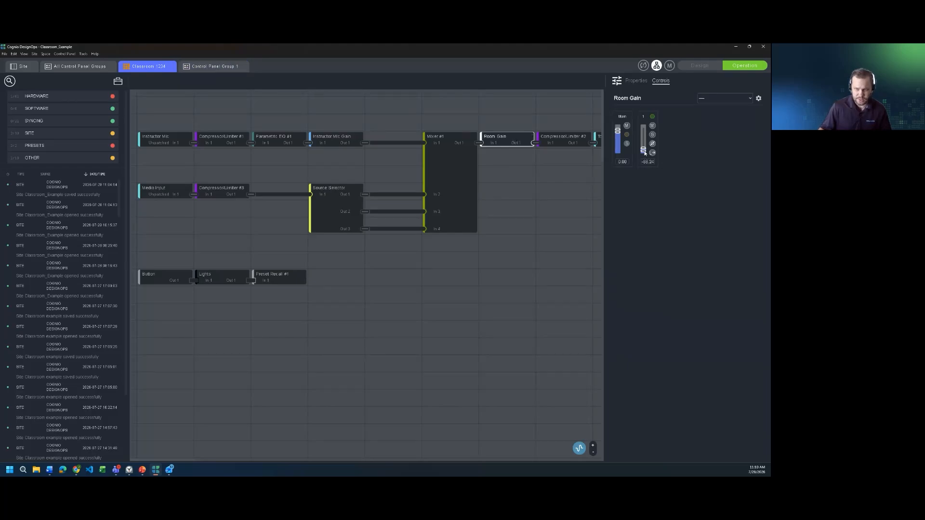
pyautogui.moveTo(643, 152); pyautogui.dragTo(644, 131)
pyautogui.click(211, 67)
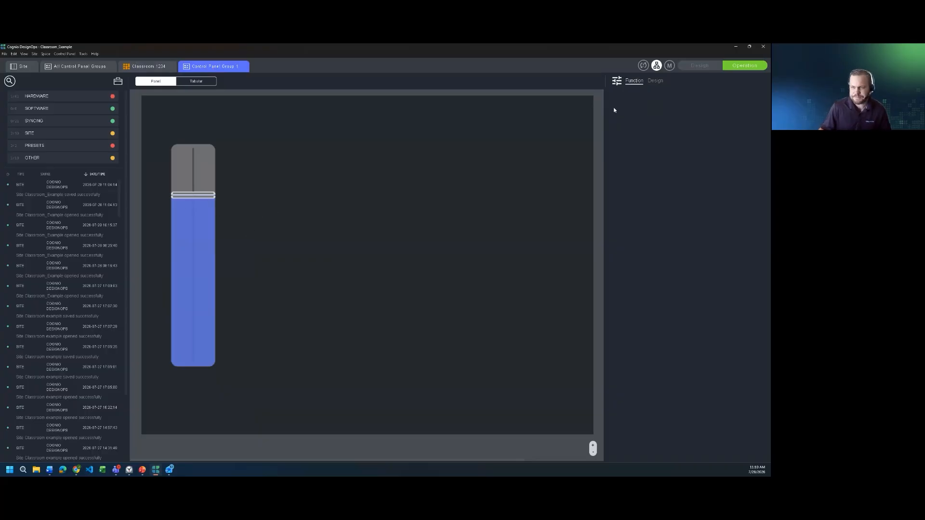
pyautogui.click(706, 68)
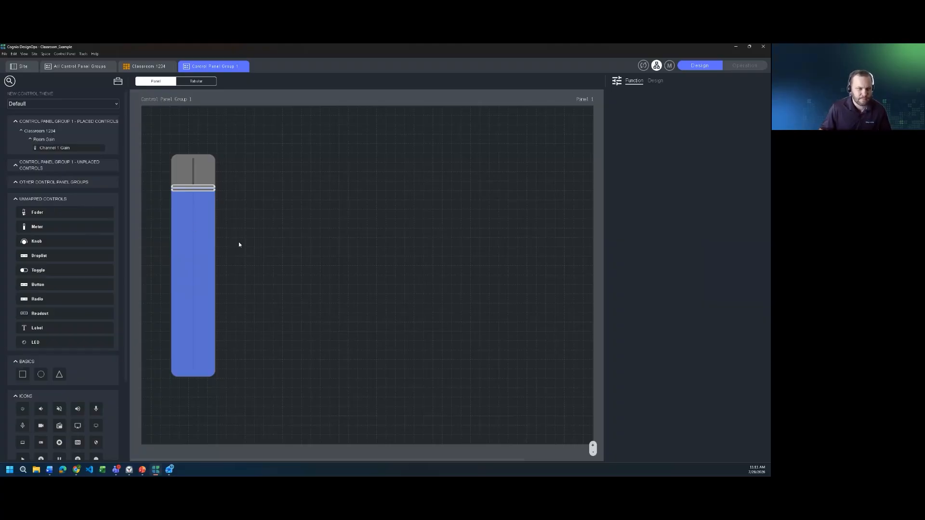
pyautogui.click(151, 68)
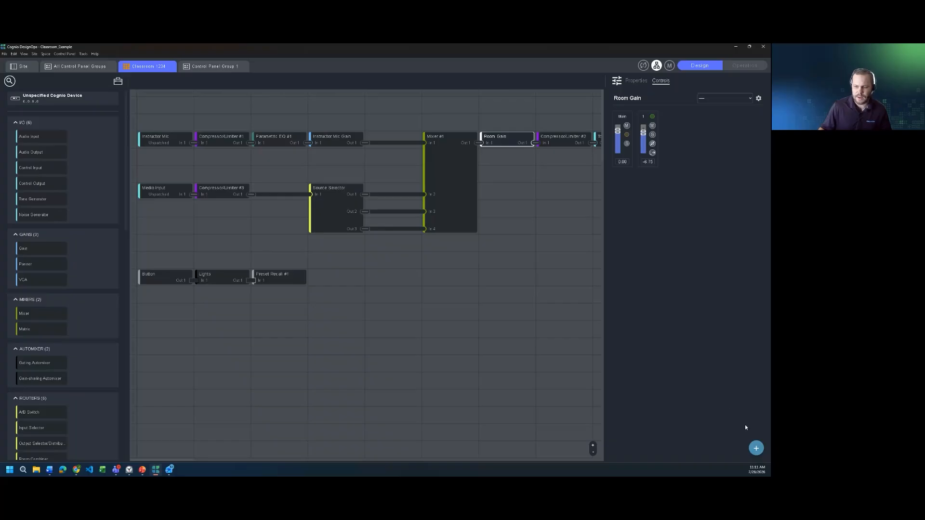
pyautogui.moveTo(755, 448)
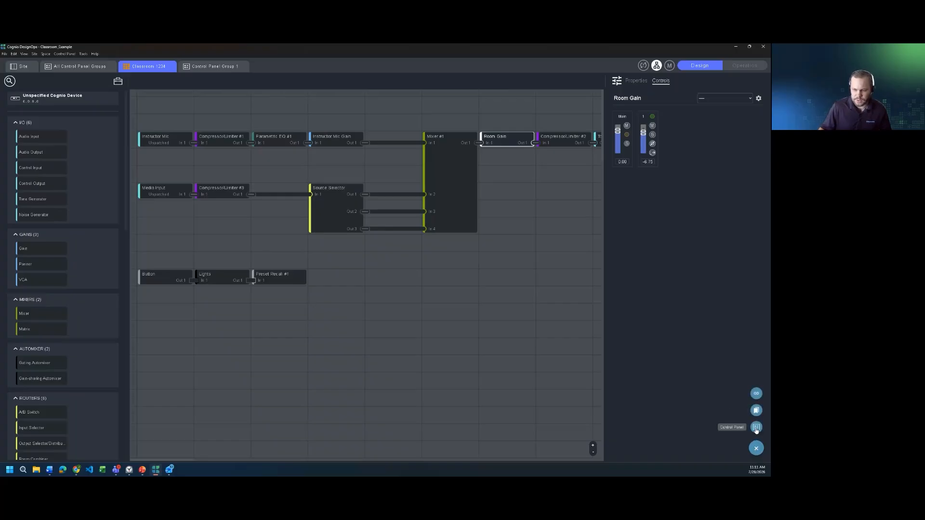
pyautogui.click(756, 427)
pyautogui.click(657, 431)
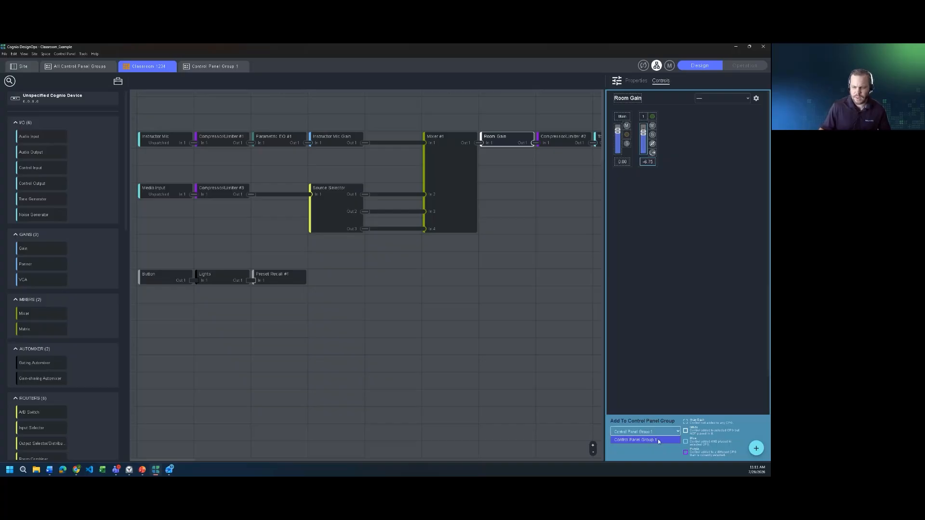
pyautogui.click(658, 440)
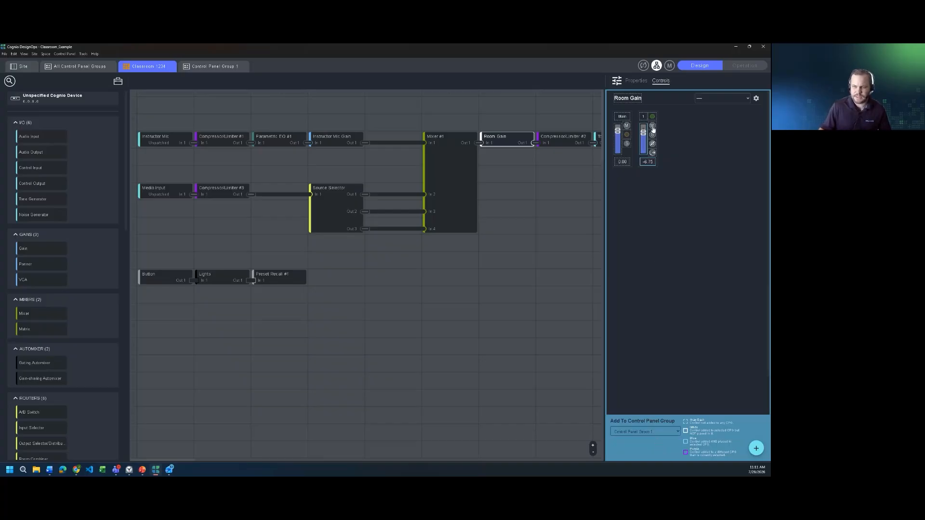
pyautogui.moveTo(653, 127); pyautogui.dragTo(276, 219)
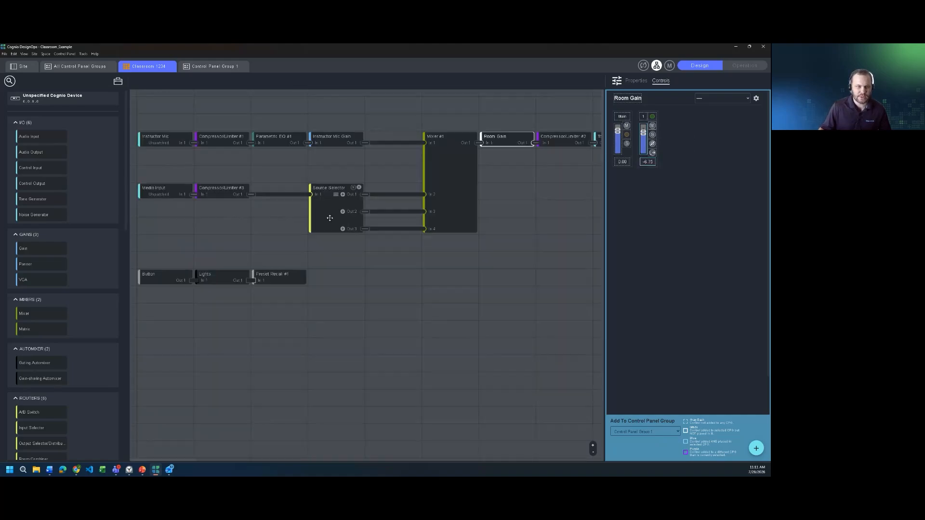
# - Enlarge the channel 1 mute button beside the fader on Control Panel Group 1's panel
pyautogui.click(206, 67)
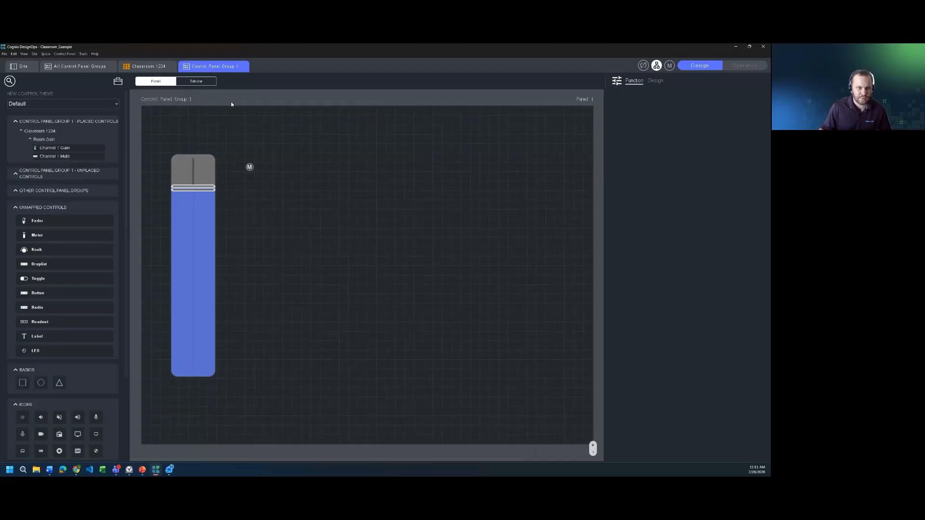
pyautogui.click(251, 168)
pyautogui.moveTo(255, 172); pyautogui.dragTo(282, 217)
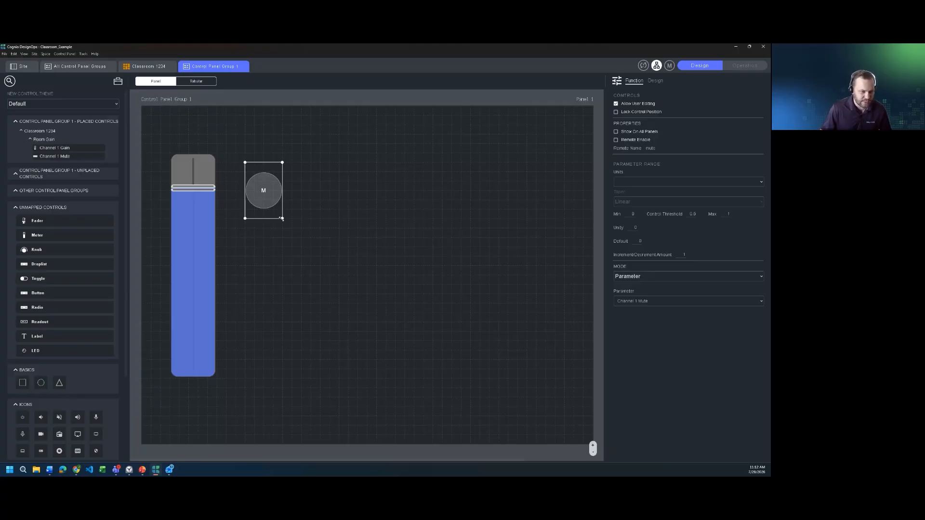
# - Compare the fader's function properties with the mute button's and delete the mute button from the panel
pyautogui.click(201, 237)
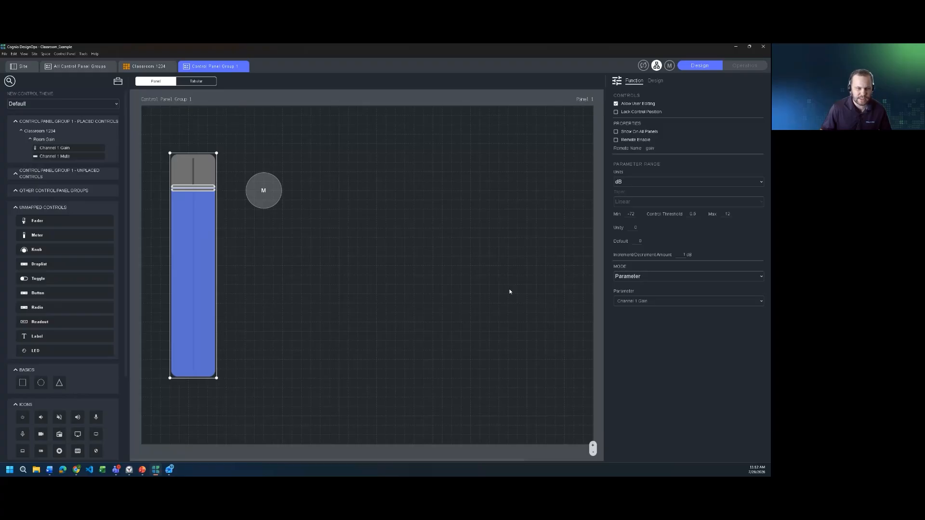
pyautogui.click(263, 200)
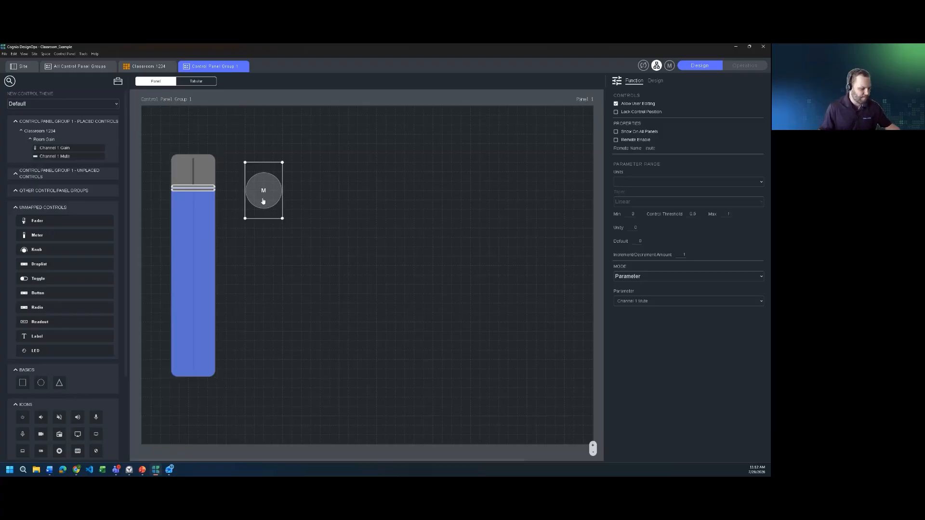
pyautogui.press('Delete')
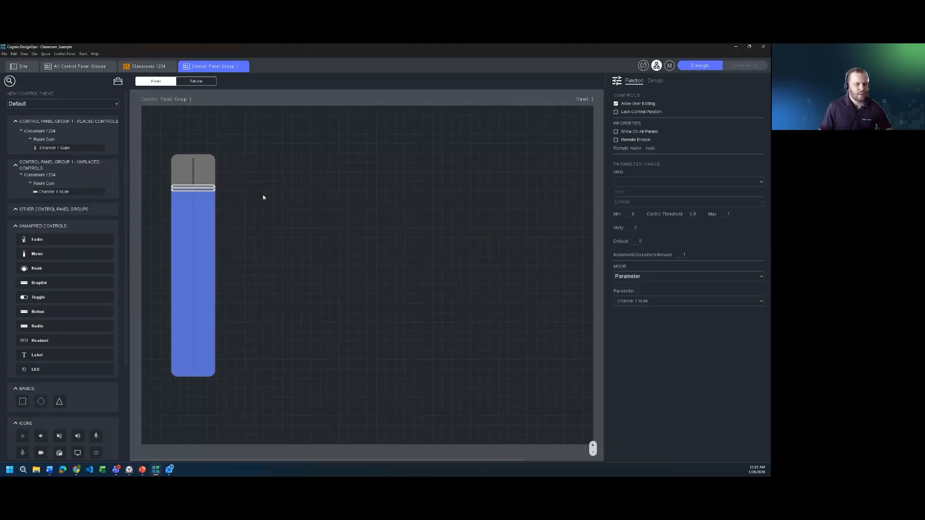
# - Give the fader the outlined rectangular cap style with a side grip and set its cap size to 241%
pyautogui.click(198, 229)
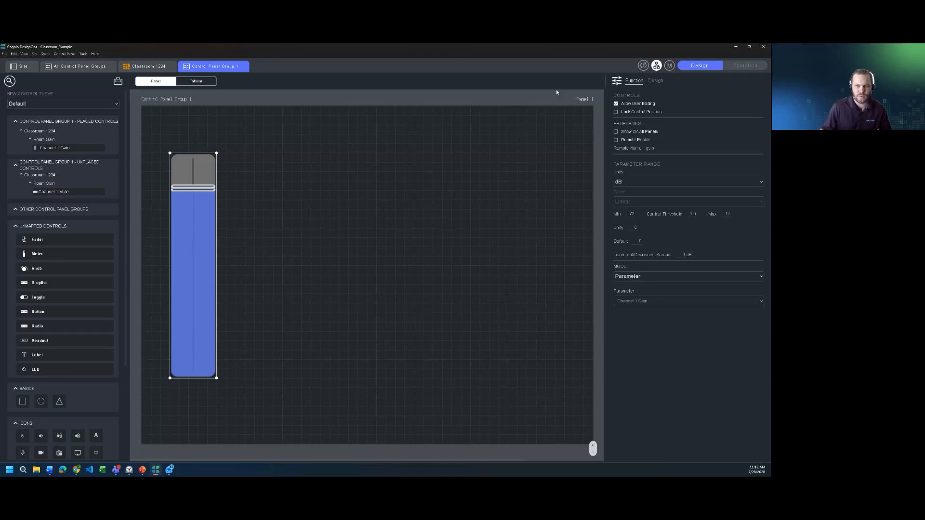
pyautogui.click(654, 81)
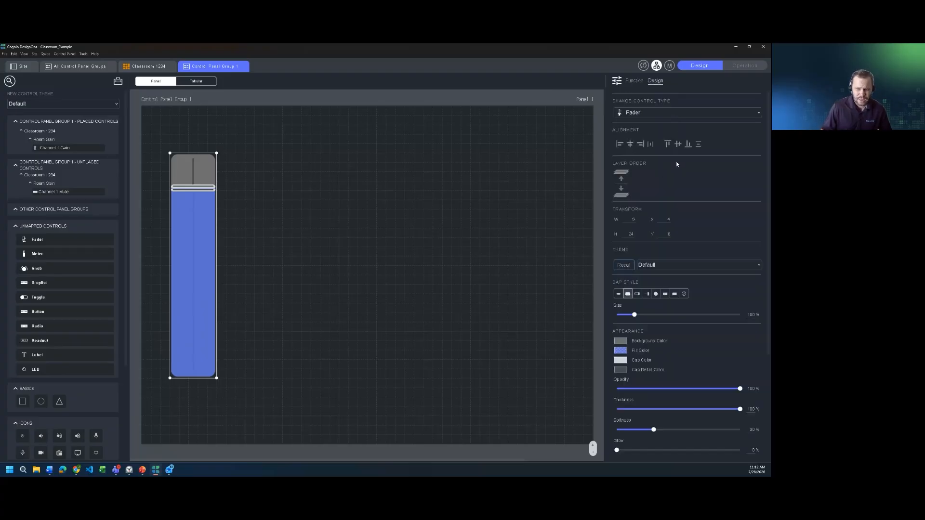
pyautogui.scroll(-1, 680, 210)
pyautogui.scroll(-1, 680, 206)
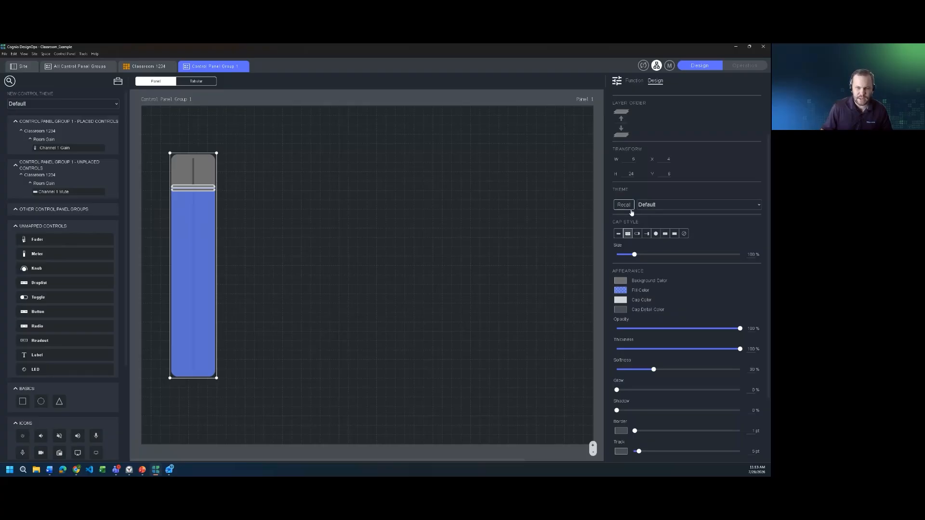
pyautogui.scroll(-1, 628, 209)
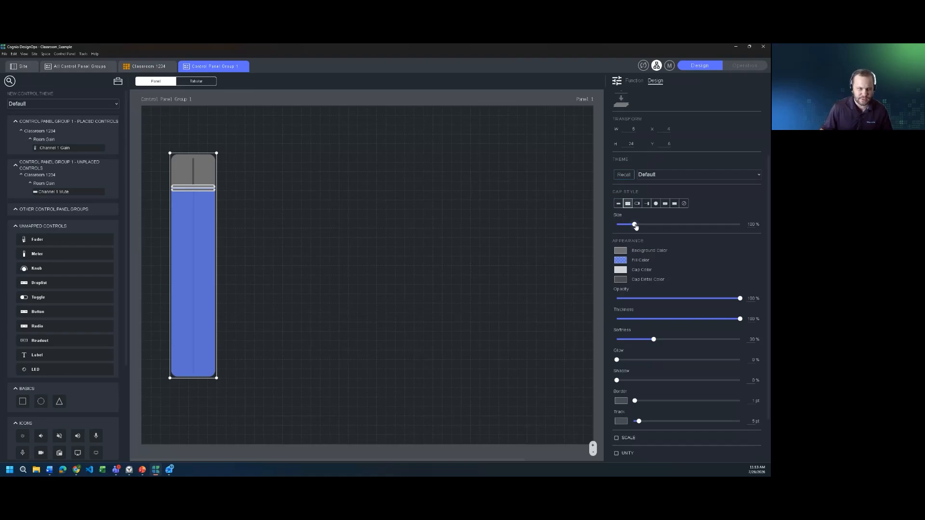
pyautogui.click(618, 204)
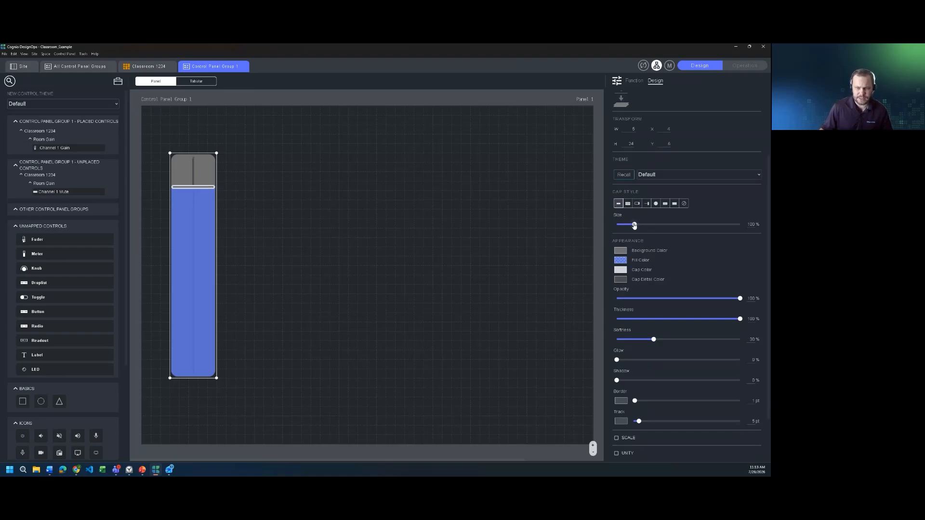
pyautogui.moveTo(634, 224); pyautogui.dragTo(684, 225)
pyautogui.click(637, 205)
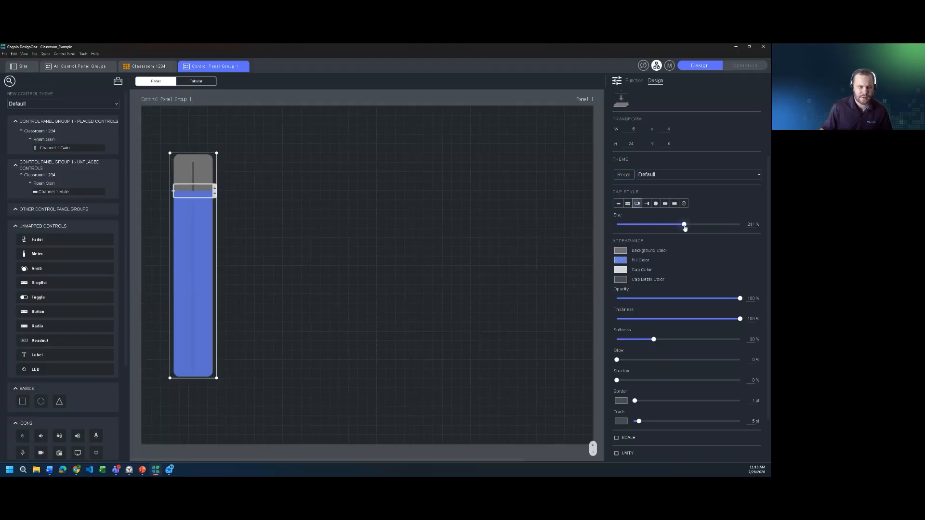
# - Set the fader's background color to a bright green
pyautogui.click(621, 251)
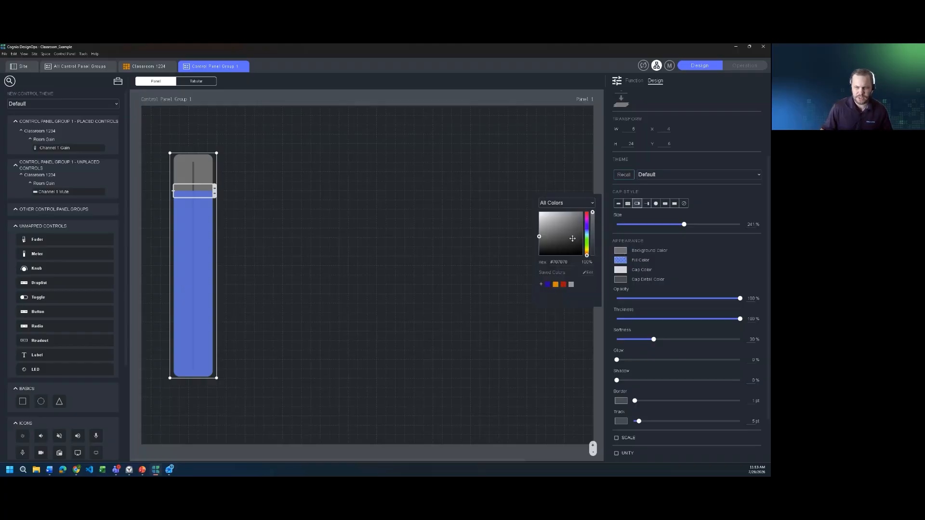
pyautogui.click(586, 239)
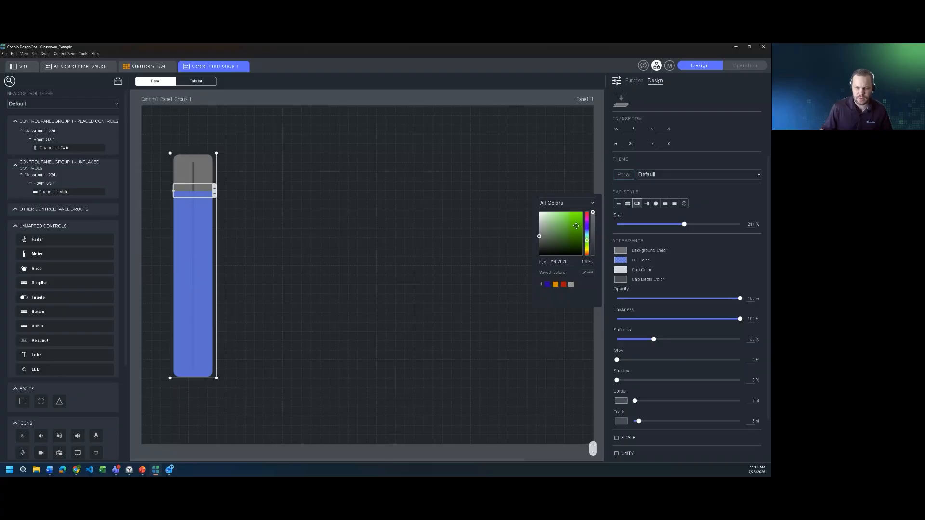
pyautogui.click(575, 223)
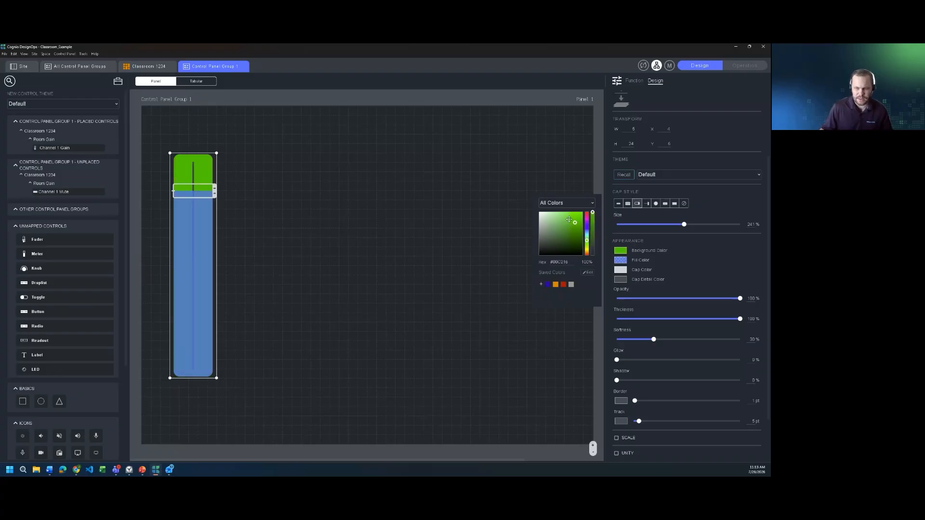
pyautogui.click(570, 218)
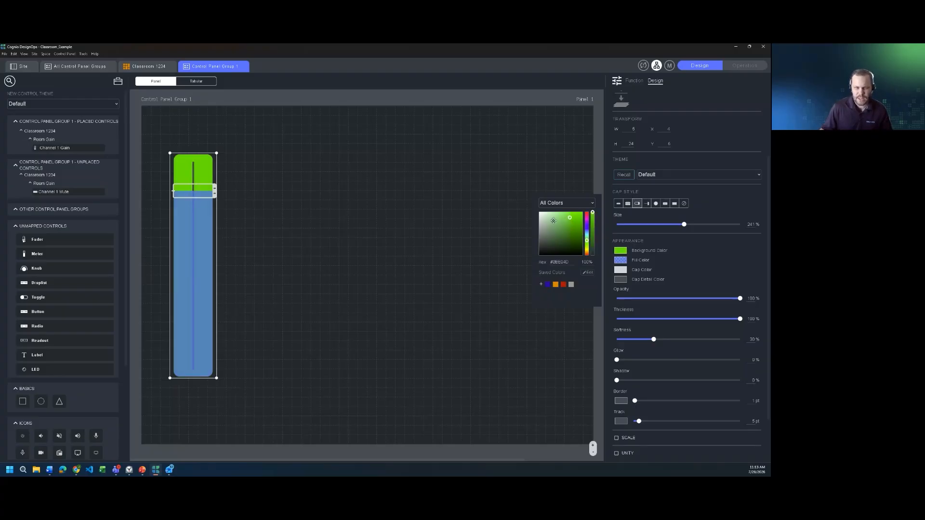
# - Save the current green as a swatch and delete saved colors until only the blue and orange swatches remain
pyautogui.click(541, 285)
pyautogui.click(589, 274)
pyautogui.click(582, 284)
pyautogui.click(566, 283)
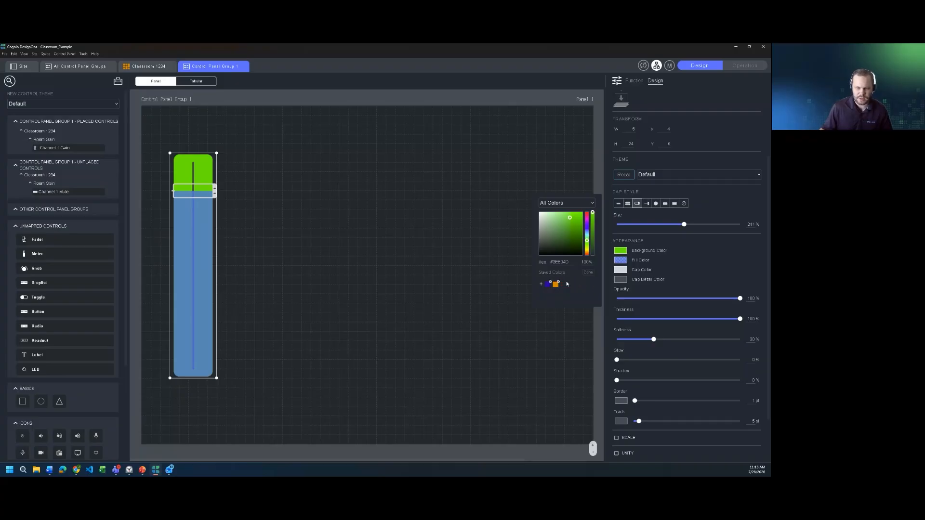
pyautogui.click(588, 273)
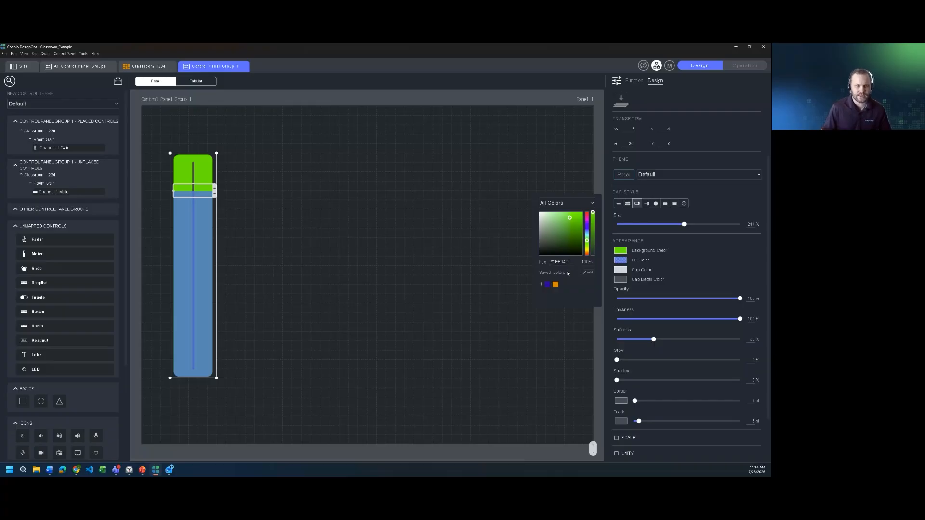
# - Set the fader's background color to Orange-Red from the Bright Collection
pyautogui.click(572, 204)
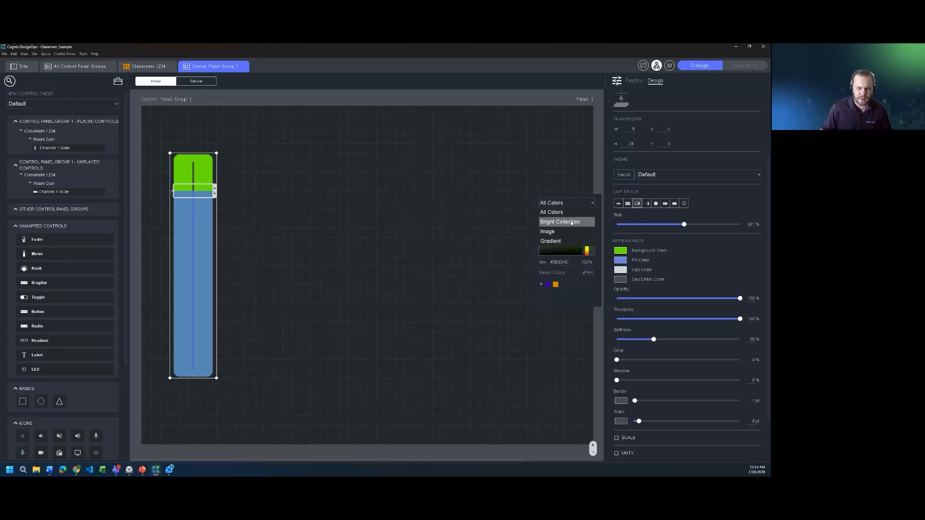
pyautogui.click(571, 222)
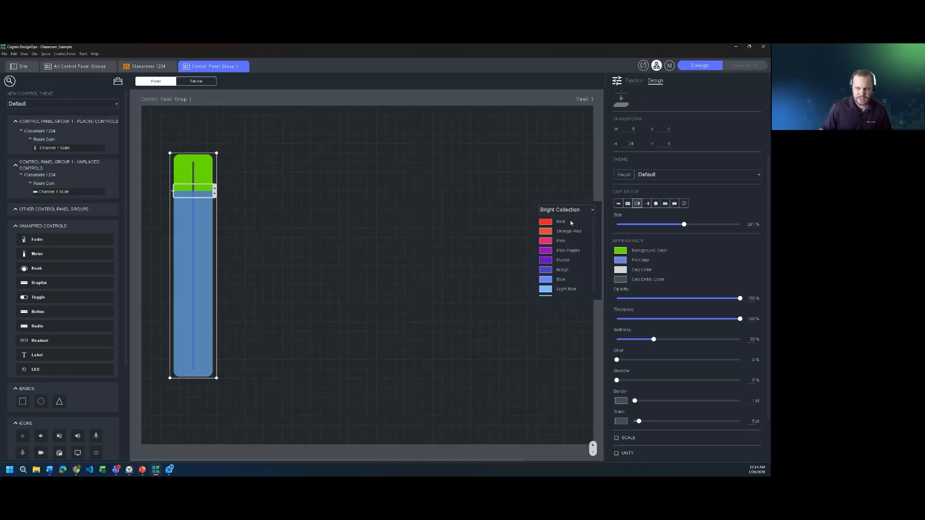
pyautogui.click(546, 232)
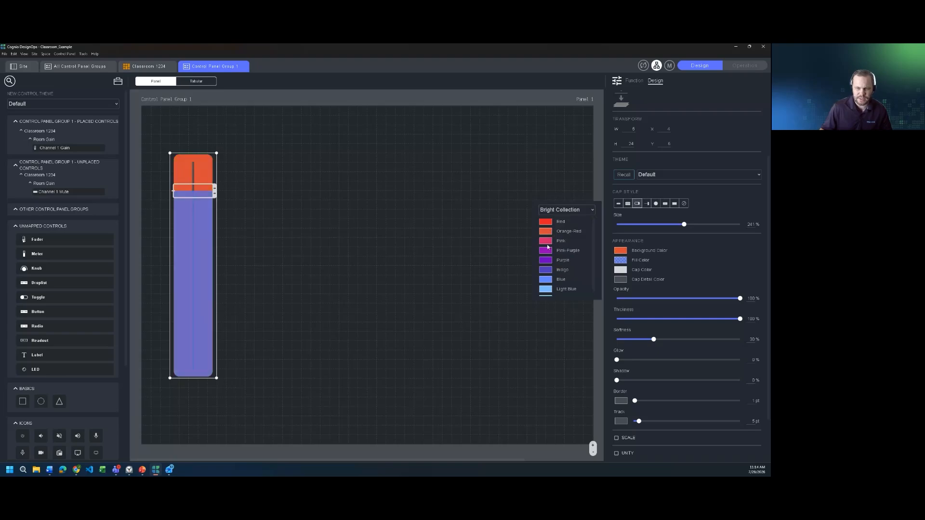
# - Try the Pink color from the Bright Collection and a gradient as the fader's background
pyautogui.click(546, 241)
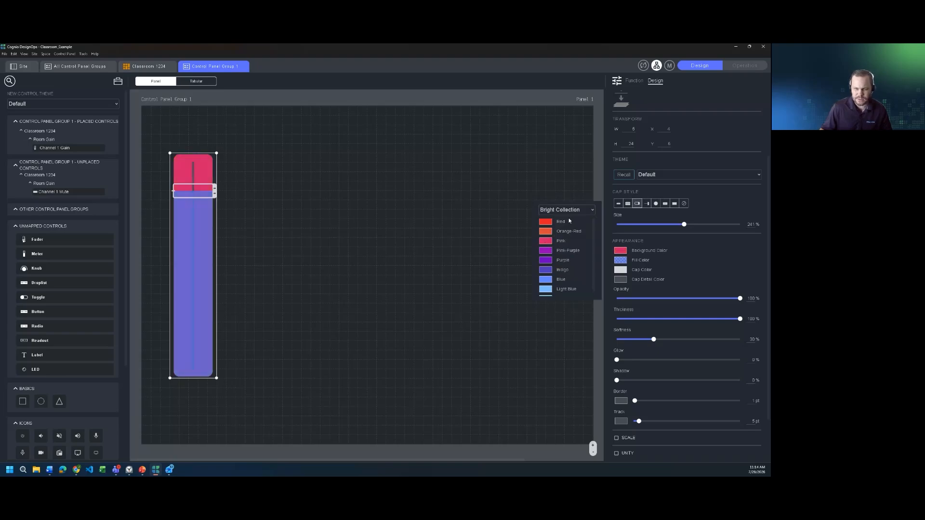
pyautogui.click(575, 210)
pyautogui.click(560, 238)
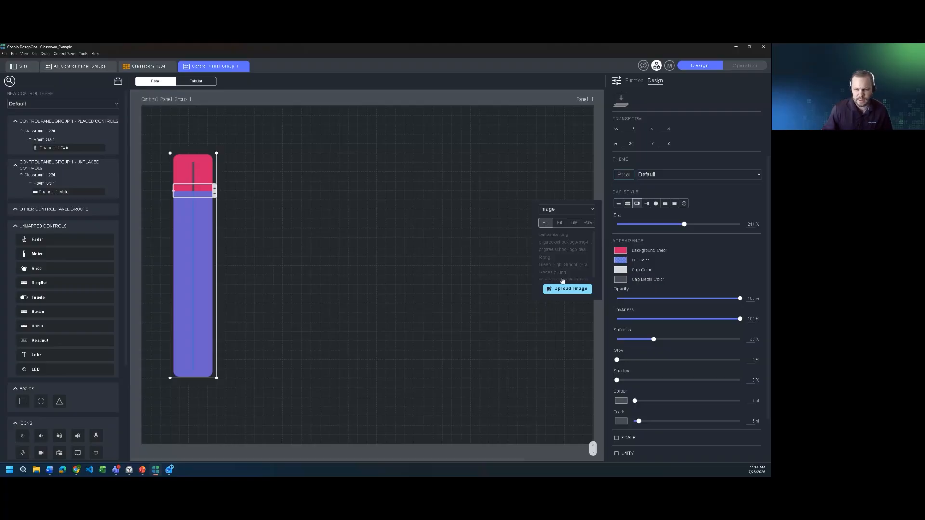
pyautogui.click(562, 209)
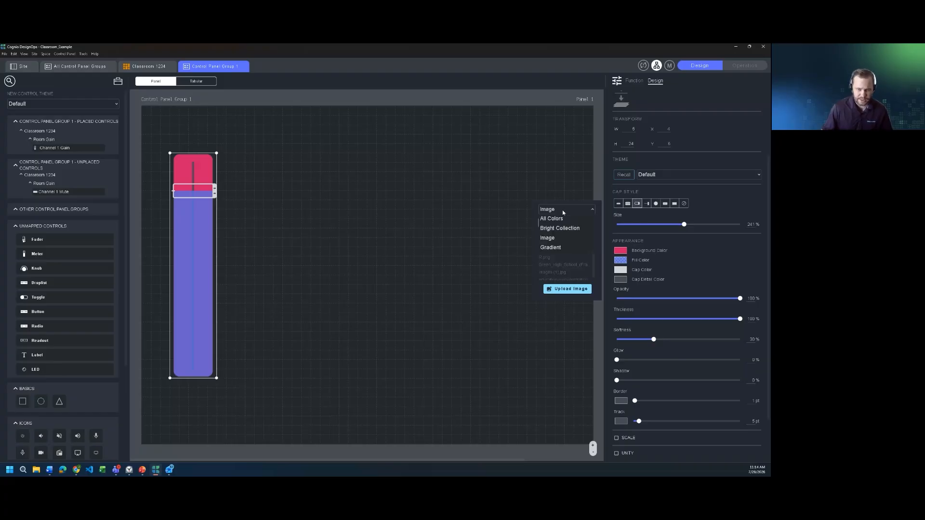
pyautogui.click(565, 248)
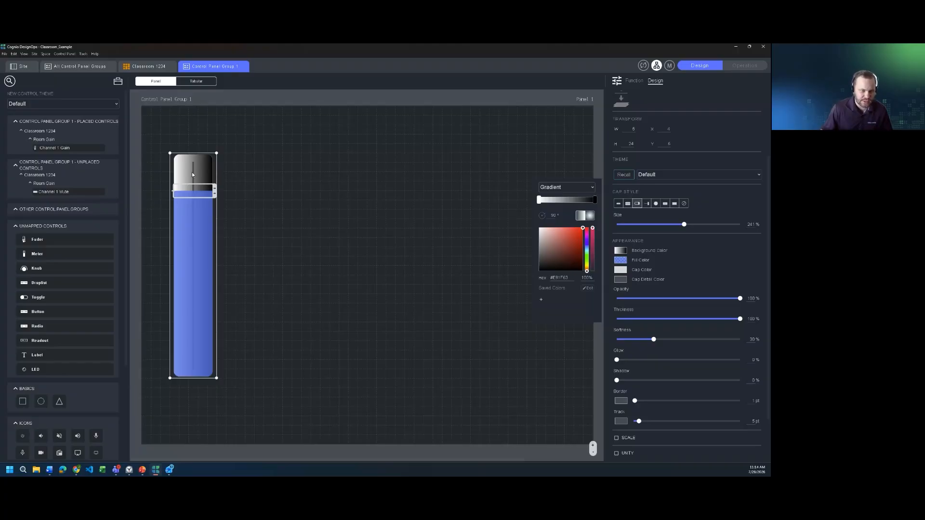
# - Return the fader's background to a solid color and apply the saved orange swatch
pyautogui.click(560, 189)
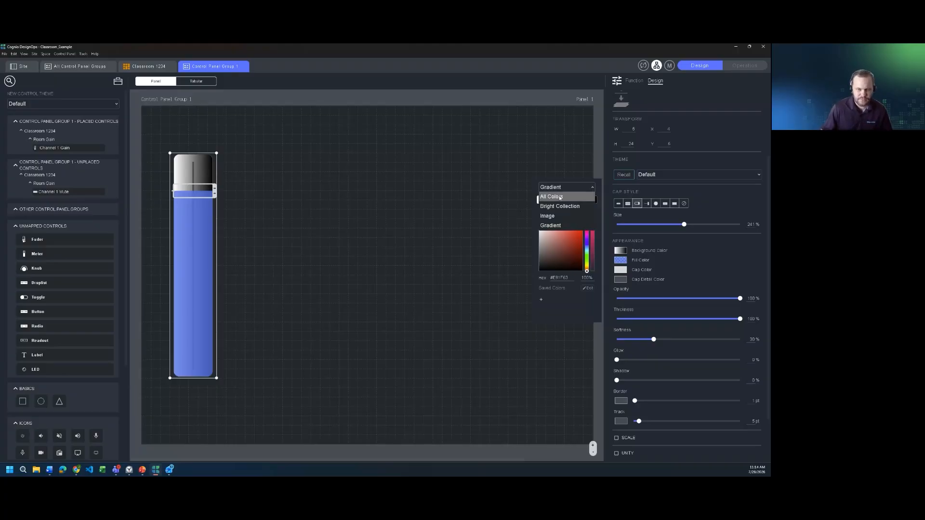
pyautogui.click(560, 198)
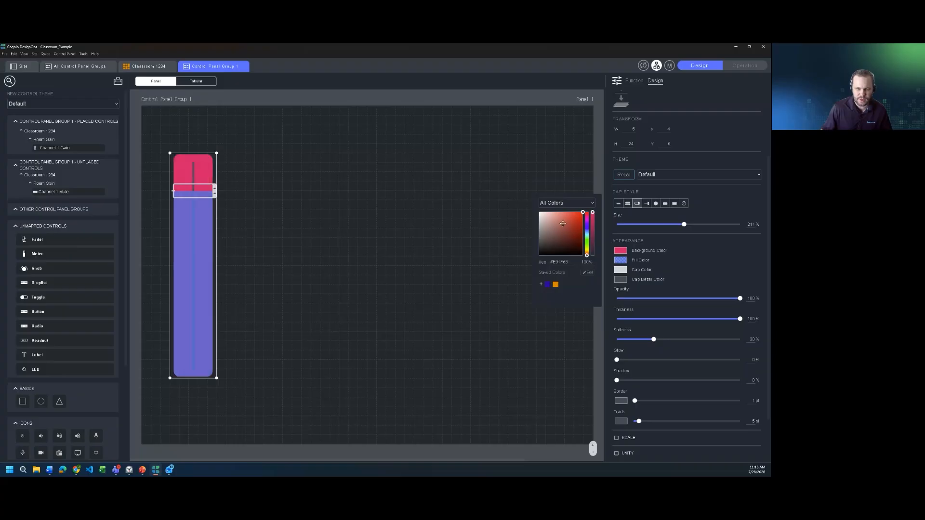
pyautogui.click(556, 284)
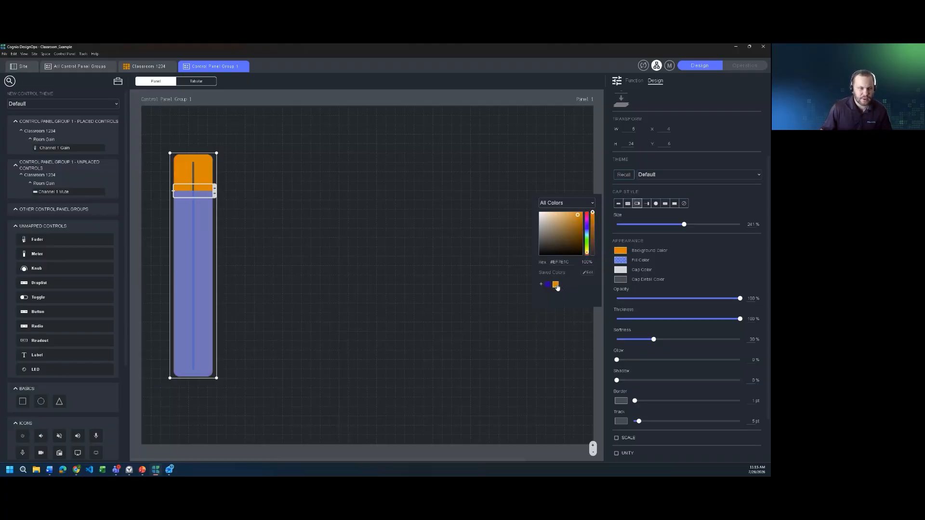
# - Apply the saved blue swatch as the fader's fill color and set its cap color to near-white
pyautogui.click(621, 261)
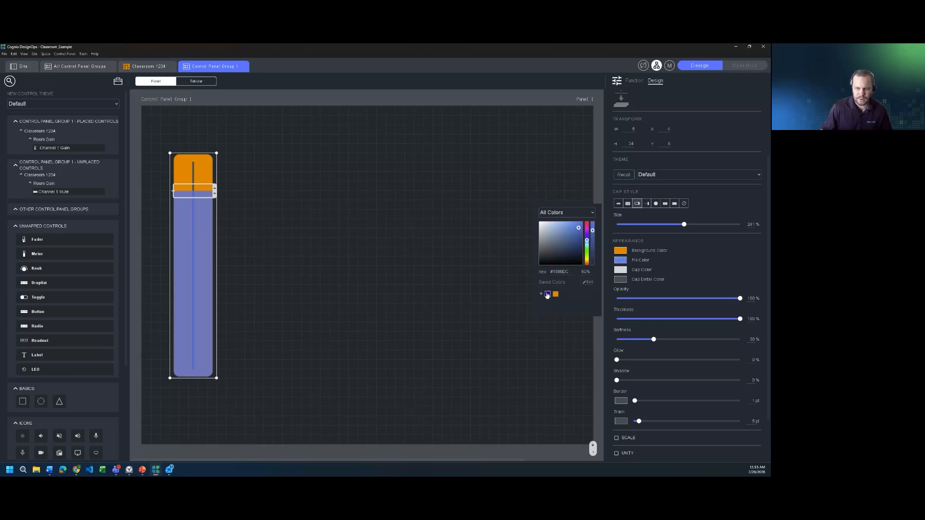
pyautogui.click(547, 294)
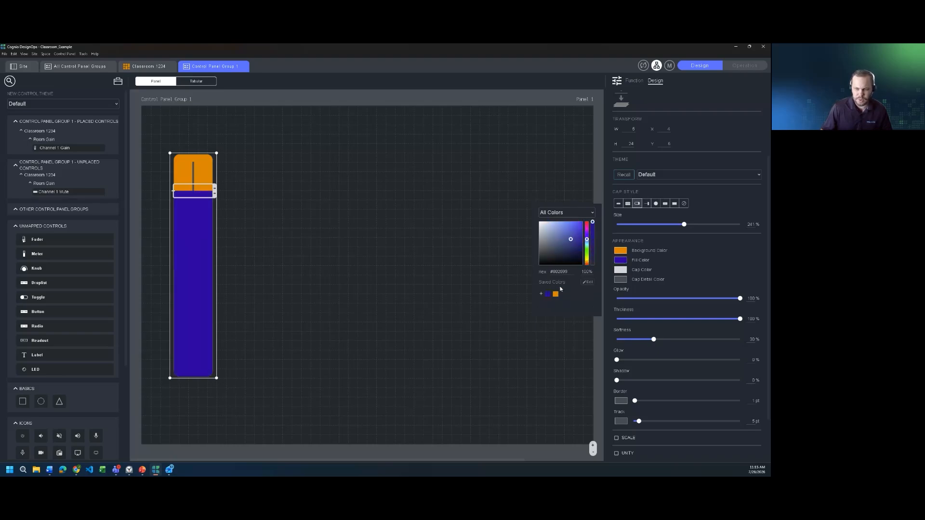
pyautogui.click(620, 270)
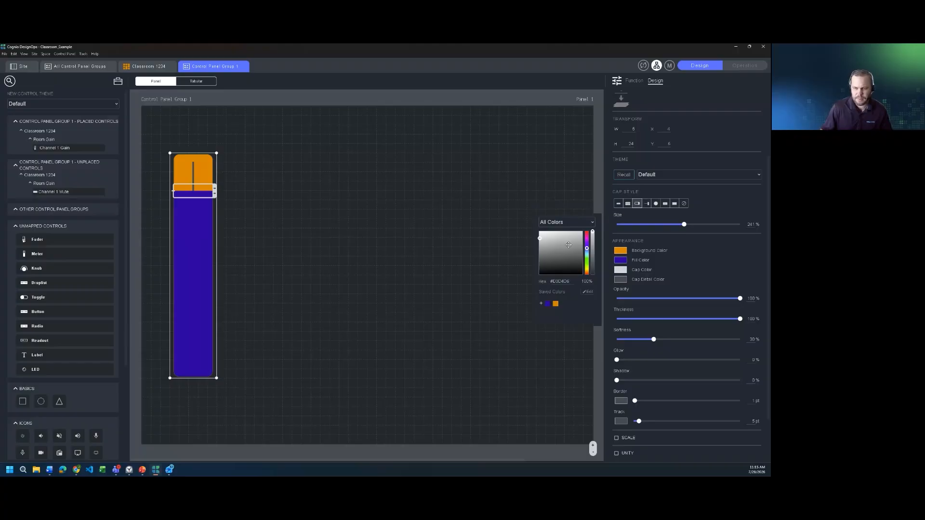
pyautogui.click(540, 238)
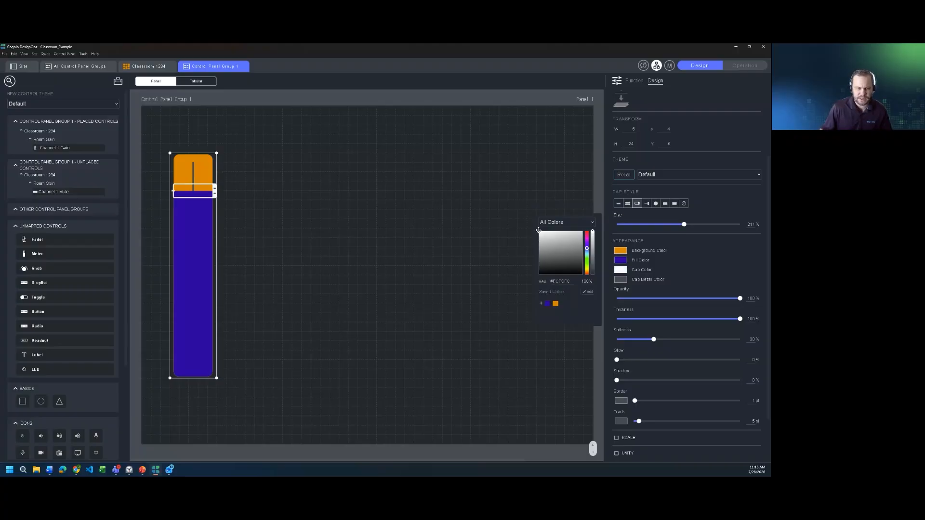
# - Give the fader the solid rounded cap style with a single center line and set its cap detail color to black (#000000)
pyautogui.click(621, 280)
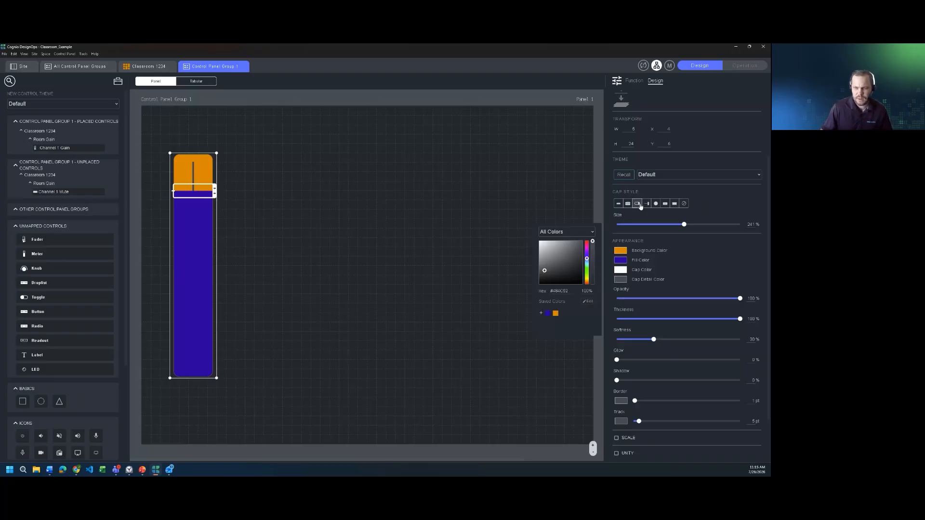
pyautogui.click(619, 204)
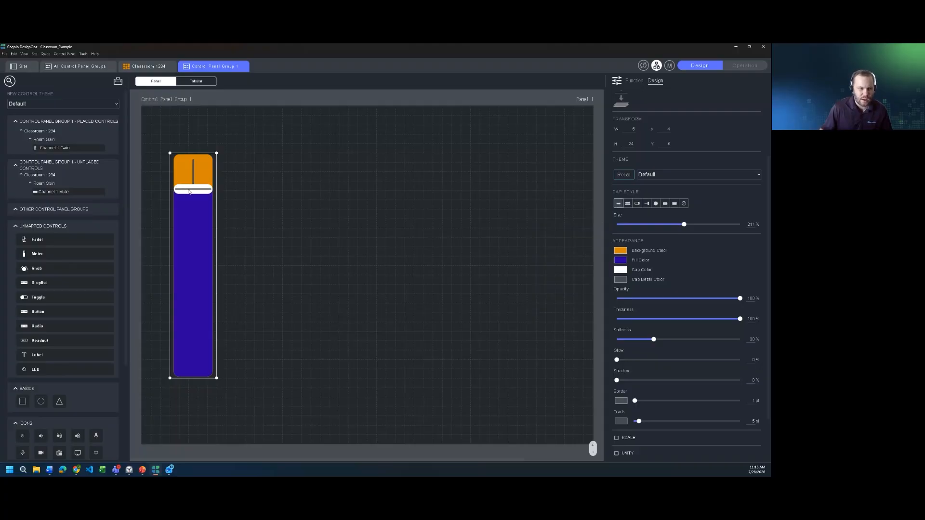
pyautogui.click(620, 280)
pyautogui.moveTo(545, 271); pyautogui.dragTo(533, 292)
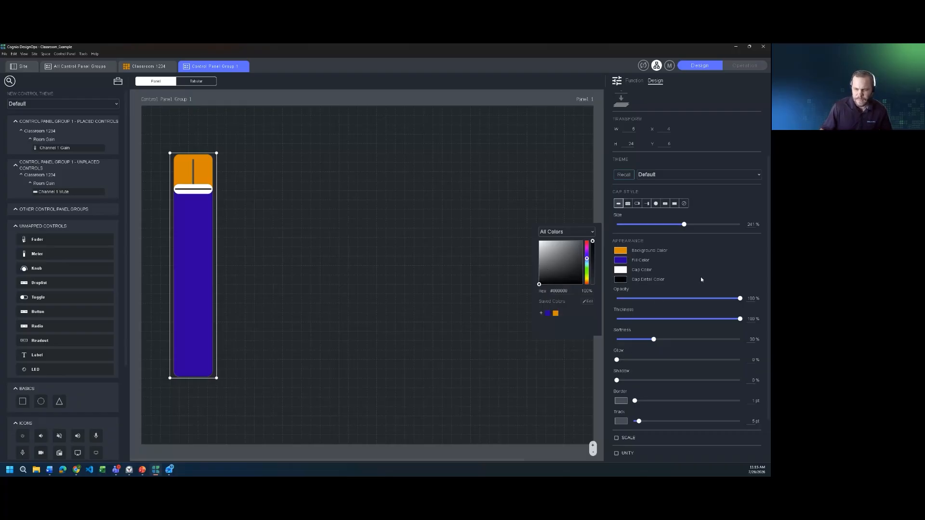
# - Set the fader's softness and shadow to 100% each, keeping its opacity at 100%
pyautogui.scroll(-1, 700, 275)
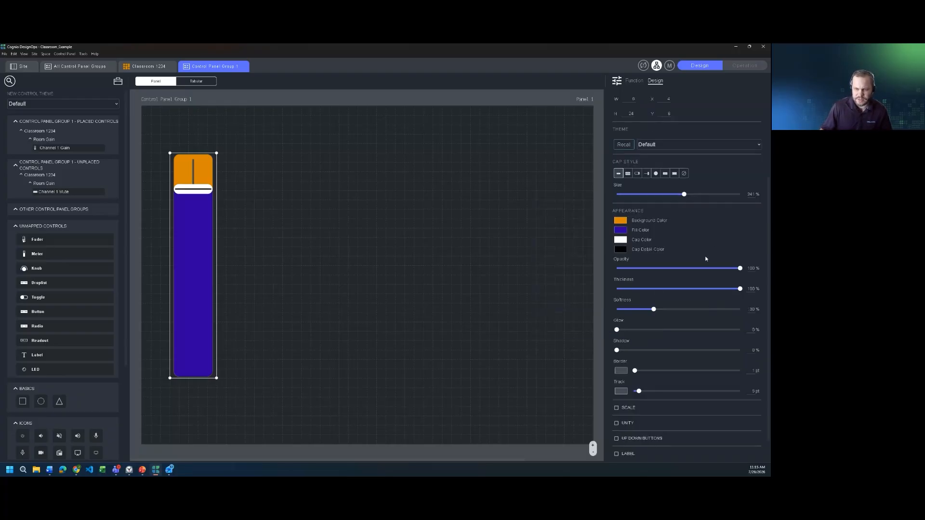
pyautogui.scroll(-1, 704, 257)
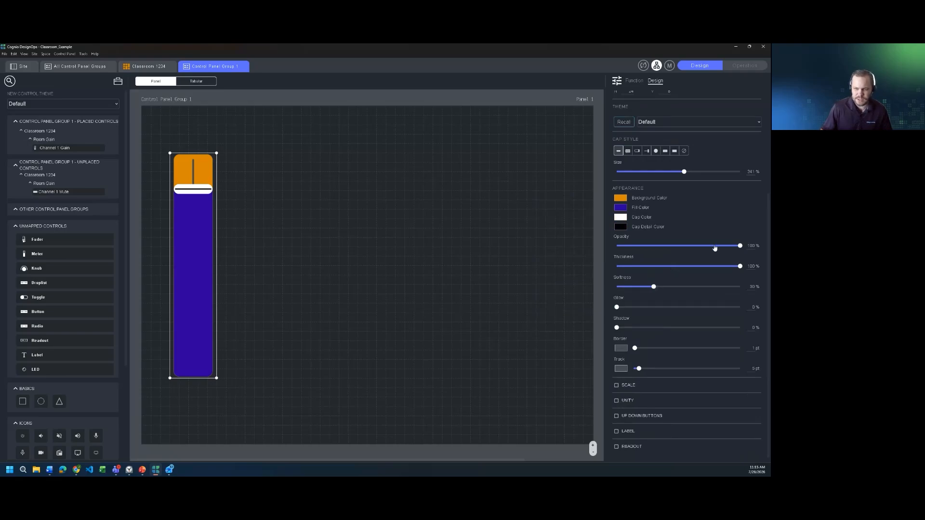
pyautogui.moveTo(738, 248)
pyautogui.mouseDown()
pyautogui.moveTo(664, 248)
pyautogui.moveTo(741, 248)
pyautogui.mouseUp()
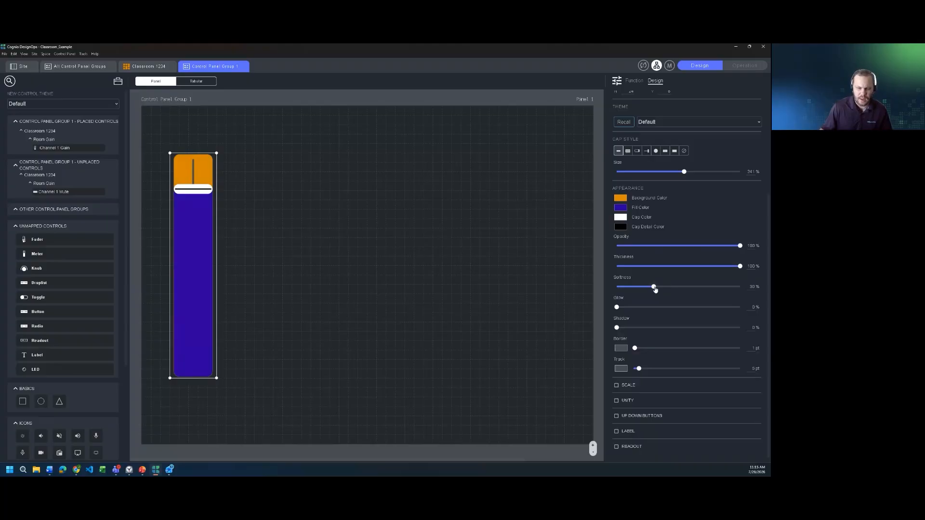
pyautogui.moveTo(655, 289); pyautogui.dragTo(737, 292)
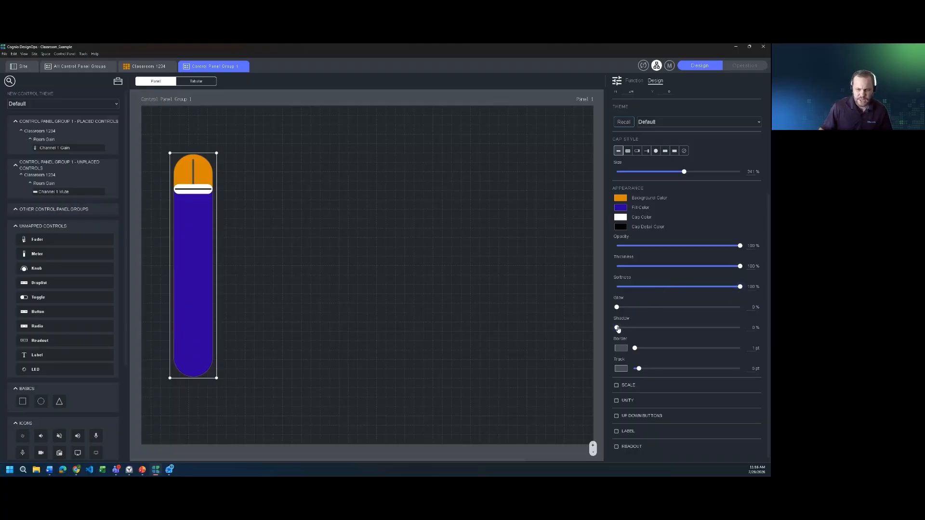
pyautogui.moveTo(618, 329); pyautogui.dragTo(743, 330)
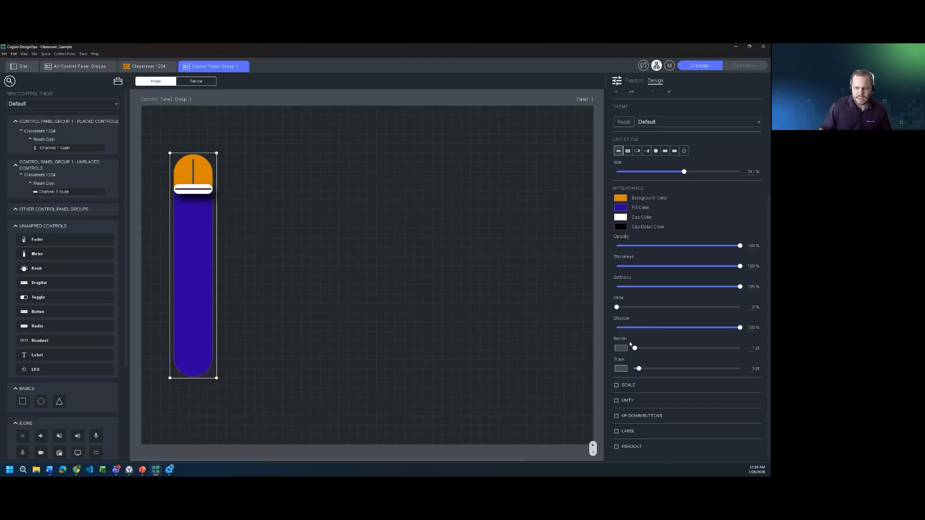
# - Set the fader's border to 0 pt and make its track about 16 pt thick in black (#000000)
pyautogui.moveTo(634, 349); pyautogui.dragTo(650, 369)
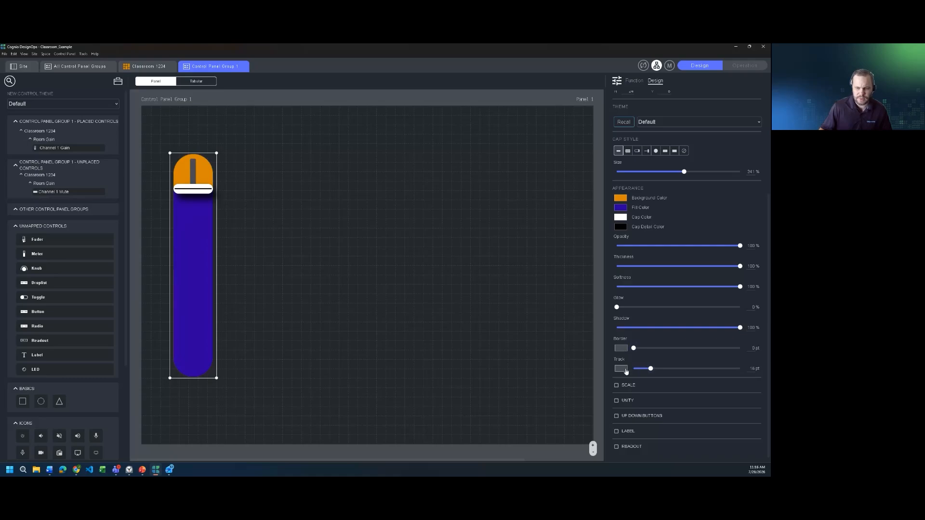
pyautogui.click(621, 368)
pyautogui.moveTo(541, 366); pyautogui.dragTo(537, 382)
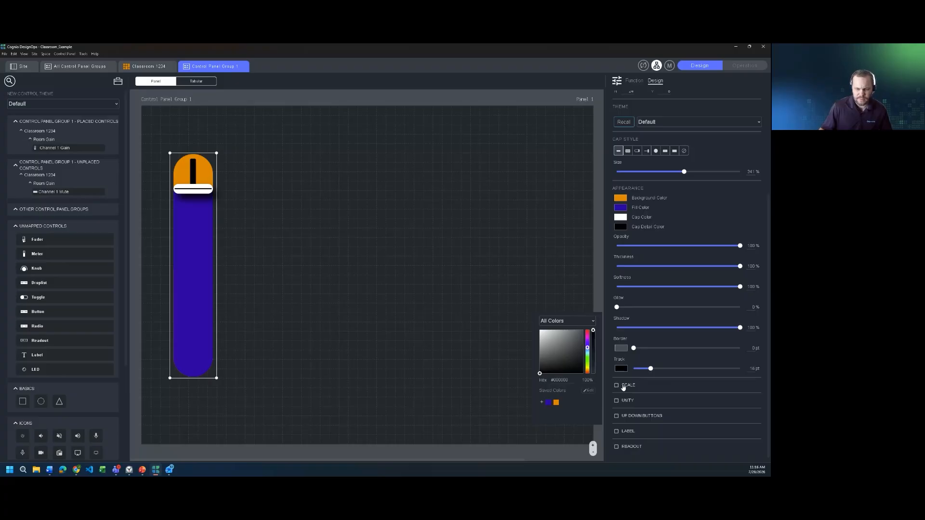
# - Try a numbered scale on the fader, shown only along its right side
pyautogui.click(623, 386)
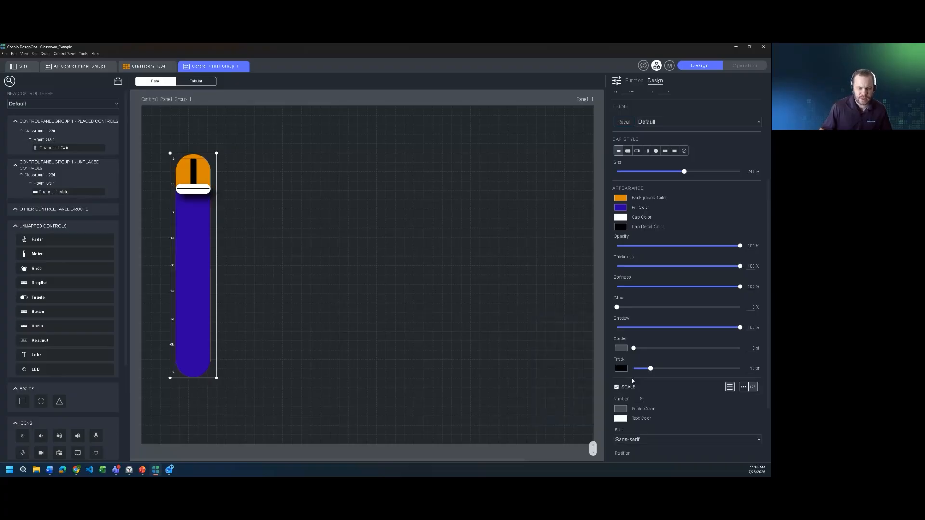
pyautogui.scroll(-1, 630, 383)
pyautogui.scroll(-2, 633, 381)
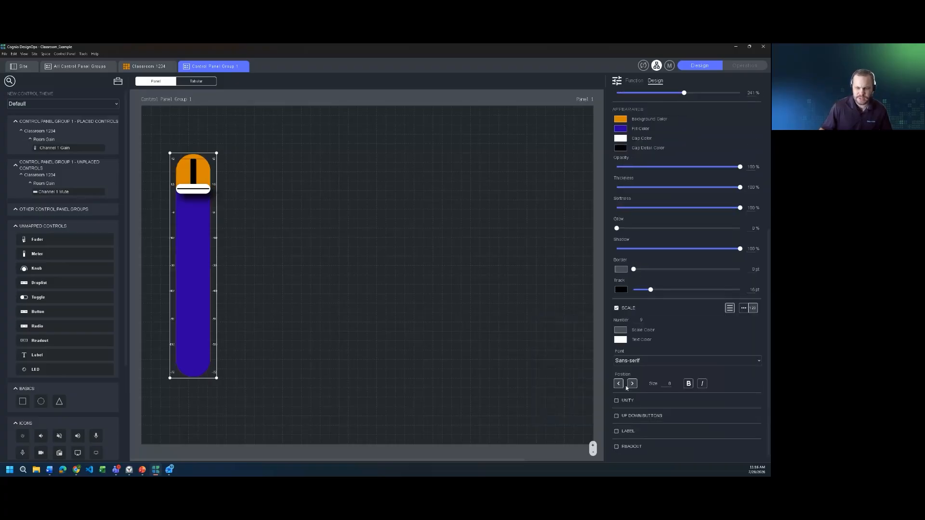
pyautogui.click(618, 384)
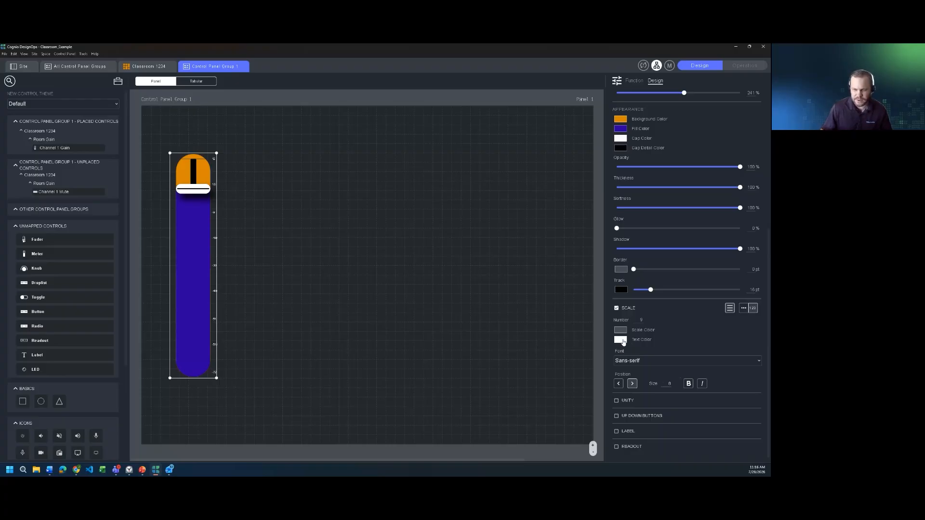
pyautogui.click(616, 309)
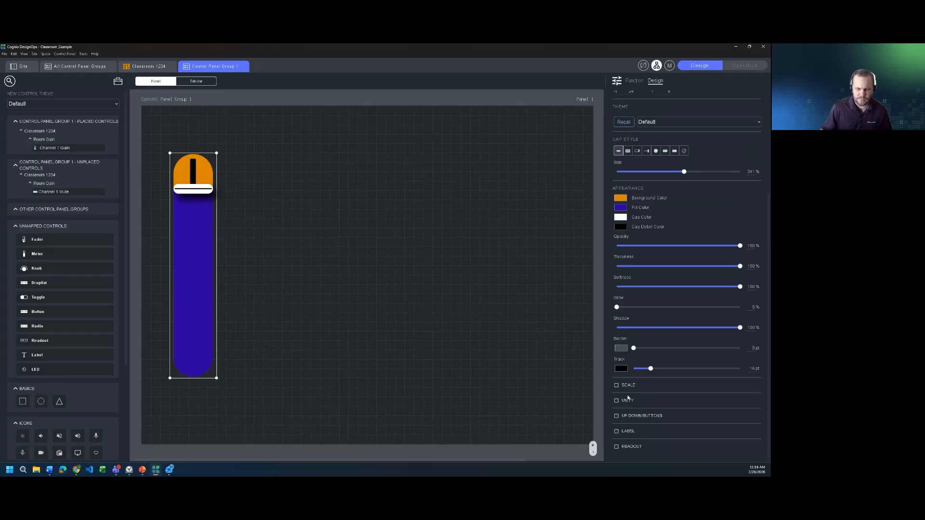
# - Add up/down buttons to the fader with a circular shape, the line-arrow style and black icons
pyautogui.click(617, 416)
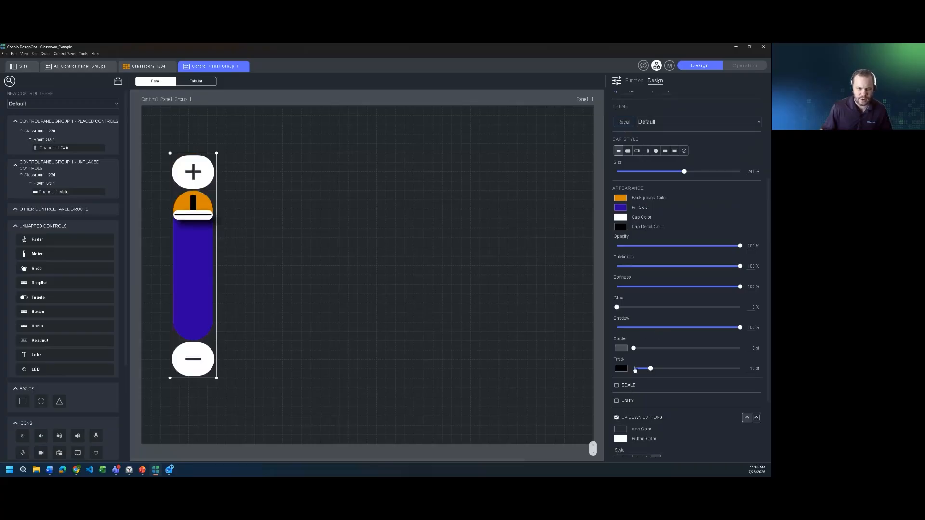
pyautogui.scroll(-3, 634, 366)
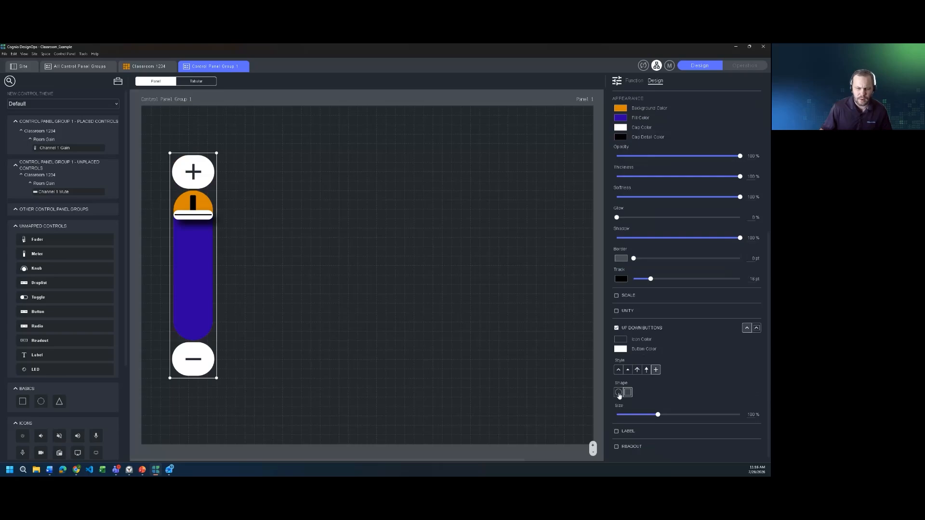
pyautogui.click(618, 392)
pyautogui.click(636, 369)
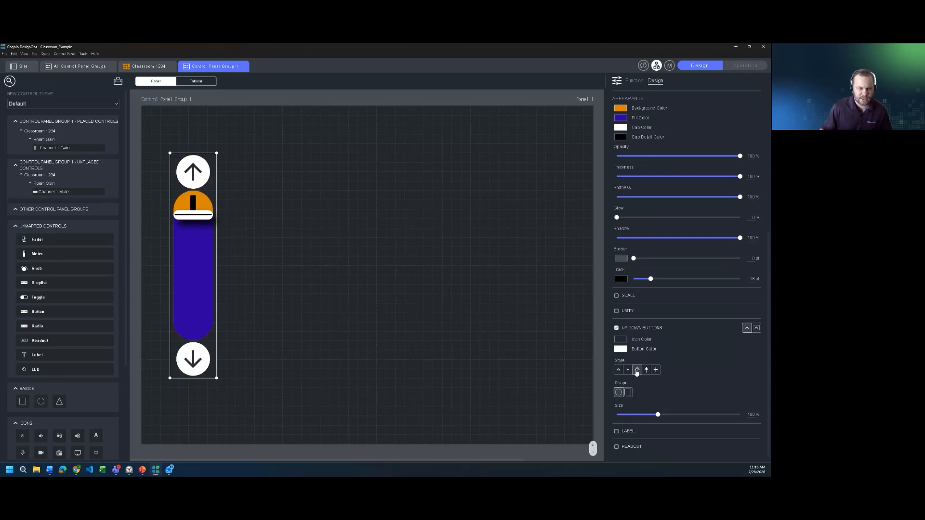
pyautogui.click(621, 340)
pyautogui.moveTo(555, 337); pyautogui.dragTo(527, 350)
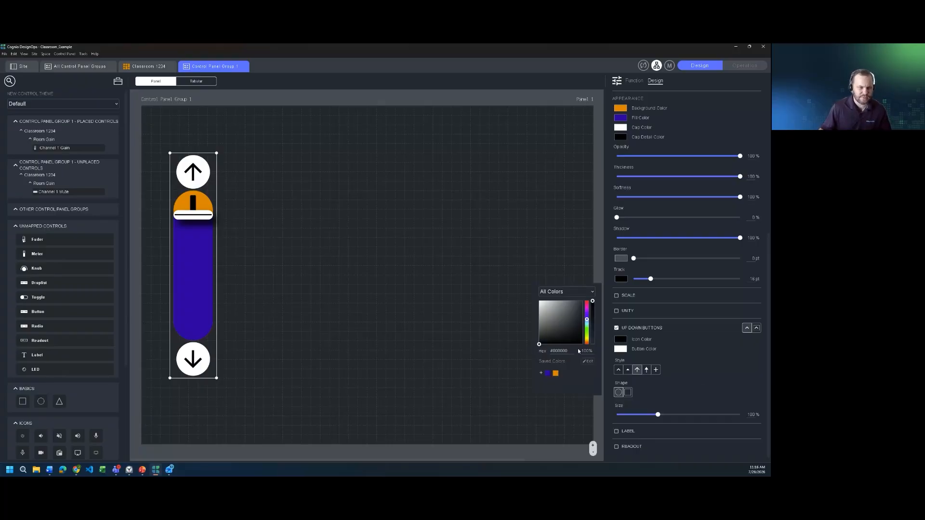
pyautogui.click(290, 291)
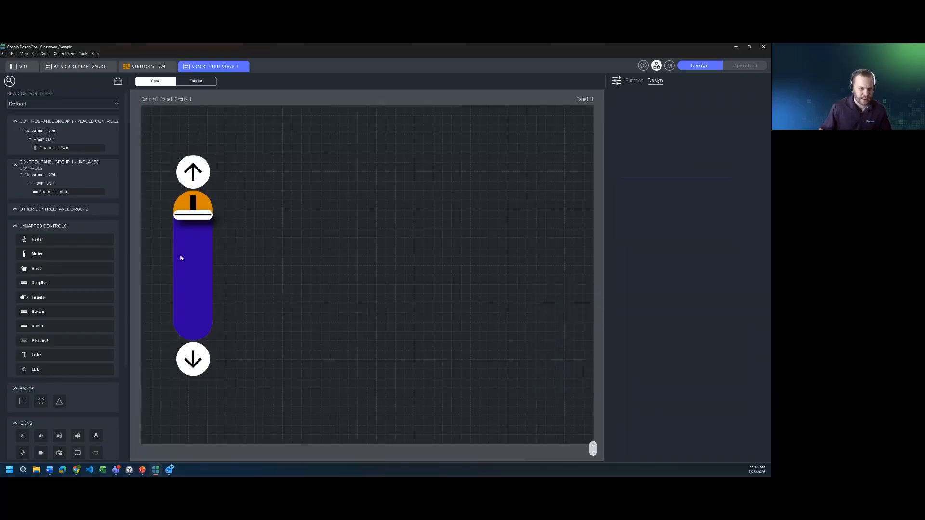
# - Move the fader one grid unit to the right and add an unmapped Meter beside it, 21 grid units tall
pyautogui.click(193, 265)
pyautogui.moveTo(192, 265); pyautogui.dragTo(203, 263)
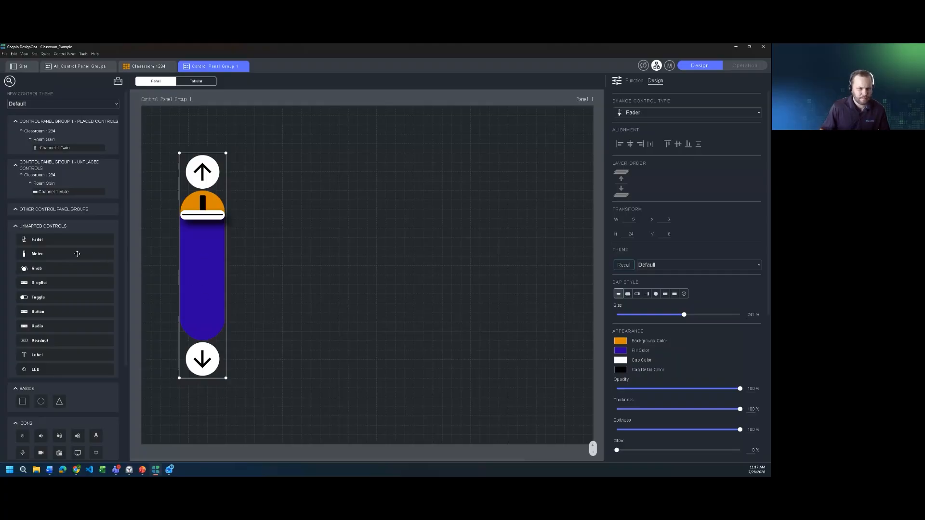
pyautogui.moveTo(77, 254); pyautogui.dragTo(244, 176)
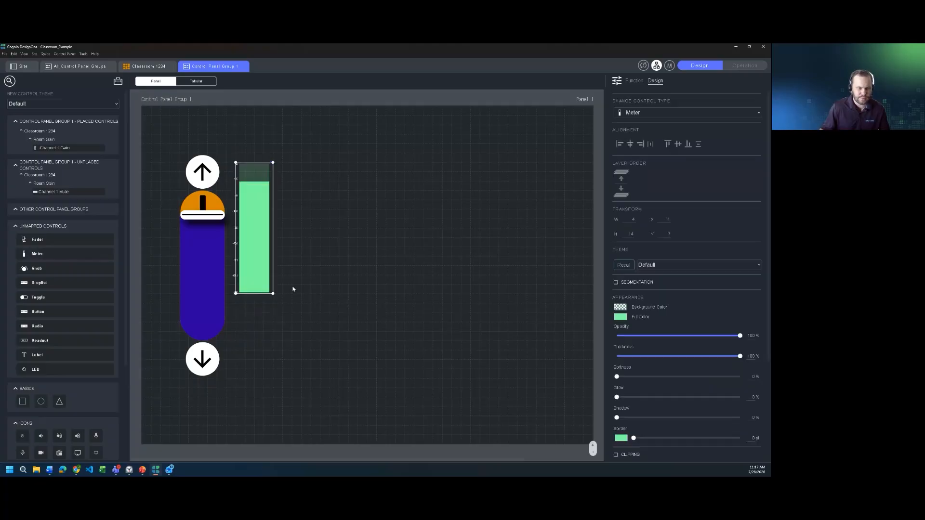
pyautogui.moveTo(273, 319); pyautogui.dragTo(286, 359)
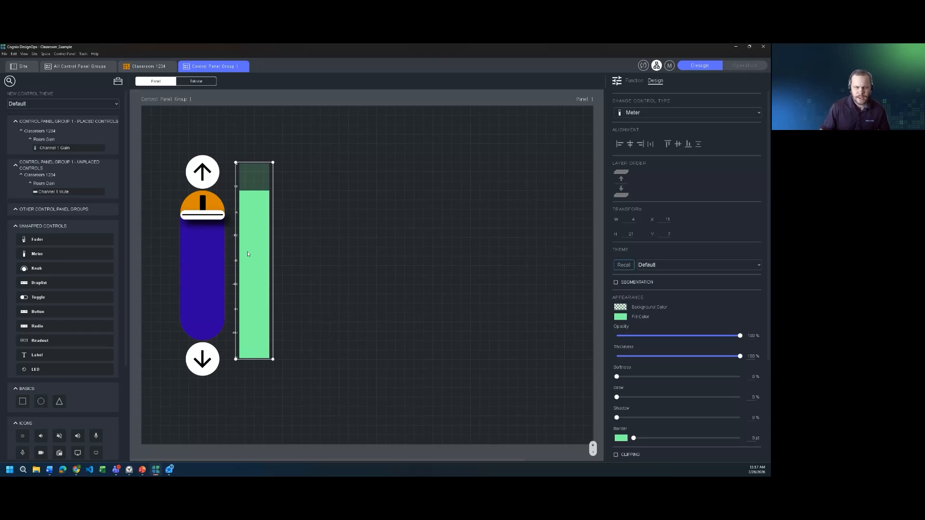
# - Turn on segmentation for the meter with 15 segments and a spacing of 7
pyautogui.scroll(-1, 668, 248)
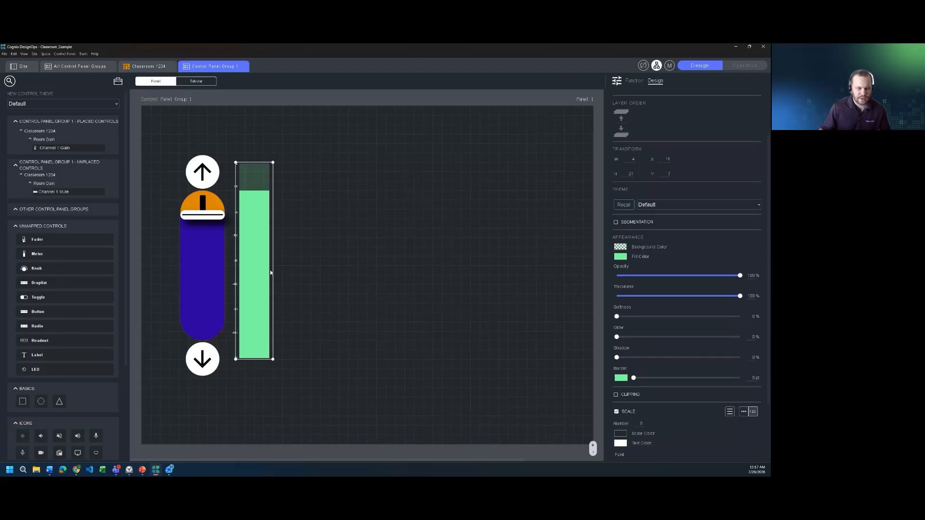
pyautogui.click(616, 222)
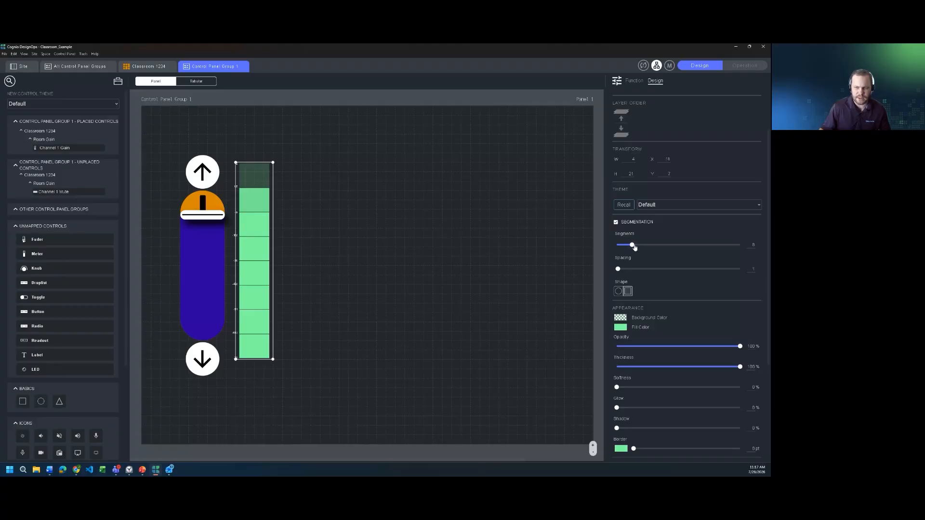
pyautogui.moveTo(631, 245); pyautogui.dragTo(627, 270)
# - Change the meter's fill colour to a bright, saturated green
pyautogui.click(621, 328)
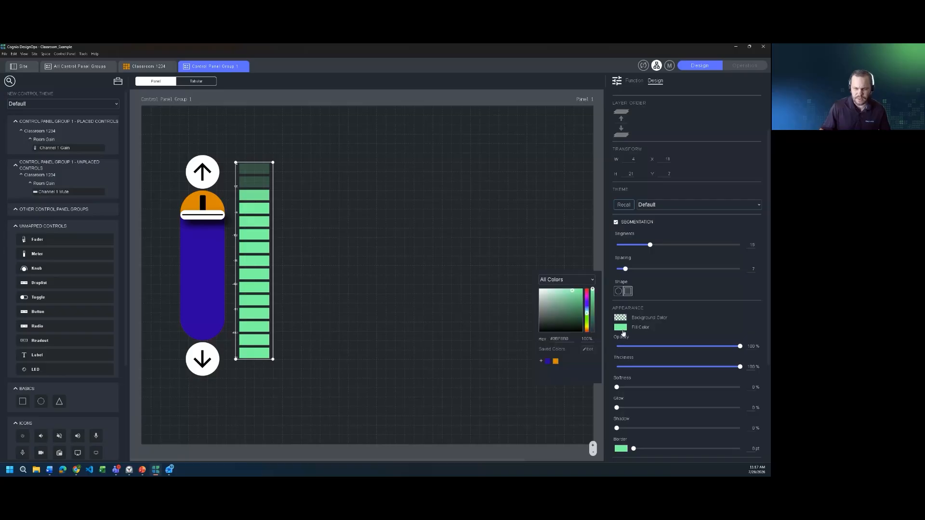
pyautogui.click(588, 320)
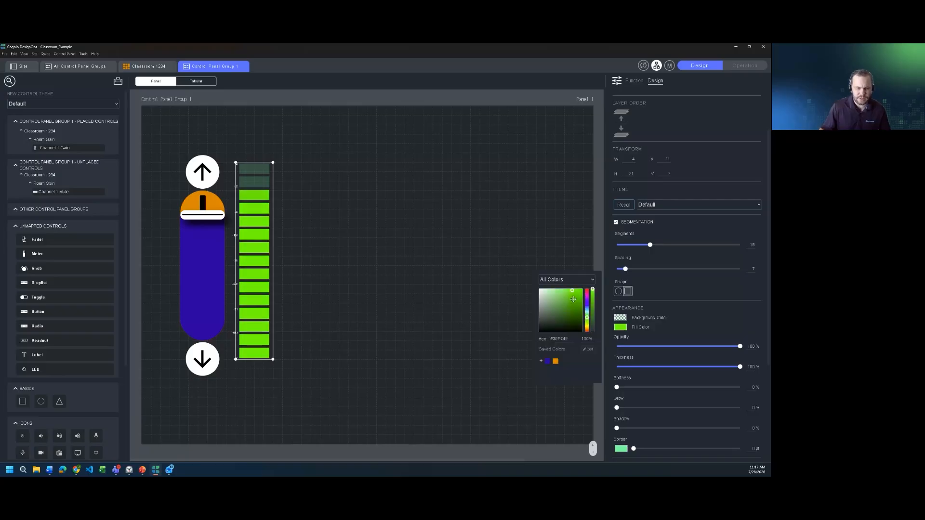
pyautogui.click(576, 297)
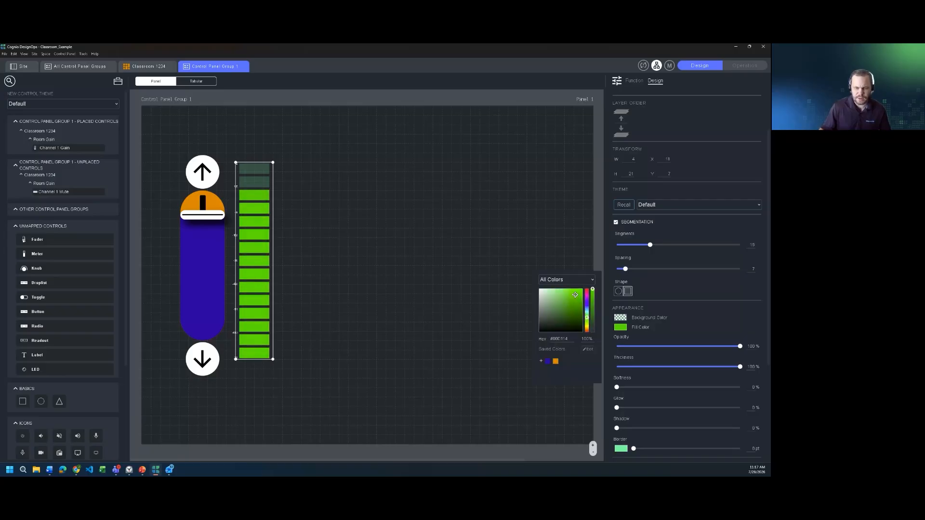
pyautogui.moveTo(576, 296); pyautogui.dragTo(574, 292)
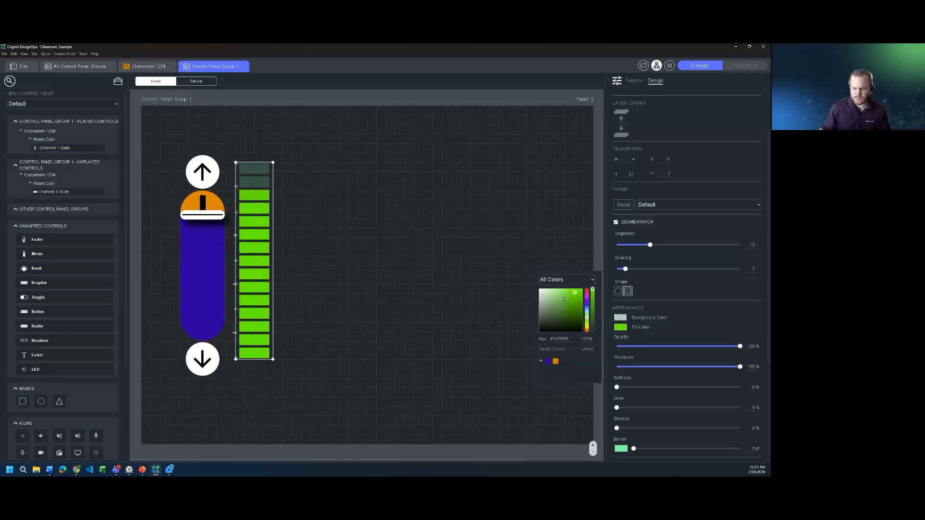
# - Set the meter's glow to 75% and turn off its scale
pyautogui.scroll(-1, 656, 325)
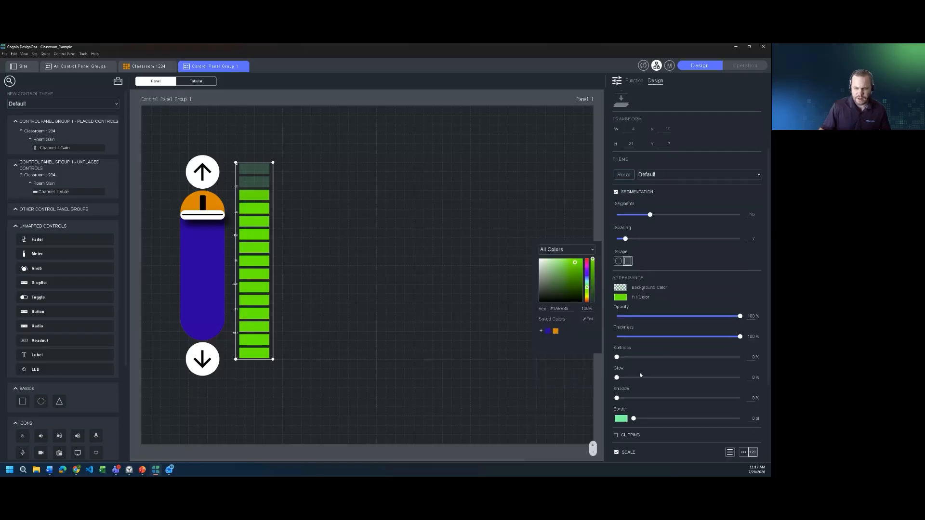
pyautogui.moveTo(617, 378); pyautogui.dragTo(709, 380)
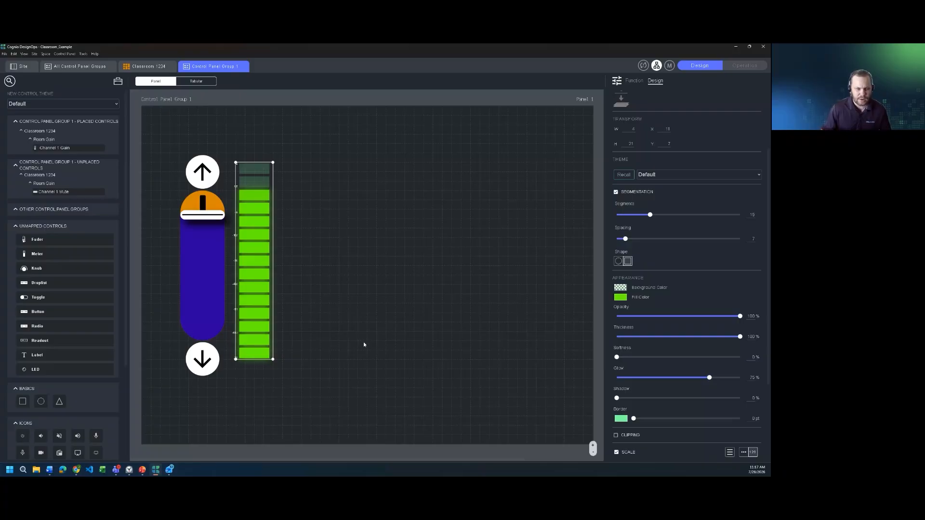
pyautogui.scroll(-3, 651, 348)
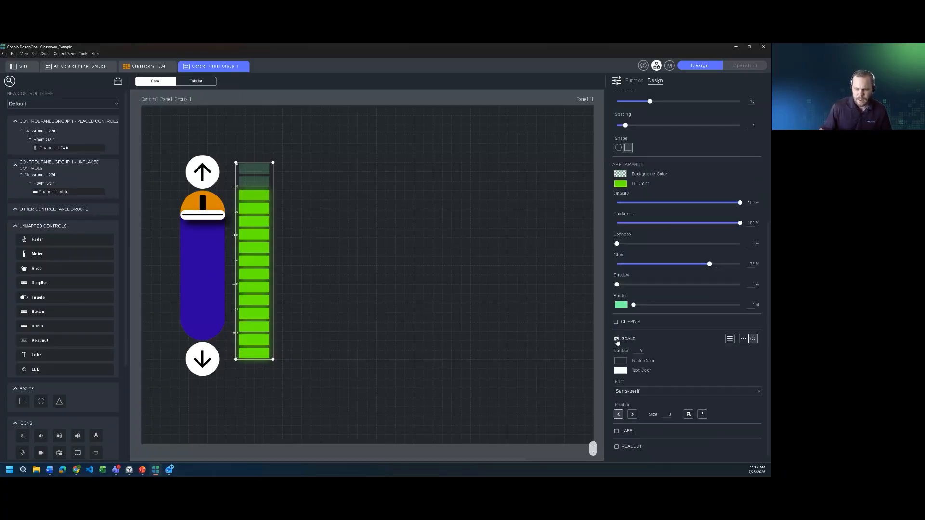
pyautogui.click(616, 339)
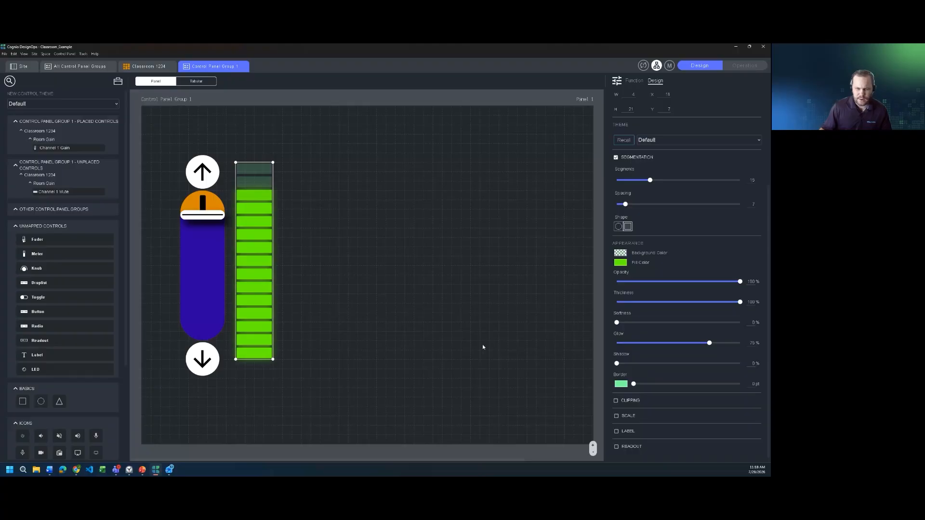
pyautogui.click(343, 325)
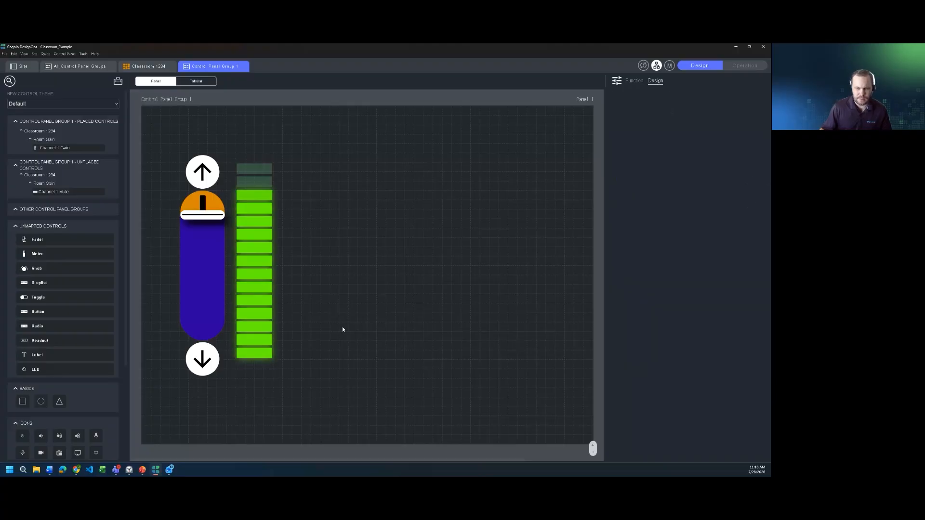
# - Map the meter to the Channel 1 Meter parameter of Room Gain in Classroom 1234, using Parameter mode
pyautogui.click(245, 262)
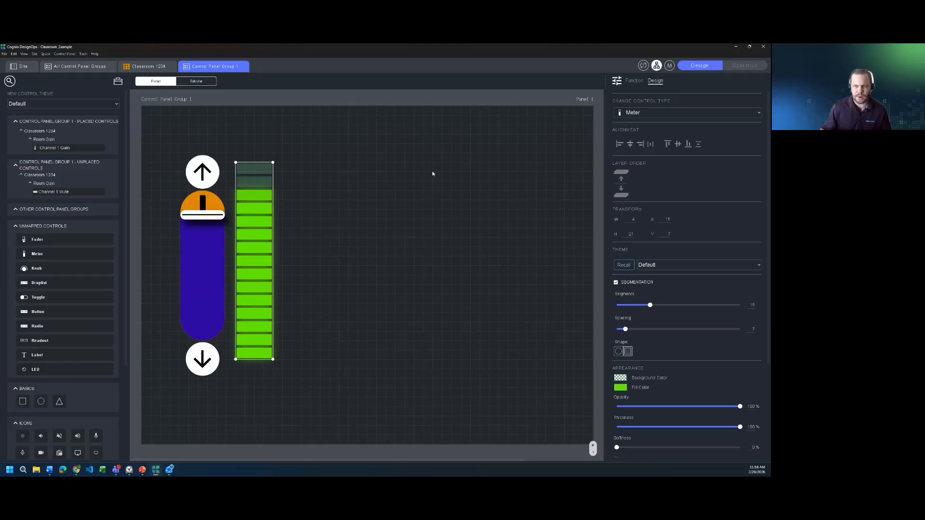
pyautogui.click(635, 82)
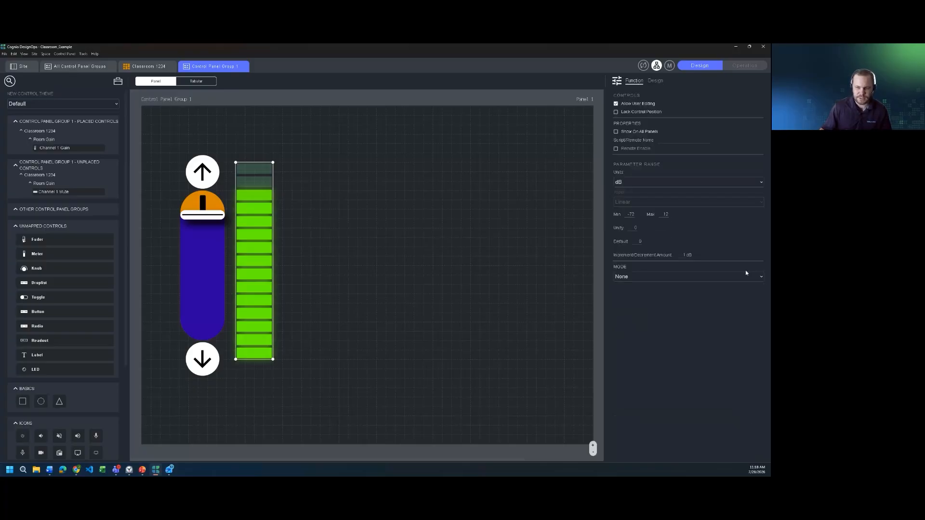
pyautogui.click(644, 276)
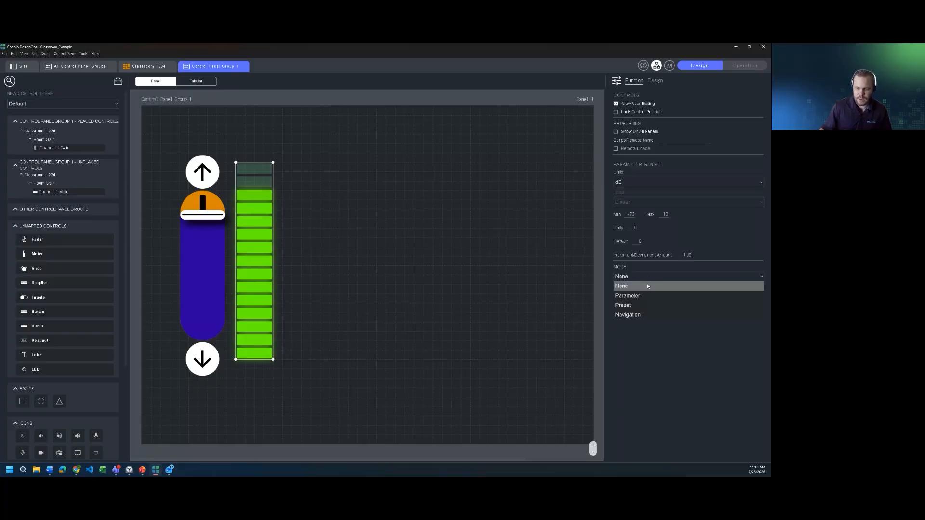
pyautogui.click(644, 296)
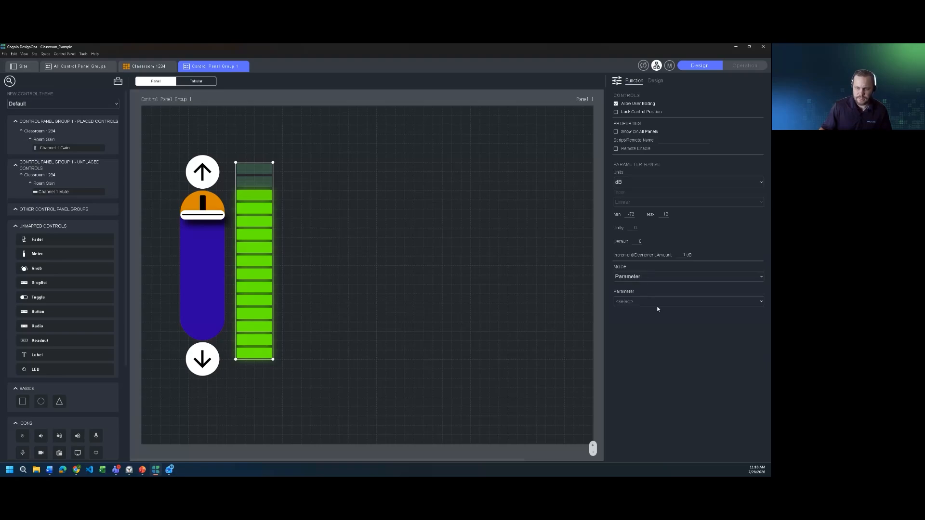
pyautogui.click(655, 302)
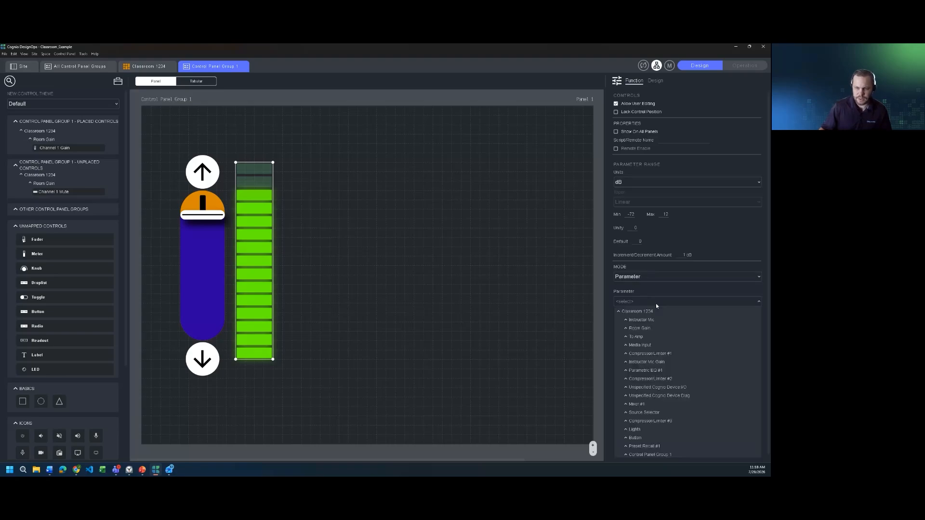
pyautogui.click(627, 329)
pyautogui.scroll(-1, 626, 329)
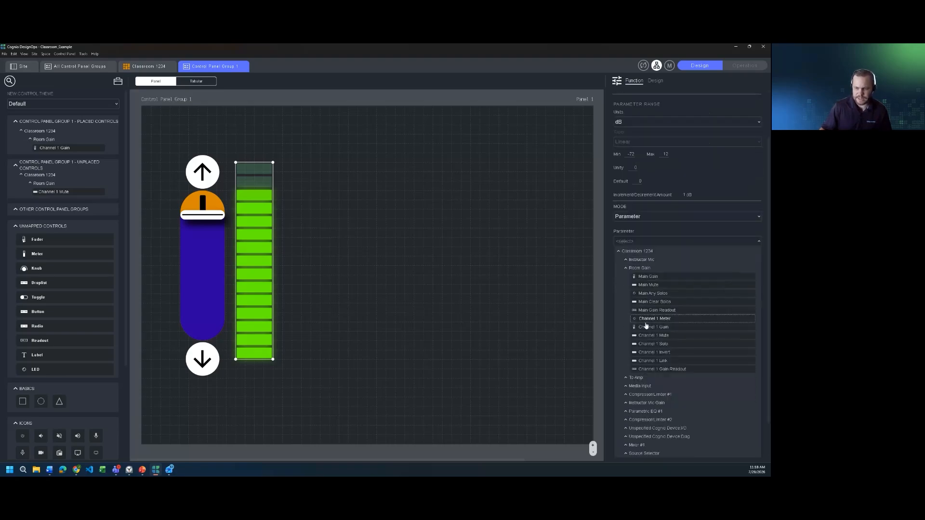
pyautogui.click(667, 318)
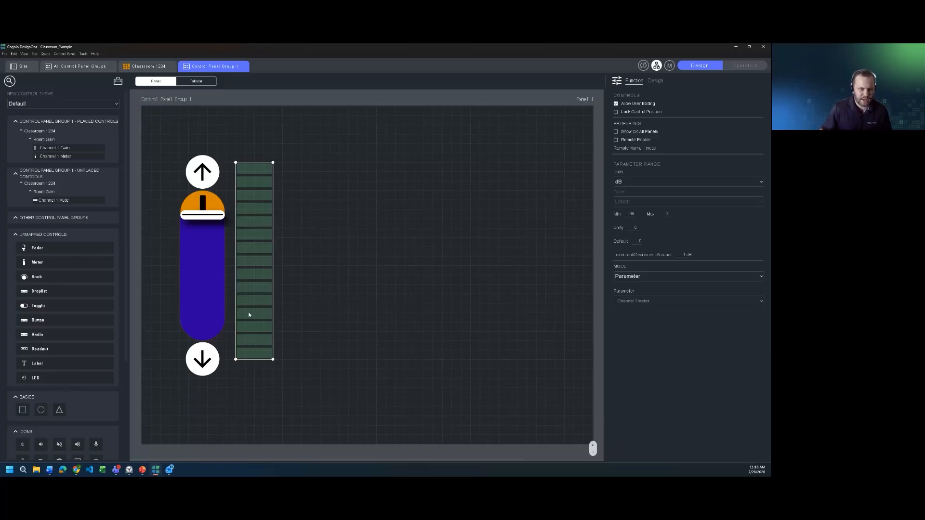
pyautogui.click(337, 289)
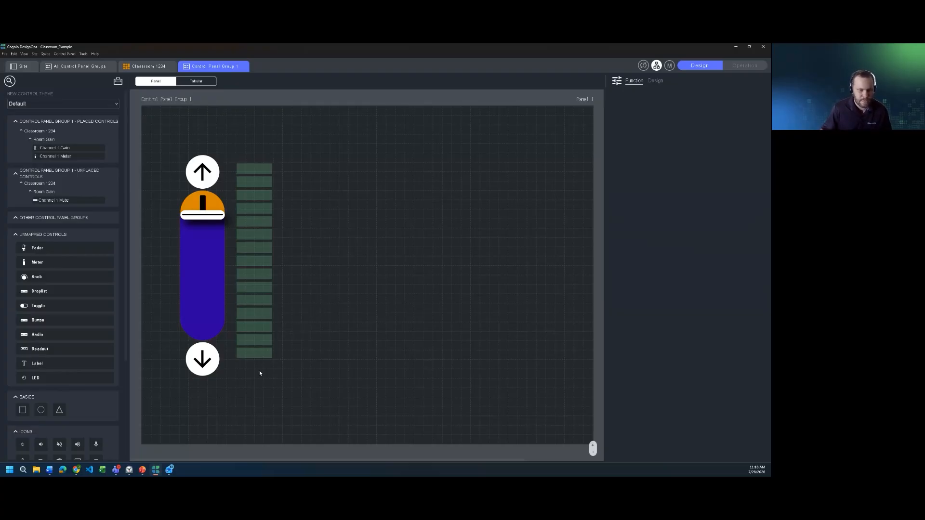
pyautogui.click(251, 330)
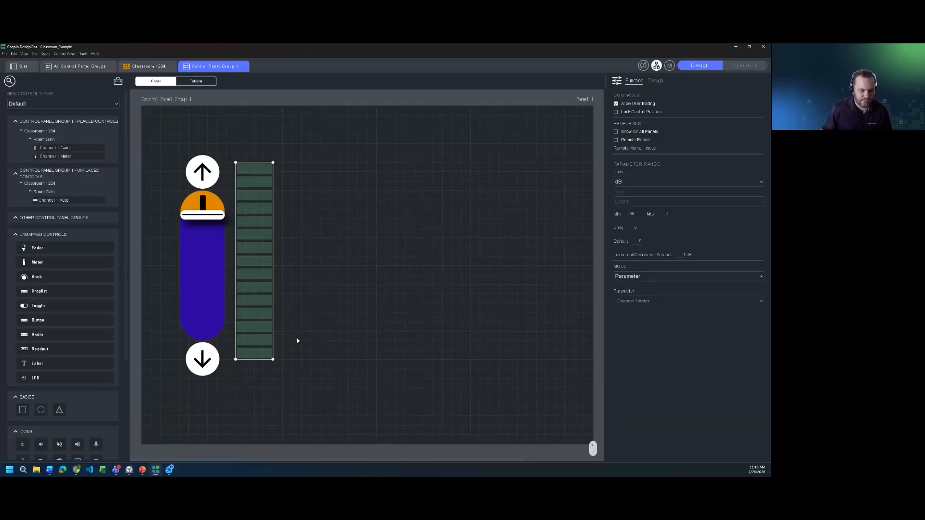
pyautogui.click(181, 312)
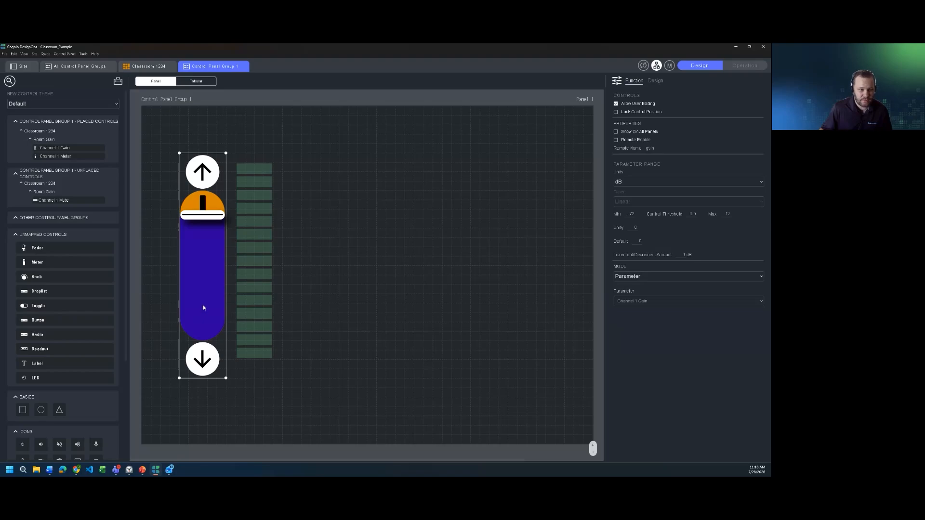
pyautogui.click(256, 298)
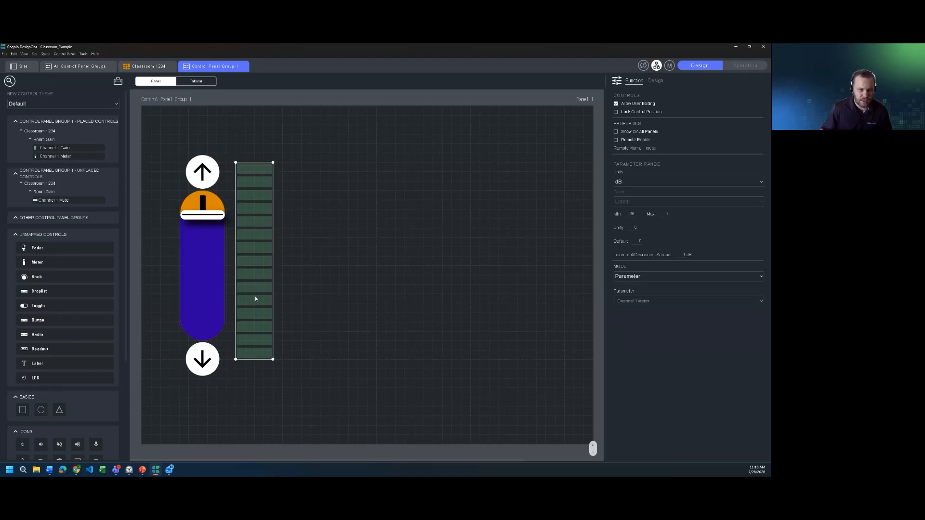
pyautogui.click(333, 316)
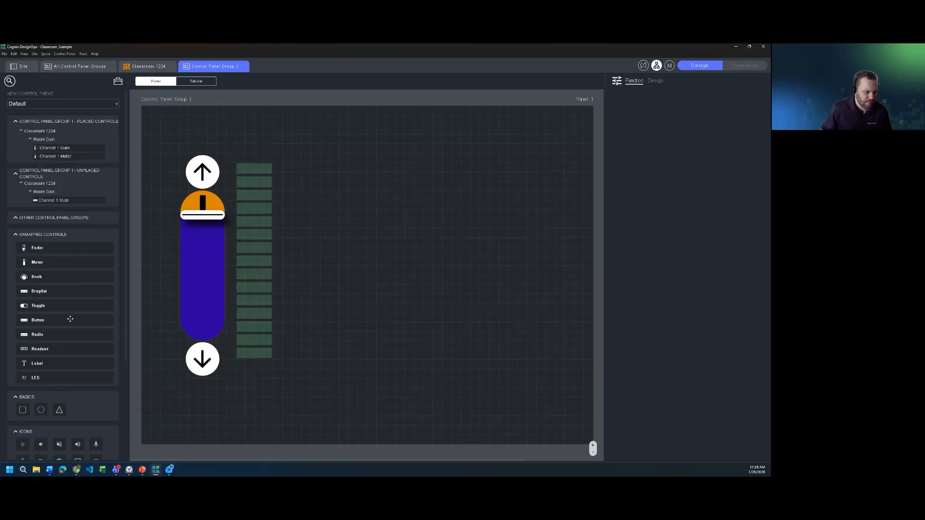
# - Add an unmapped Label below the fader and meter with the custom text "Audio Controls"
pyautogui.moveTo(41, 361); pyautogui.dragTo(248, 411)
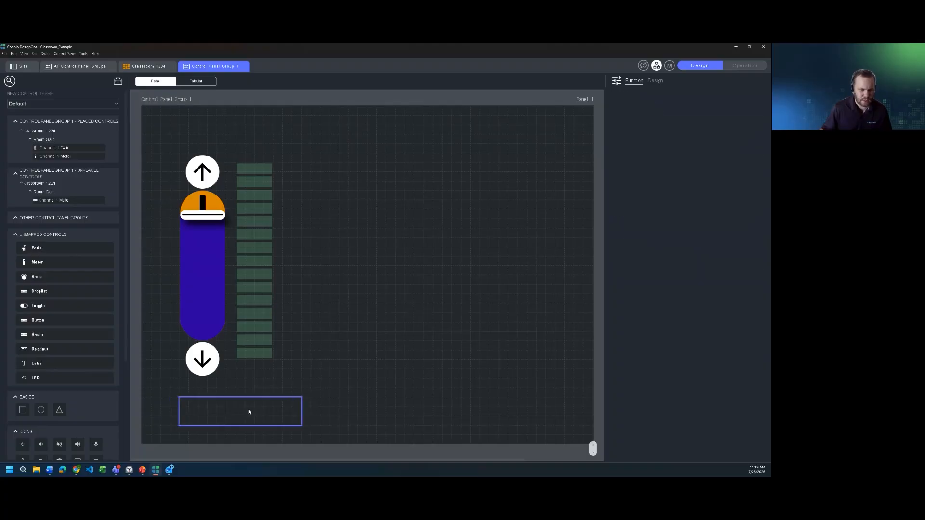
pyautogui.click(655, 81)
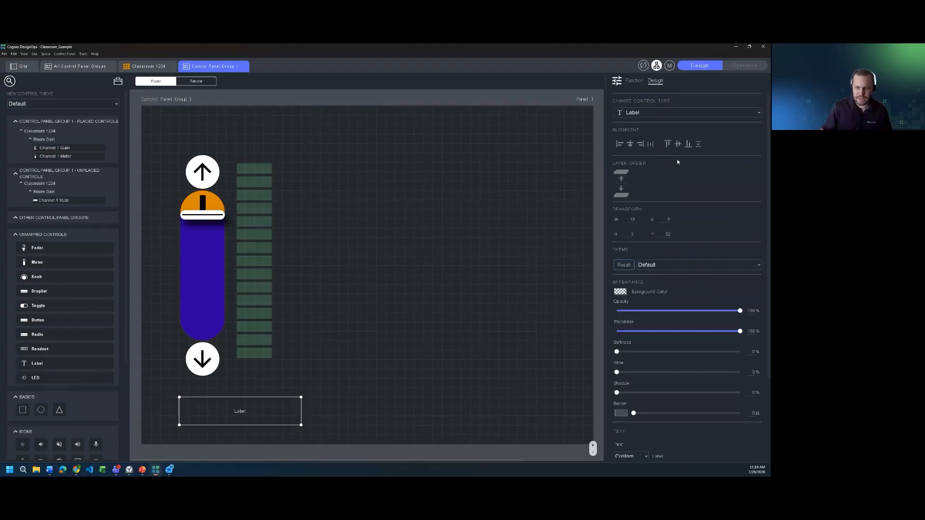
pyautogui.scroll(-2, 694, 301)
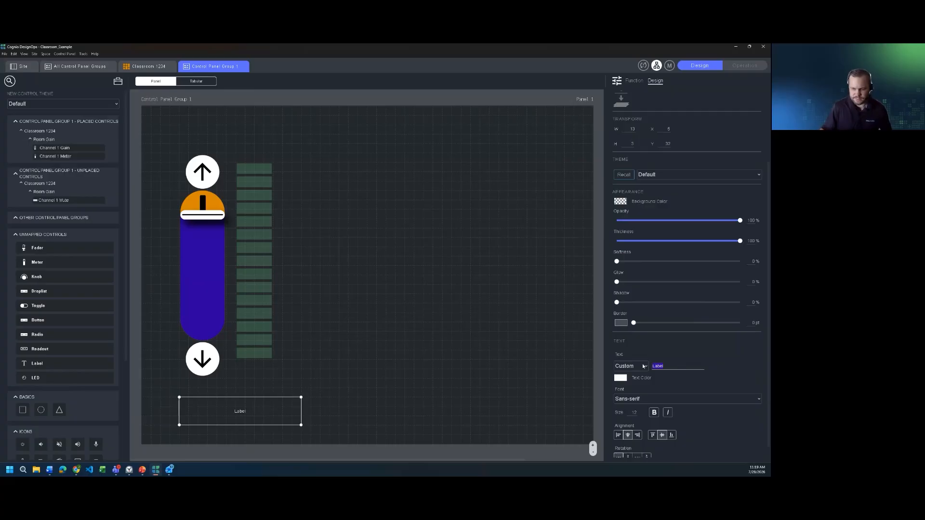
pyautogui.write('Aud')
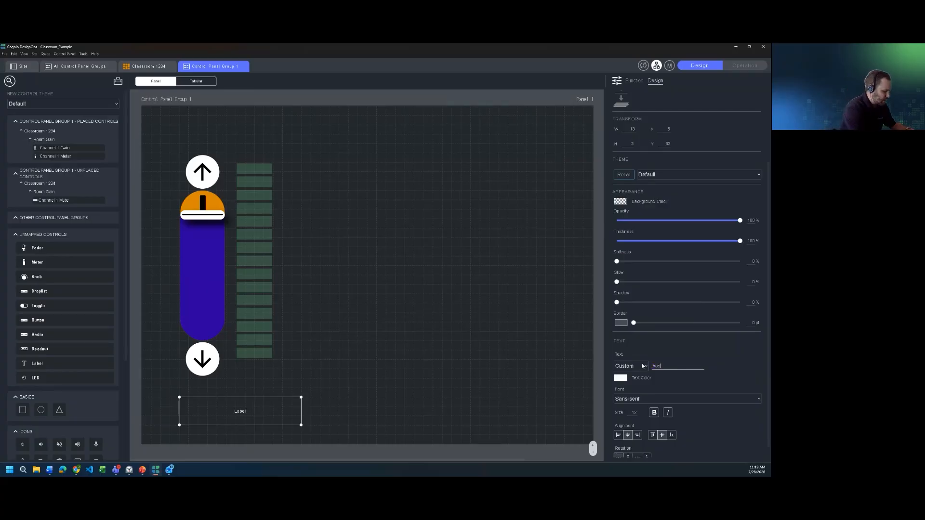
pyautogui.write('io Controls')
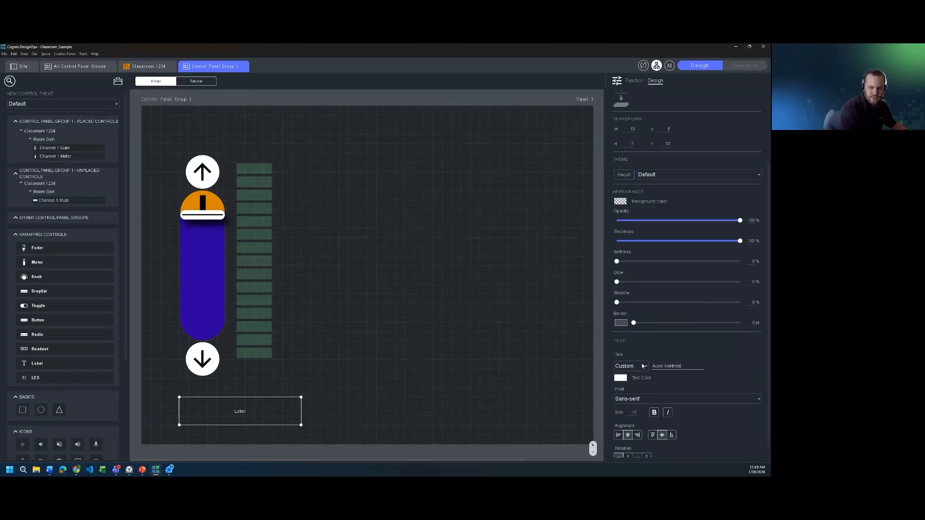
# - Format the label's text in the saved orange colour, size 30 and bold
pyautogui.click(620, 378)
pyautogui.click(555, 412)
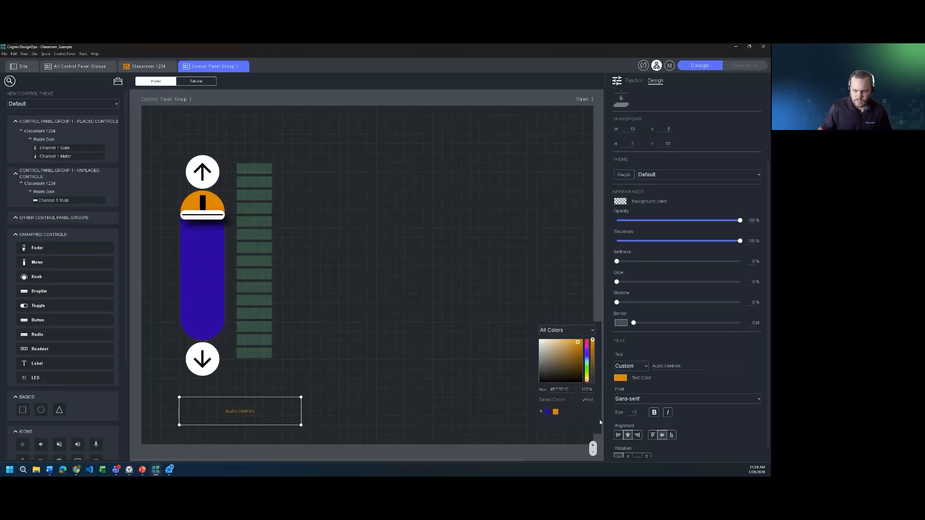
pyautogui.doubleClick(635, 412)
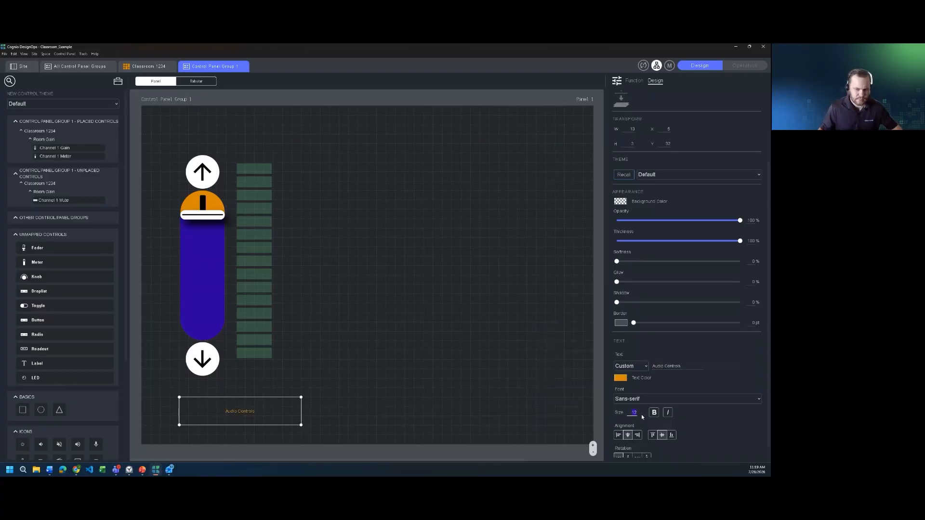
pyautogui.write('30')
pyautogui.click(654, 413)
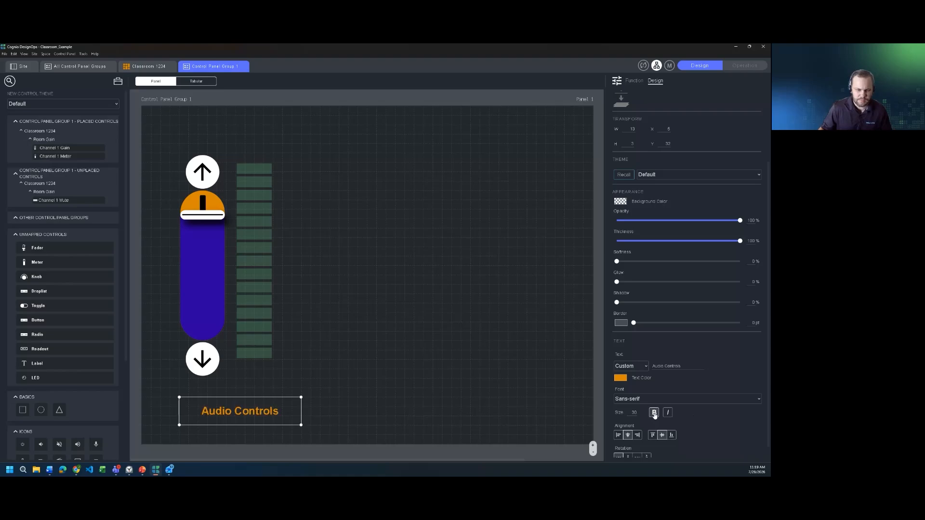
# - Style the label with a 3 pt border in the saved orange, the saved blue as background and 50% softness
pyautogui.moveTo(633, 323); pyautogui.dragTo(638, 329)
pyautogui.click(621, 323)
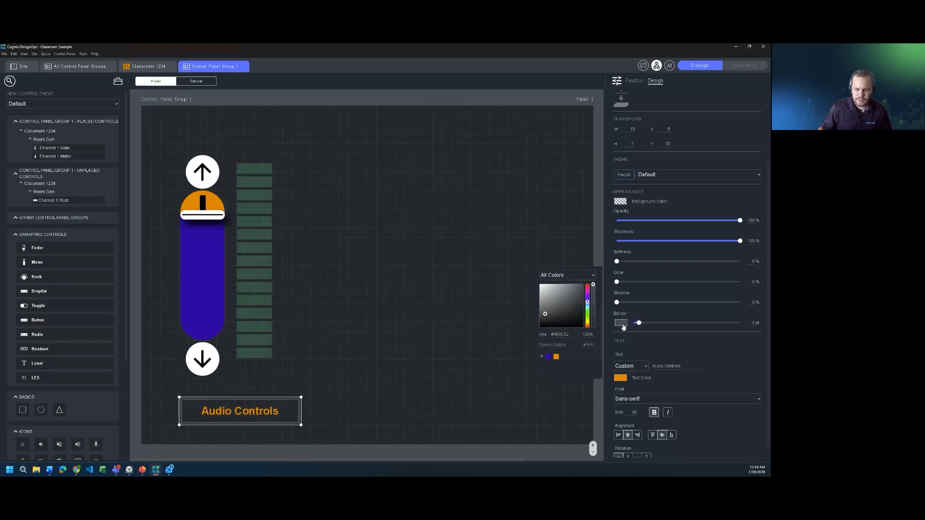
pyautogui.click(556, 356)
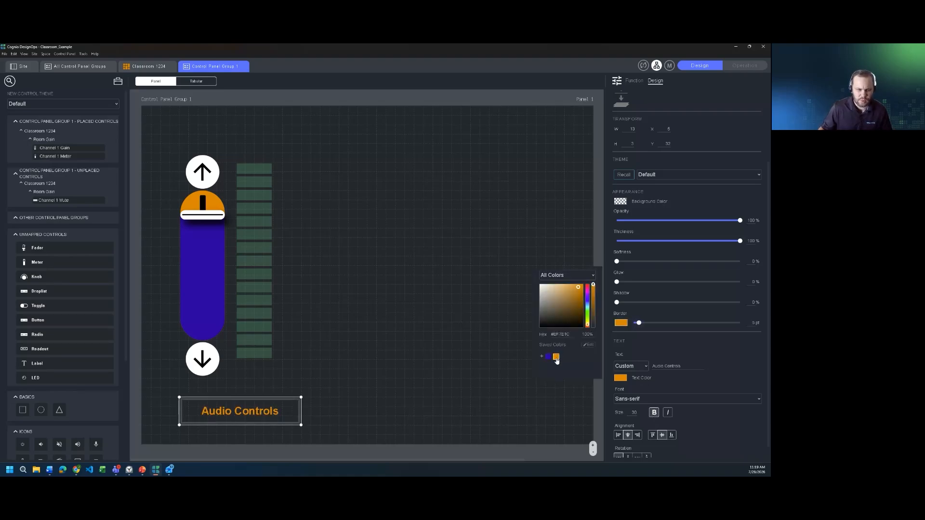
pyautogui.click(617, 203)
pyautogui.click(548, 235)
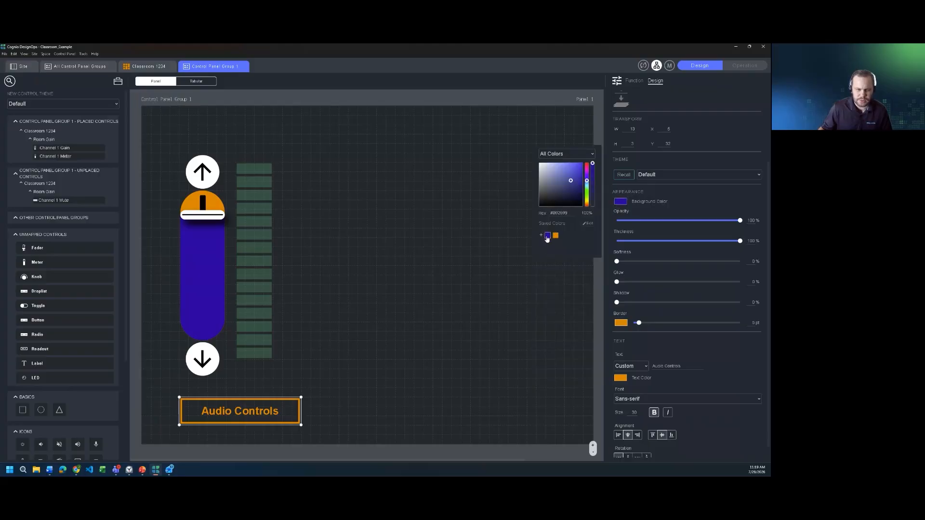
pyautogui.moveTo(617, 261); pyautogui.dragTo(678, 263)
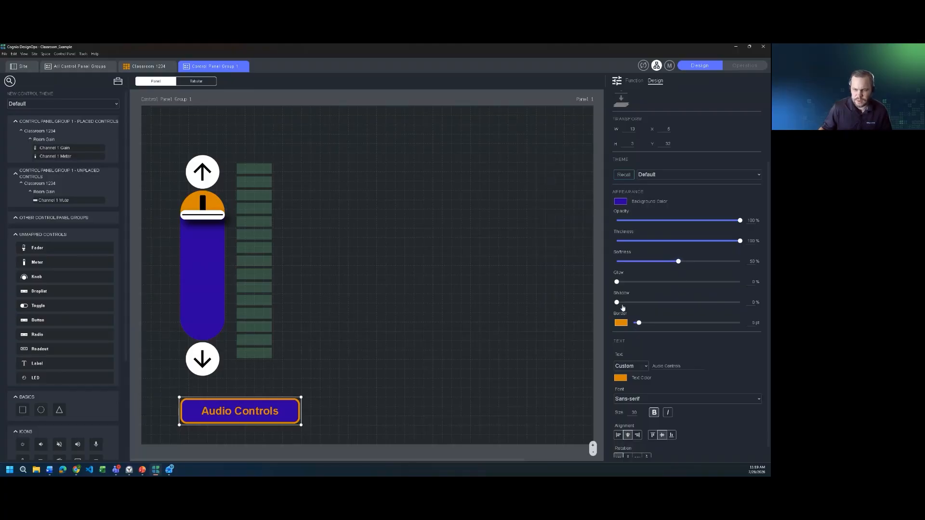
# - Set the Audio Controls label's shadow to 100% and preview the panel in Operation mode before returning to Design mode
pyautogui.moveTo(616, 302); pyautogui.dragTo(751, 303)
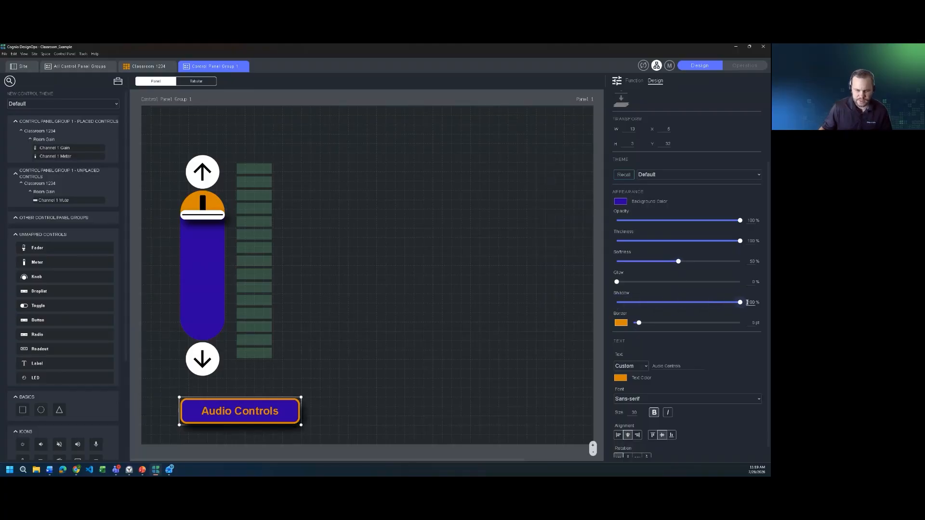
pyautogui.click(344, 423)
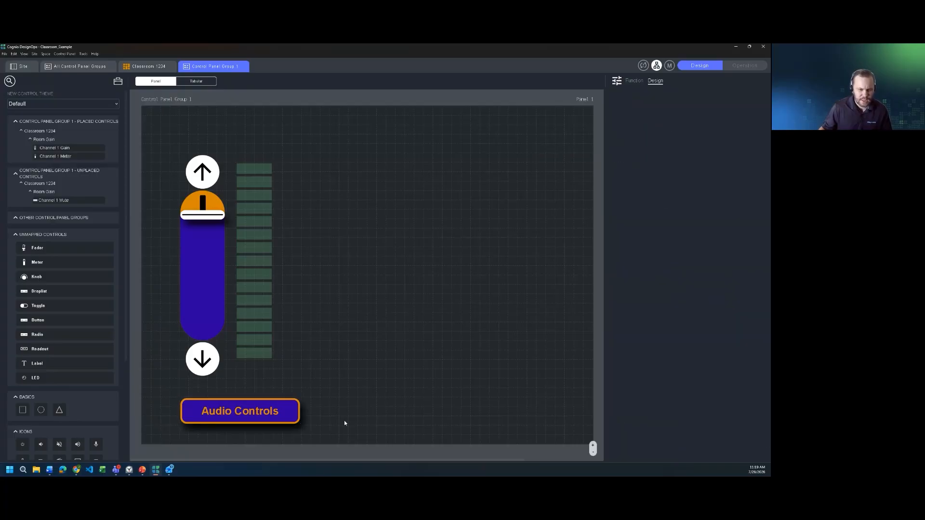
pyautogui.click(742, 66)
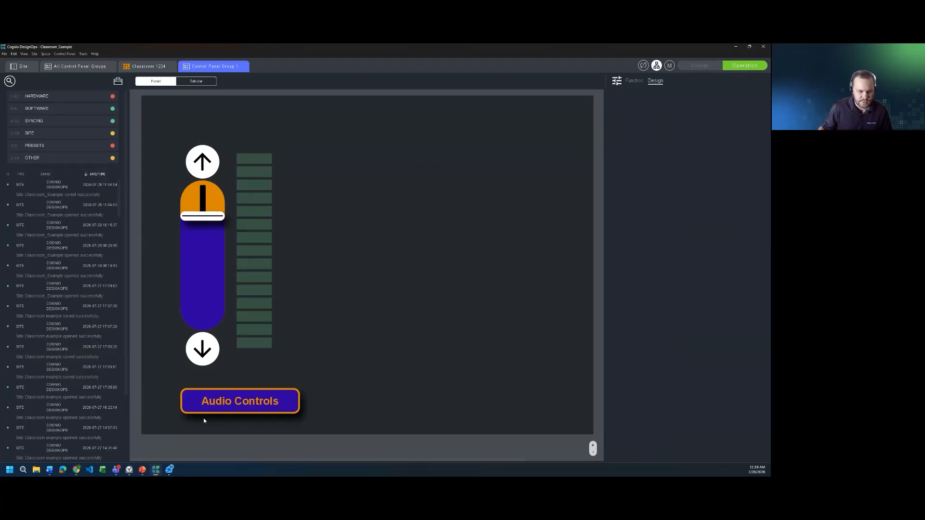
pyautogui.click(707, 69)
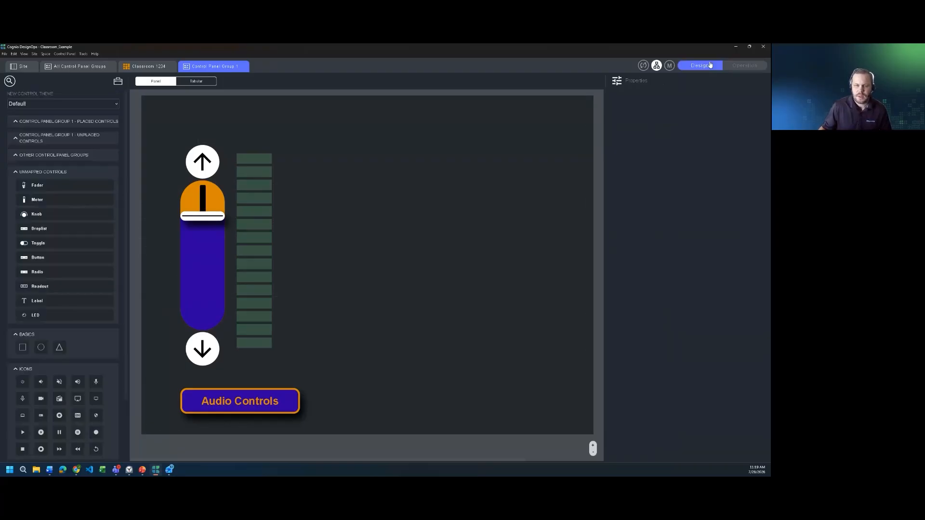
pyautogui.click(286, 413)
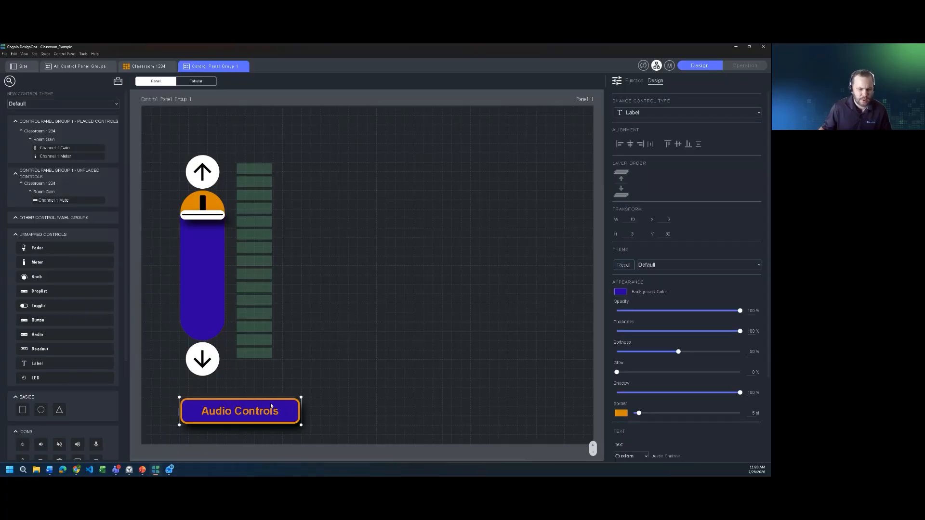
# - Review the Classroom 1234 signal flow and add an unmapped Button about 7 by 4 units beside the meter
pyautogui.click(150, 68)
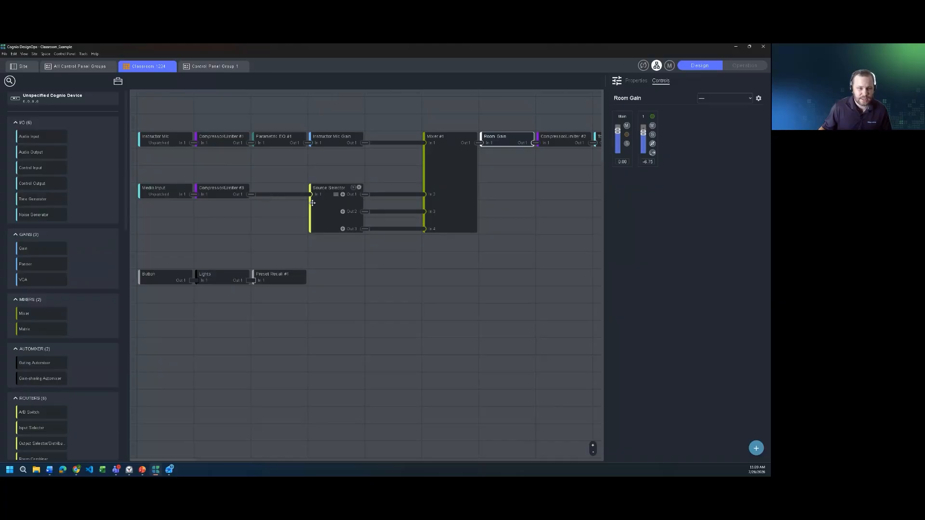
pyautogui.click(207, 67)
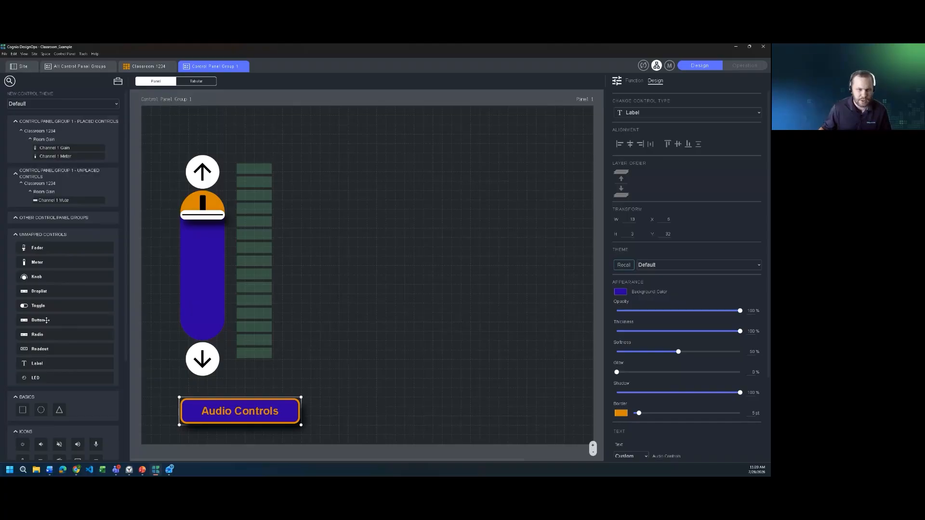
pyautogui.moveTo(47, 320); pyautogui.dragTo(404, 208)
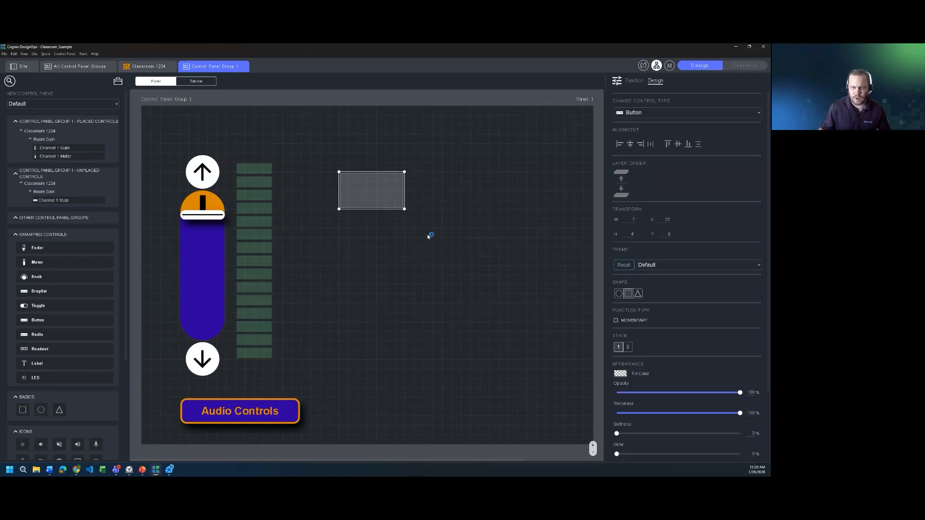
pyautogui.scroll(-2, 659, 278)
pyautogui.scroll(-1, 658, 277)
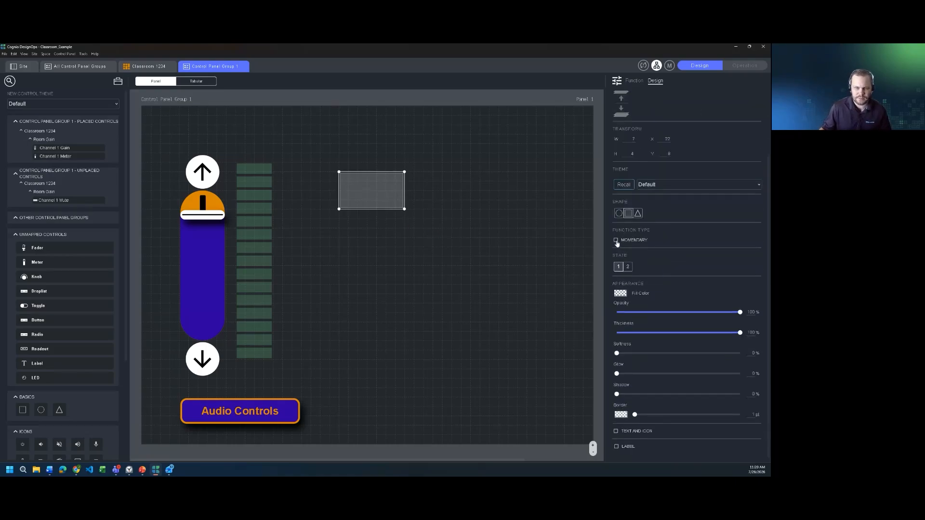
# - Compare the default appearances of the button's states 1 and 2
pyautogui.click(628, 268)
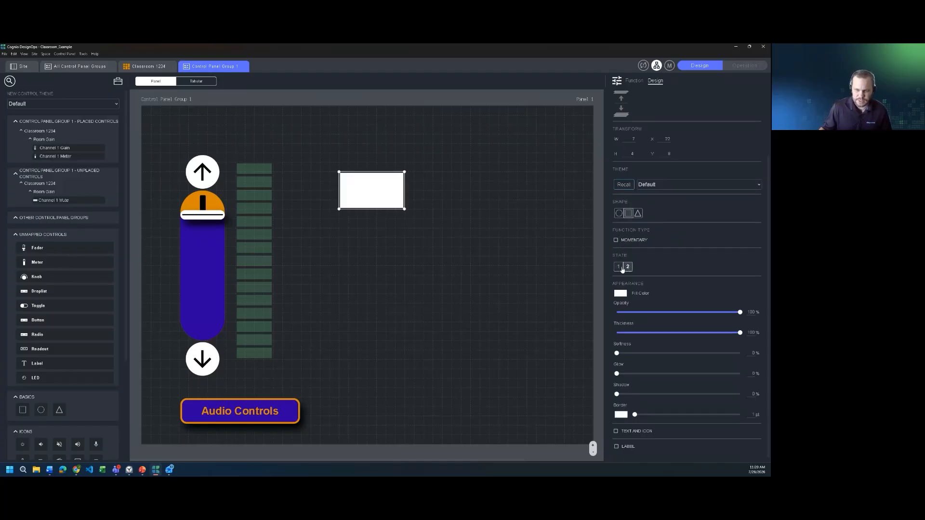
pyautogui.click(620, 268)
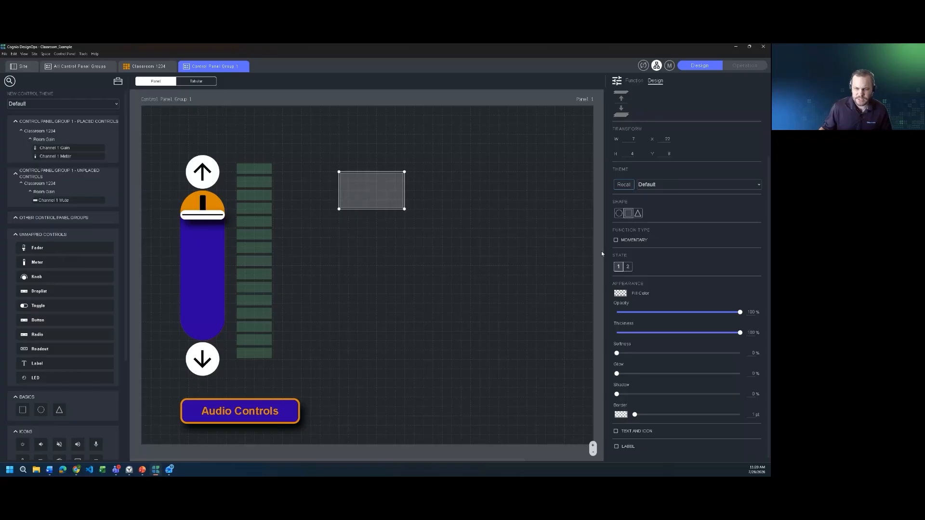
pyautogui.click(628, 266)
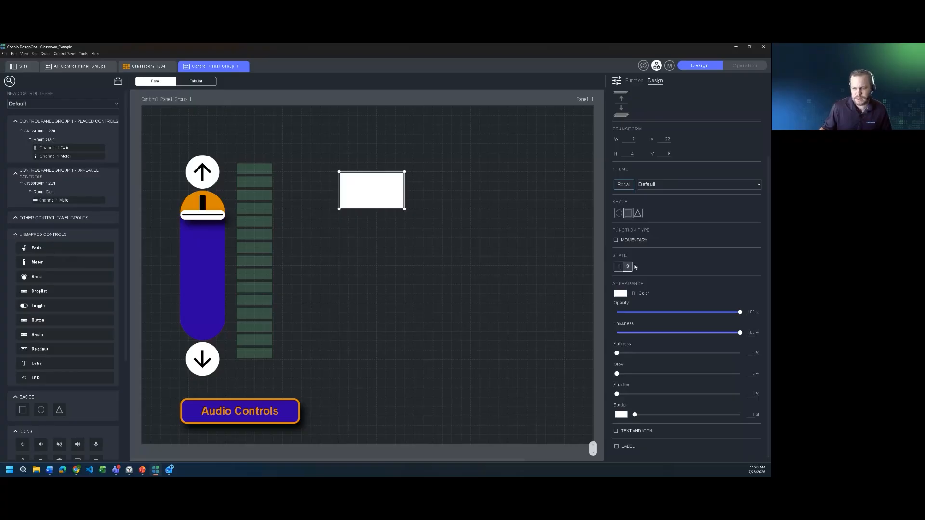
pyautogui.click(620, 268)
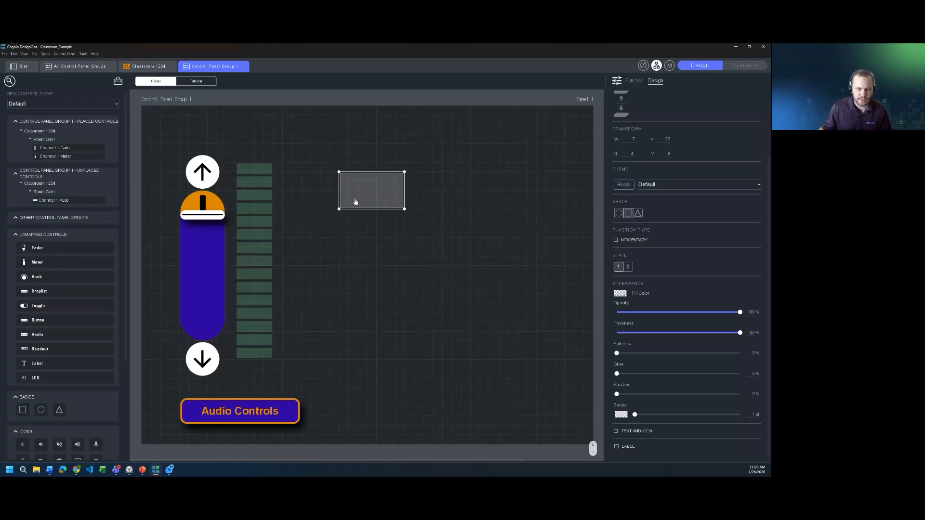
# - Style the button's state 1 with the saved blue fill, 50% softness, 100% shadow and 3 pt saved orange border, and enlarge the button to 8 by 5 units
pyautogui.click(621, 294)
pyautogui.click(548, 327)
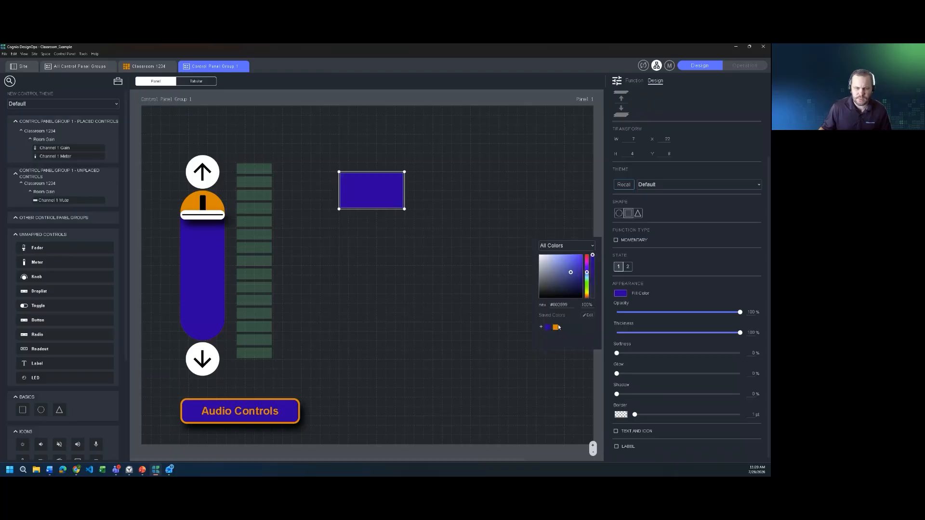
pyautogui.moveTo(617, 353); pyautogui.dragTo(679, 354)
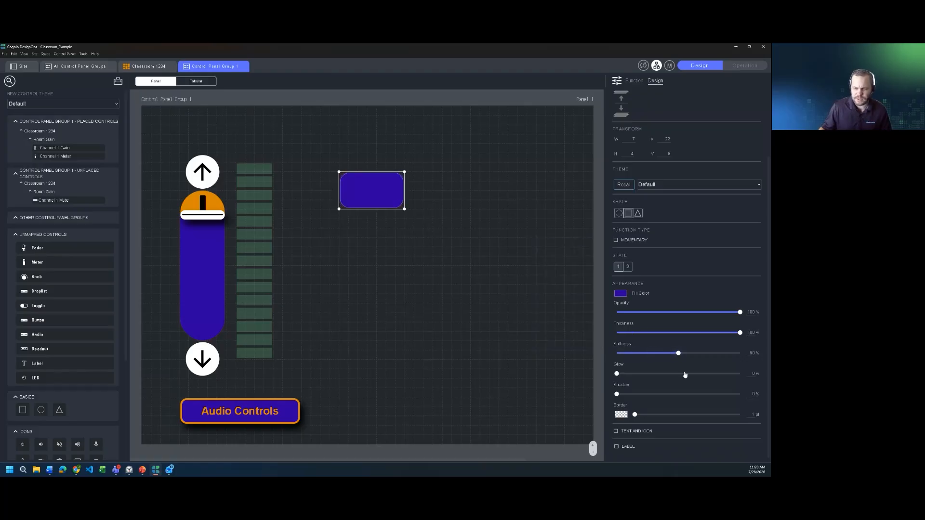
pyautogui.moveTo(619, 398); pyautogui.dragTo(747, 394)
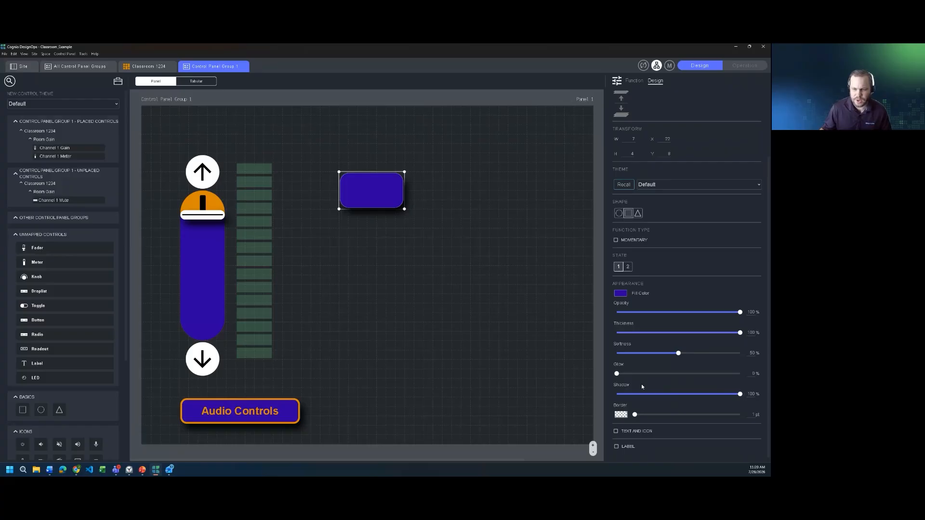
pyautogui.moveTo(634, 416); pyautogui.dragTo(639, 415)
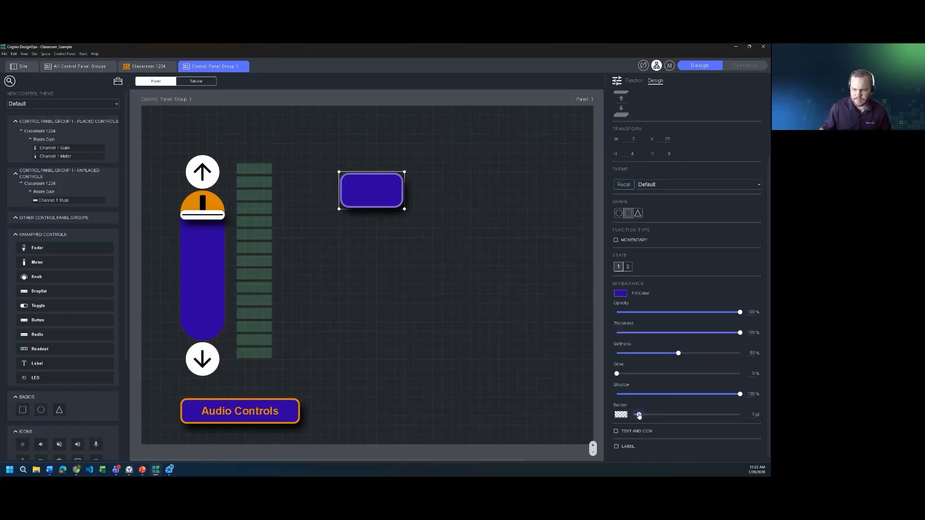
pyautogui.click(621, 415)
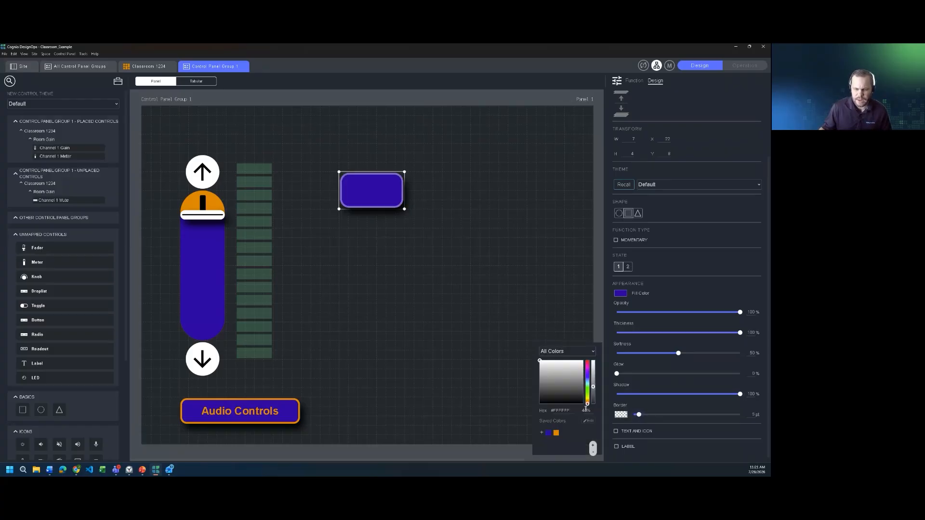
pyautogui.click(556, 433)
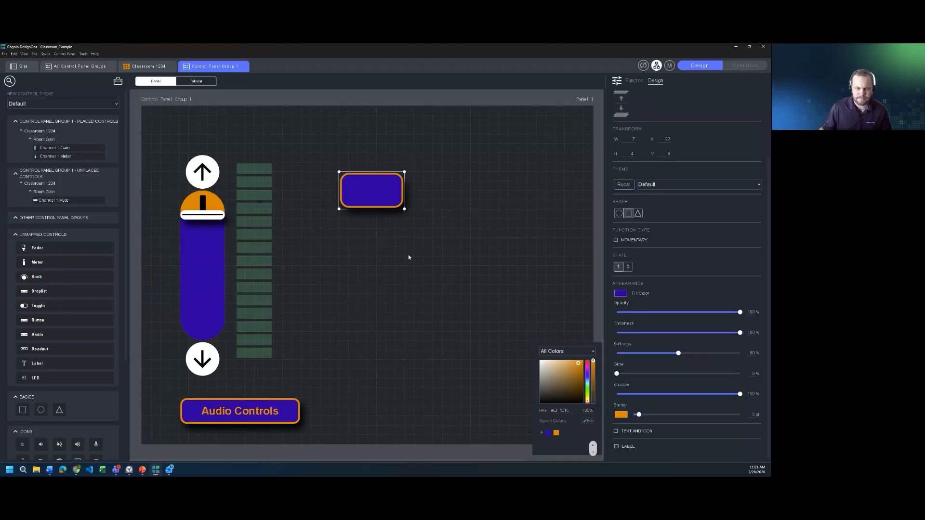
pyautogui.moveTo(404, 209); pyautogui.dragTo(383, 215)
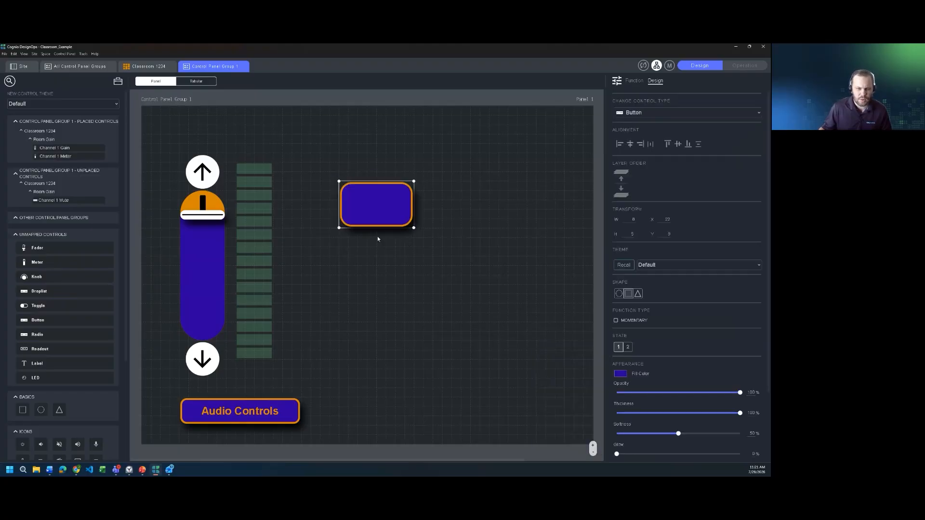
# - Enable text on the button's state 1 with the custom text "HDMI" in size 30 and bold
pyautogui.scroll(-2, 655, 376)
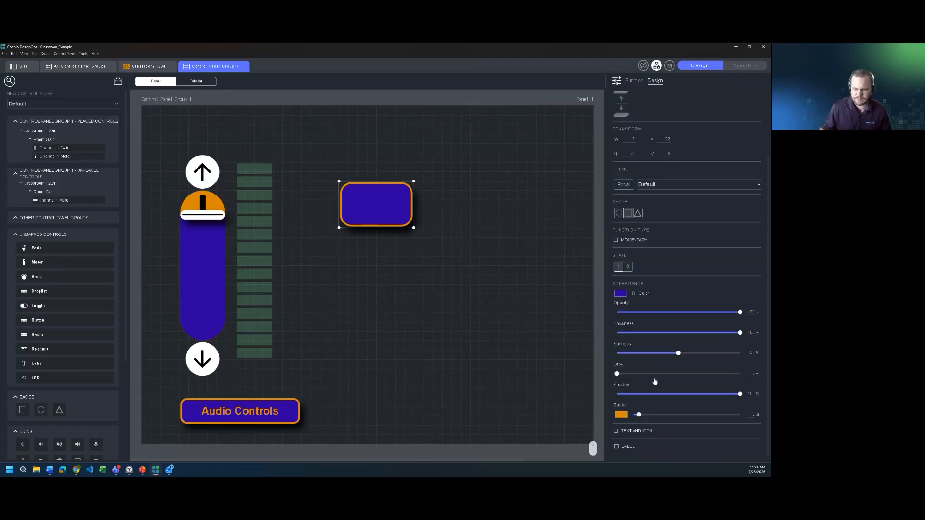
pyautogui.click(615, 432)
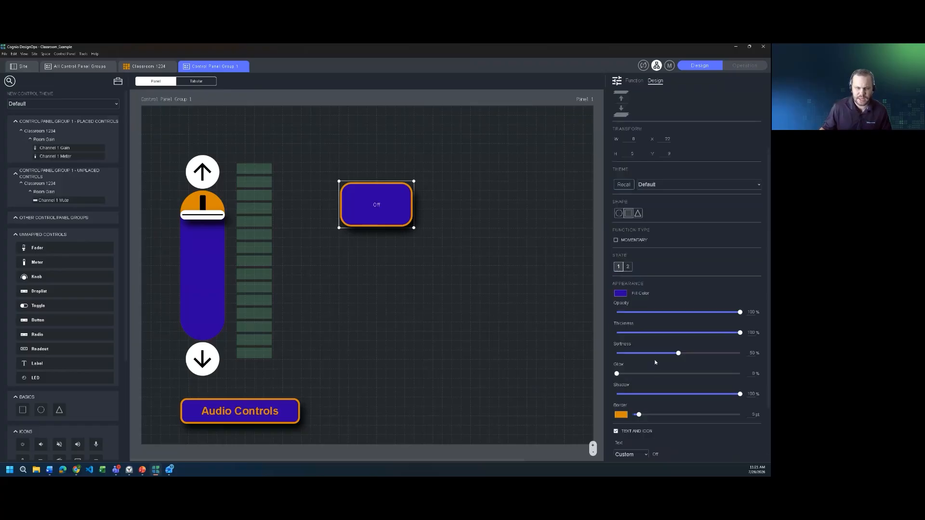
pyautogui.scroll(-2, 655, 362)
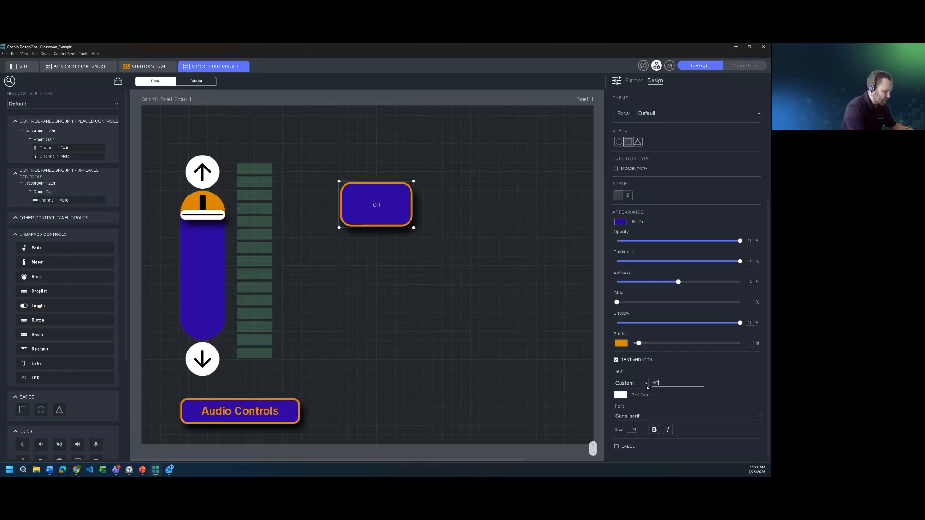
pyautogui.write('MI')
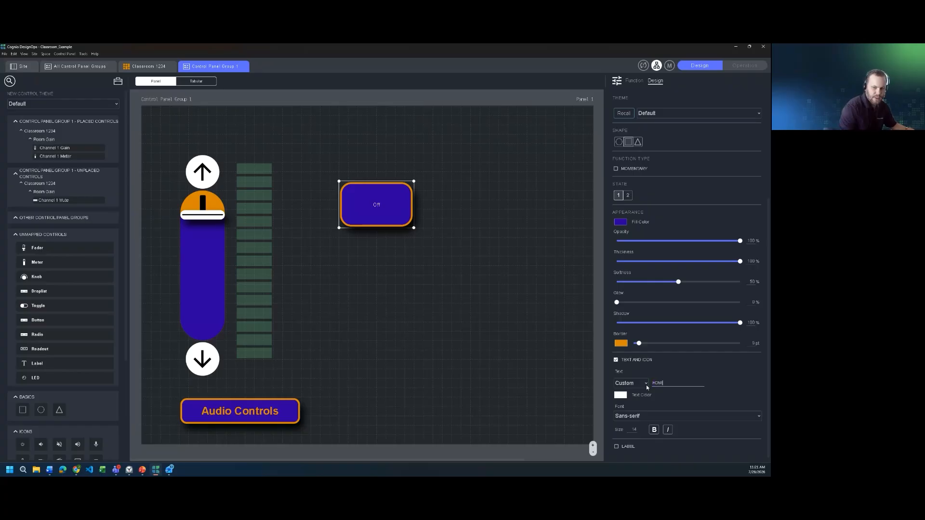
pyautogui.doubleClick(635, 430)
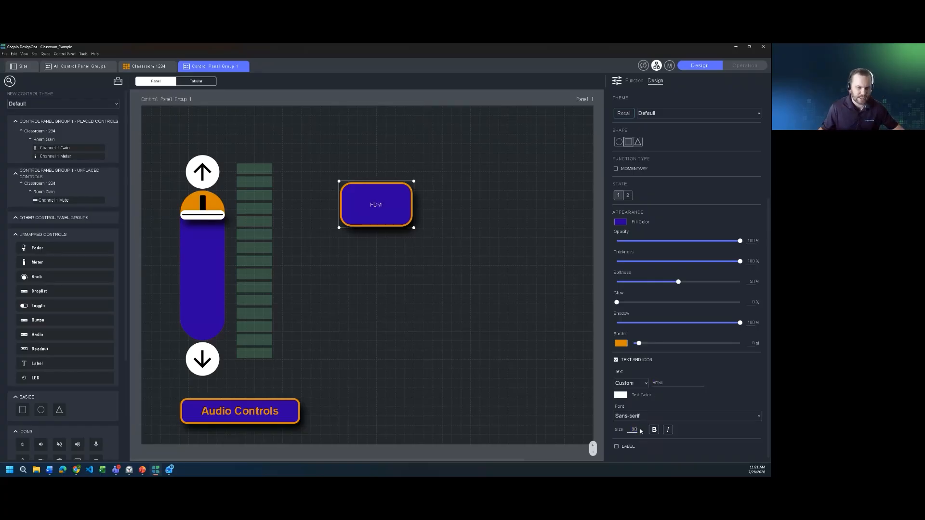
pyautogui.press('Return')
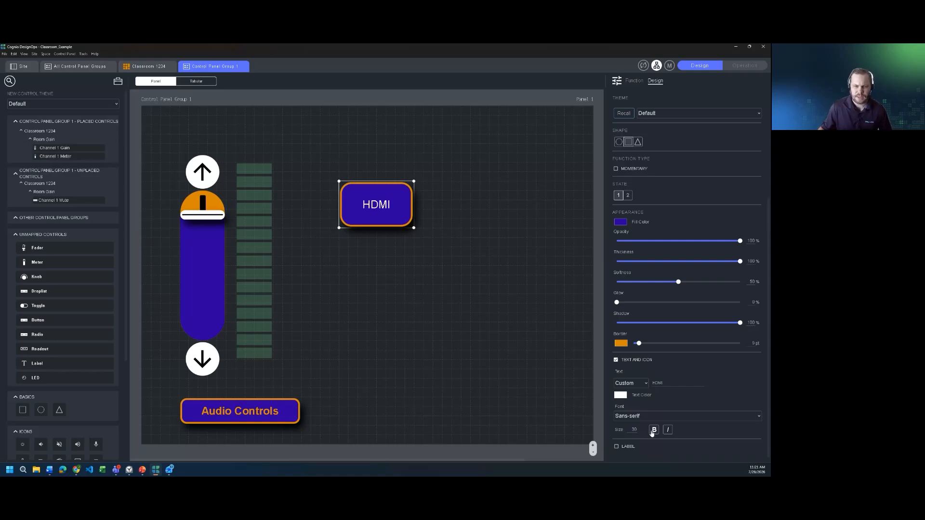
pyautogui.click(653, 429)
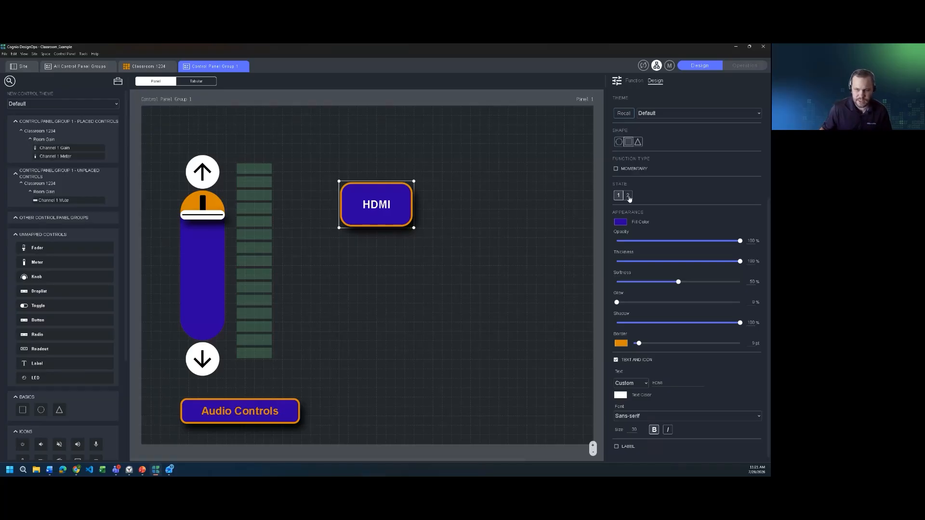
# - Style the button's state 2 with the saved orange fill, 50% softness, 100% glow and a 0 pt border
pyautogui.click(628, 196)
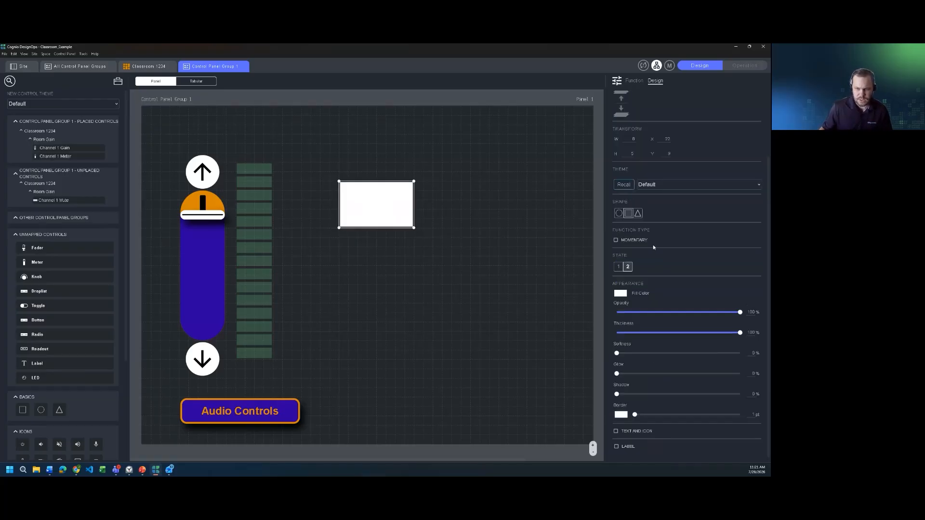
pyautogui.click(622, 294)
pyautogui.click(555, 327)
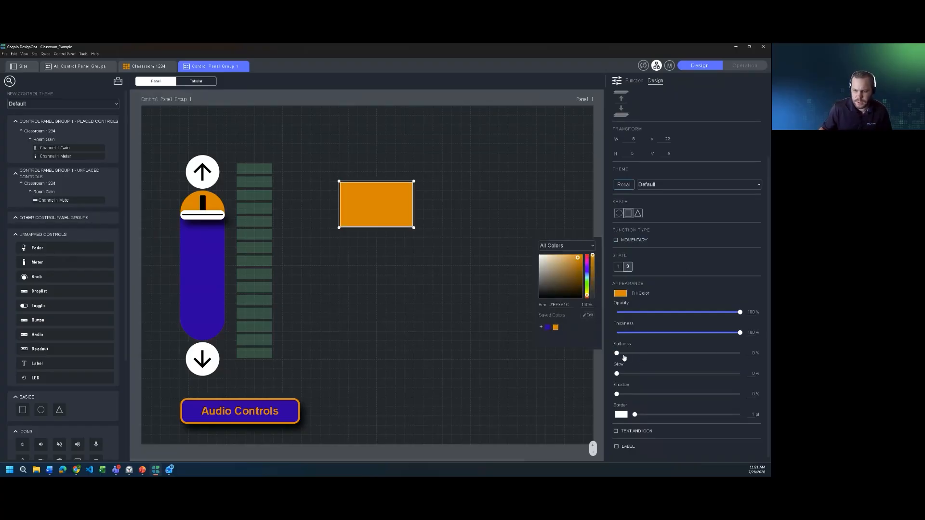
pyautogui.moveTo(617, 353); pyautogui.dragTo(679, 358)
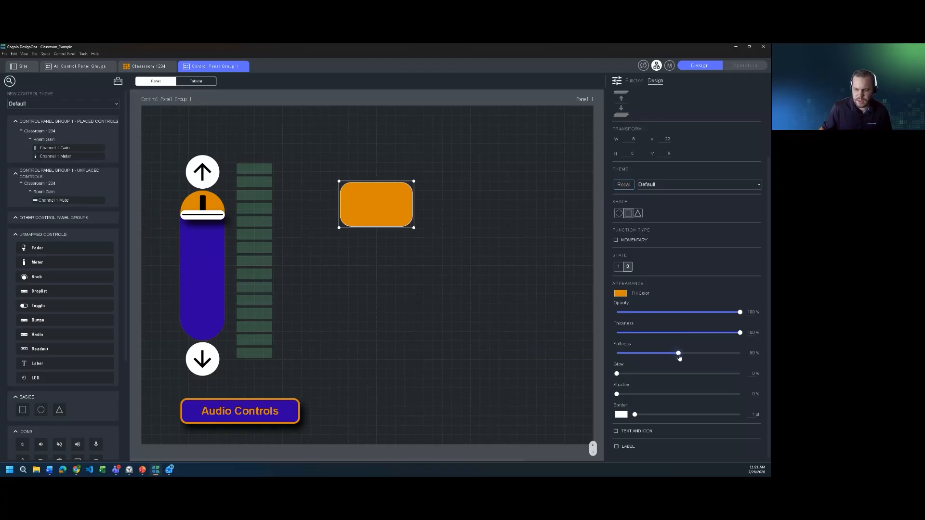
pyautogui.moveTo(617, 374); pyautogui.dragTo(744, 374)
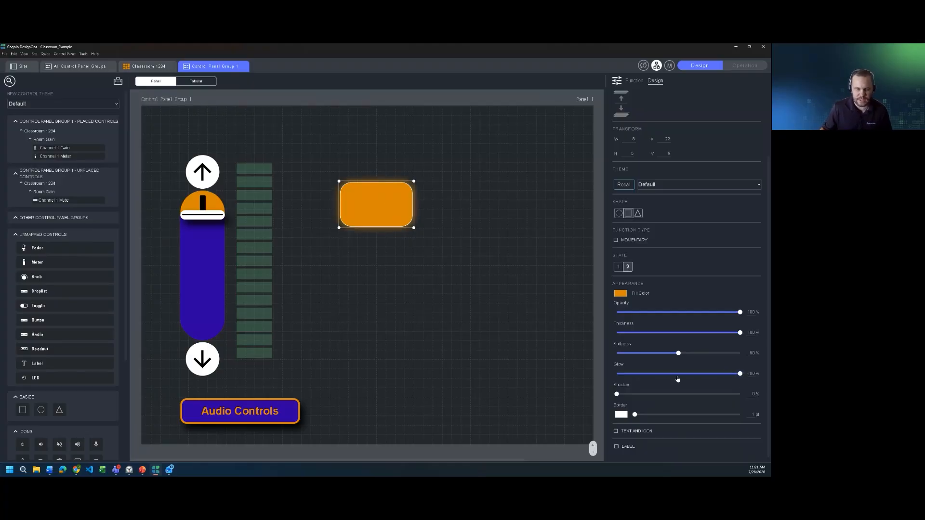
pyautogui.moveTo(635, 415); pyautogui.dragTo(629, 416)
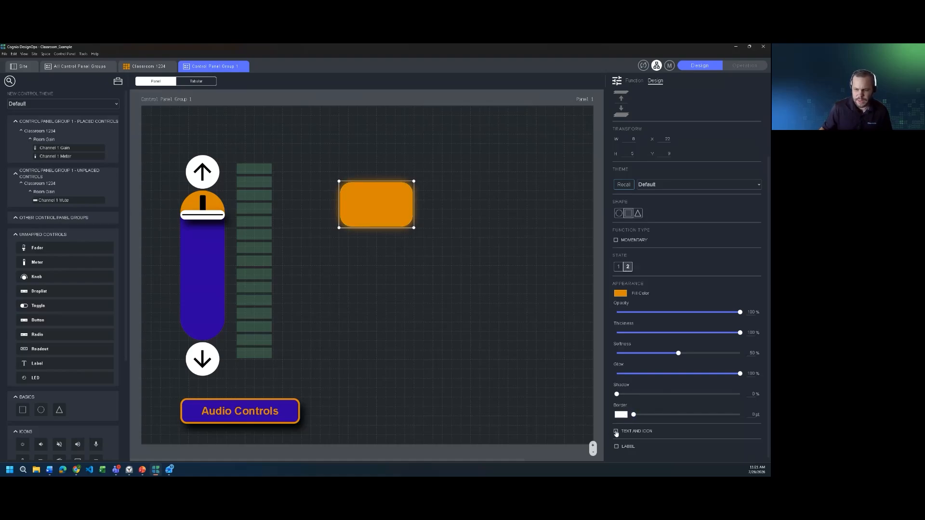
# - Enable text on the button's state 2 with the custom text "HDMI" in size 30 and bold
pyautogui.click(615, 431)
pyautogui.scroll(-2, 671, 374)
pyautogui.moveTo(665, 382); pyautogui.dragTo(619, 374)
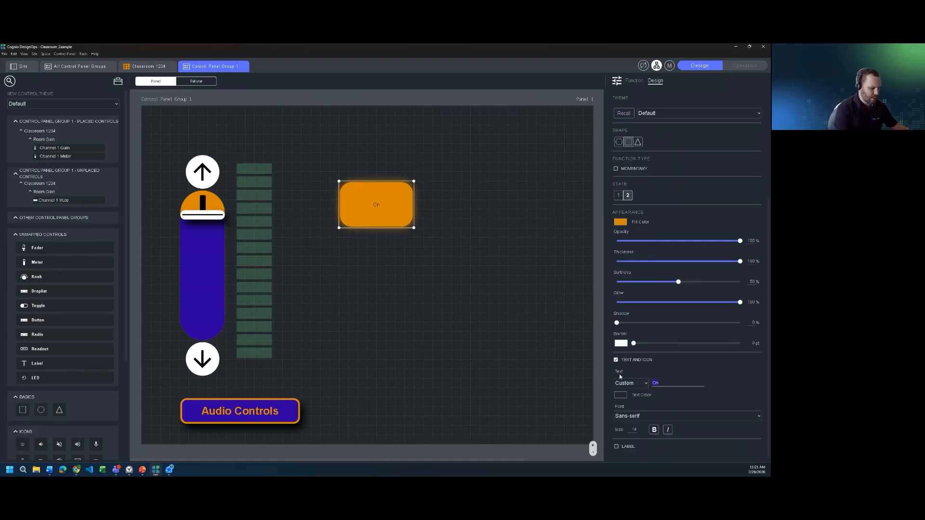
pyautogui.write('HDMI')
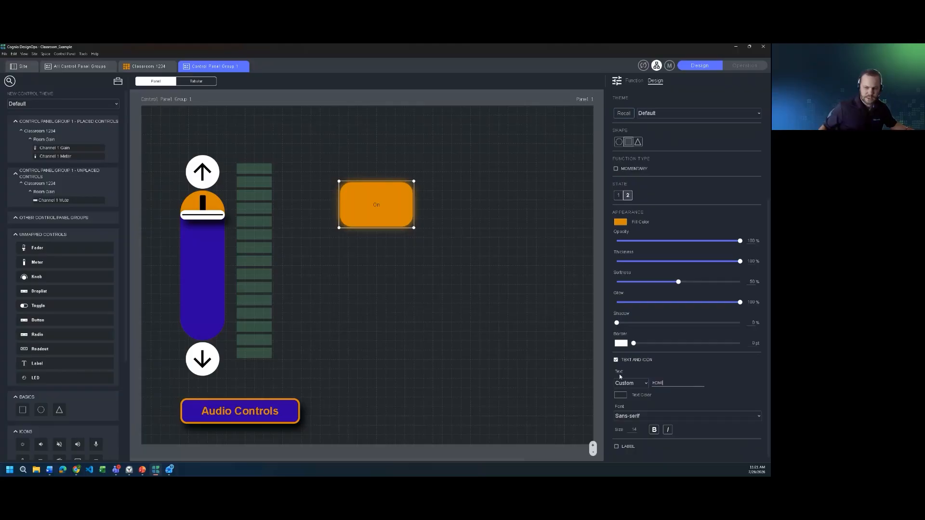
pyautogui.click(634, 429)
pyautogui.doubleClick(634, 428)
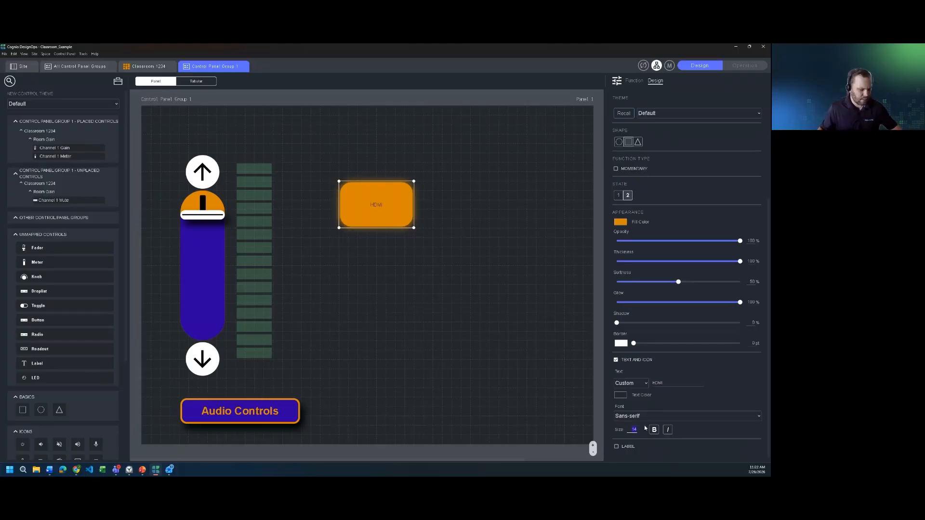
pyautogui.write('30')
pyautogui.click(654, 430)
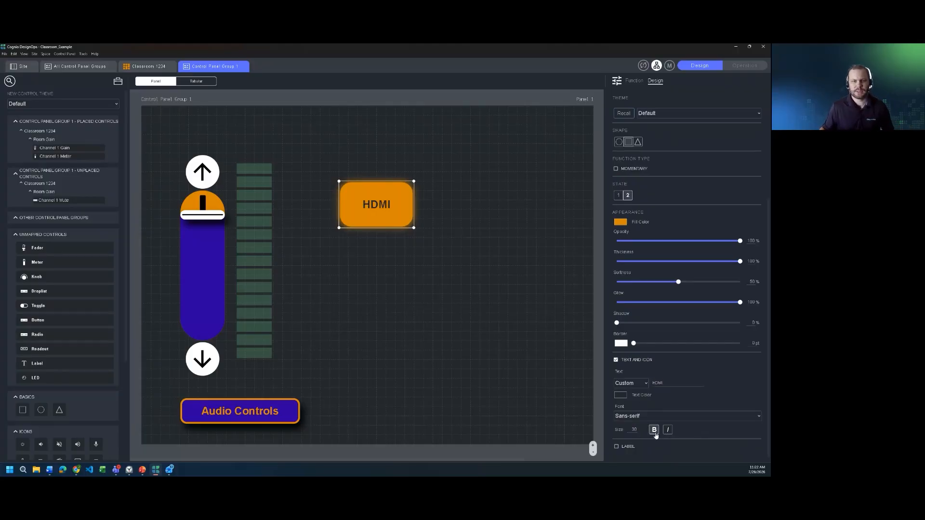
pyautogui.click(394, 272)
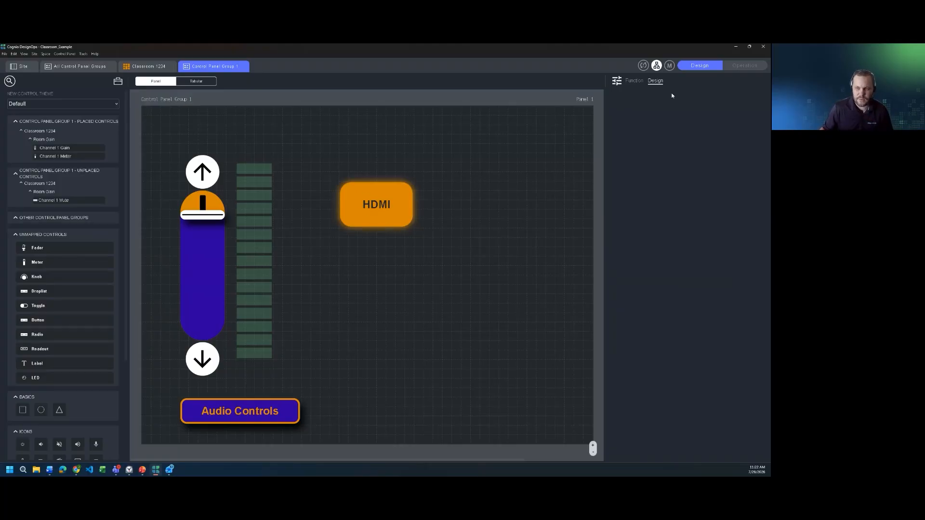
# - Test the HDMI button's two states in Operation mode and return to Design mode
pyautogui.click(732, 68)
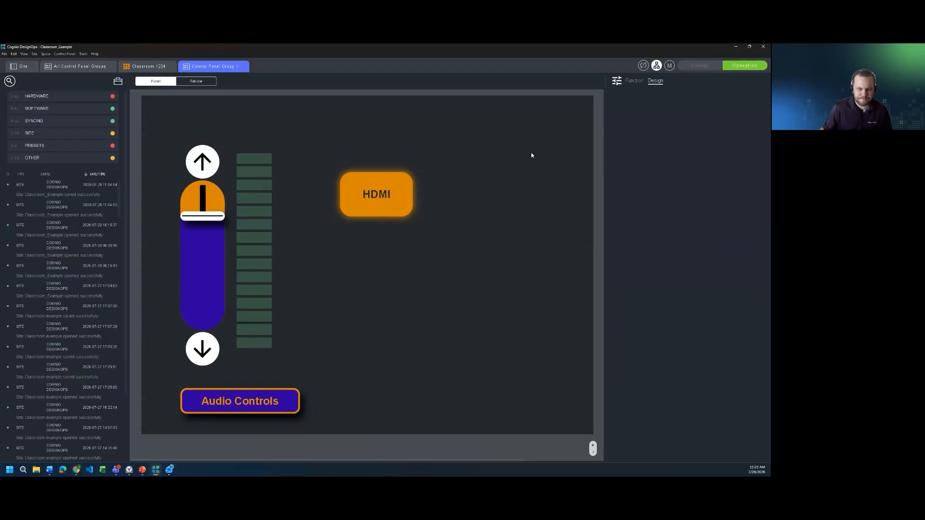
pyautogui.click(379, 189)
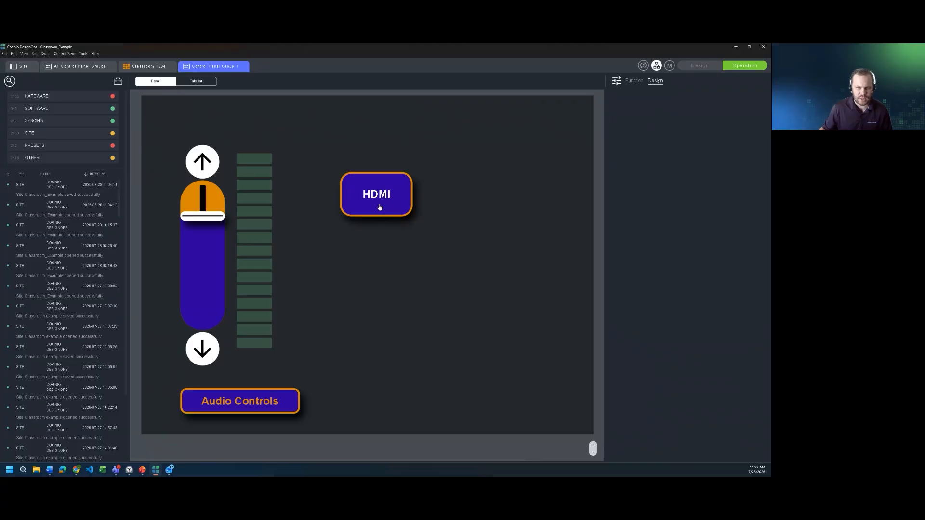
pyautogui.click(379, 207)
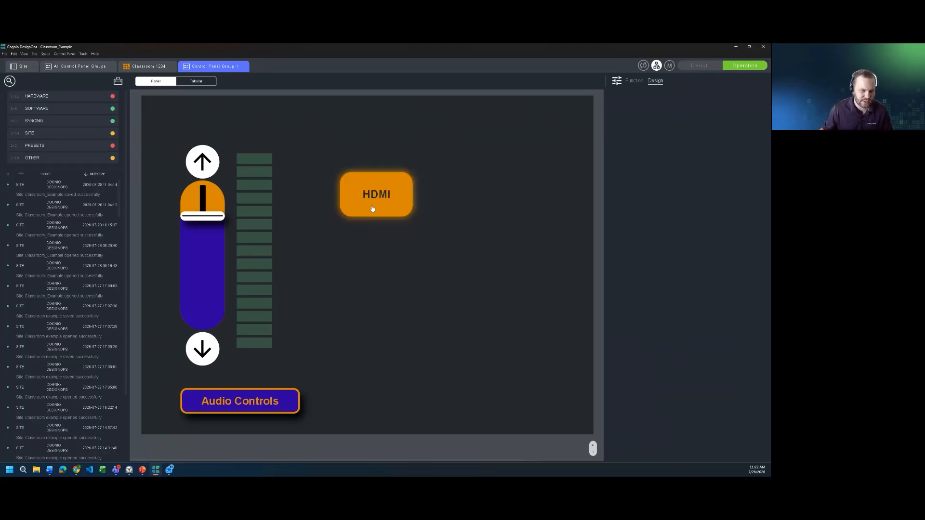
pyautogui.click(696, 66)
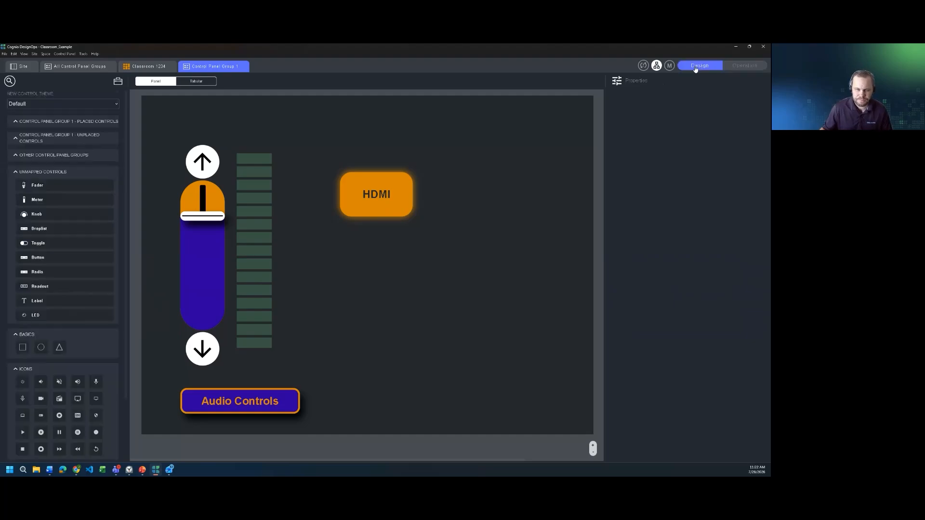
# - Show the HDMI button's state 1, duplicate the button and place the copy directly below the original
pyautogui.click(391, 222)
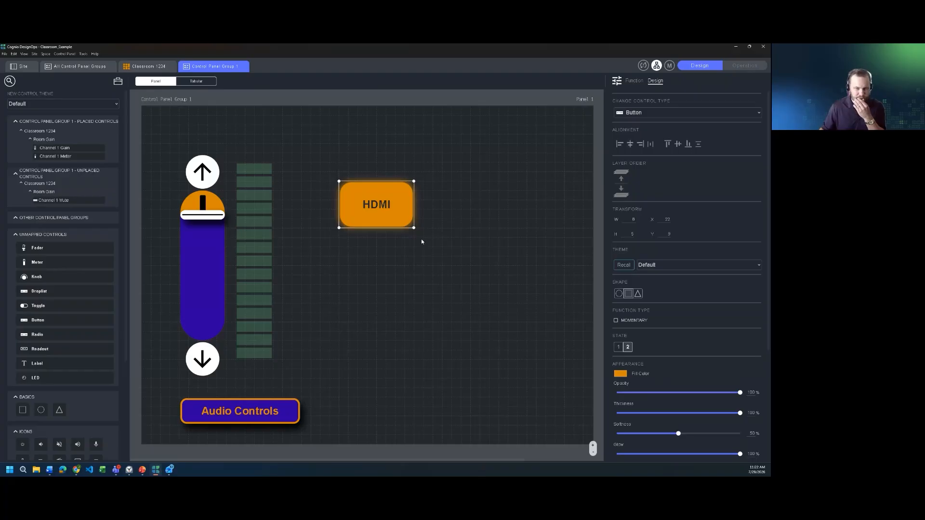
pyautogui.click(619, 347)
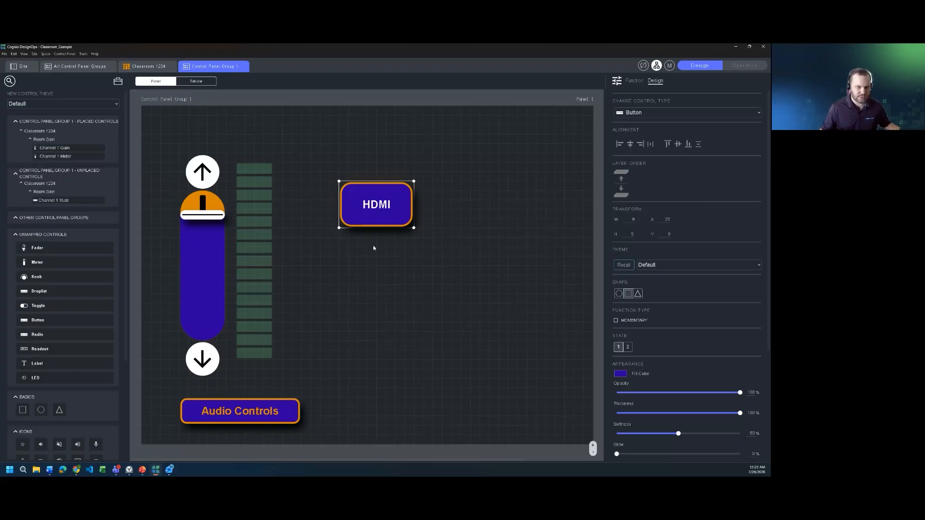
pyautogui.hotkey('ctrl', 'd')
pyautogui.moveTo(464, 207); pyautogui.dragTo(388, 264)
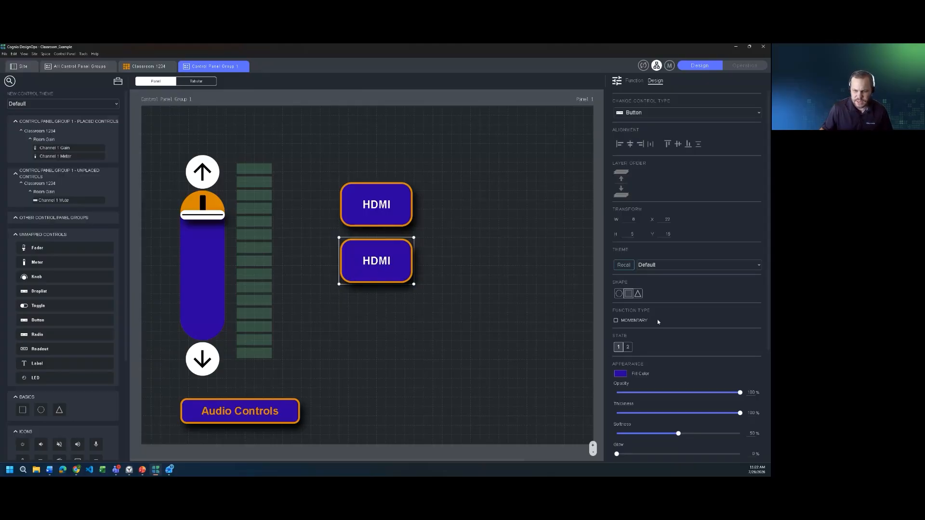
# - Set the duplicated button's custom text to "Wireless Share" for both state 1 and state 2
pyautogui.scroll(-3, 657, 319)
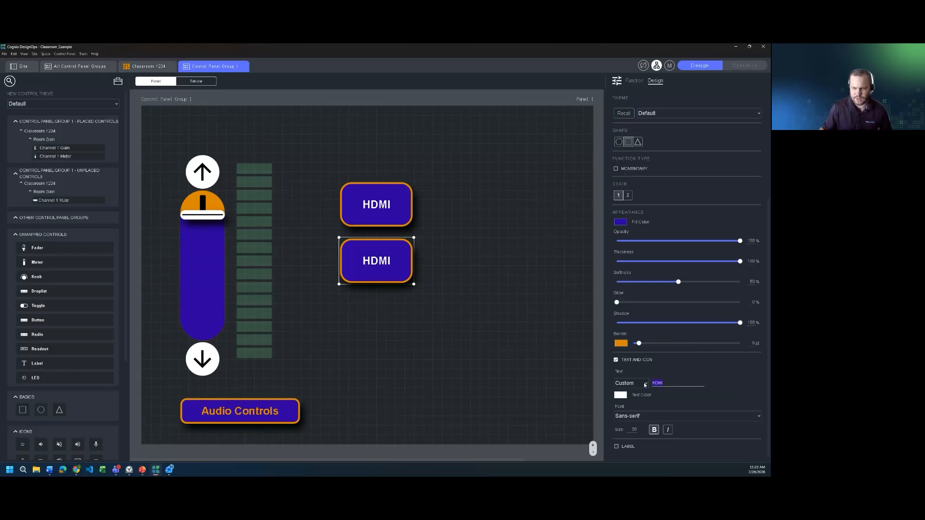
pyautogui.write('W')
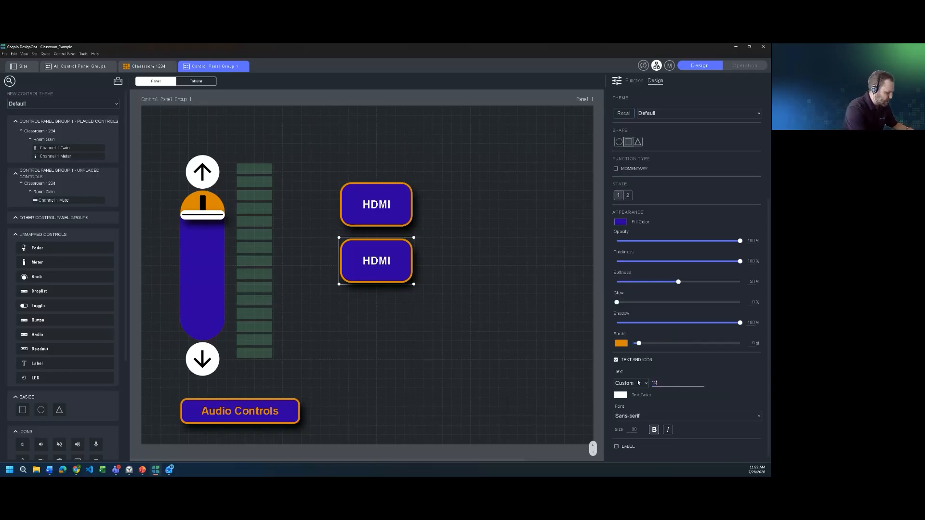
pyautogui.write('ireless S')
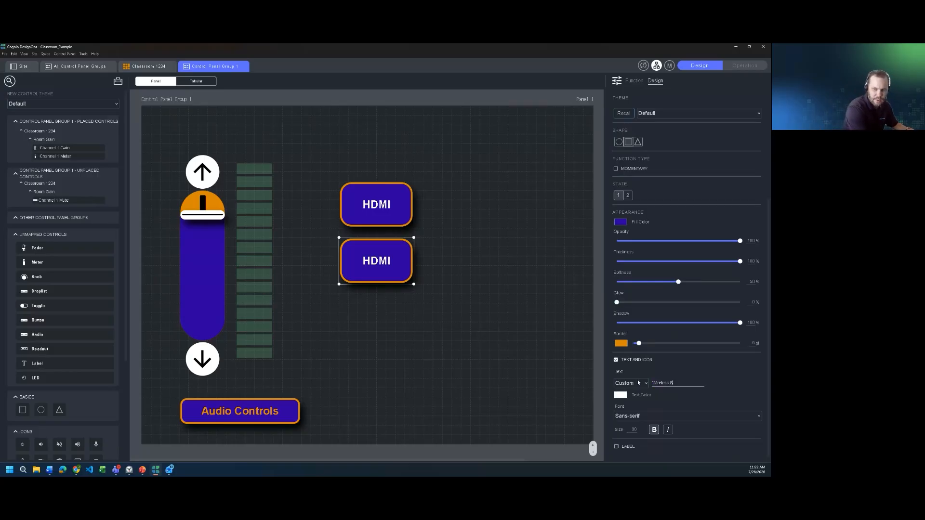
pyautogui.write('hare')
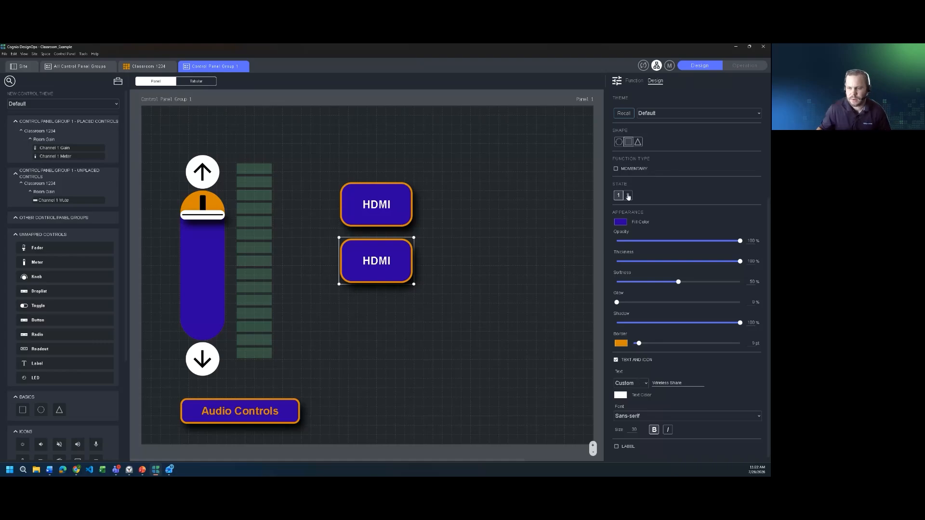
pyautogui.click(627, 195)
pyautogui.doubleClick(675, 381)
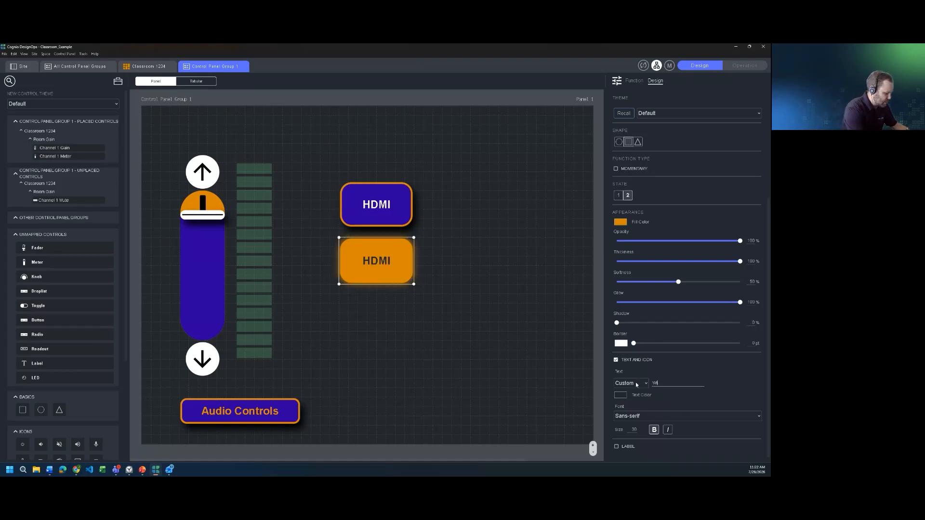
pyautogui.write('Wireless Share')
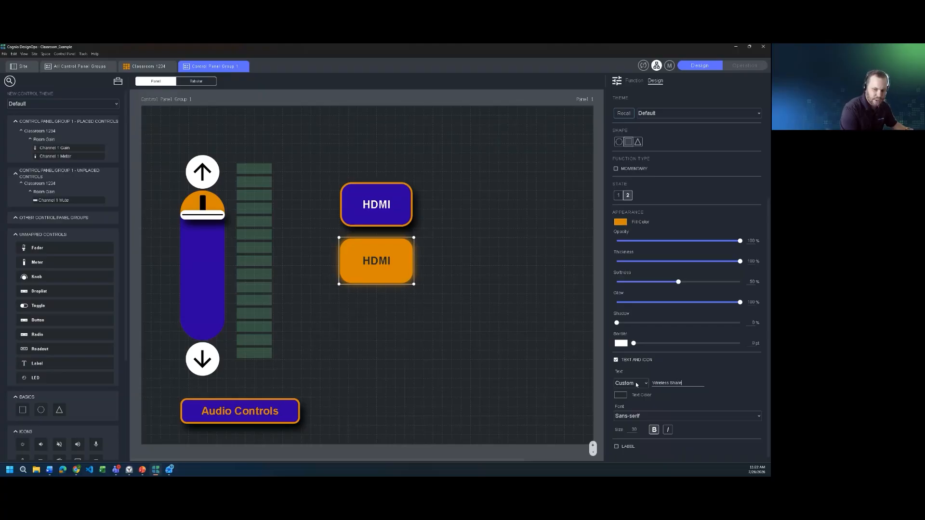
pyautogui.click(450, 319)
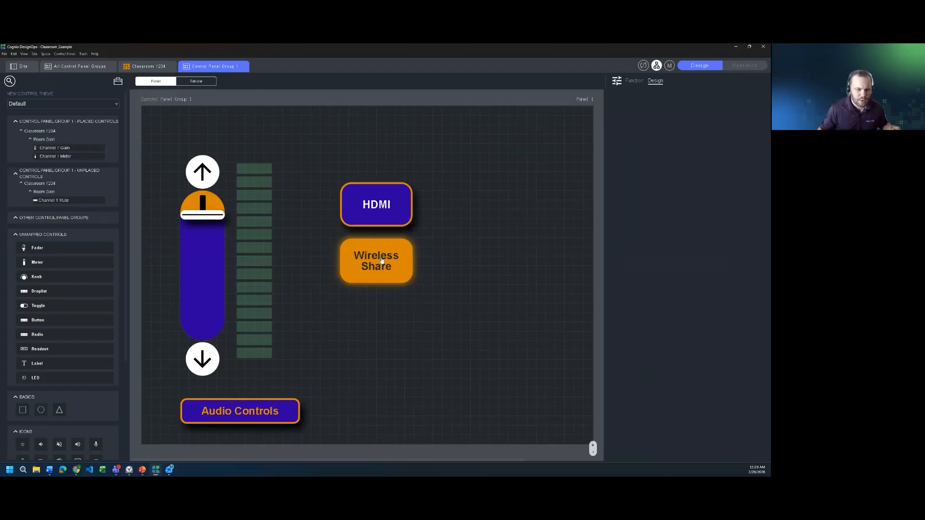
# - Duplicate the Wireless Share button and place the copy directly below it in the button column
pyautogui.click(381, 261)
pyautogui.hotkey('ctrl', 'd')
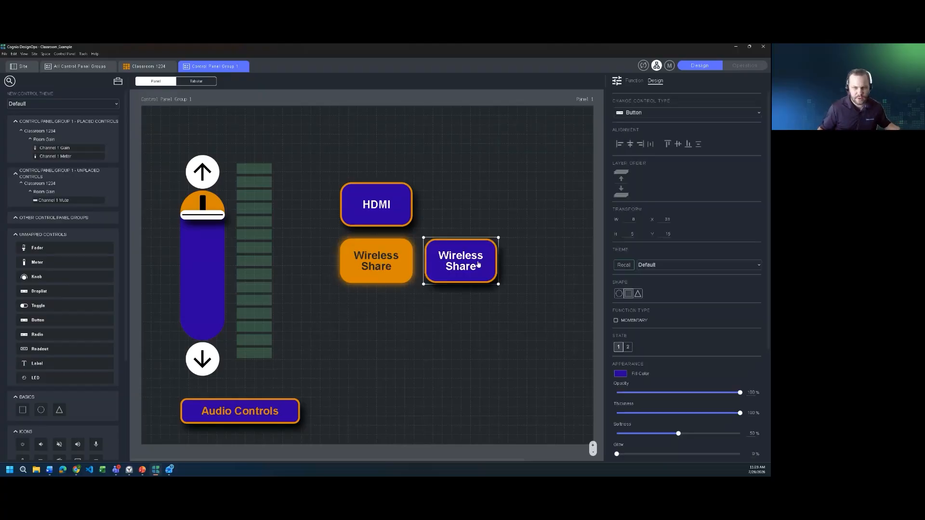
pyautogui.moveTo(478, 264); pyautogui.dragTo(393, 322)
# - Set the lowest button's custom text to "OFF" for both state 1 and state 2
pyautogui.scroll(-1, 672, 391)
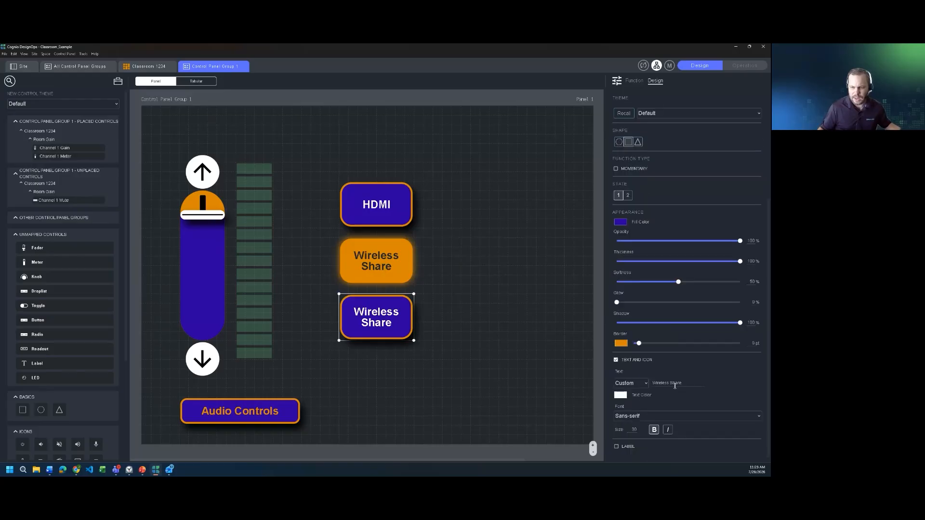
pyautogui.moveTo(683, 383); pyautogui.dragTo(646, 382)
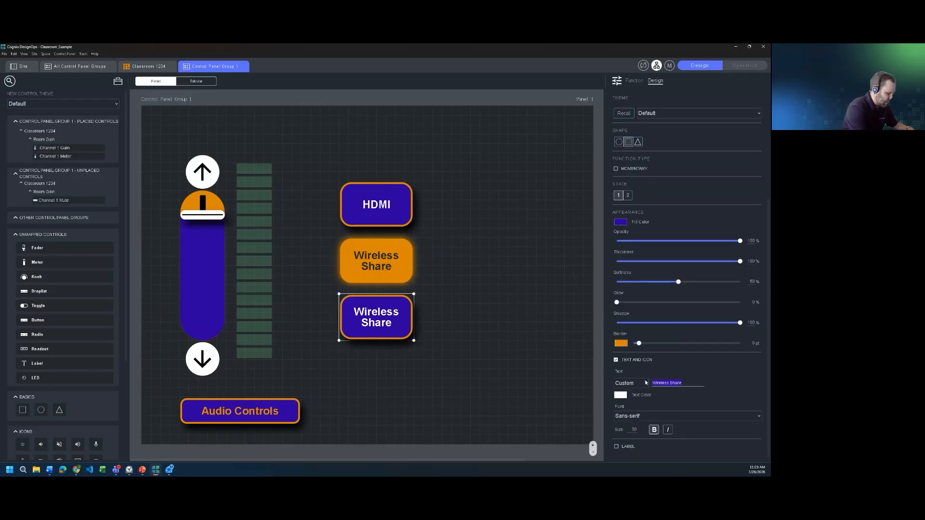
pyautogui.write('OFF')
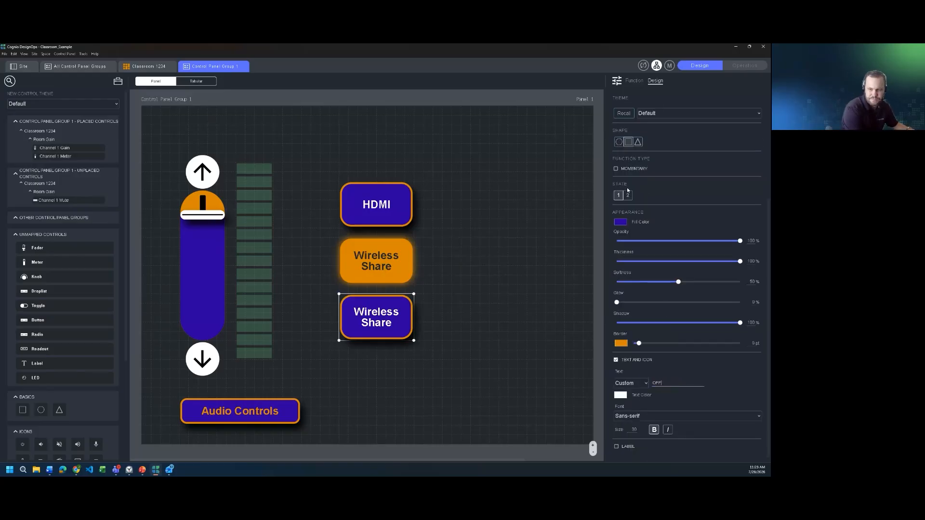
pyautogui.click(628, 194)
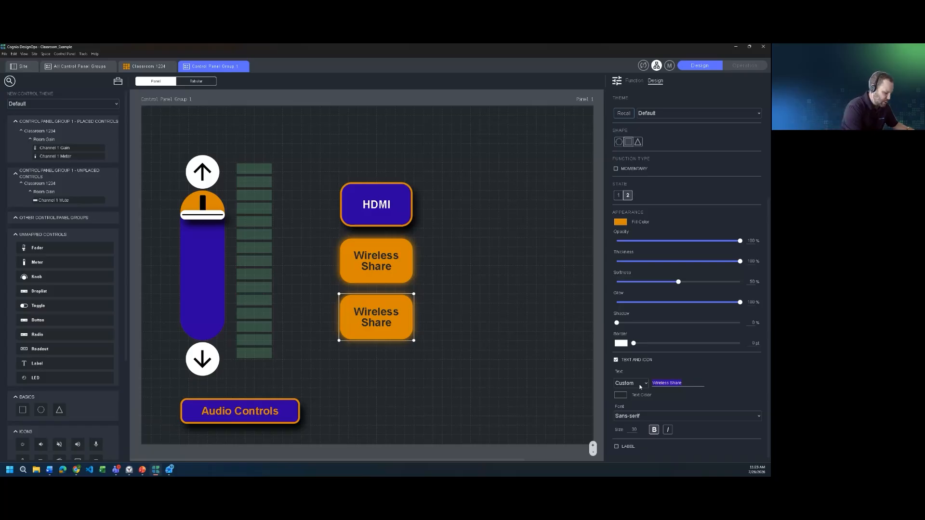
pyautogui.write('OFF')
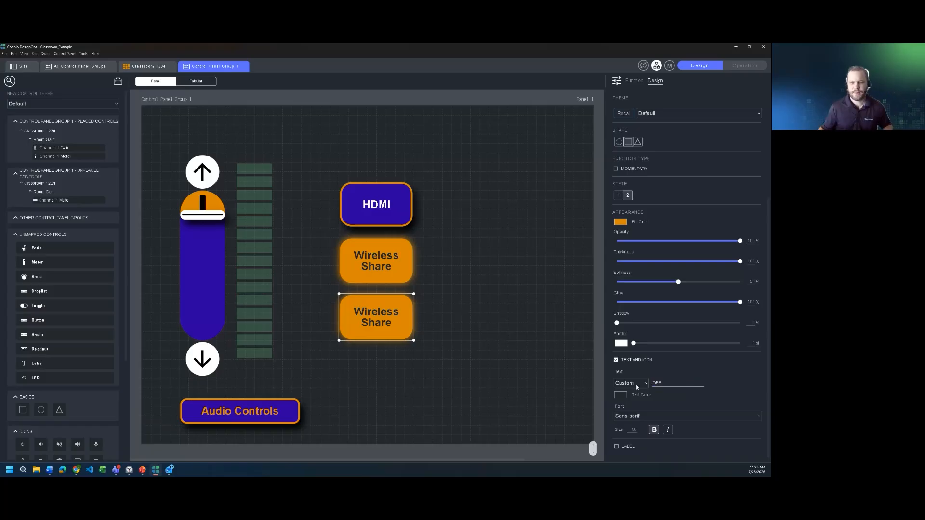
pyautogui.click(735, 386)
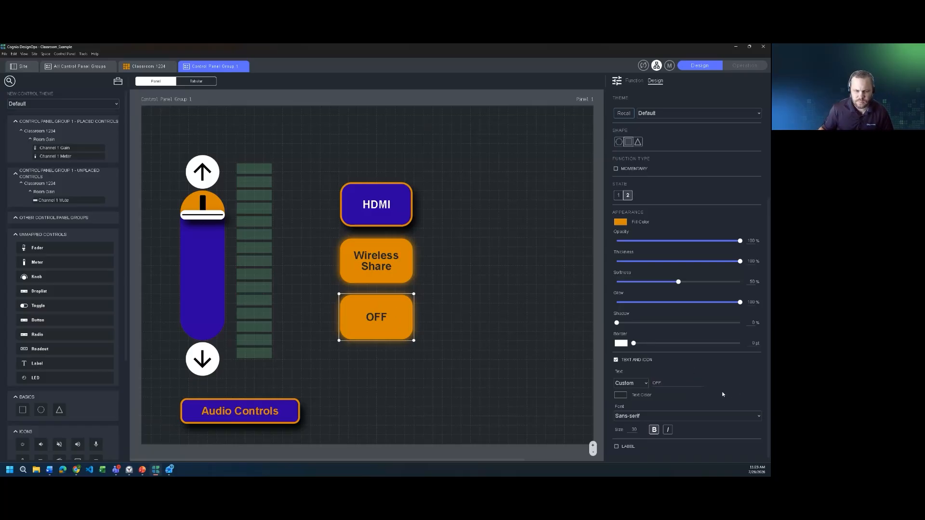
# - Change the fill color of the OFF button's state 2 to a fully saturated bright red
pyautogui.click(621, 223)
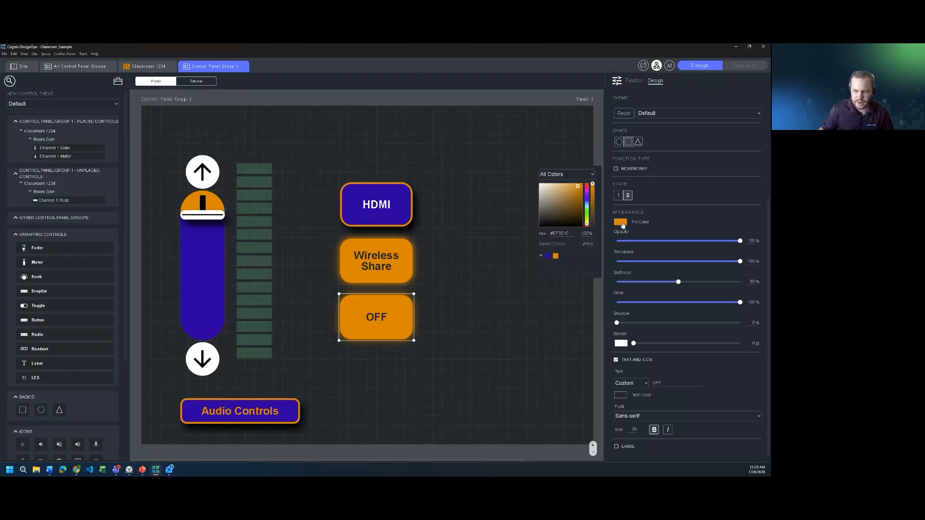
pyautogui.click(587, 227)
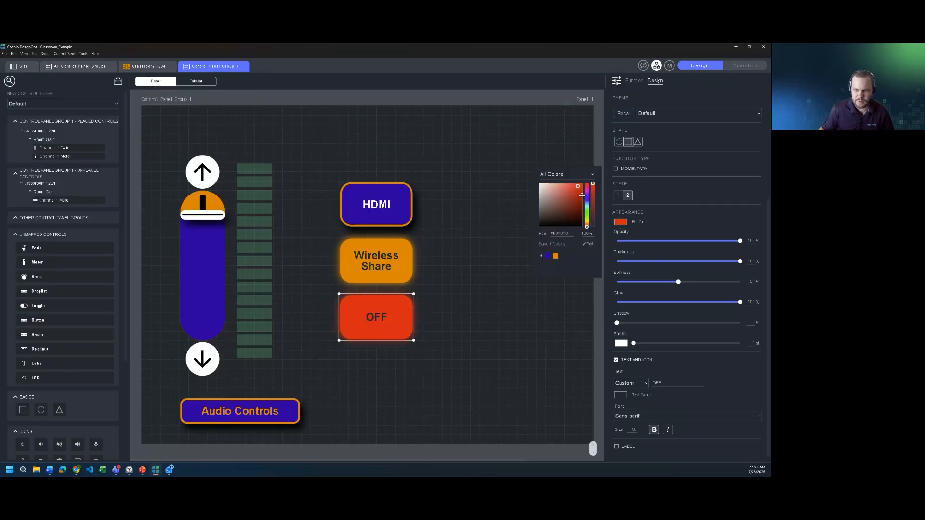
pyautogui.moveTo(577, 188); pyautogui.dragTo(587, 179)
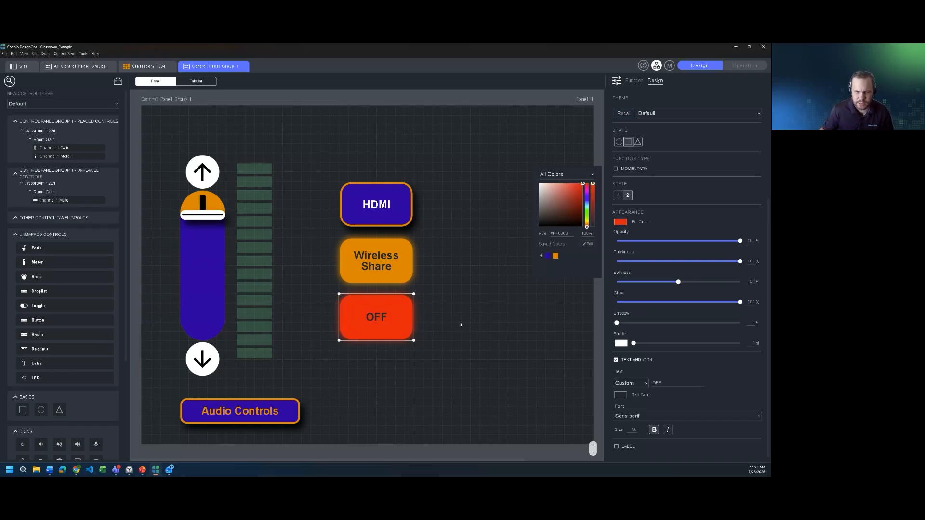
pyautogui.click(419, 324)
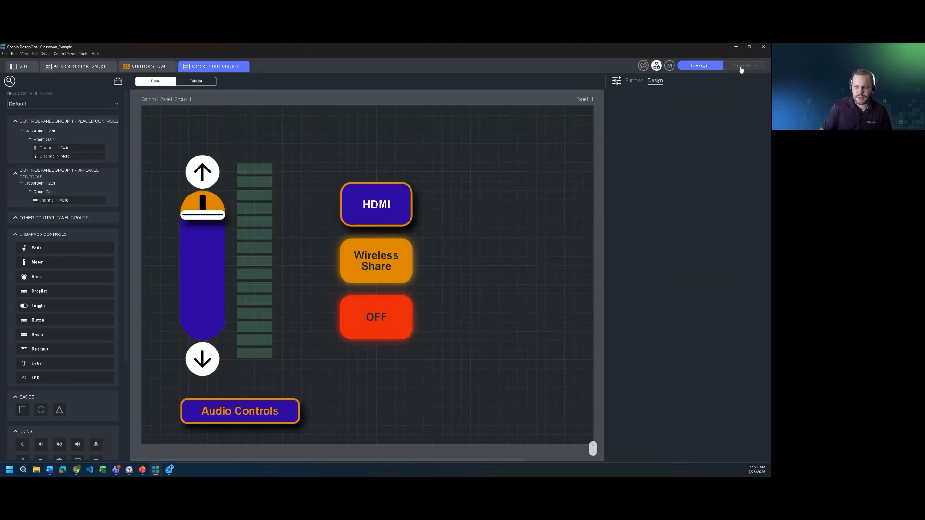
# - Test toggling the HDMI, Wireless Share and OFF buttons in Operation mode
pyautogui.click(741, 70)
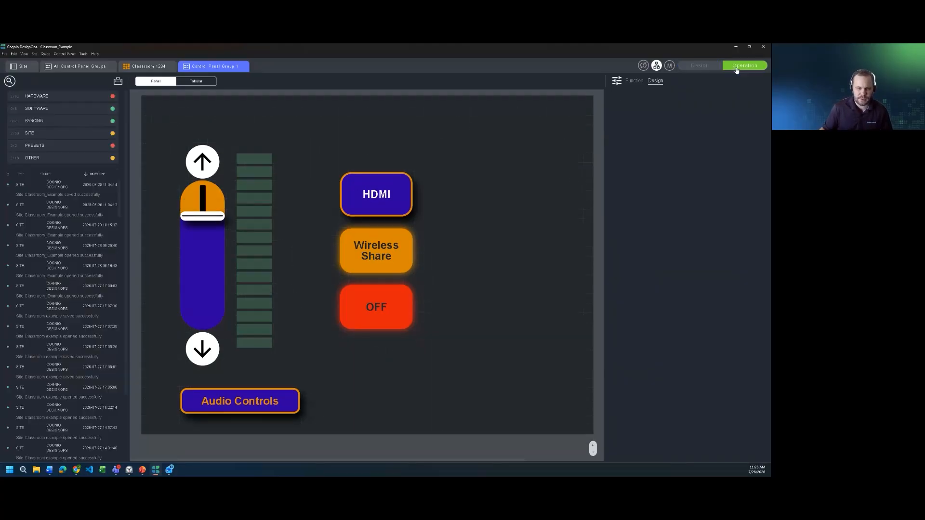
pyautogui.click(389, 198)
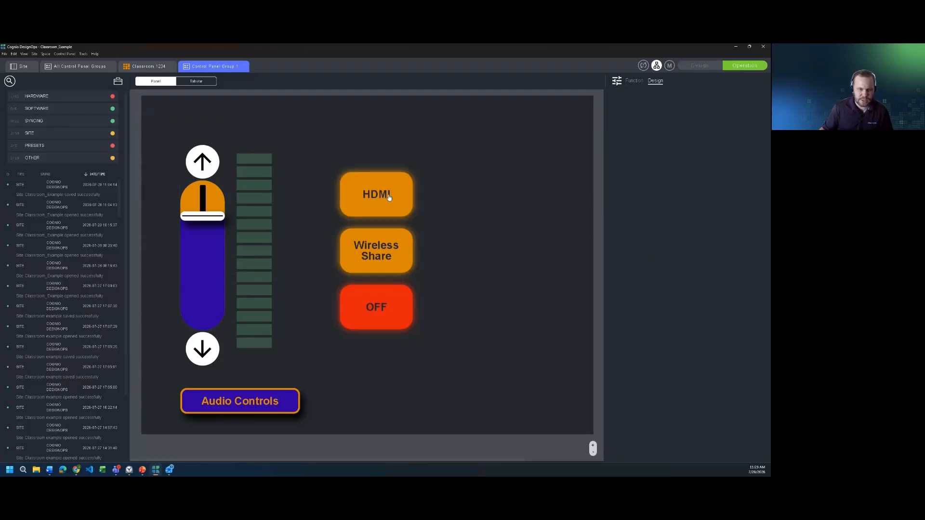
pyautogui.click(380, 250)
pyautogui.click(392, 248)
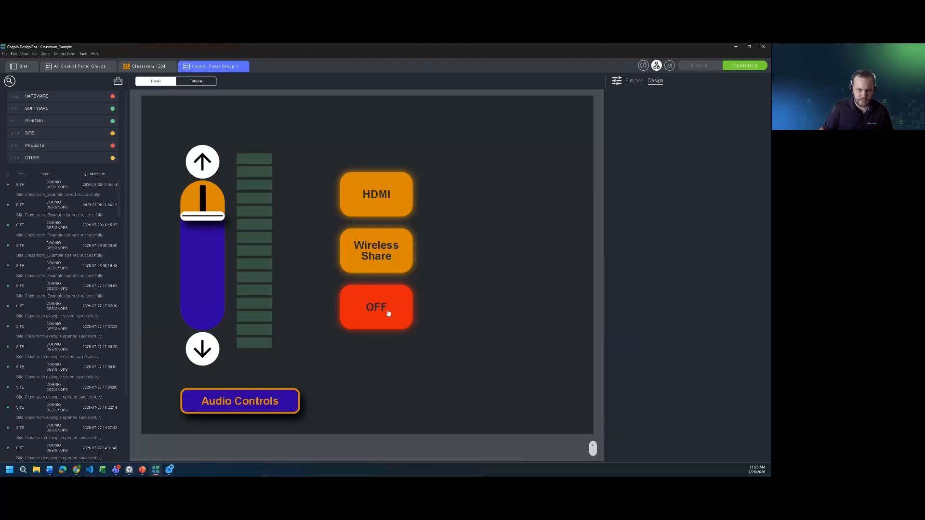
pyautogui.click(382, 256)
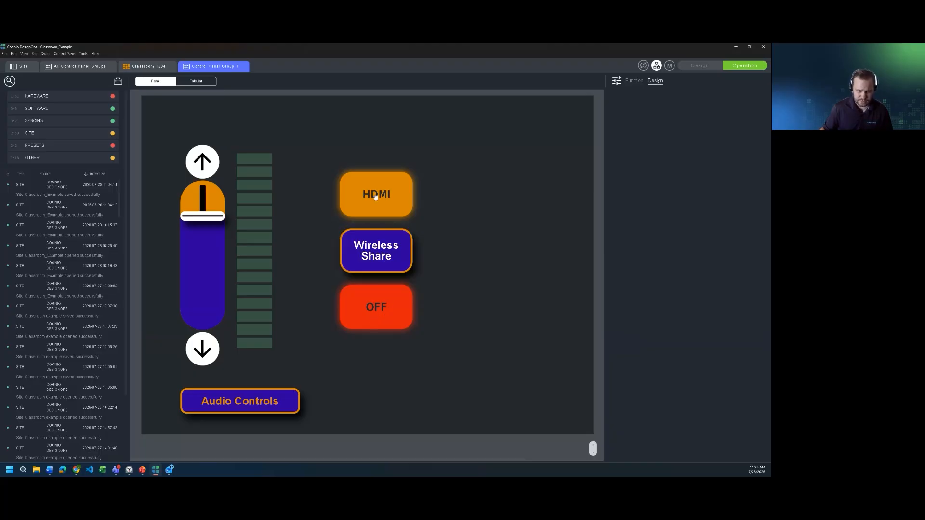
pyautogui.click(376, 198)
pyautogui.click(396, 317)
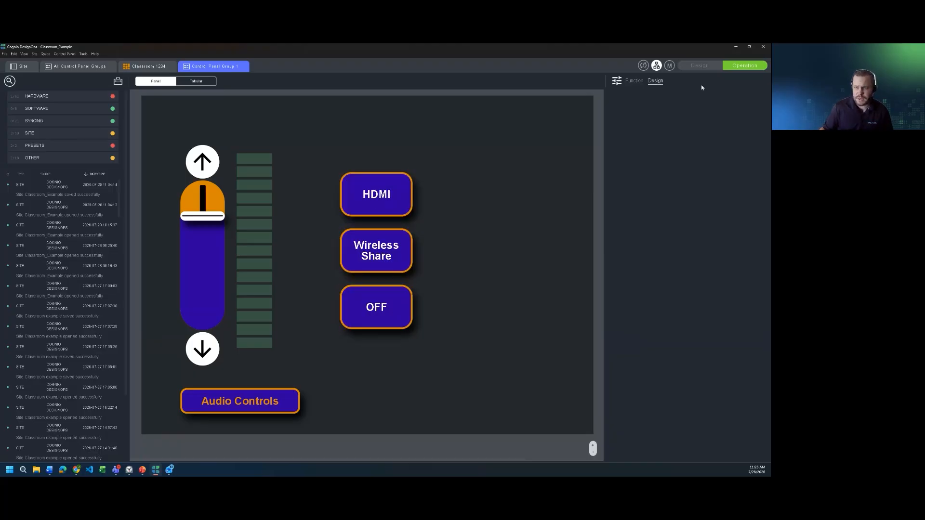
# - In Design mode, map the HDMI button in Parameter mode to the Source Selector's Output 1 On
pyautogui.click(698, 66)
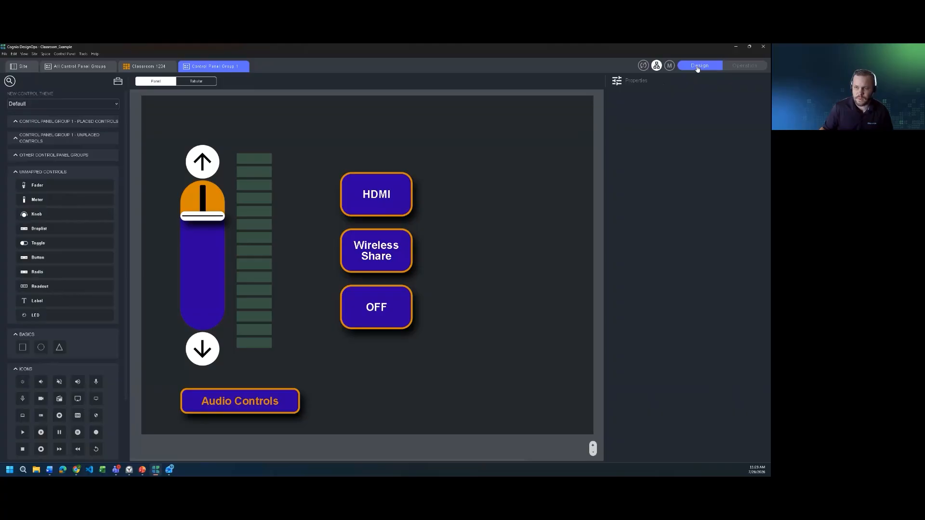
pyautogui.click(388, 216)
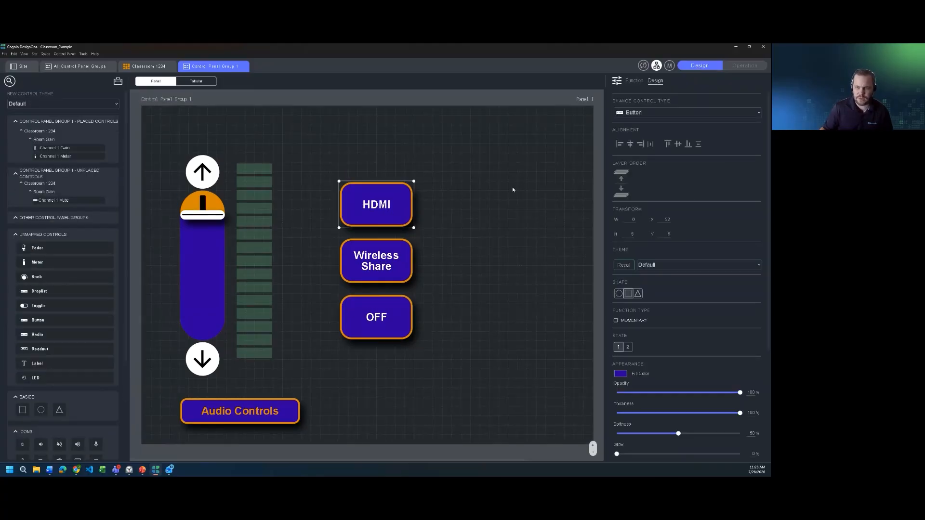
pyautogui.click(633, 80)
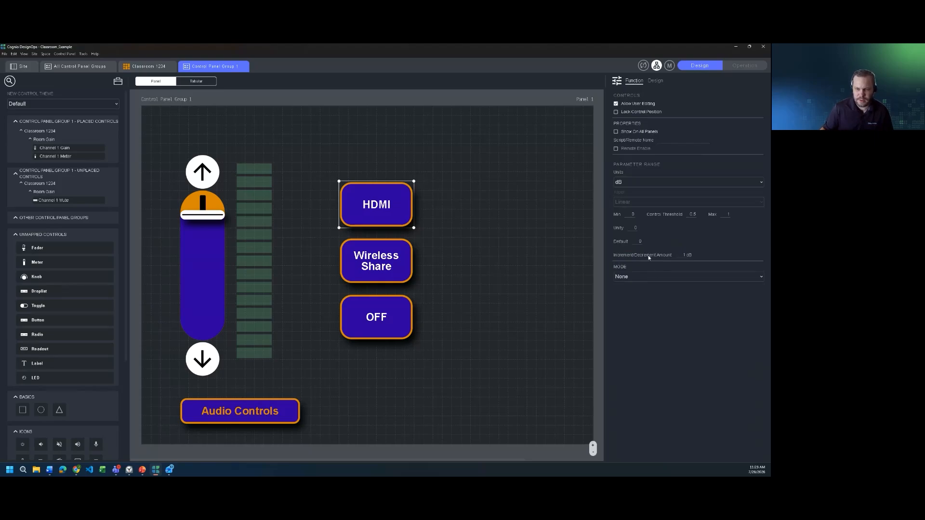
pyautogui.click(643, 278)
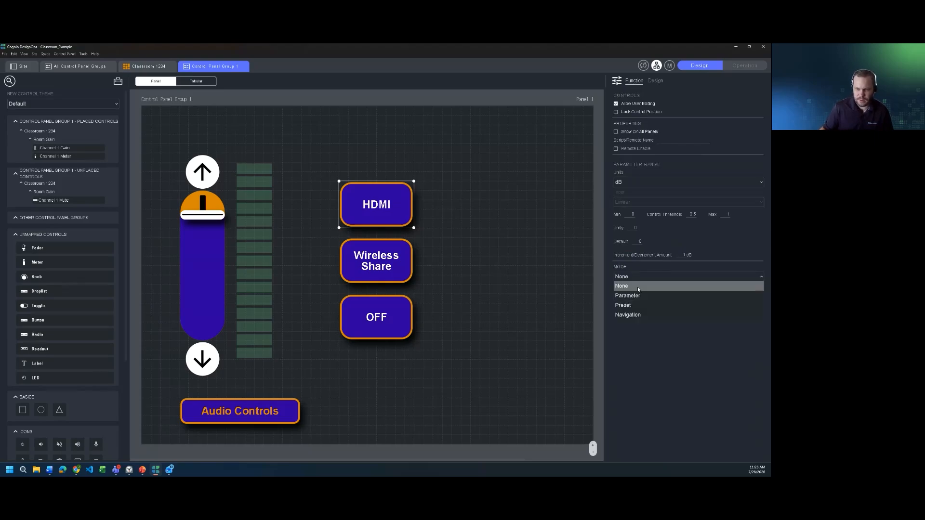
pyautogui.click(637, 287)
pyautogui.click(650, 302)
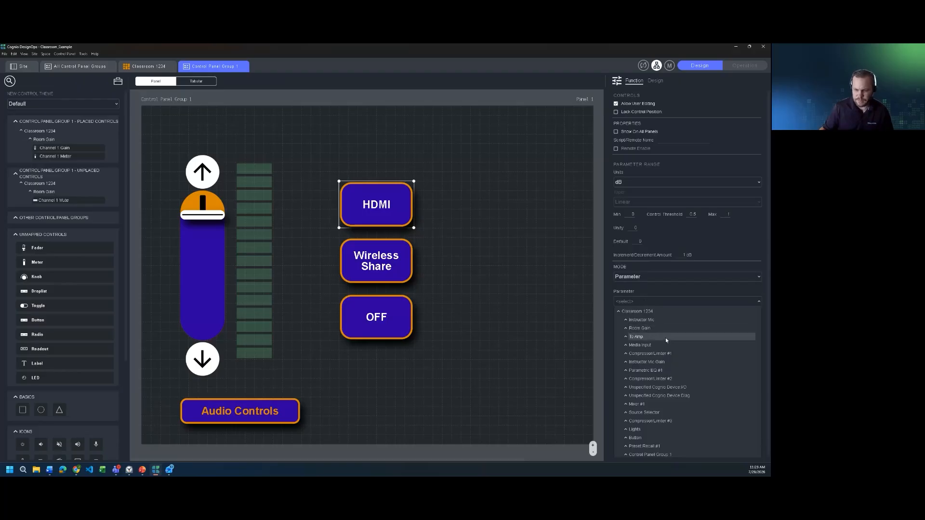
pyautogui.click(625, 409)
pyautogui.scroll(-3, 661, 369)
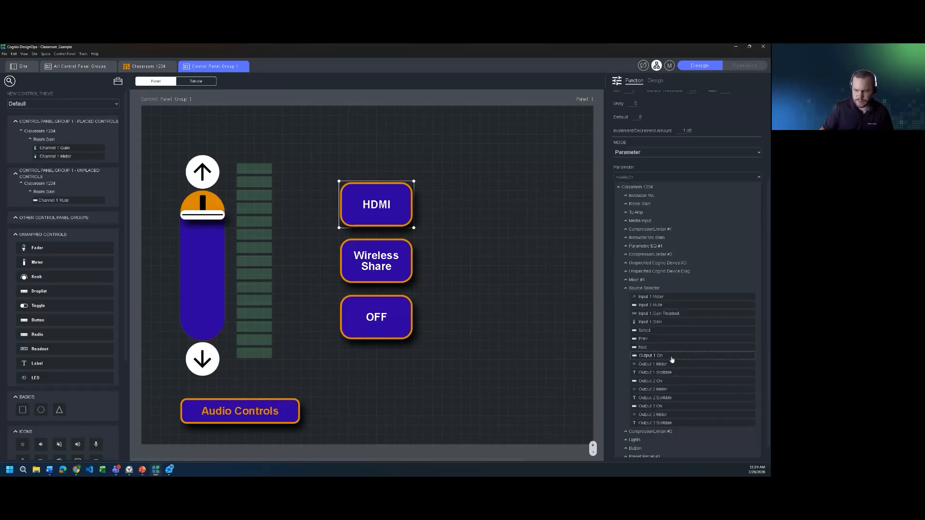
pyautogui.click(671, 356)
# - Map the Wireless Share button in Parameter mode to the Source Selector's Output 2 On
pyautogui.click(388, 256)
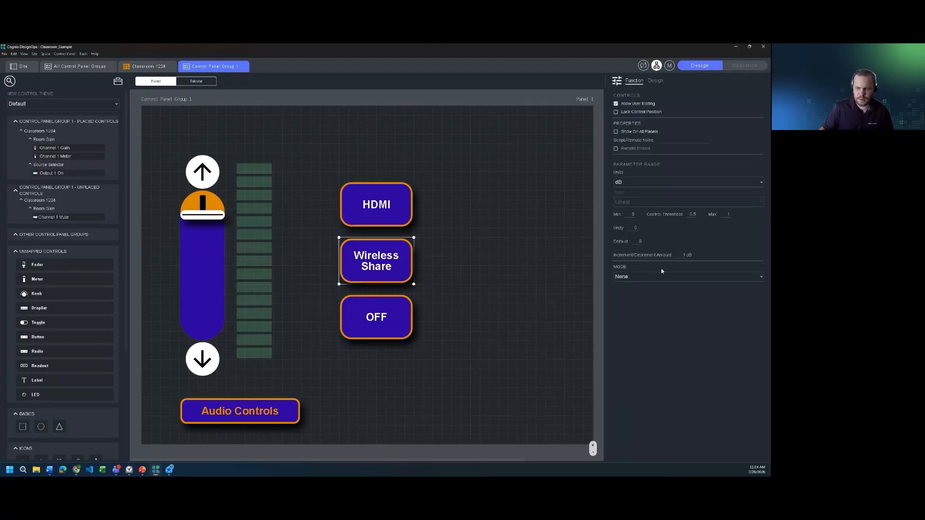
pyautogui.click(661, 276)
pyautogui.click(658, 285)
pyautogui.click(663, 301)
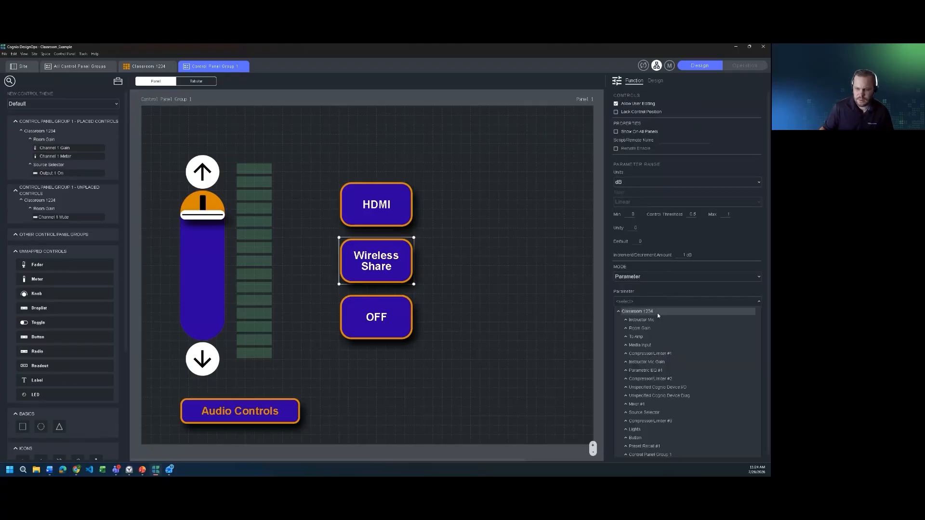
pyautogui.click(626, 410)
pyautogui.scroll(-3, 680, 380)
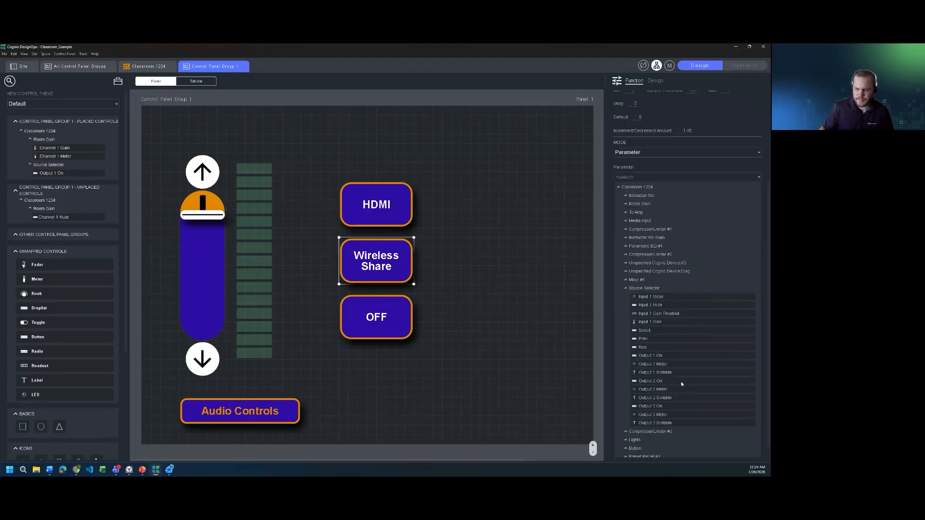
pyautogui.click(670, 381)
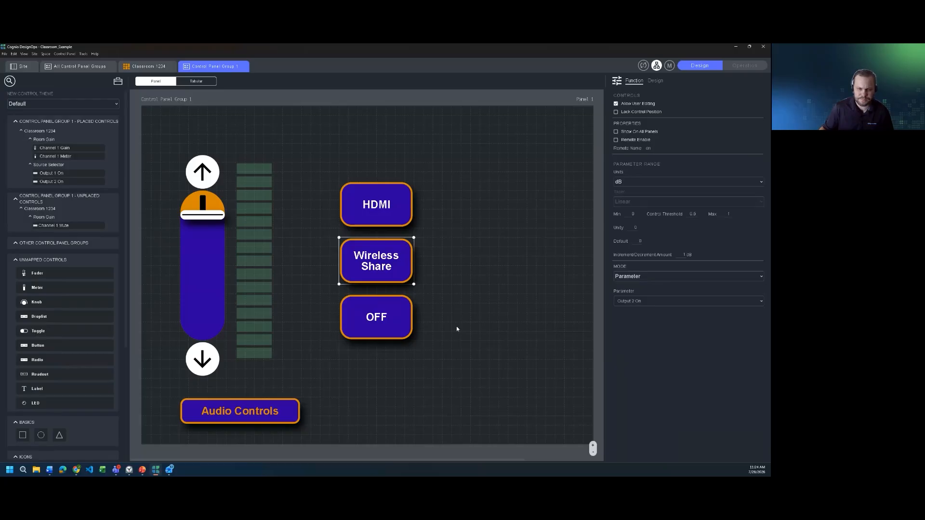
# - Map the OFF button in Parameter mode to the Source Selector's Output 3 On
pyautogui.click(377, 325)
pyautogui.click(676, 276)
pyautogui.click(666, 285)
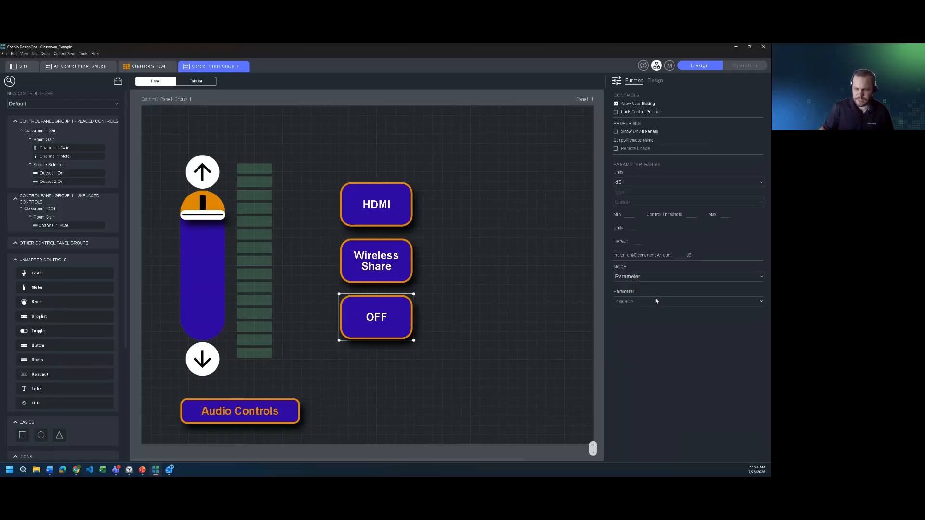
pyautogui.click(670, 302)
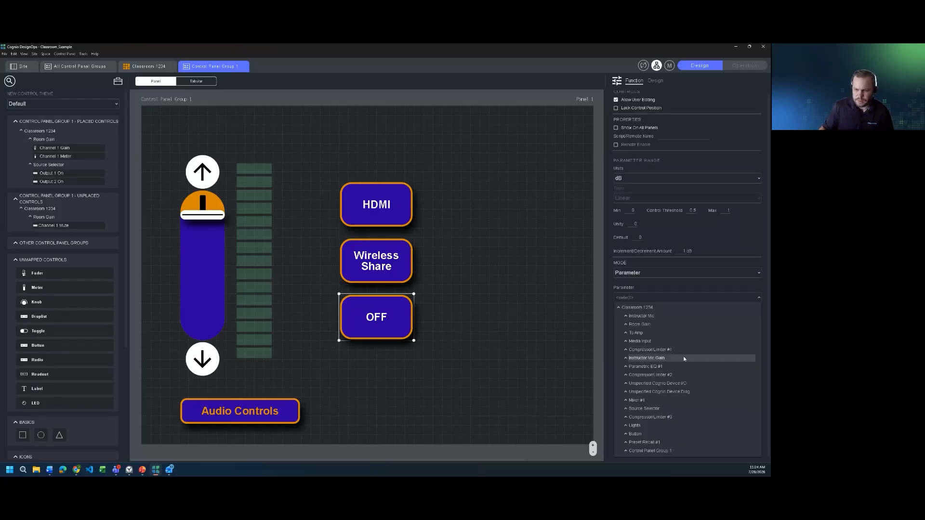
pyautogui.click(625, 409)
pyautogui.scroll(-2, 673, 406)
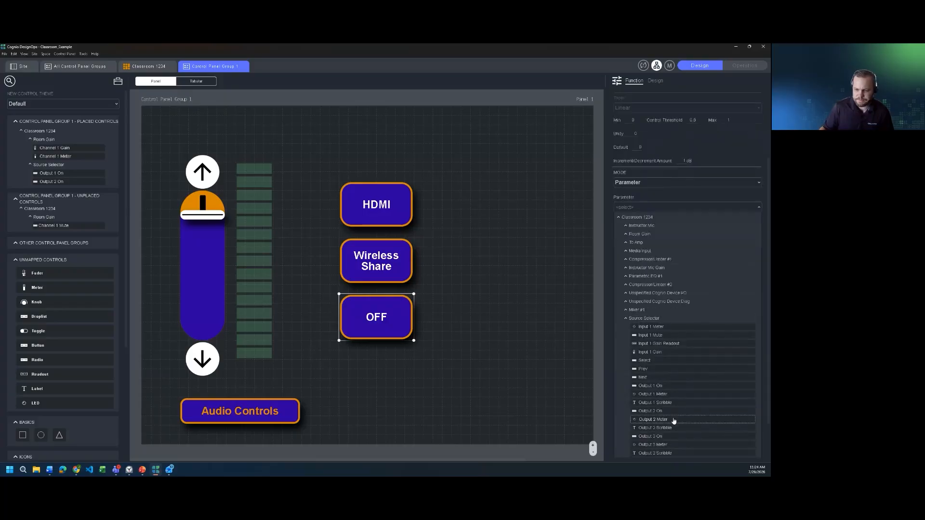
pyautogui.click(675, 437)
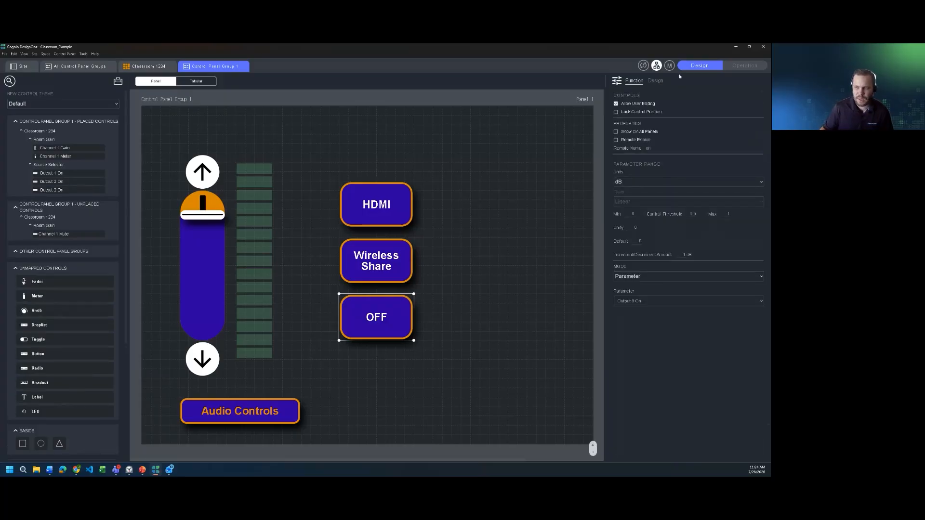
# - Test switching between the Wireless Share, OFF and HDMI sources in Operation mode, and return to Design mode
pyautogui.click(736, 67)
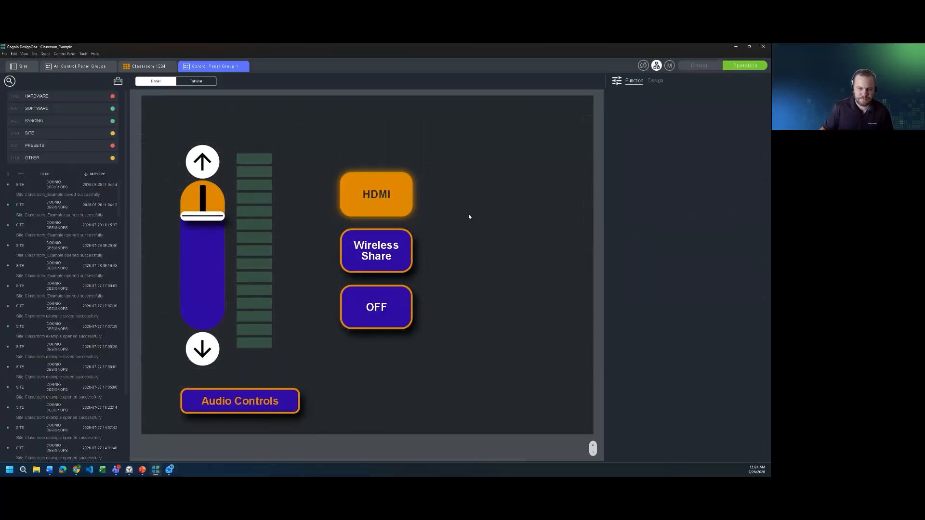
pyautogui.click(379, 253)
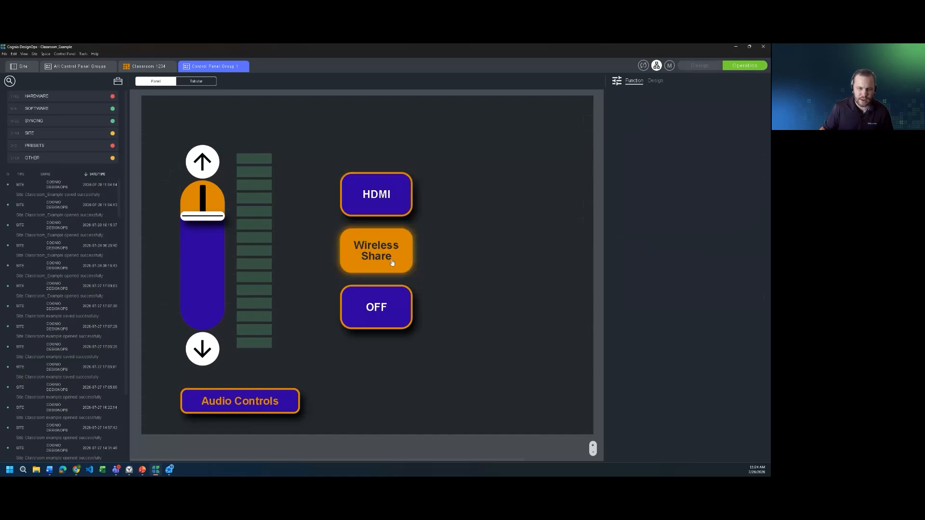
pyautogui.click(389, 306)
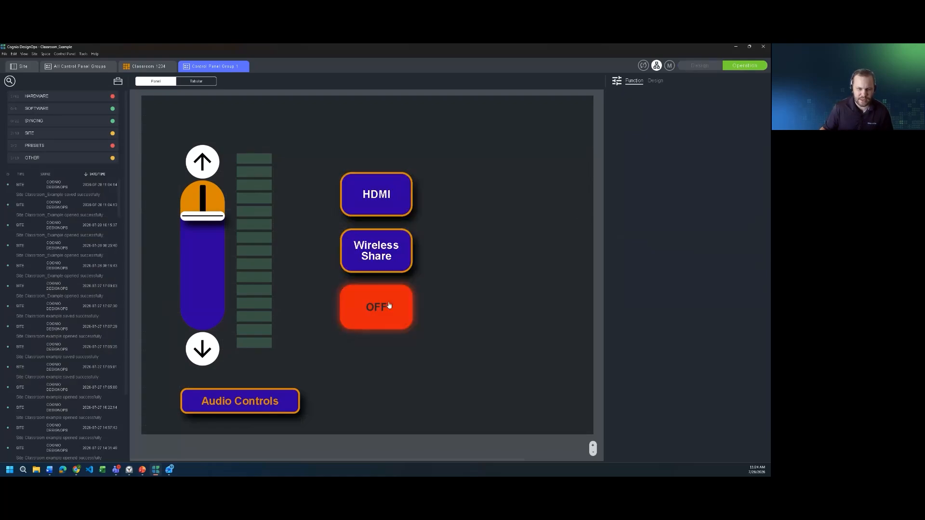
pyautogui.click(371, 259)
pyautogui.click(377, 208)
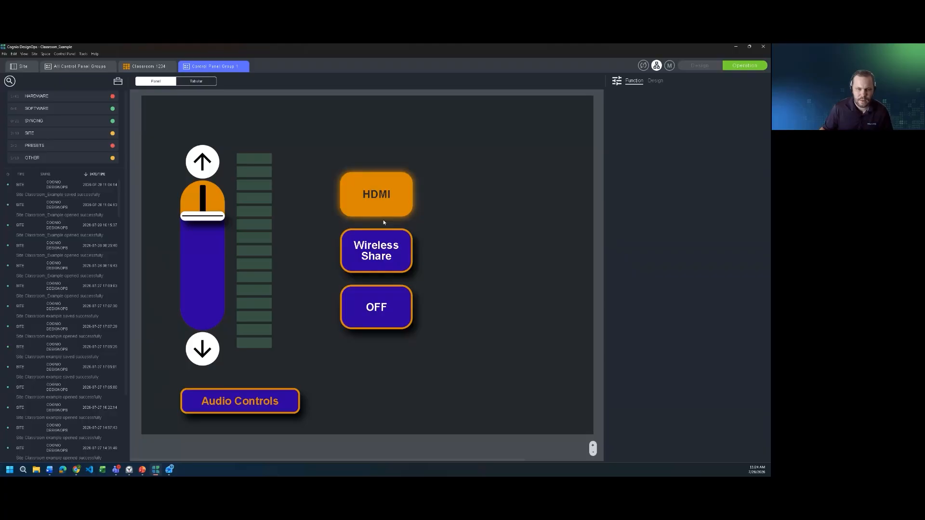
pyautogui.click(378, 255)
pyautogui.click(704, 71)
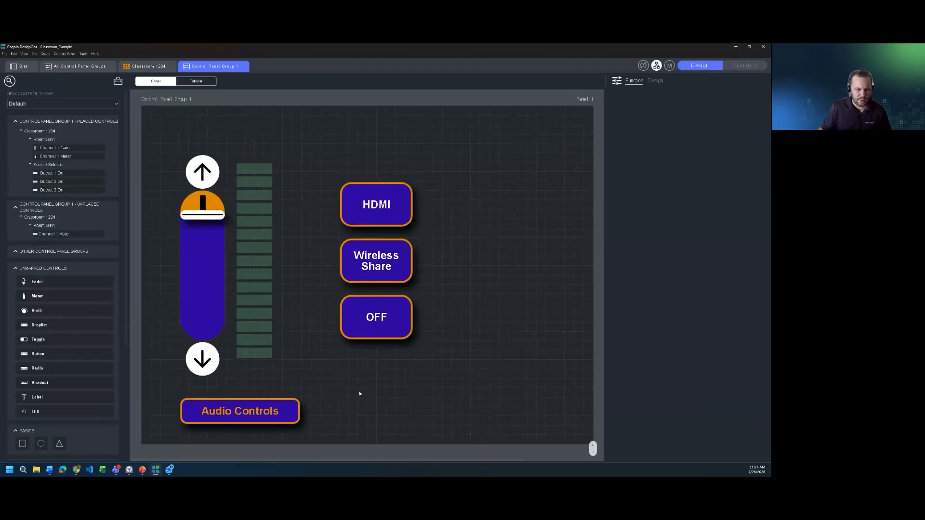
# - Duplicate the "Audio Controls" label and place the copy beside it, centered below the source button column
pyautogui.click(251, 408)
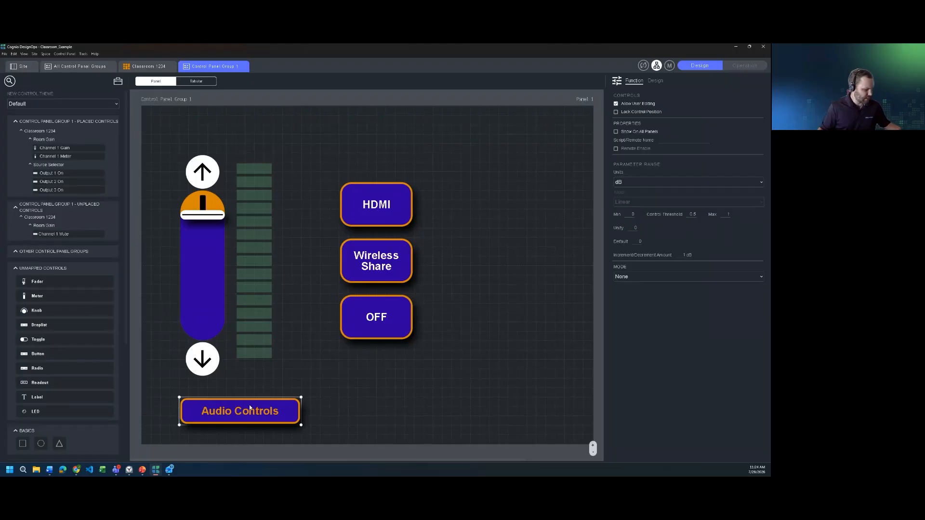
pyautogui.hotkey('ctrl', 'v')
pyautogui.moveTo(371, 410); pyautogui.dragTo(379, 412)
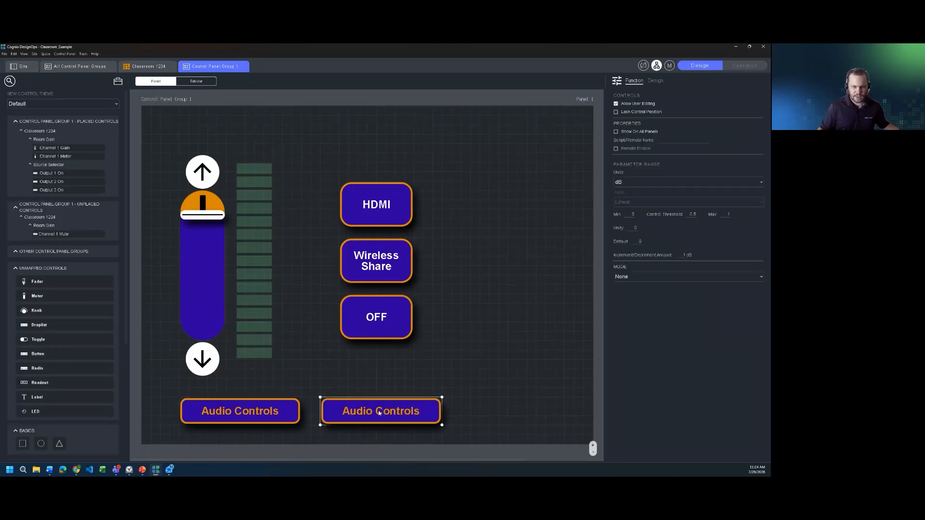
# - Change the copied label's custom text to "Source Select"
pyautogui.click(655, 81)
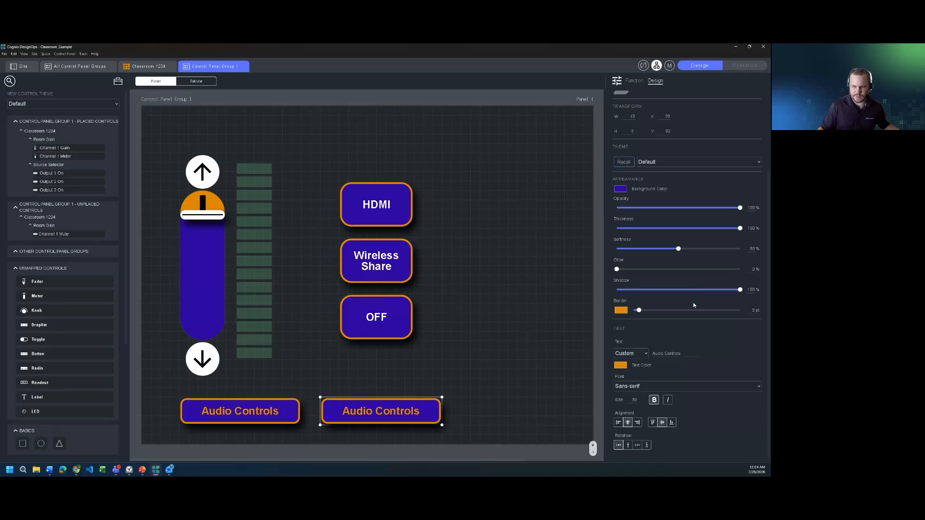
pyautogui.click(685, 353)
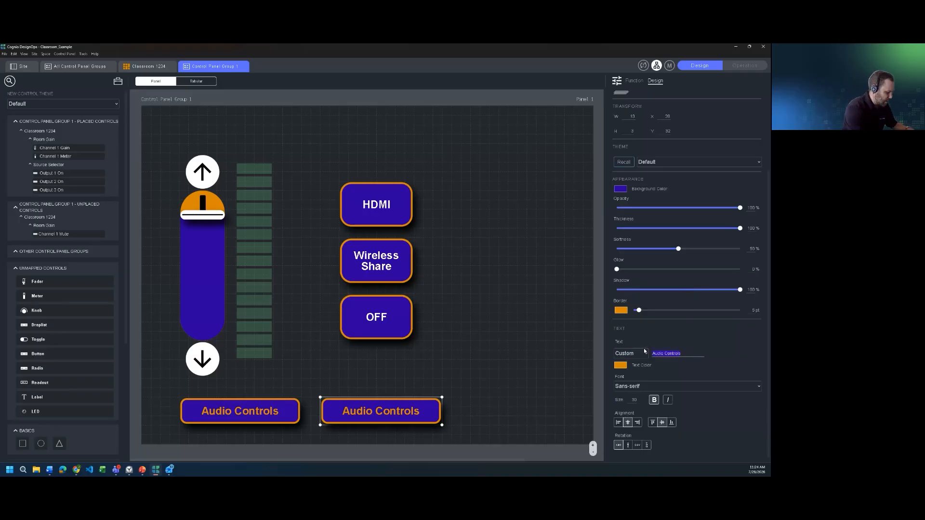
pyautogui.write('Source')
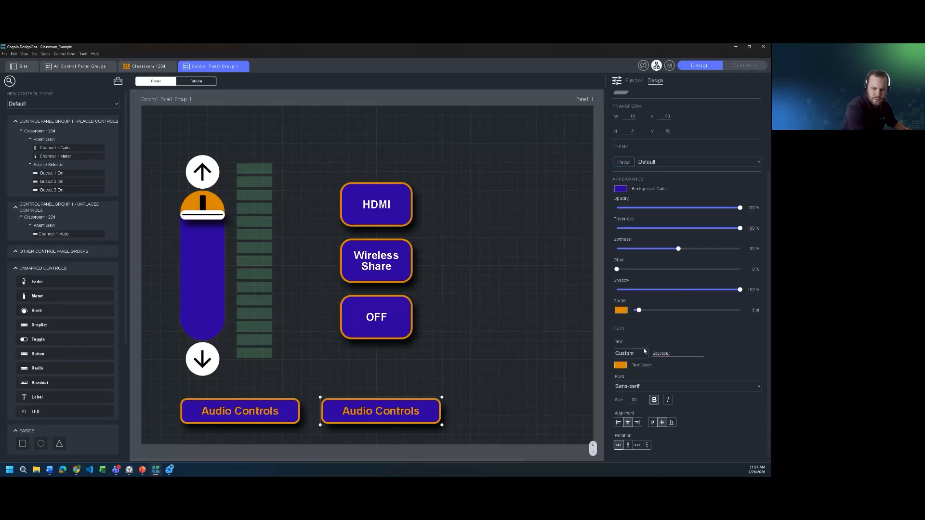
pyautogui.press('BackSpace')
pyautogui.write('ce Select')
pyautogui.click(441, 295)
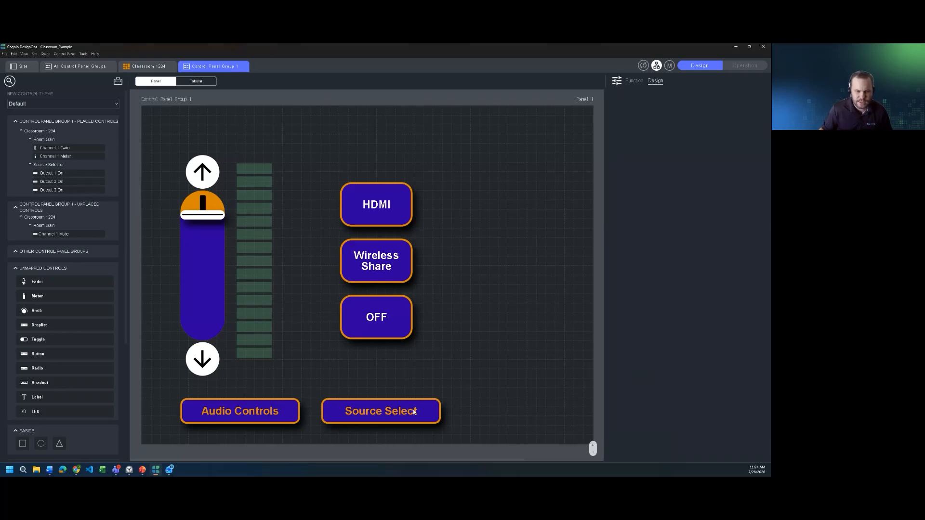
# - Check the Lights block in the Classroom 1234 design and add an unmapped Toggle control beside the source buttons on the panel
pyautogui.click(145, 67)
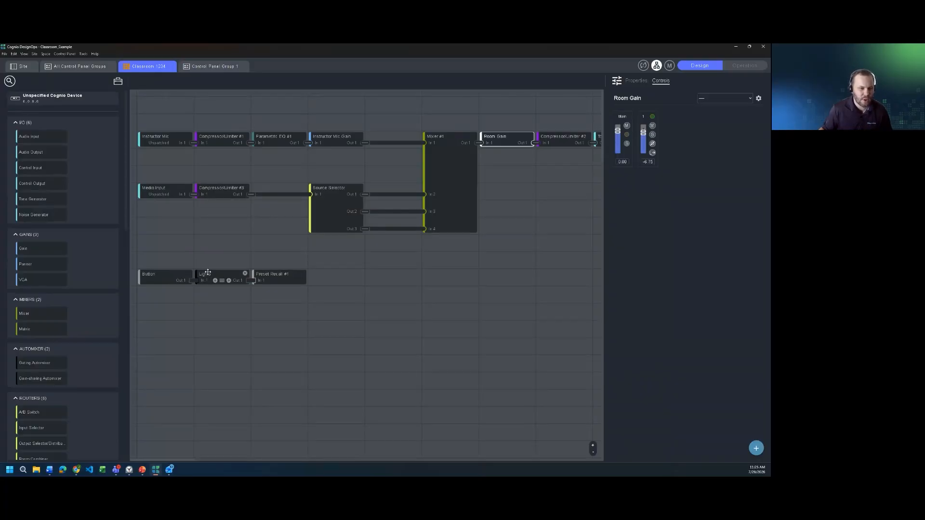
pyautogui.click(204, 67)
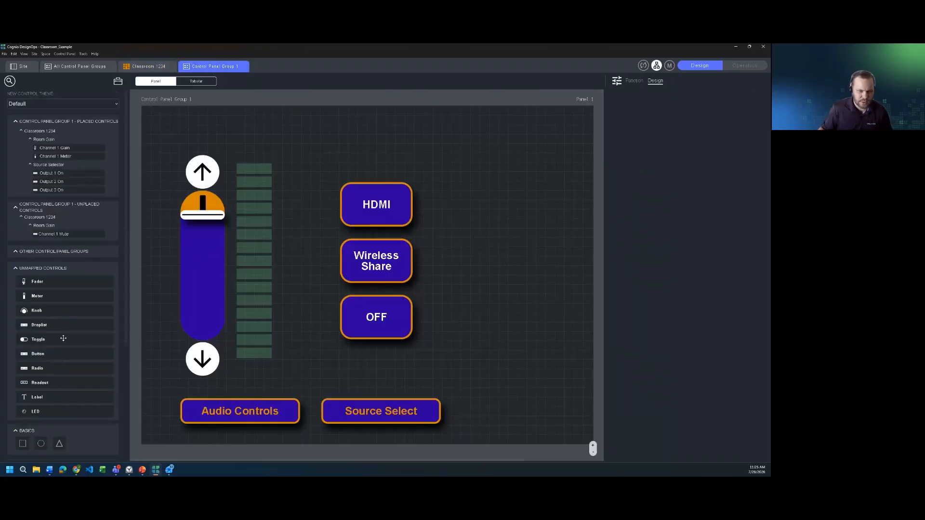
pyautogui.moveTo(60, 338); pyautogui.dragTo(549, 275)
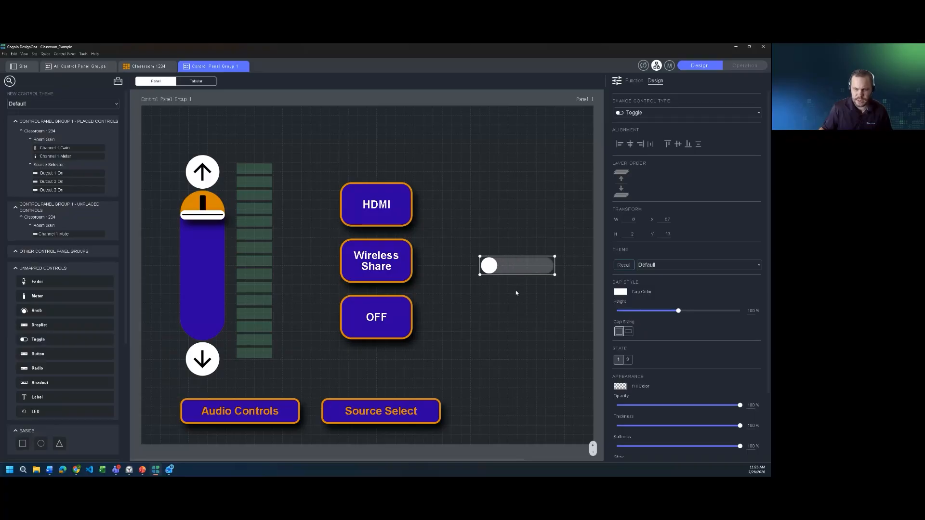
# - Give the toggle's state 2 a bright yellow fill color and a 100% glow
pyautogui.click(628, 359)
pyautogui.scroll(-1, 628, 362)
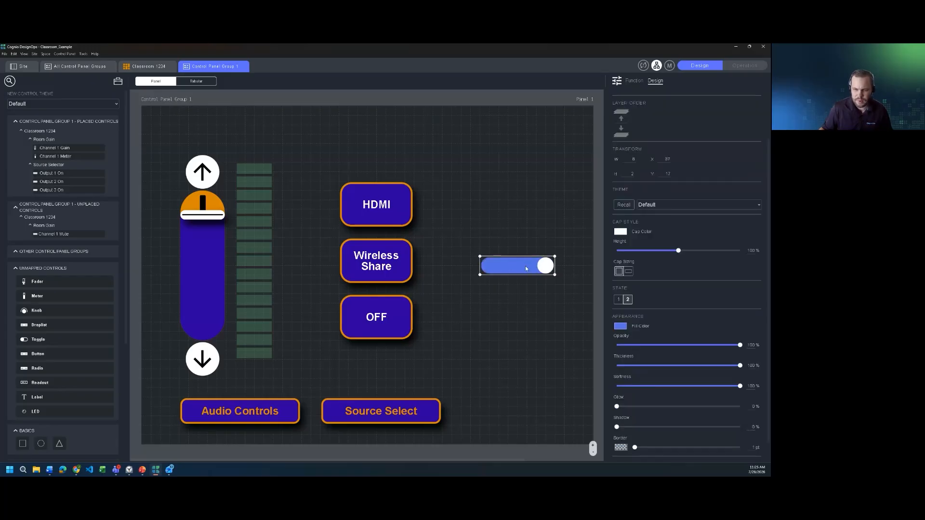
pyautogui.click(619, 327)
pyautogui.click(587, 325)
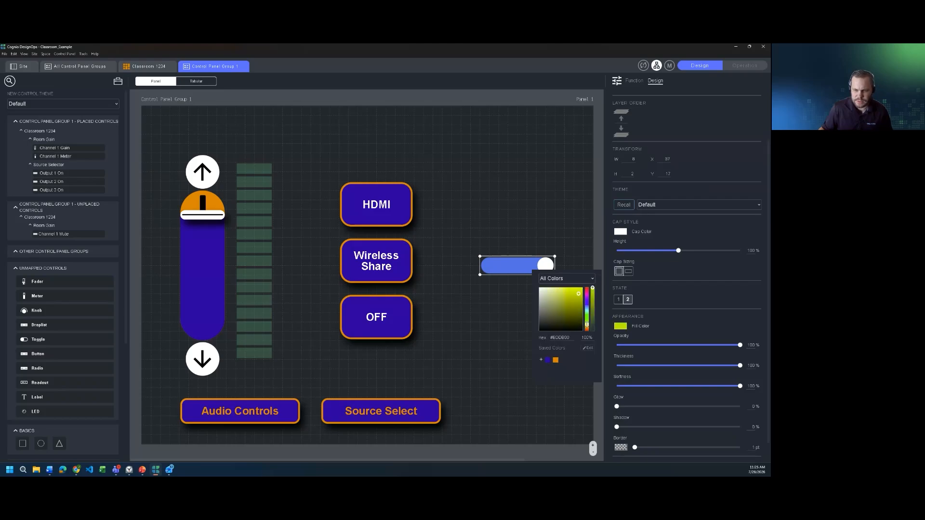
pyautogui.click(577, 289)
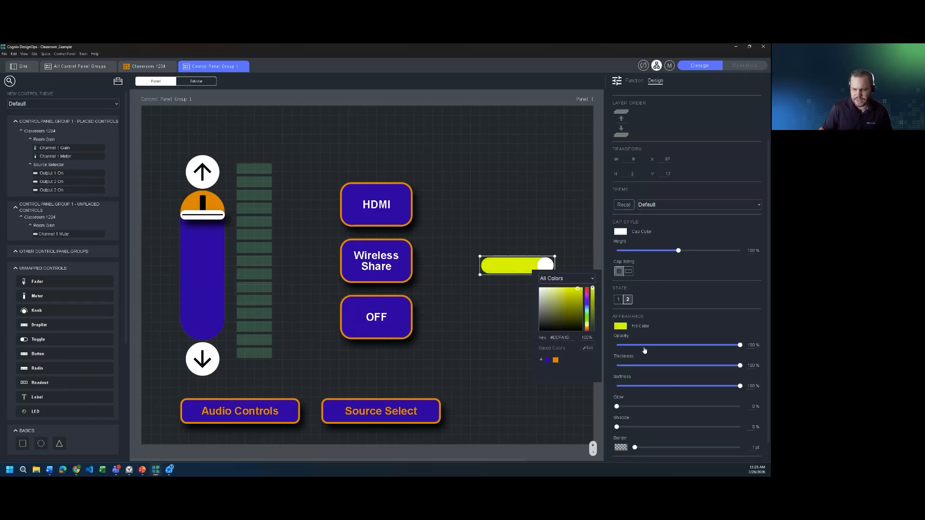
pyautogui.moveTo(616, 406); pyautogui.dragTo(751, 410)
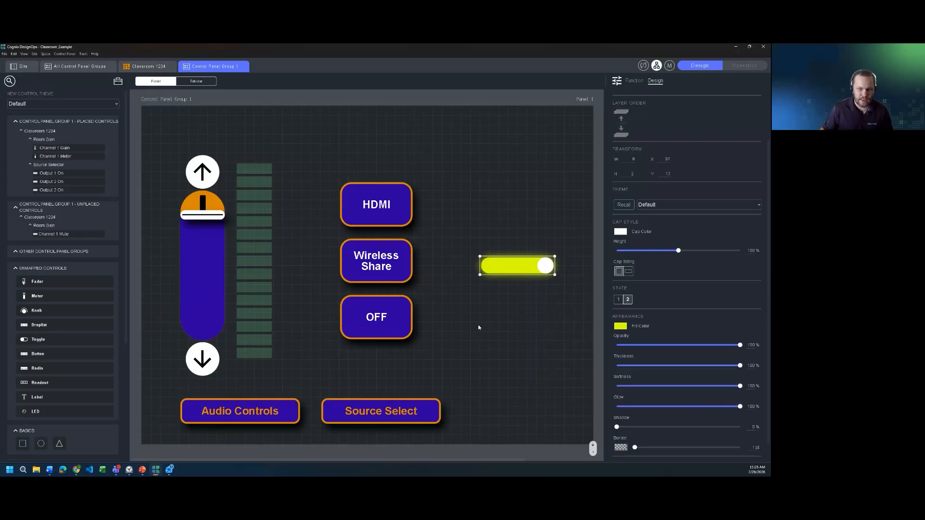
pyautogui.click(486, 311)
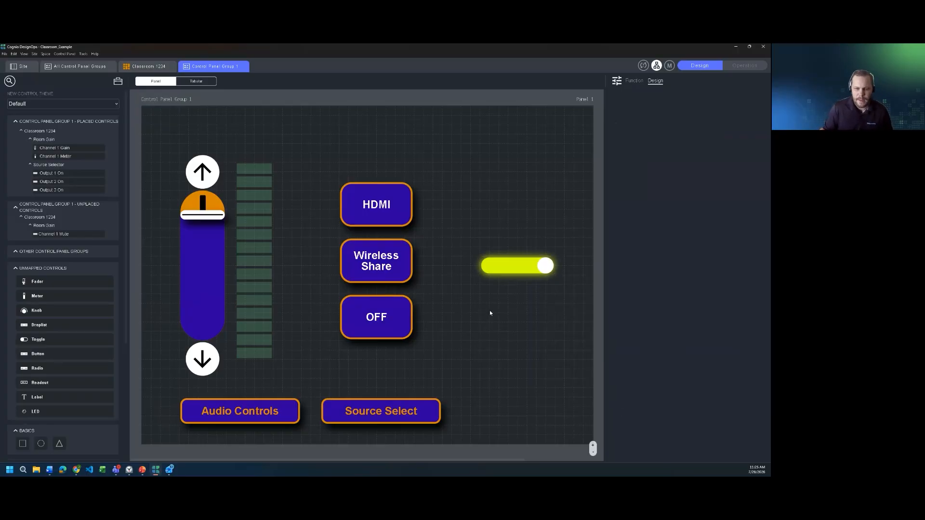
# - Place a Home Light Bulb icon above the toggle and move the toggle slightly lower
pyautogui.scroll(-4, 62, 337)
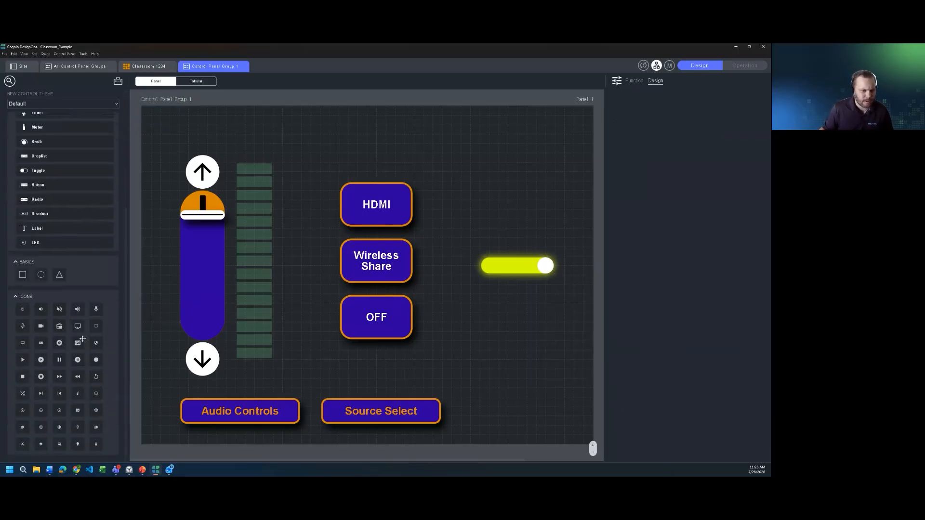
pyautogui.moveTo(78, 444); pyautogui.dragTo(494, 225)
pyautogui.moveTo(507, 268); pyautogui.dragTo(509, 292)
pyautogui.click(508, 211)
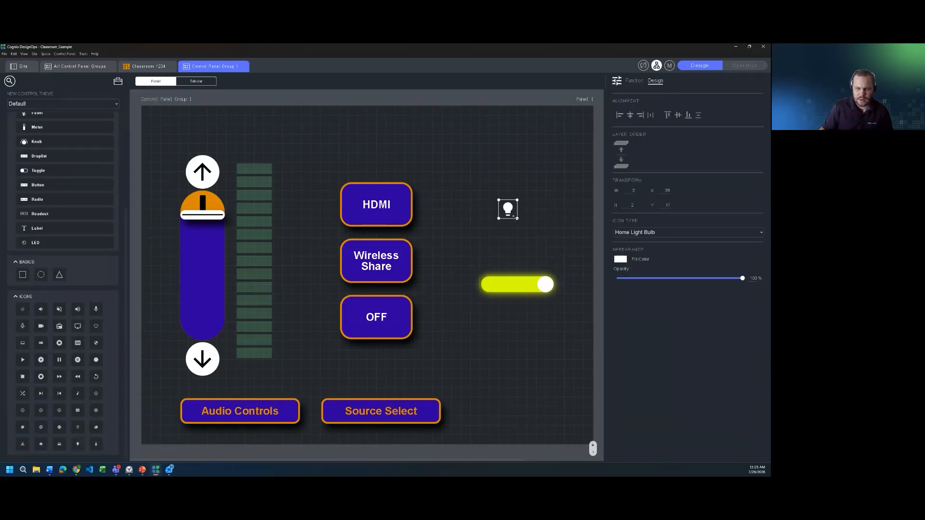
# - Enlarge the light bulb icon above the toggle and place a copy of the Source Select label beneath the lights section
pyautogui.moveTo(513, 218); pyautogui.dragTo(541, 263)
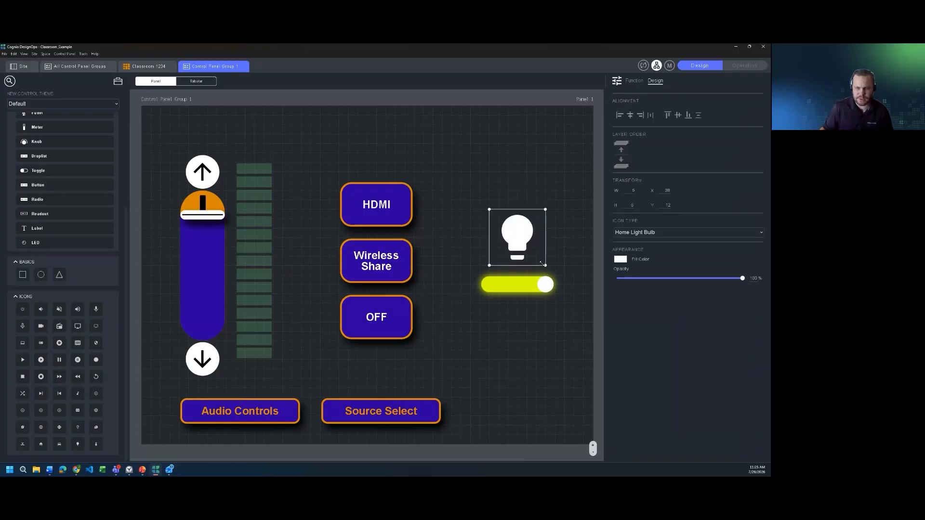
pyautogui.click(504, 335)
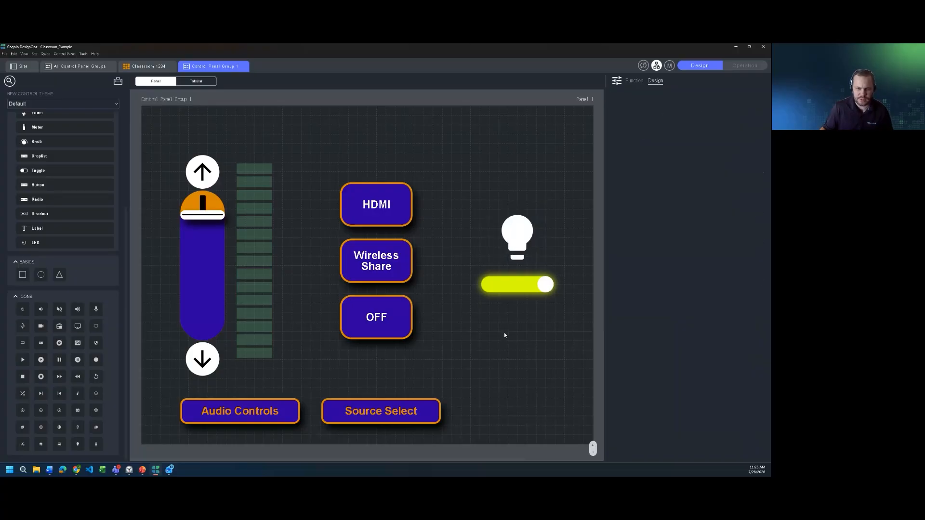
pyautogui.click(387, 418)
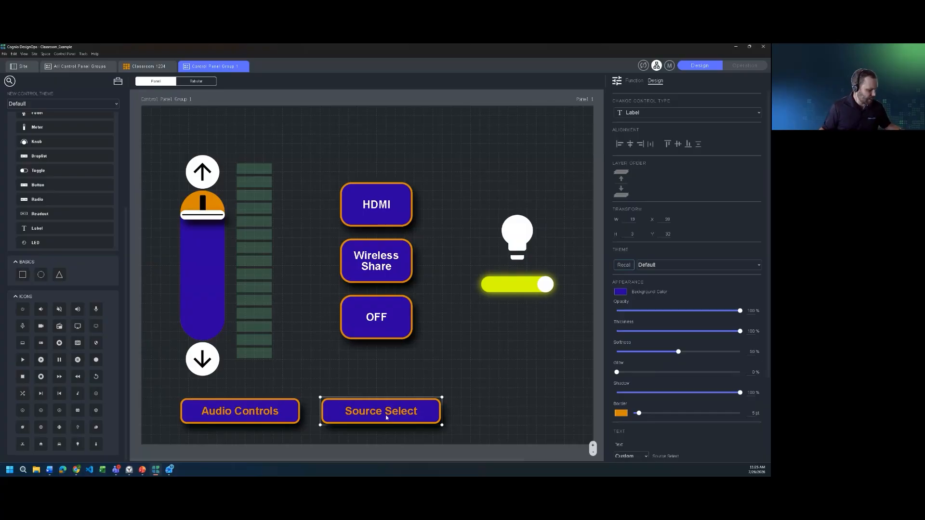
pyautogui.hotkey('ctrl', 'd')
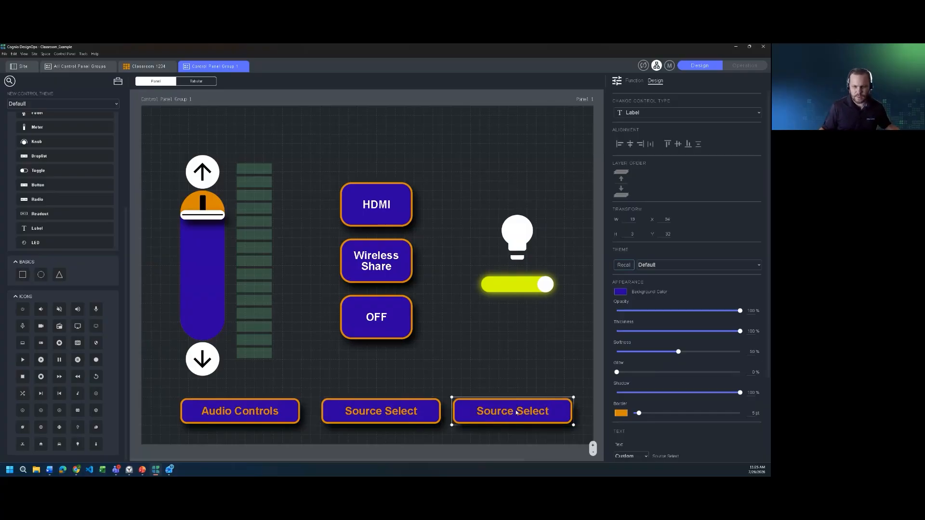
pyautogui.moveTo(516, 411); pyautogui.dragTo(522, 409)
# - Change the copied label's custom text to "Room Control"
pyautogui.scroll(-2, 671, 372)
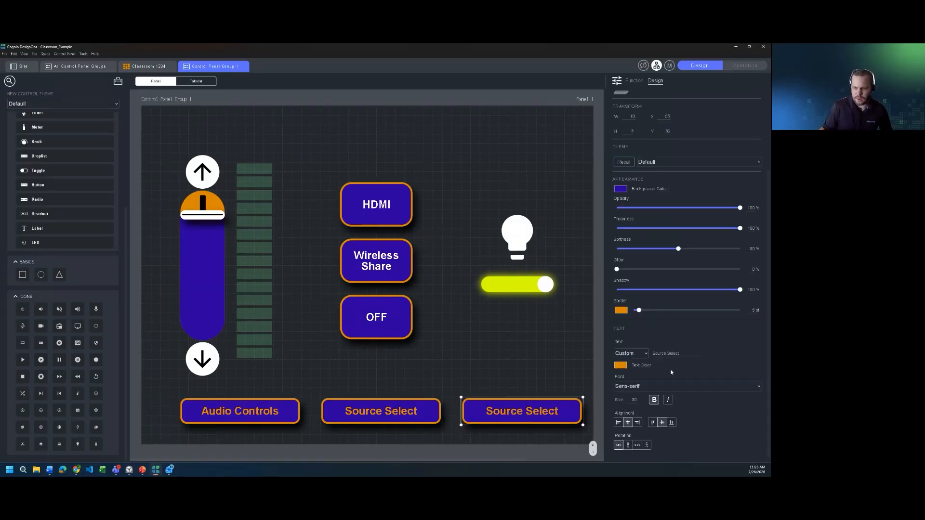
pyautogui.click(664, 351)
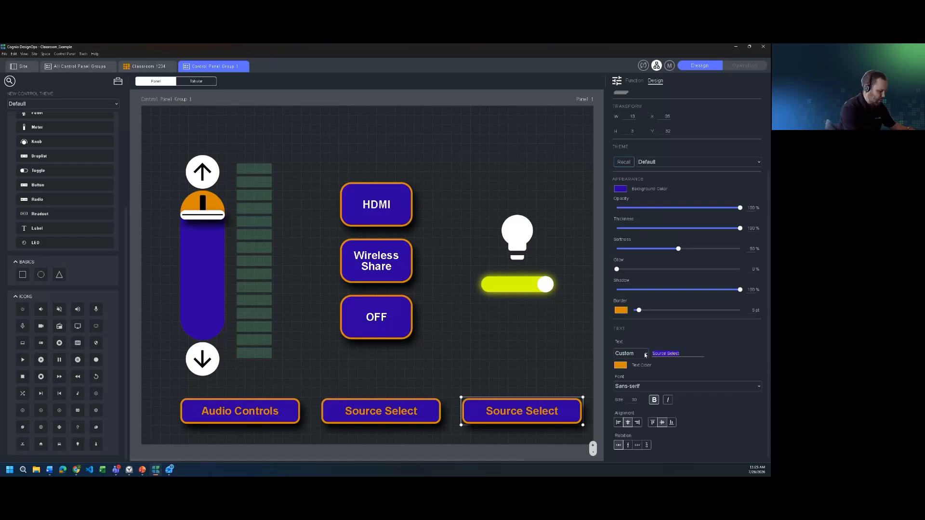
pyautogui.write('Room')
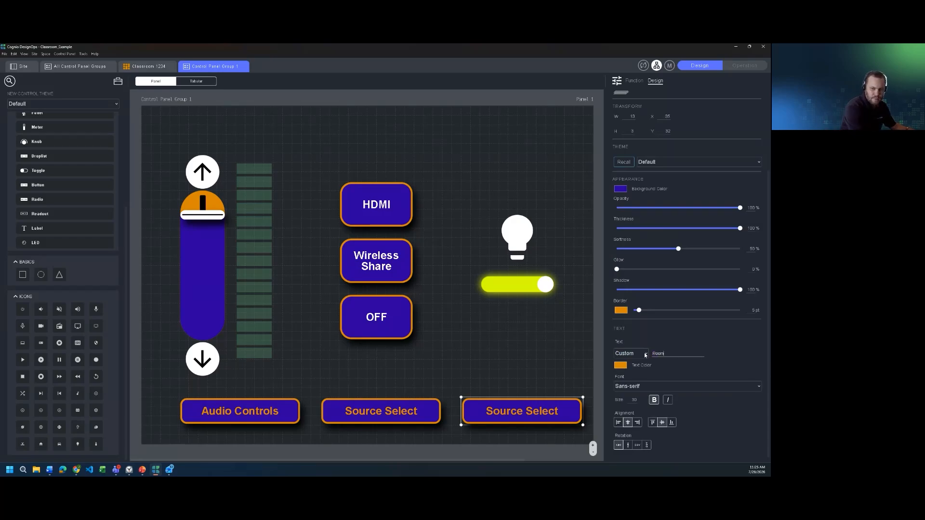
pyautogui.write(' Control')
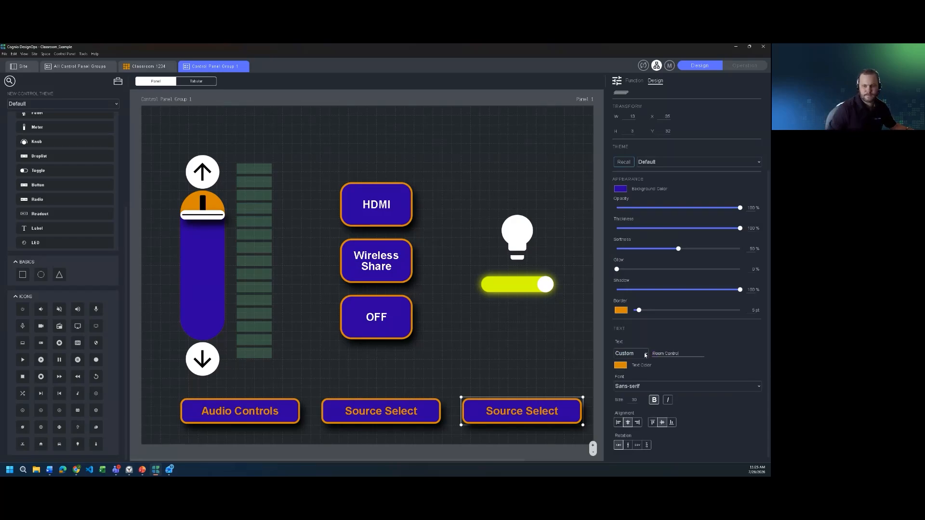
pyautogui.click(487, 343)
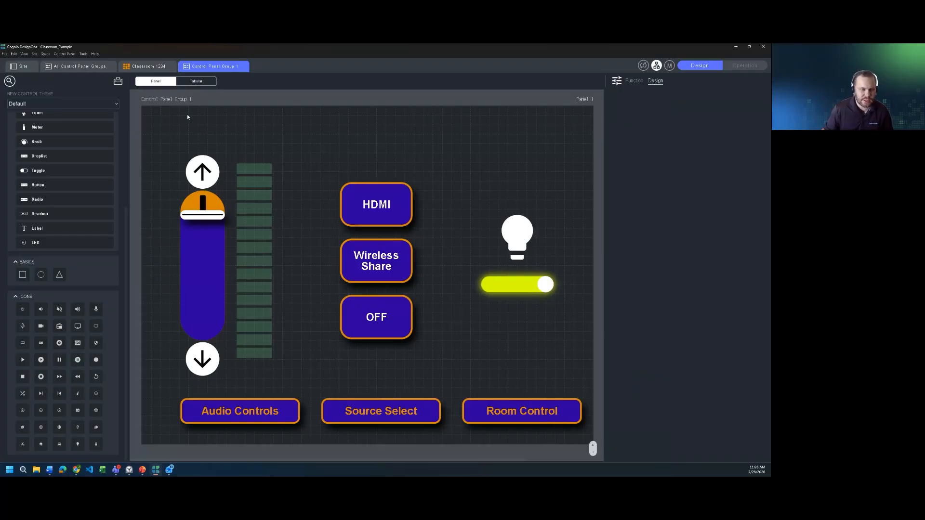
# - Select all the controls on the panel and shift them together slightly up and to the left
pyautogui.moveTo(151, 114); pyautogui.dragTo(593, 439)
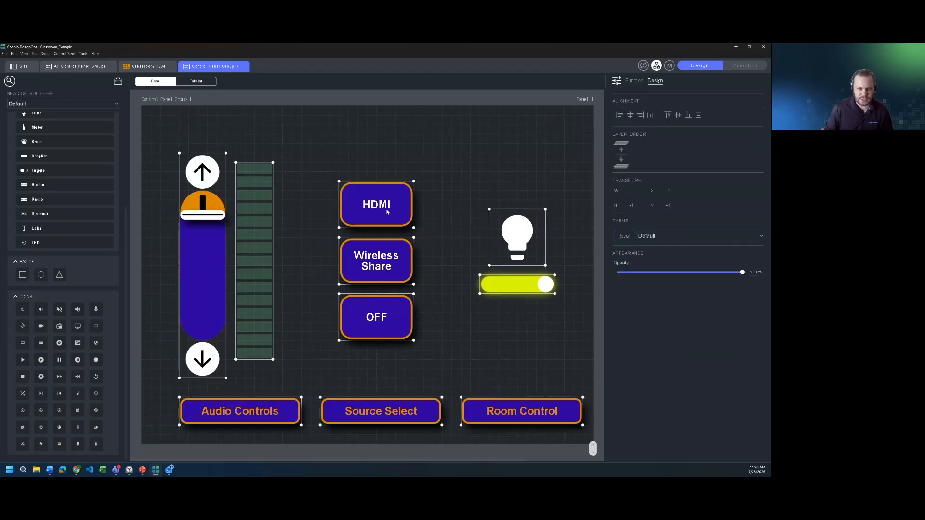
pyautogui.press('Delete')
pyautogui.moveTo(380, 212); pyautogui.dragTo(377, 209)
pyautogui.hotkey('ctrl', 'z')
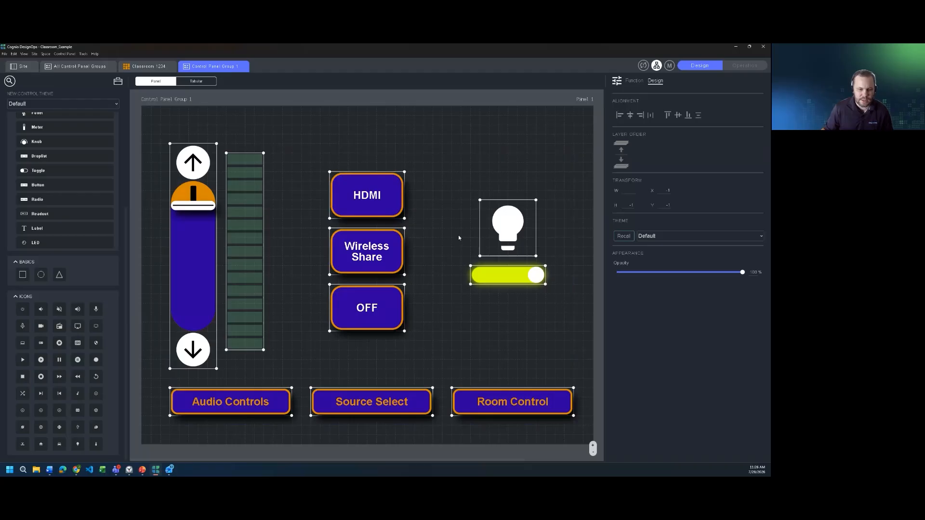
pyautogui.click(471, 317)
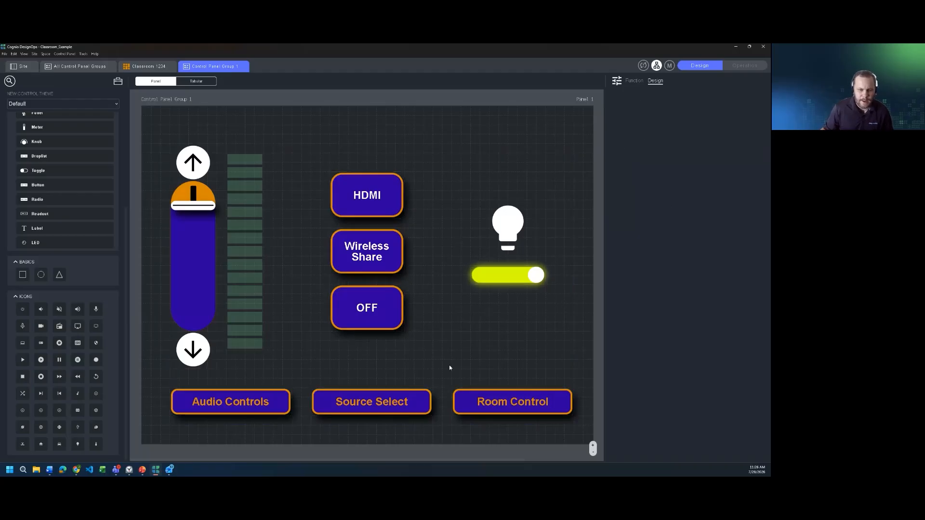
# - Move the OFF, Wireless Share and HDMI buttons to the right, off-centre from the Source Select label
pyautogui.click(366, 317)
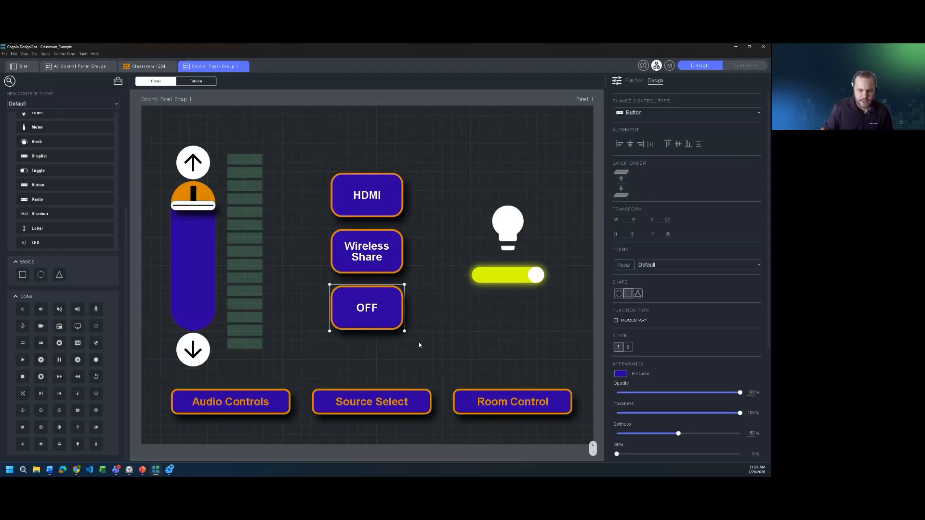
pyautogui.moveTo(372, 302); pyautogui.dragTo(400, 300)
pyautogui.click(367, 251)
pyautogui.moveTo(366, 251); pyautogui.dragTo(394, 250)
pyautogui.moveTo(389, 203); pyautogui.dragTo(406, 214)
# - Align the horizontal centers of the Source Select label and the OFF, Wireless Share and HDMI buttons
pyautogui.click(370, 389)
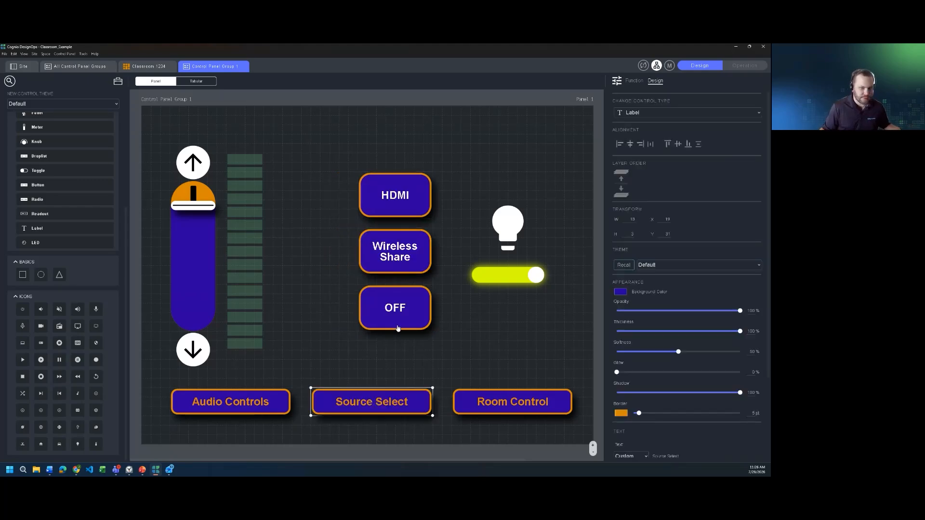
pyautogui.press('Escape')
pyautogui.click(377, 412)
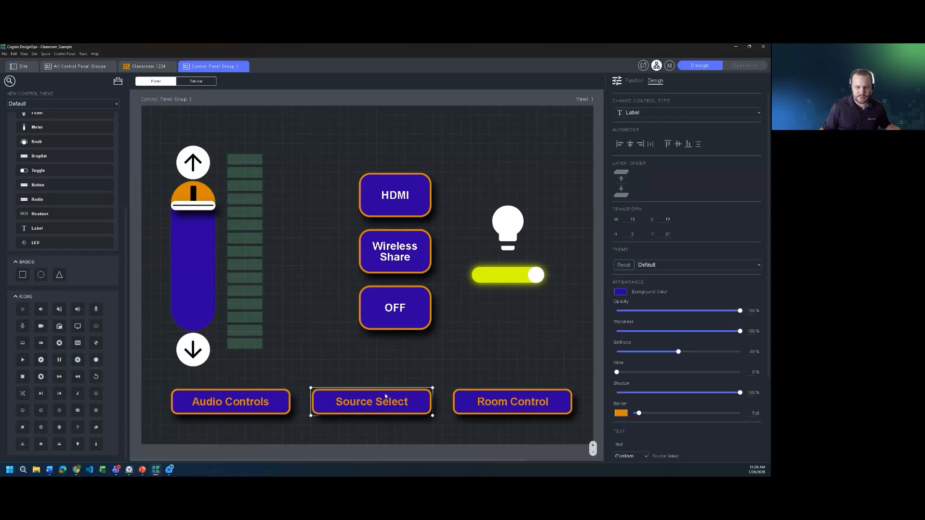
pyautogui.keyDown('shift'); pyautogui.click(394, 313); pyautogui.keyUp('shift')
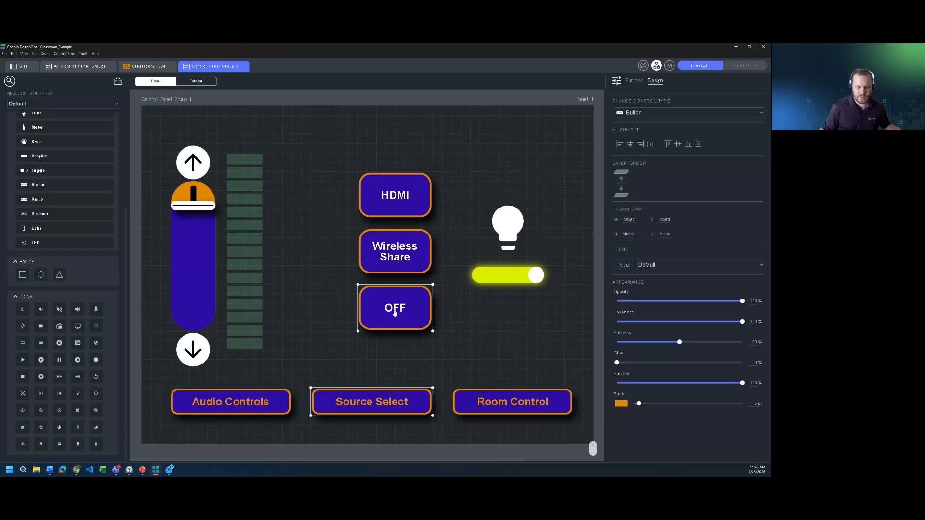
pyautogui.keyDown('shift'); pyautogui.click(394, 261); pyautogui.keyUp('shift')
pyautogui.keyDown('shift'); pyautogui.click(415, 202); pyautogui.keyUp('shift')
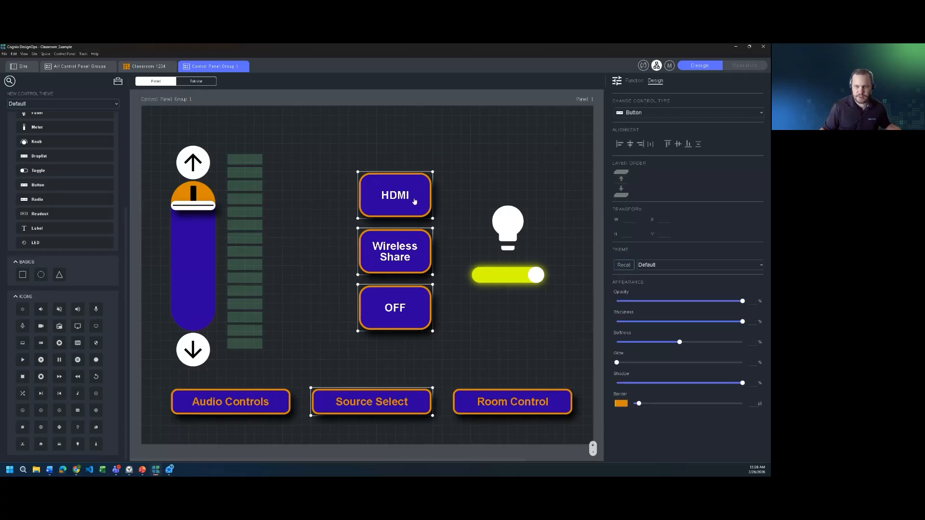
pyautogui.click(631, 145)
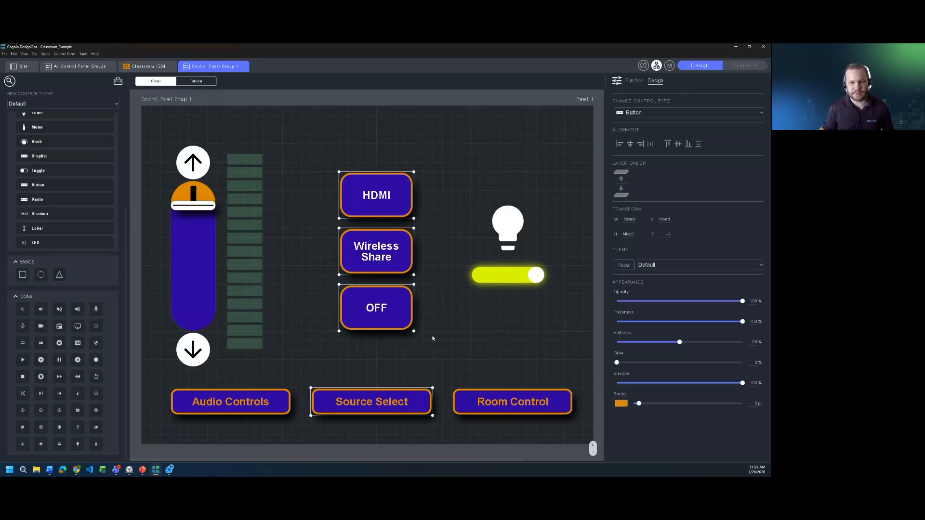
pyautogui.click(446, 344)
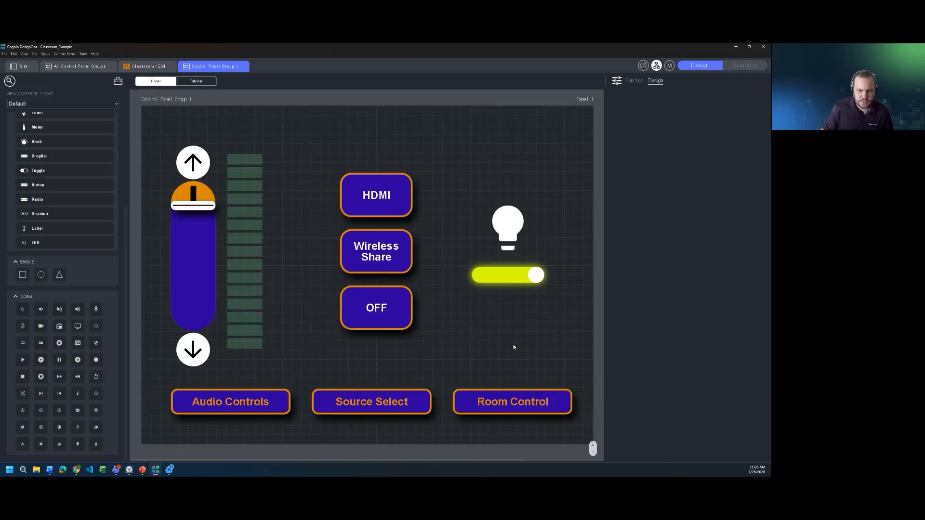
# - Set the lights toggle's mode to Parameter and map it to Event 1 Active of the Button block
pyautogui.click(522, 276)
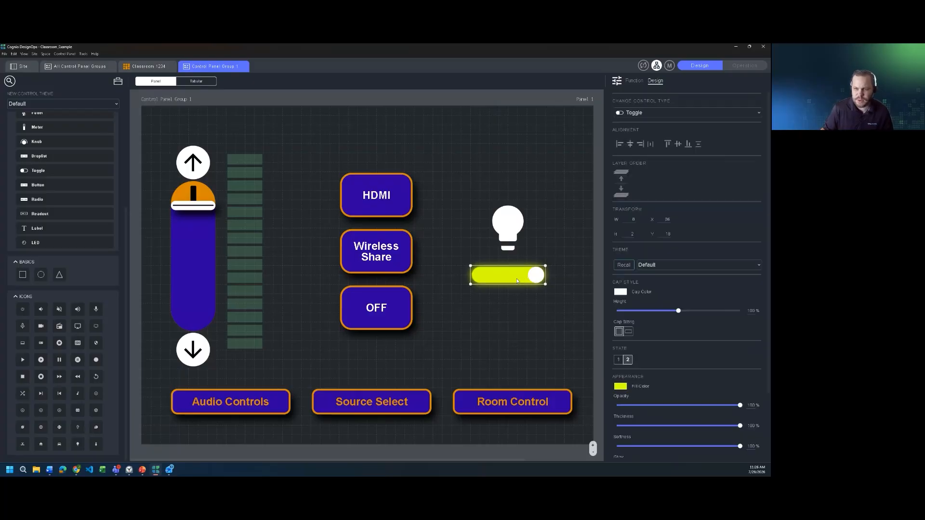
pyautogui.click(635, 82)
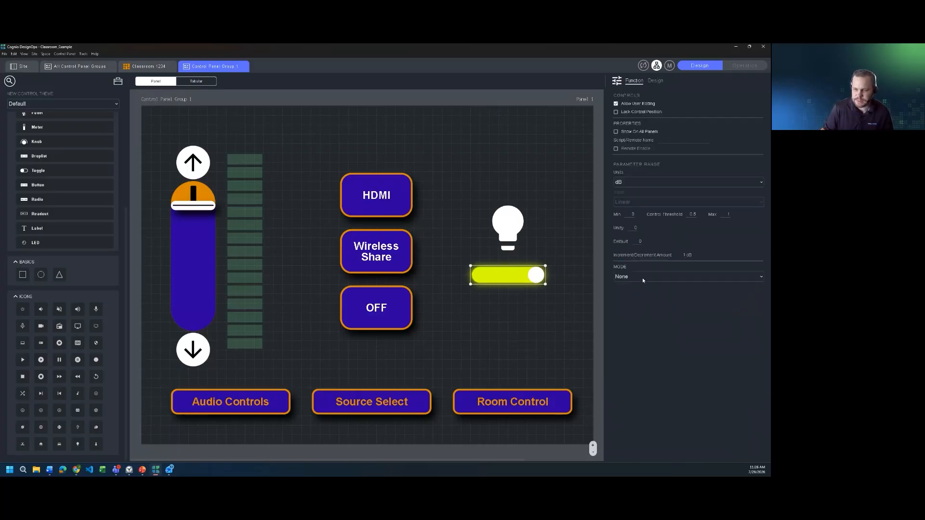
pyautogui.click(642, 277)
pyautogui.click(638, 298)
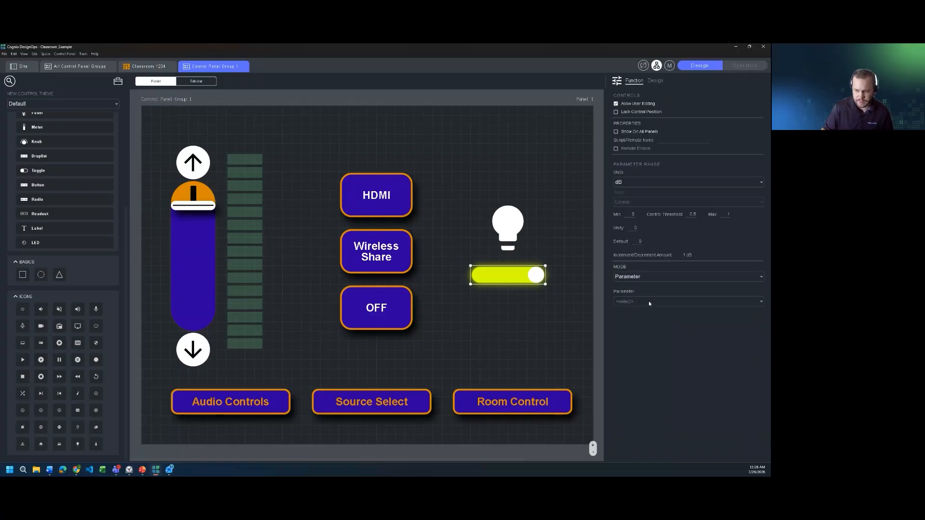
pyautogui.click(648, 301)
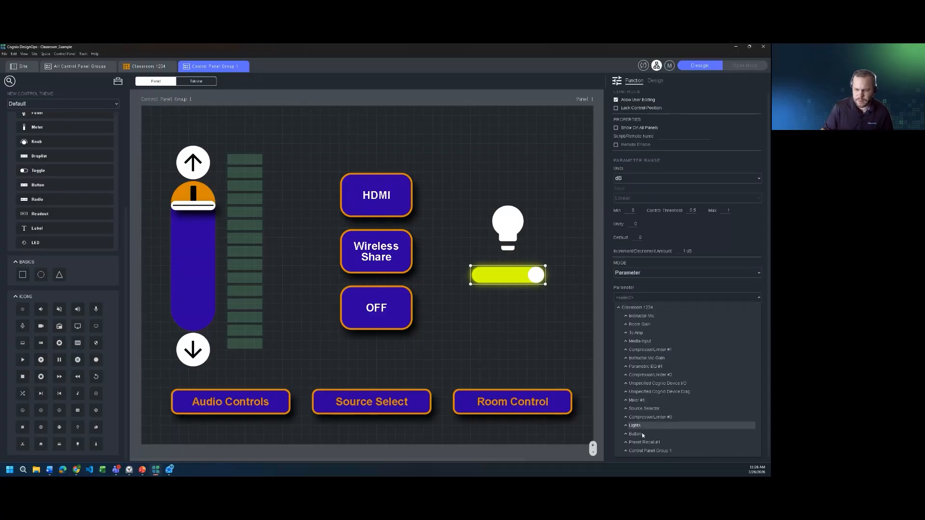
pyautogui.click(626, 434)
pyautogui.scroll(-1, 643, 410)
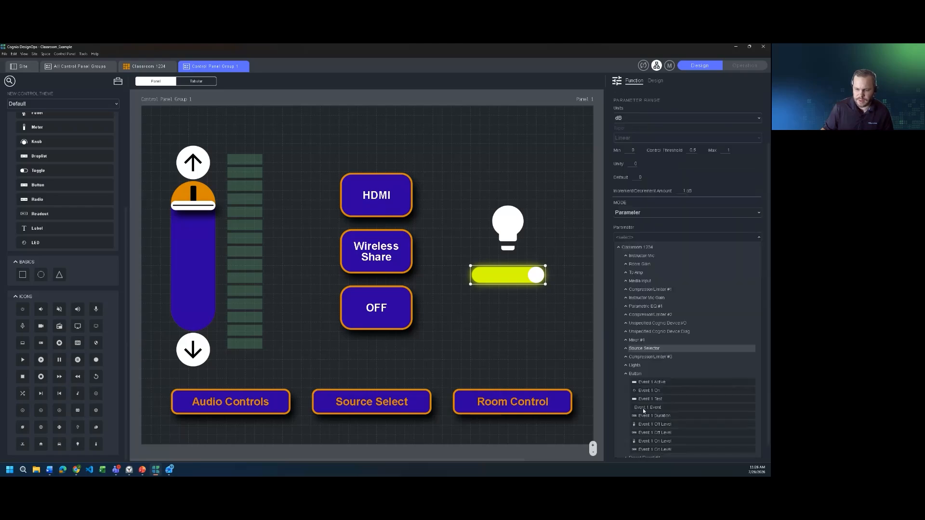
pyautogui.click(665, 382)
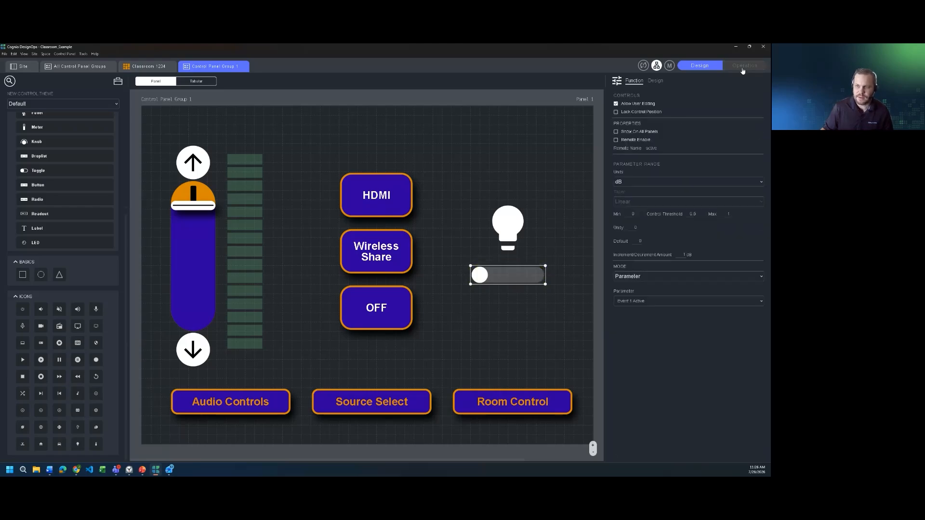
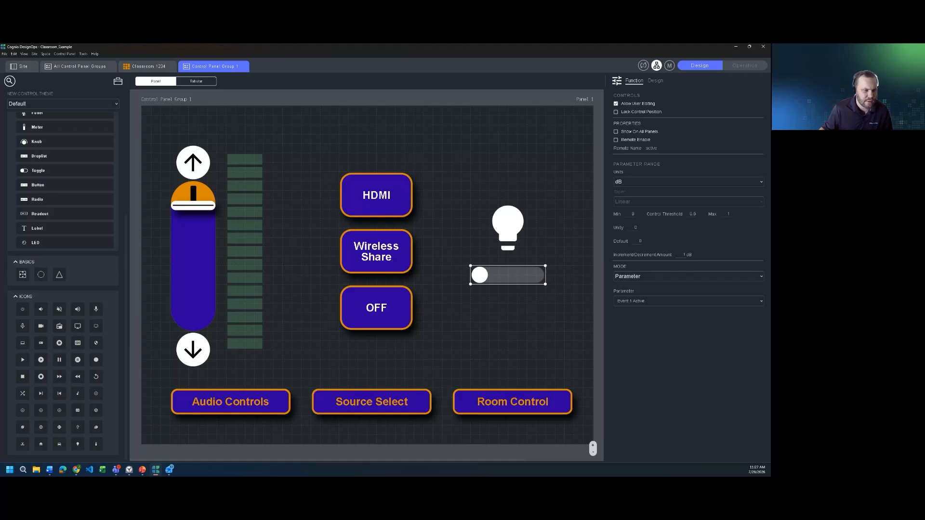
# - Add a basic rectangle in the panel's upper-left corner and stretch it to cover the entire panel
pyautogui.click(288, 277)
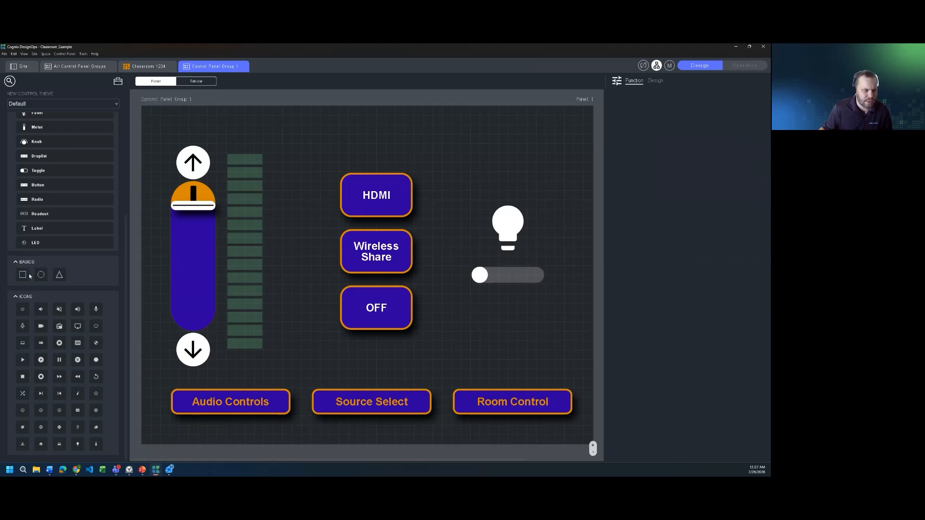
pyautogui.moveTo(30, 276); pyautogui.dragTo(411, 131)
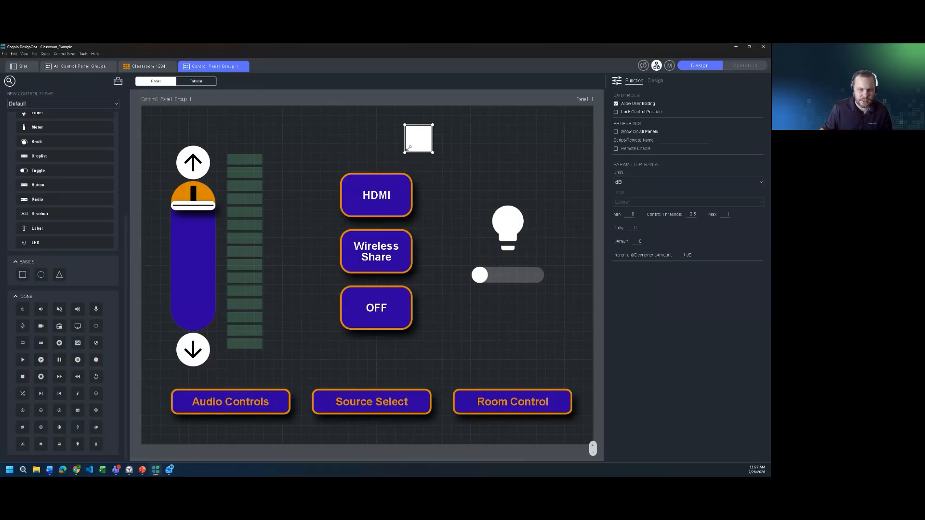
pyautogui.moveTo(422, 143); pyautogui.dragTo(161, 124)
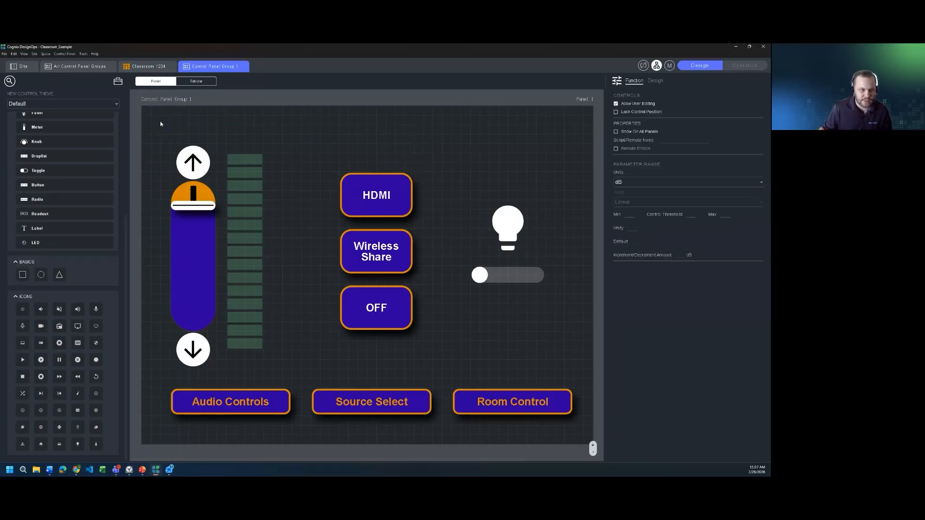
pyautogui.click(655, 81)
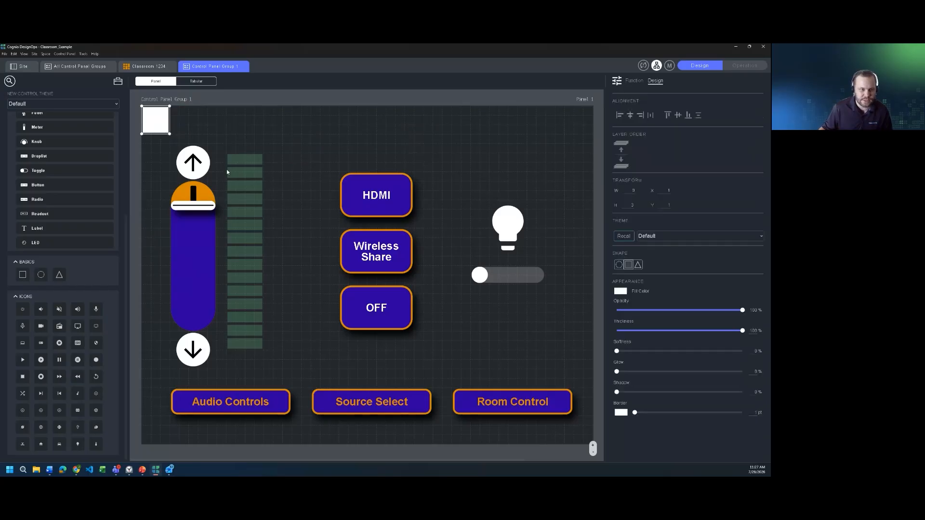
pyautogui.moveTo(226, 169); pyautogui.dragTo(591, 443)
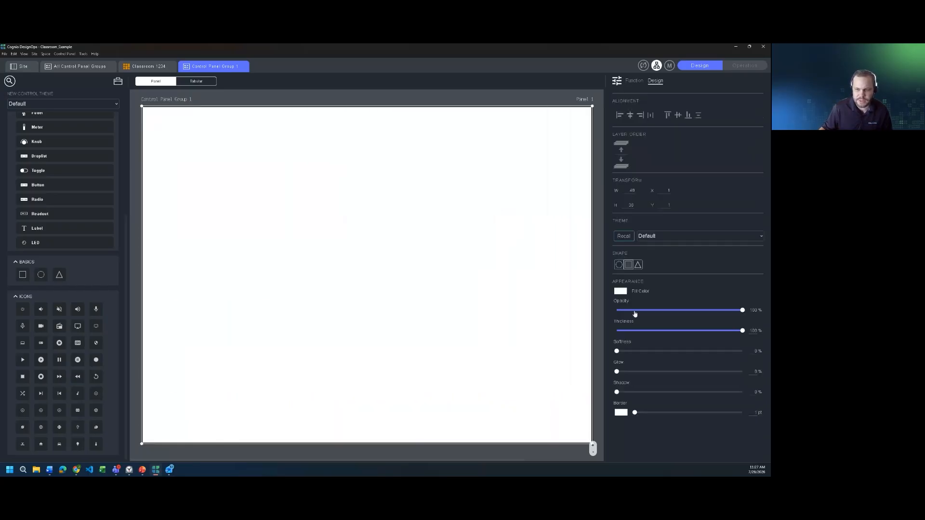
# - Make the rectangle's fill color fully transparent at 0% and thicken its white border to 21 pt
pyautogui.click(620, 290)
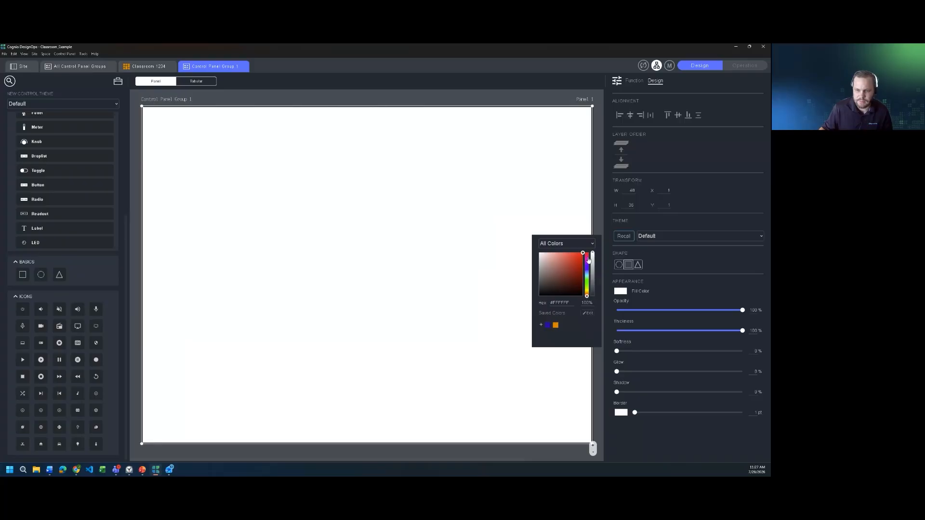
pyautogui.moveTo(589, 260); pyautogui.dragTo(593, 296)
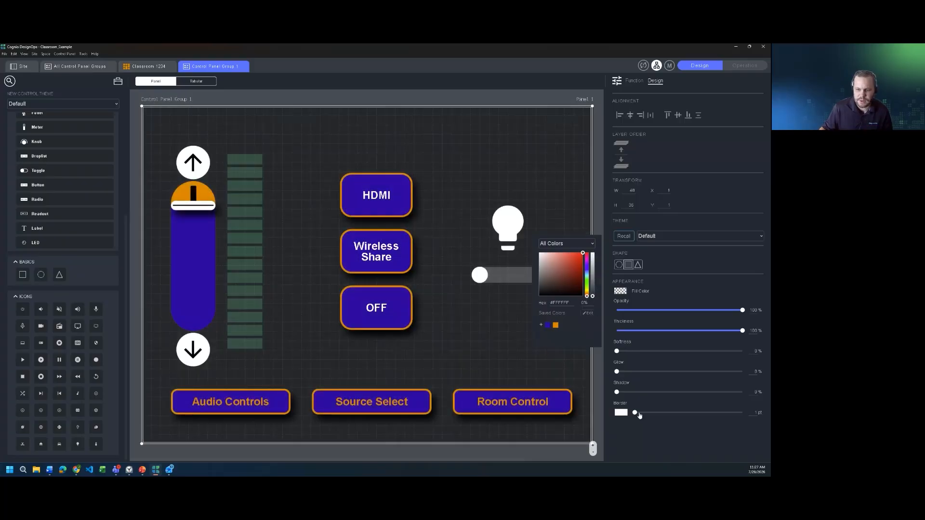
pyautogui.moveTo(638, 413); pyautogui.dragTo(657, 415)
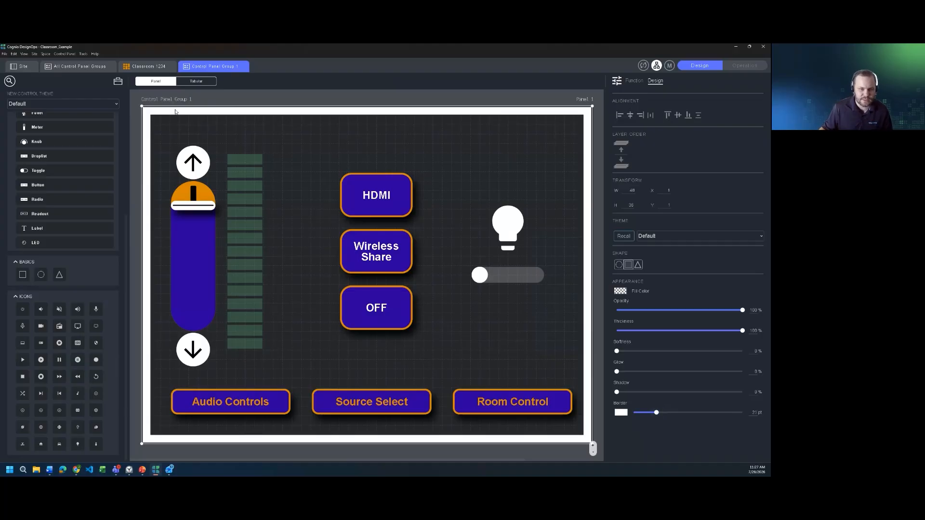
# - Resize the rectangle so it frames only the source buttons and the Source Select label
pyautogui.moveTo(142, 106); pyautogui.dragTo(299, 126)
pyautogui.moveTo(584, 120); pyautogui.dragTo(450, 136)
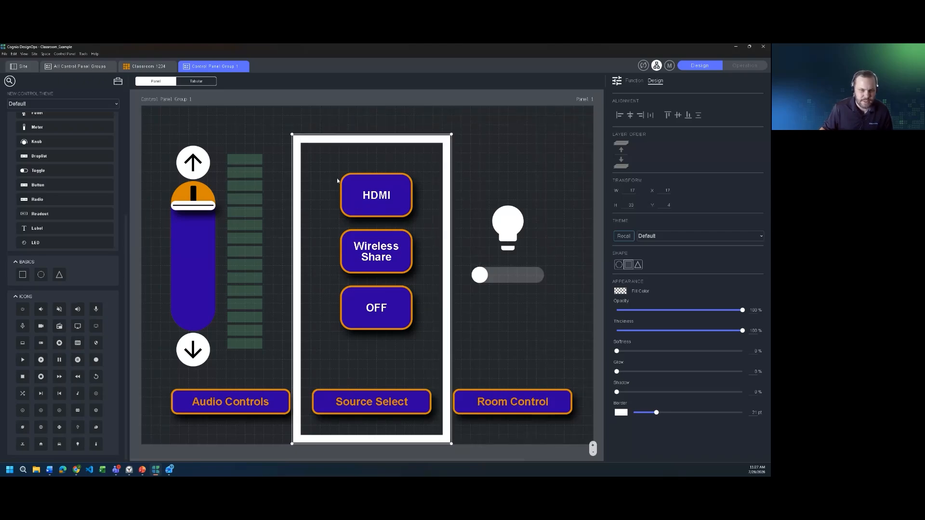
# - Shrink the white-bordered rectangle to about 11 by 8 grid units and place it at the panel's top edge above the light bulb
pyautogui.moveTo(451, 441); pyautogui.dragTo(409, 225)
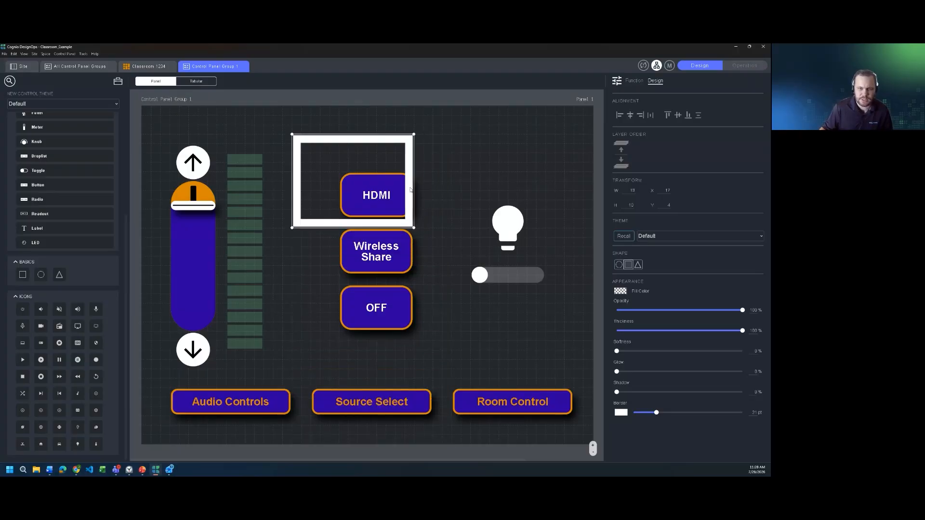
pyautogui.moveTo(412, 191); pyautogui.dragTo(527, 156)
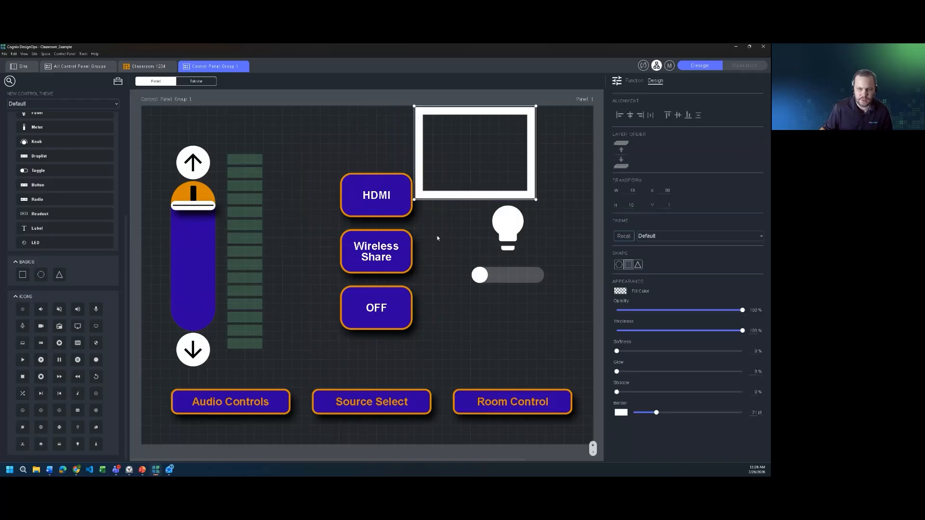
pyautogui.moveTo(414, 199); pyautogui.dragTo(435, 179)
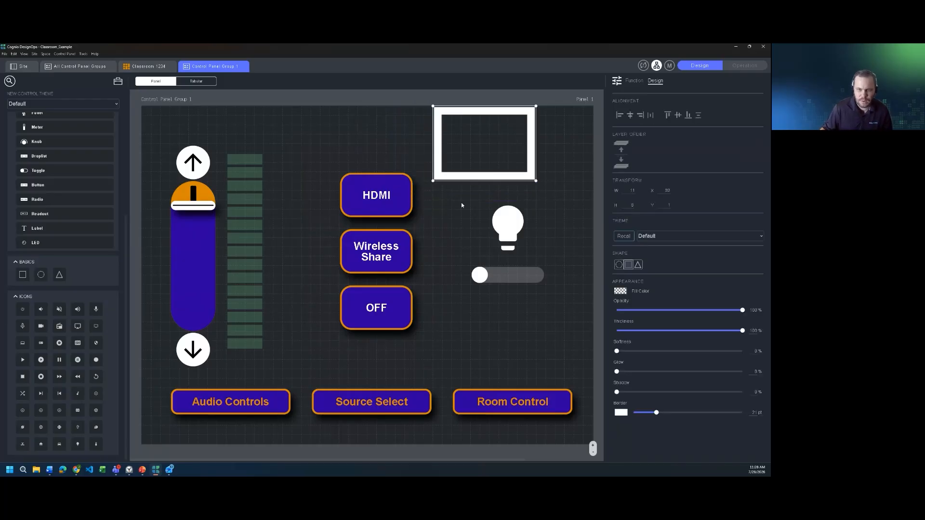
# - Switch the rectangle's fill to Image and upload My School Logo.png from the Desktop as its picture
pyautogui.click(620, 291)
pyautogui.click(585, 244)
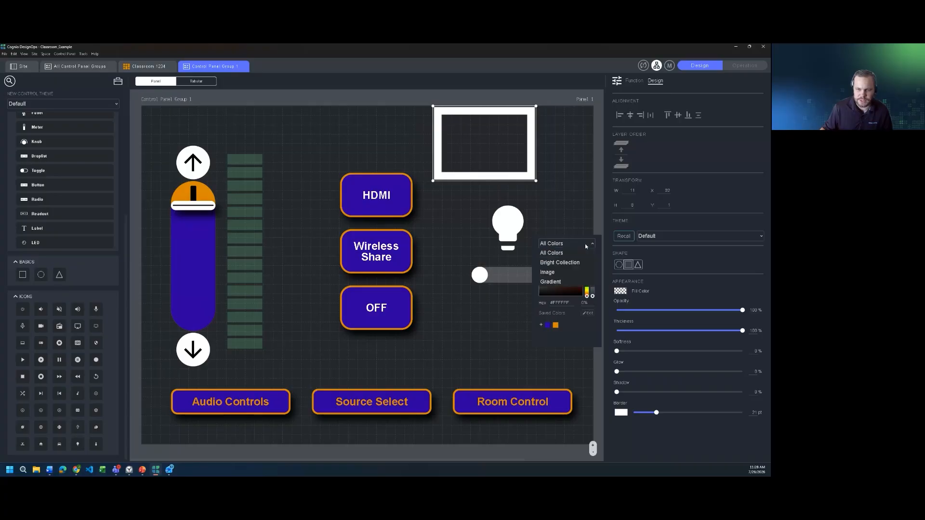
pyautogui.click(557, 273)
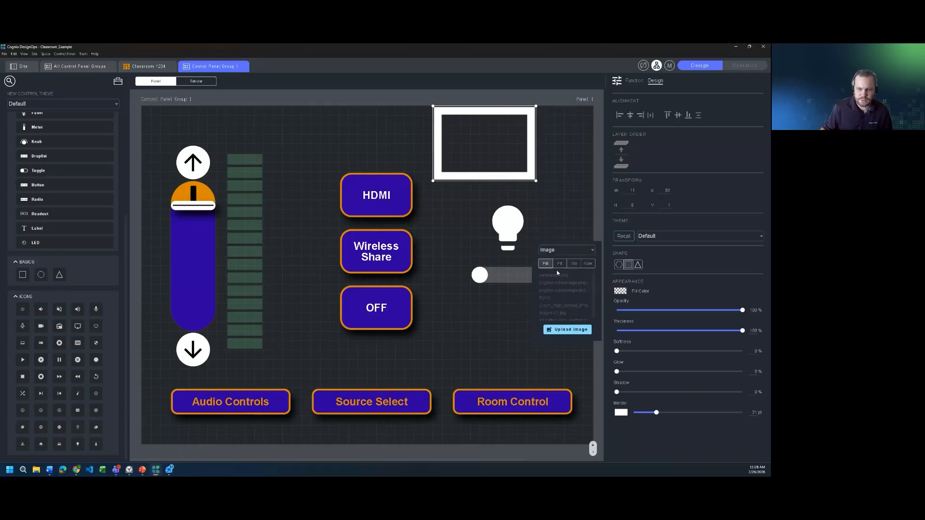
pyautogui.click(569, 332)
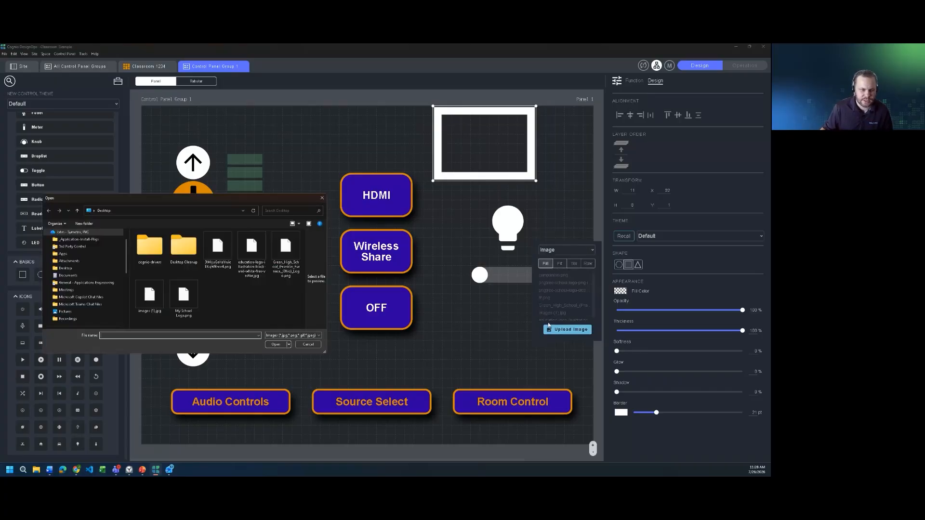
pyautogui.click(182, 298)
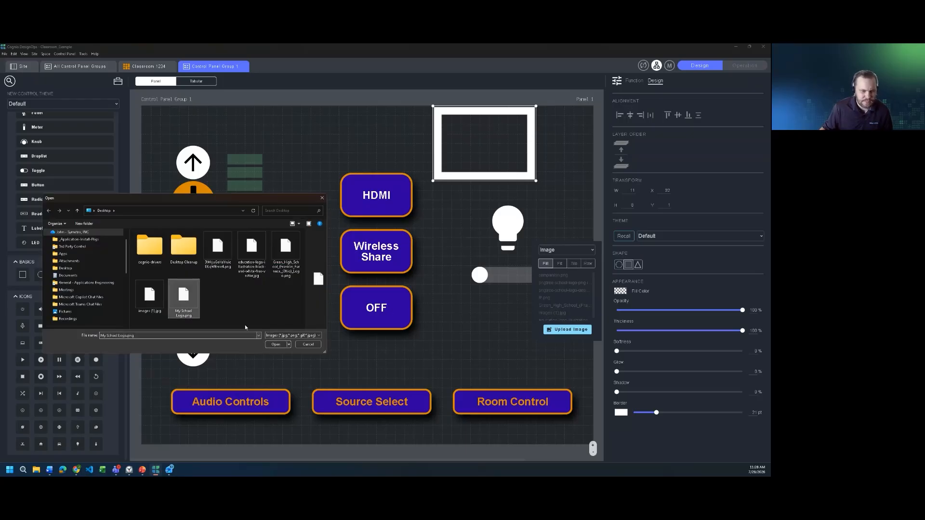
pyautogui.click(276, 344)
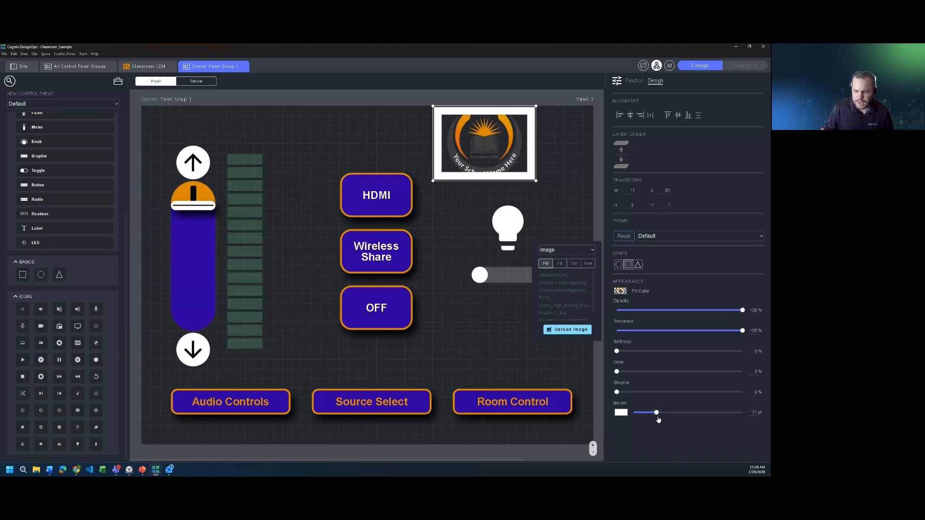
# - Remove the logo rectangle's border by setting it to 0 pt and set the image scaling to Fit
pyautogui.moveTo(659, 418); pyautogui.dragTo(631, 419)
pyautogui.click(621, 291)
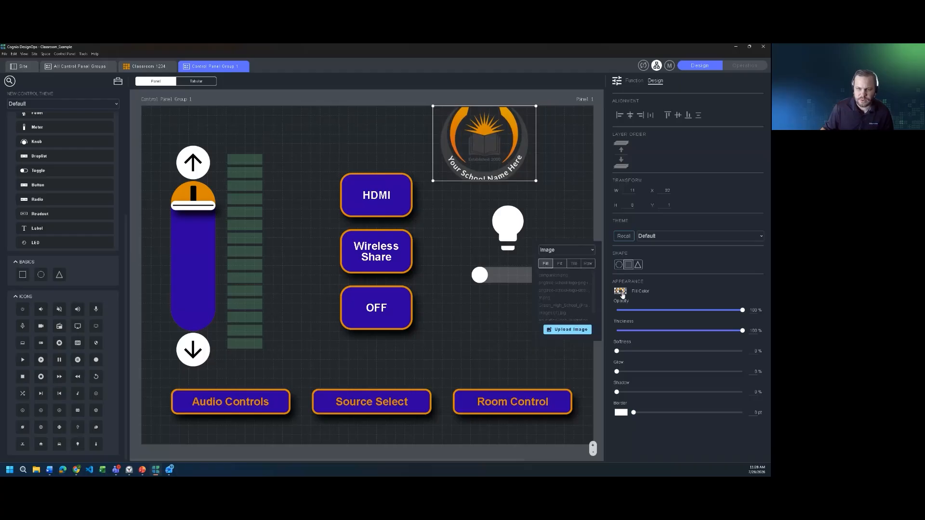
pyautogui.click(560, 265)
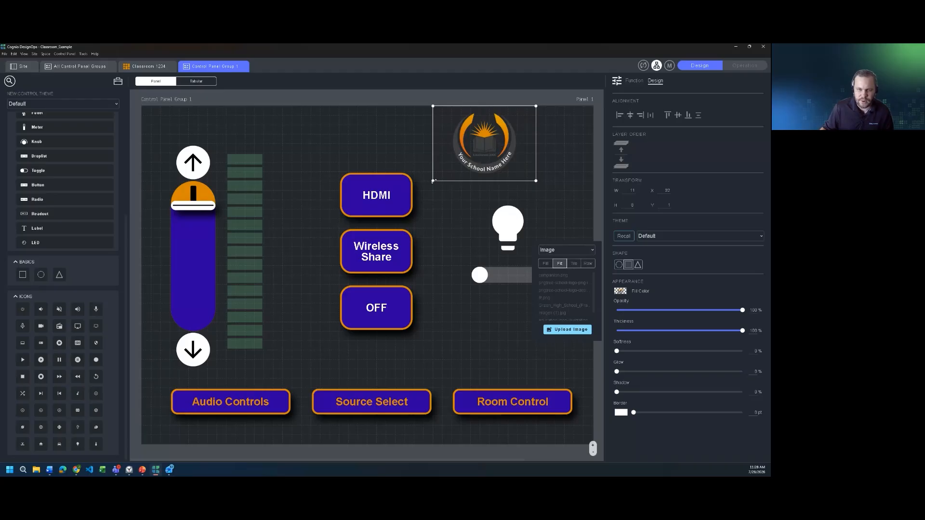
# - Narrow the logo rectangle to about 9 grid units, shift it slightly left, and raise its shadow to 100%
pyautogui.moveTo(434, 181); pyautogui.dragTo(460, 179)
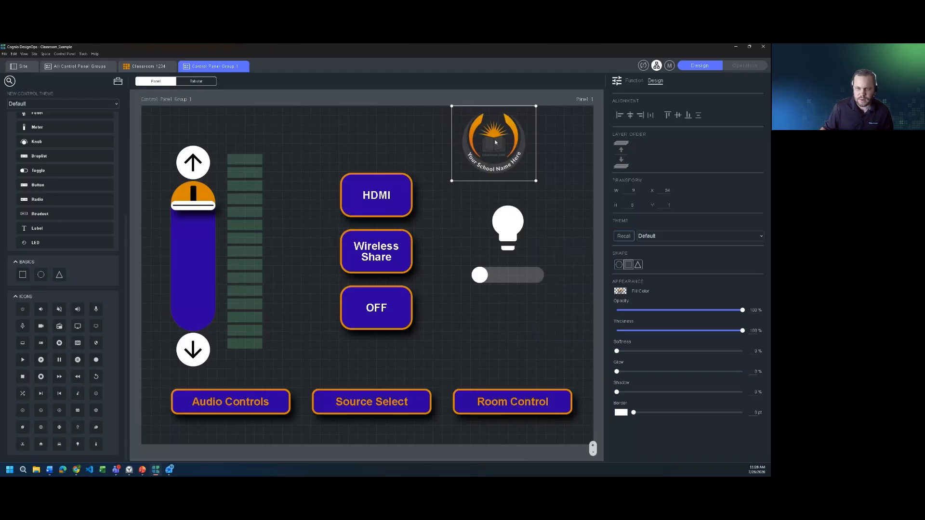
pyautogui.moveTo(496, 144); pyautogui.dragTo(482, 143)
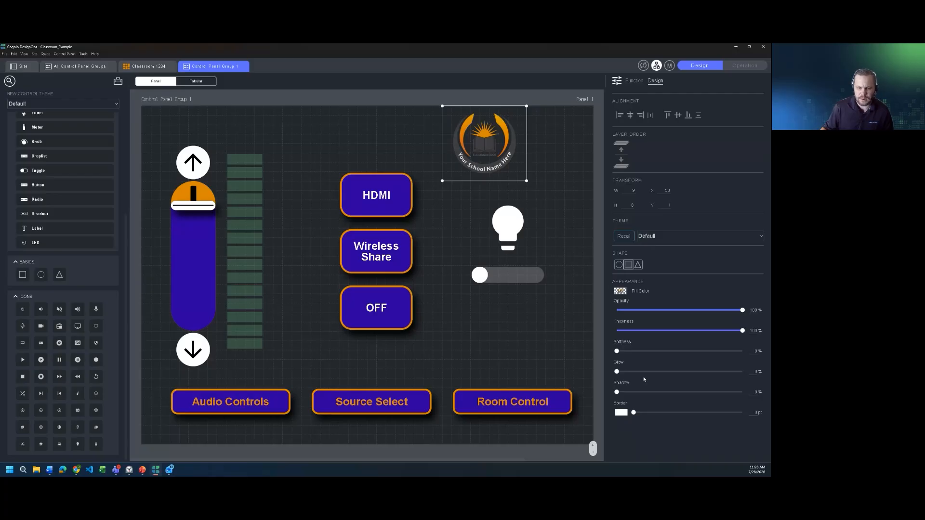
pyautogui.moveTo(618, 393); pyautogui.dragTo(746, 394)
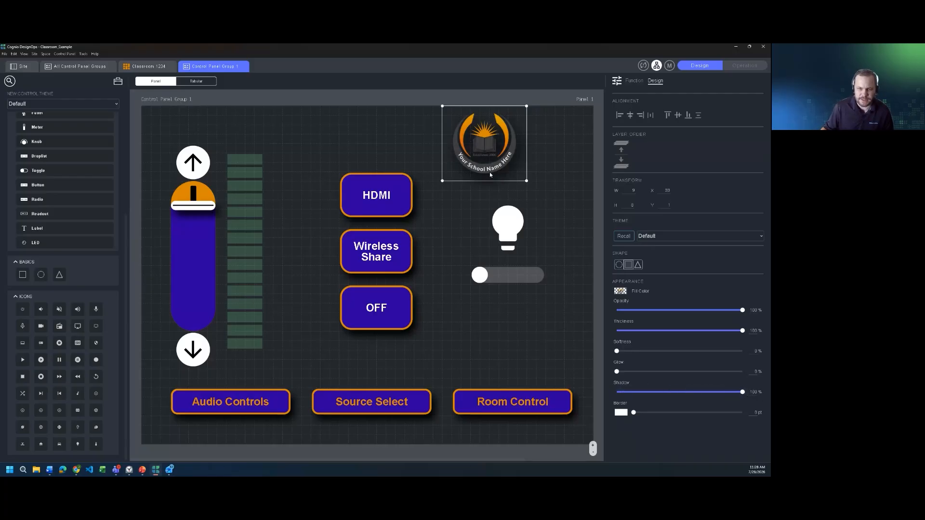
pyautogui.click(460, 210)
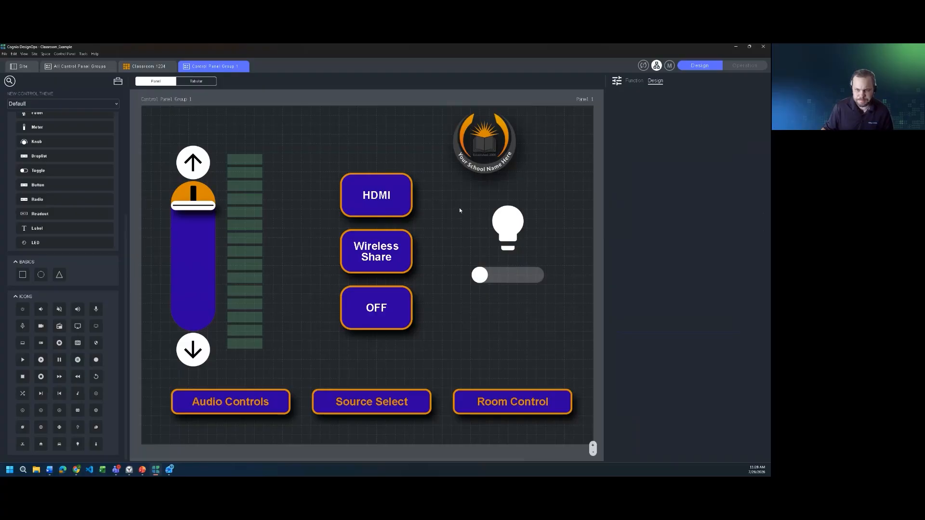
# - Duplicate the Audio Controls label
pyautogui.click(272, 403)
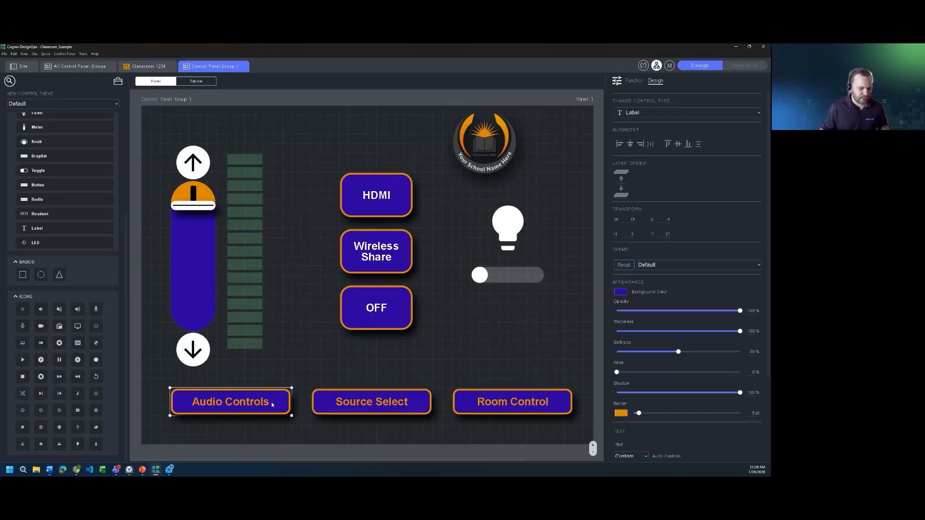
pyautogui.hotkey('ctrl', 'v')
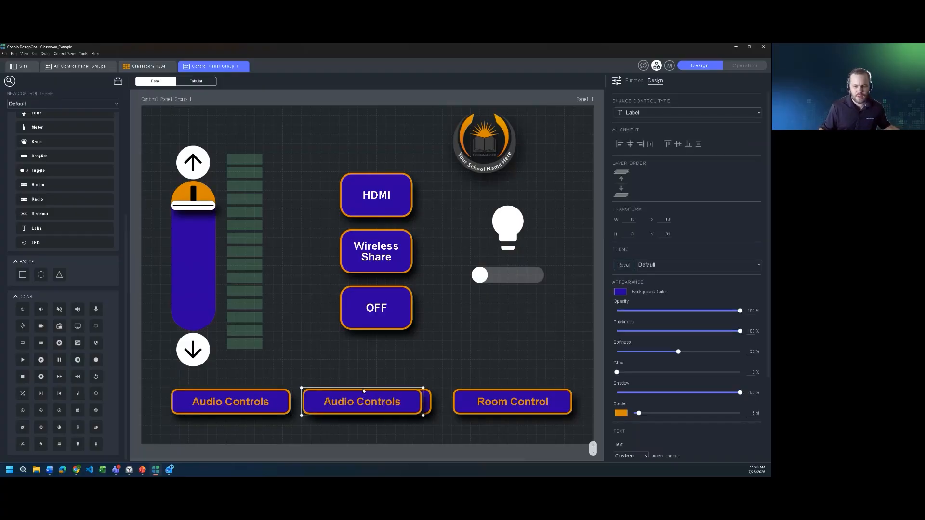
# - Move the copied Audio Controls label beside the school logo and give it a transparent background, 0 pt border and 0% shadow
pyautogui.moveTo(391, 413); pyautogui.dragTo(561, 151)
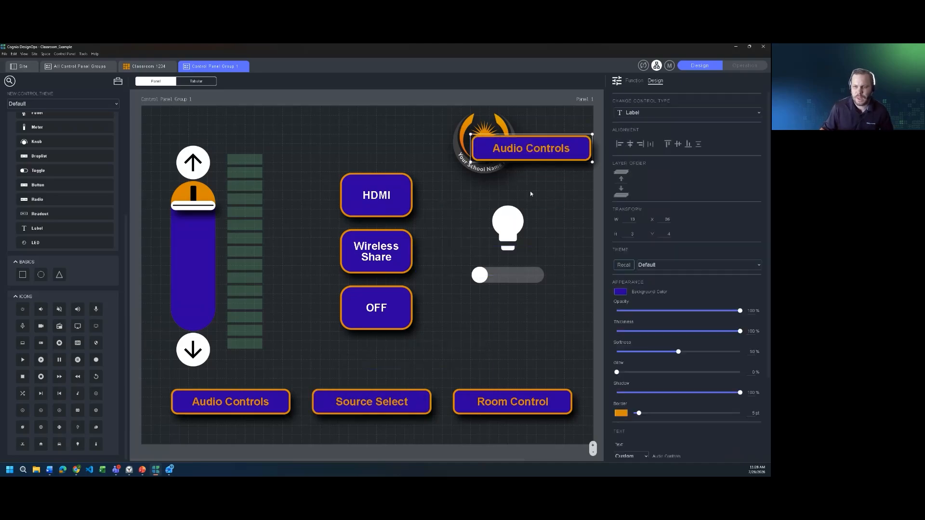
pyautogui.click(621, 292)
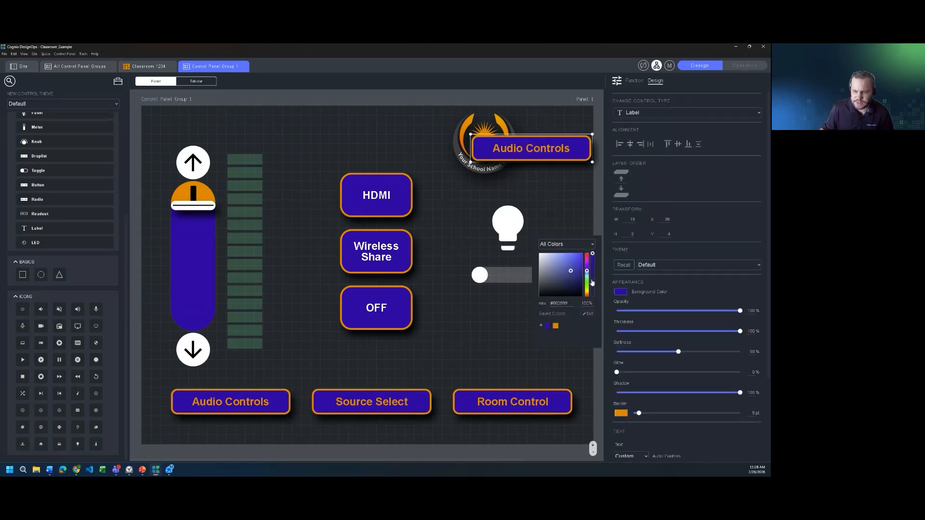
pyautogui.moveTo(593, 254); pyautogui.dragTo(592, 297)
pyautogui.moveTo(638, 412); pyautogui.dragTo(633, 413)
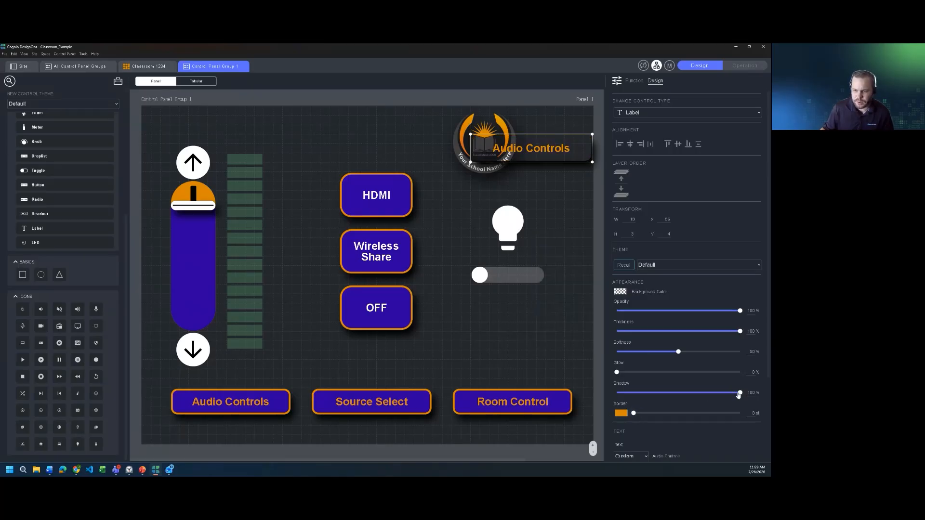
pyautogui.moveTo(740, 392); pyautogui.dragTo(634, 368)
# - Change the copied label's text to "RM 1234" and narrow it to width 8 so it starts just beside the logo
pyautogui.scroll(-3, 659, 402)
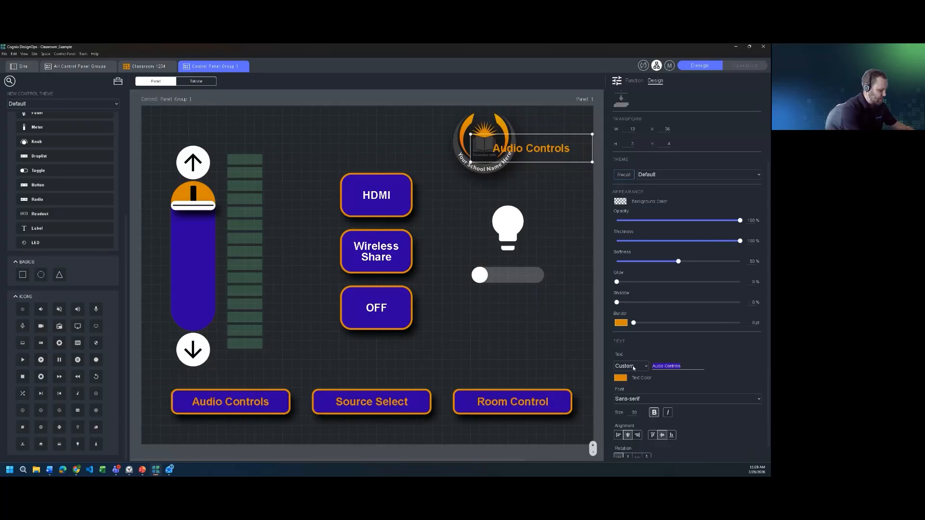
pyautogui.write('RM 1234')
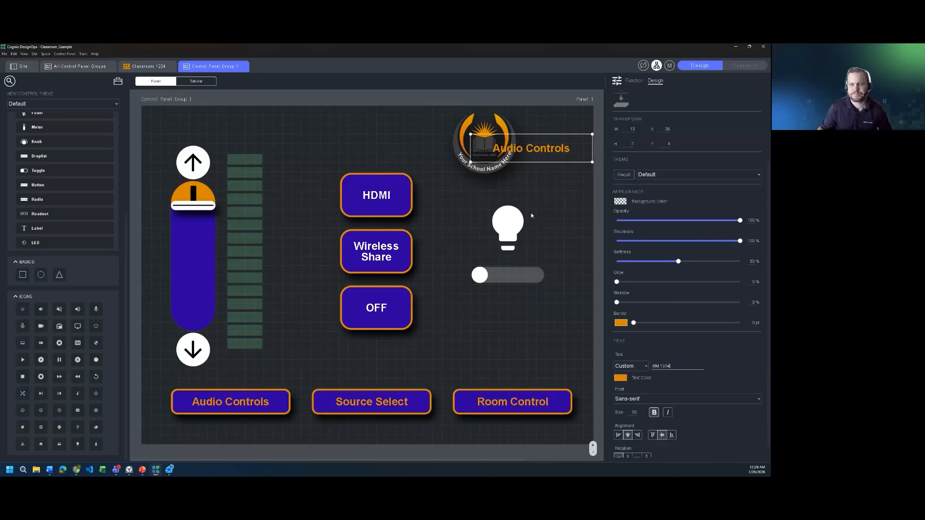
pyautogui.click(539, 178)
pyautogui.click(522, 146)
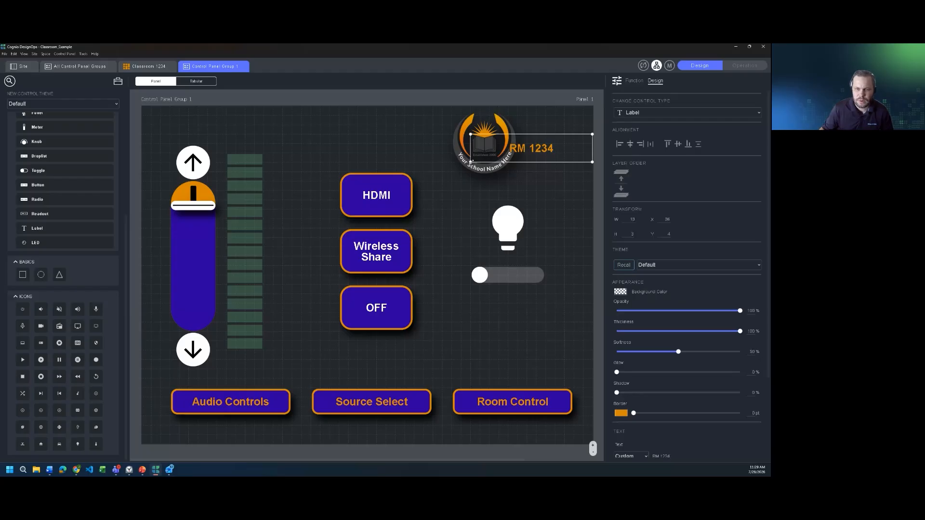
pyautogui.moveTo(482, 165); pyautogui.dragTo(521, 162)
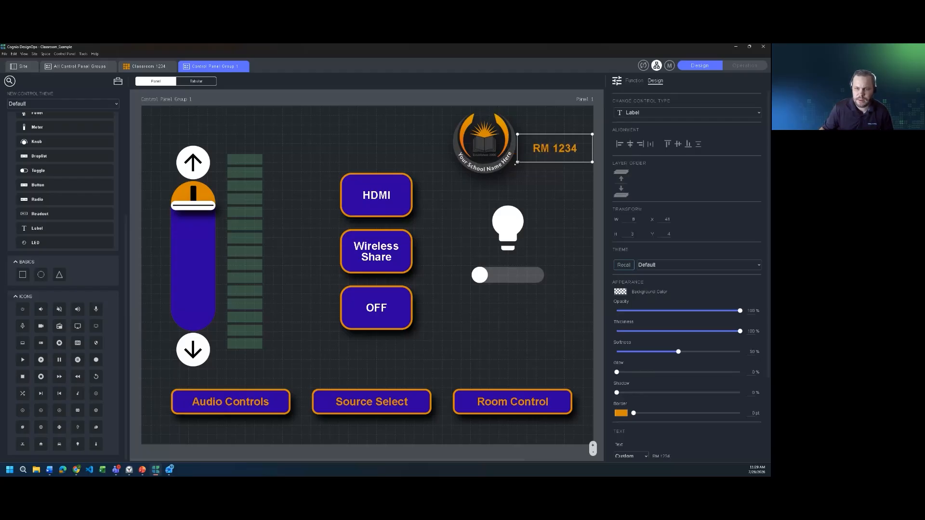
pyautogui.click(579, 198)
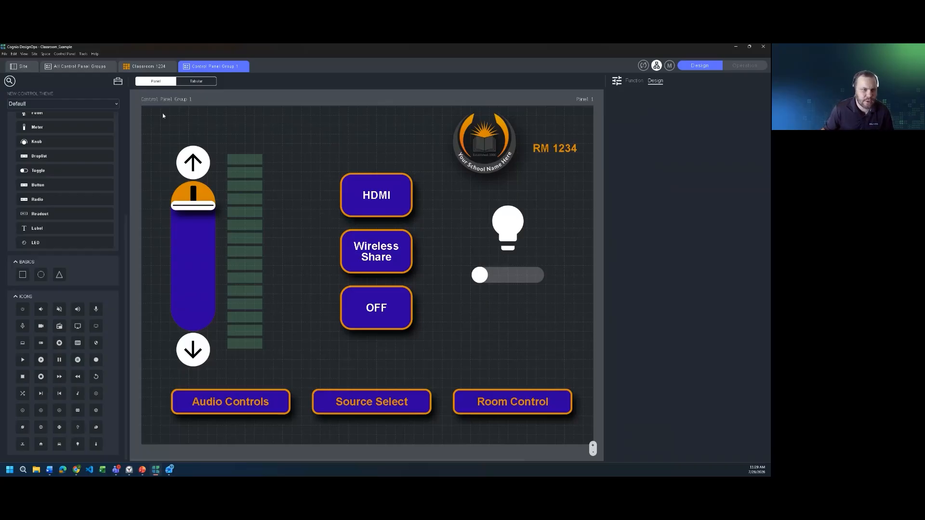
# - Set the control panel's background to the default white-to-black gradient and add that gradient to the saved colors
pyautogui.click(163, 100)
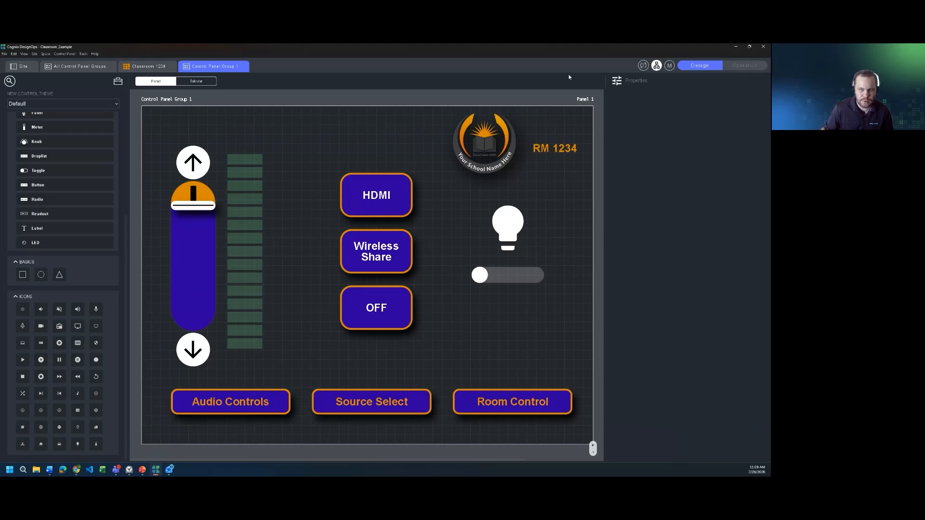
pyautogui.click(639, 82)
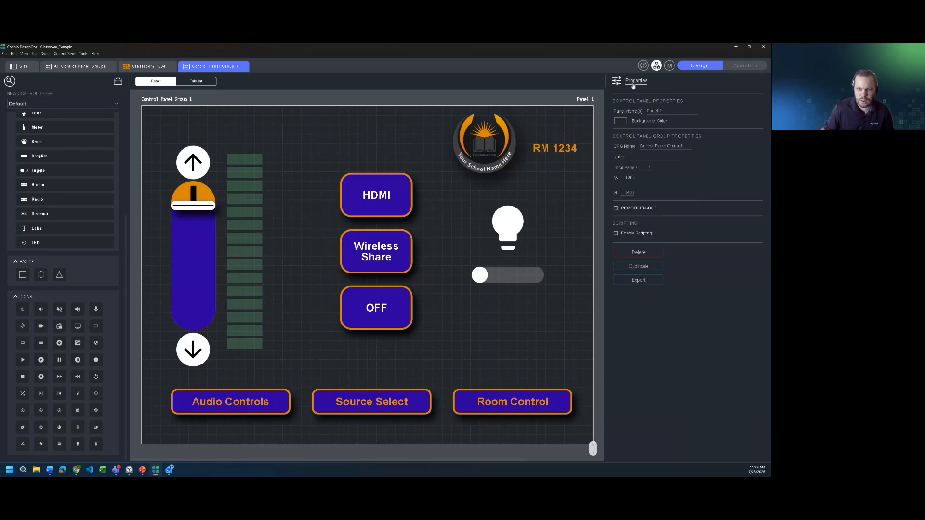
pyautogui.click(622, 123)
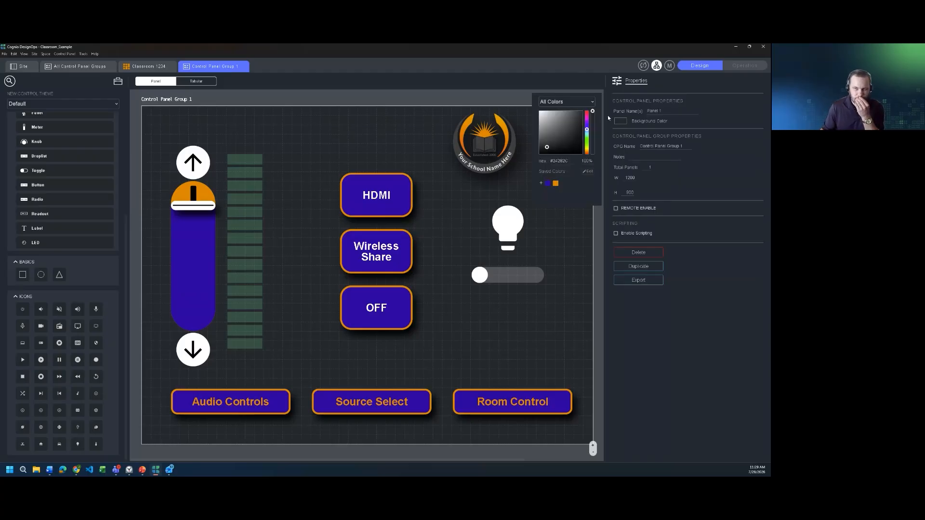
pyautogui.click(586, 105)
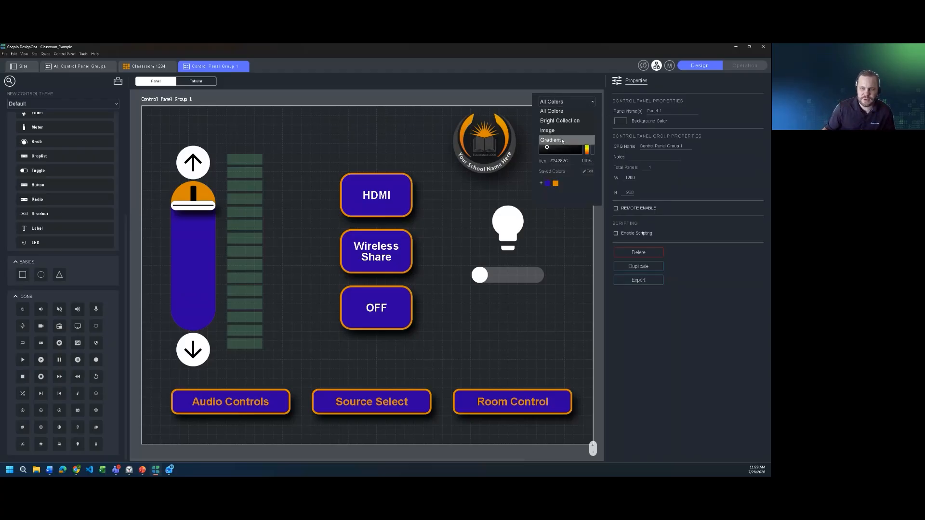
pyautogui.click(562, 139)
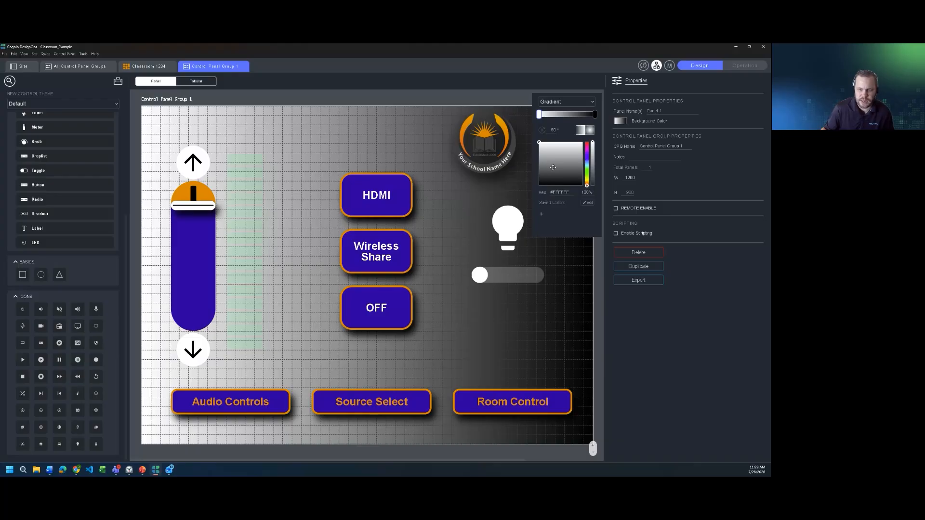
pyautogui.click(541, 216)
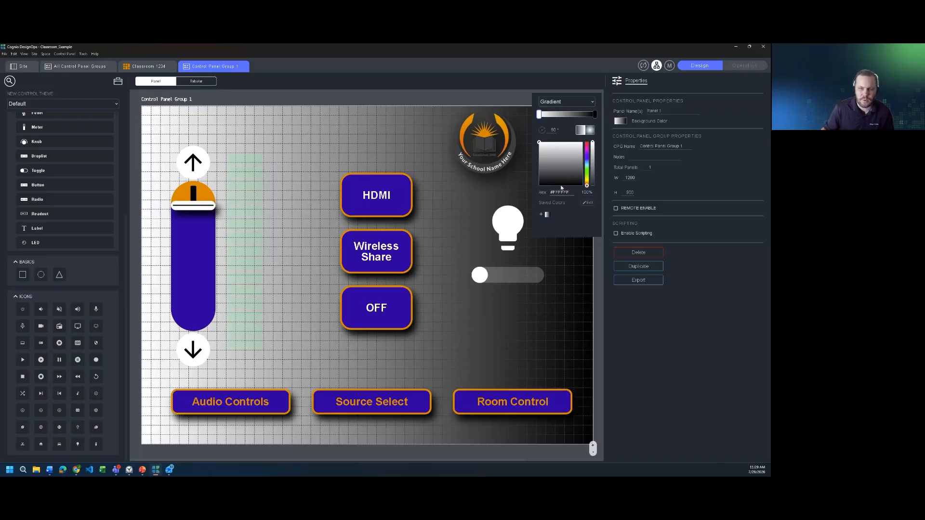
# - Switch the panel background back to a solid color, apply the saved blue and copy its hex code
pyautogui.click(568, 102)
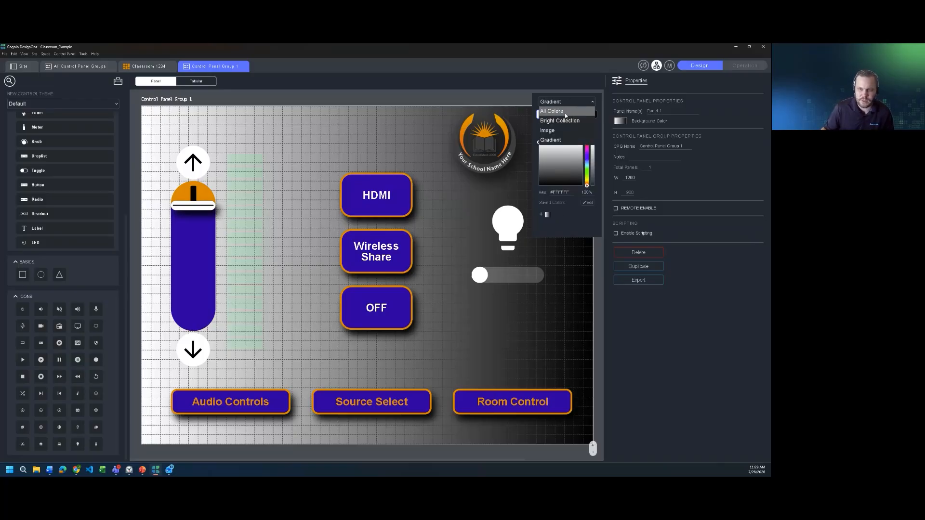
pyautogui.click(565, 112)
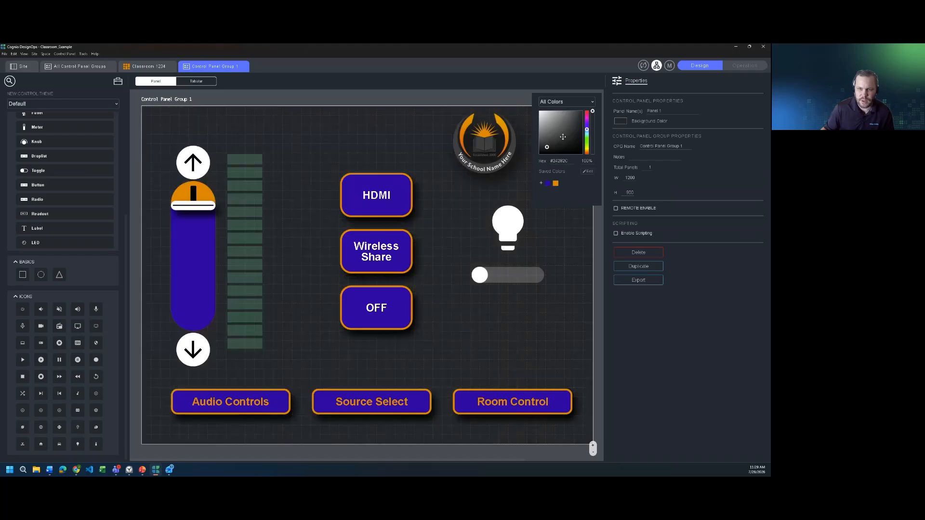
pyautogui.moveTo(574, 163); pyautogui.dragTo(542, 163)
pyautogui.hotkey('ctrl', 'c')
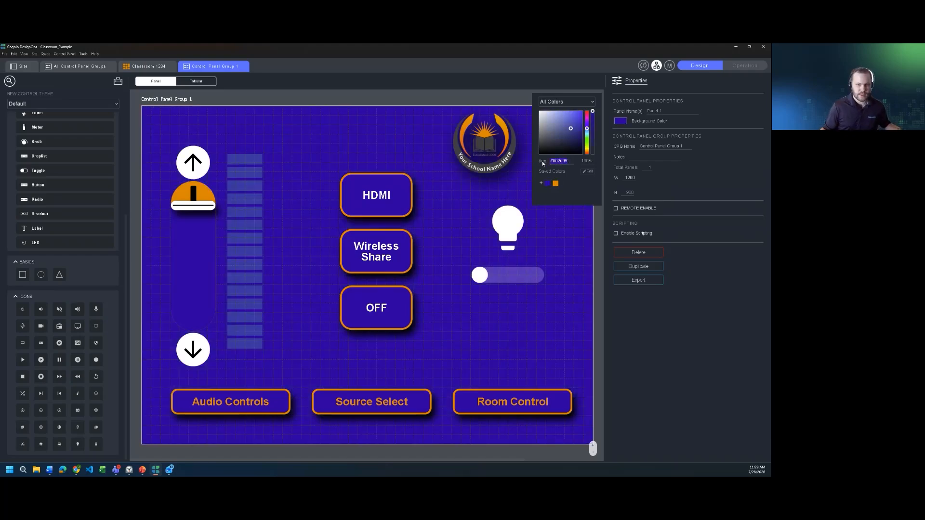
# - Return the panel background to a gradient and paste the copied blue hex code as its starting color
pyautogui.click(585, 102)
pyautogui.click(565, 134)
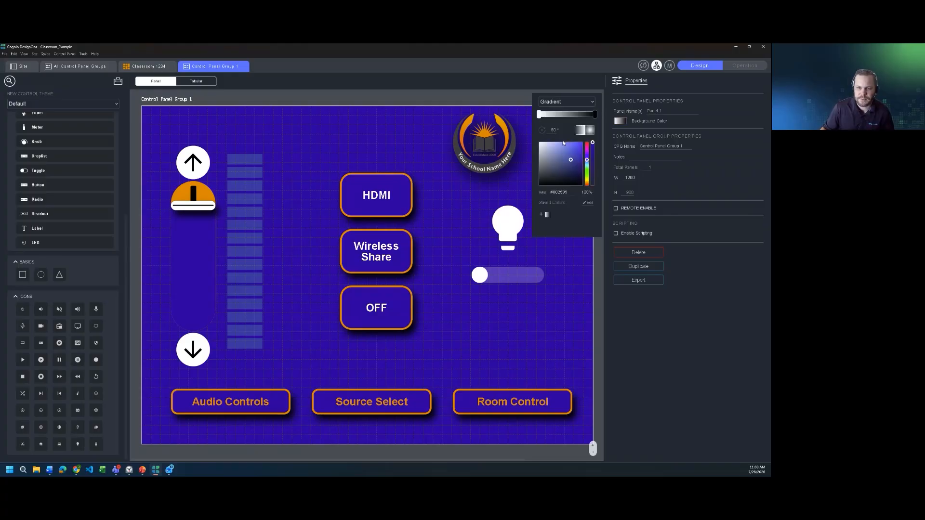
pyautogui.click(539, 114)
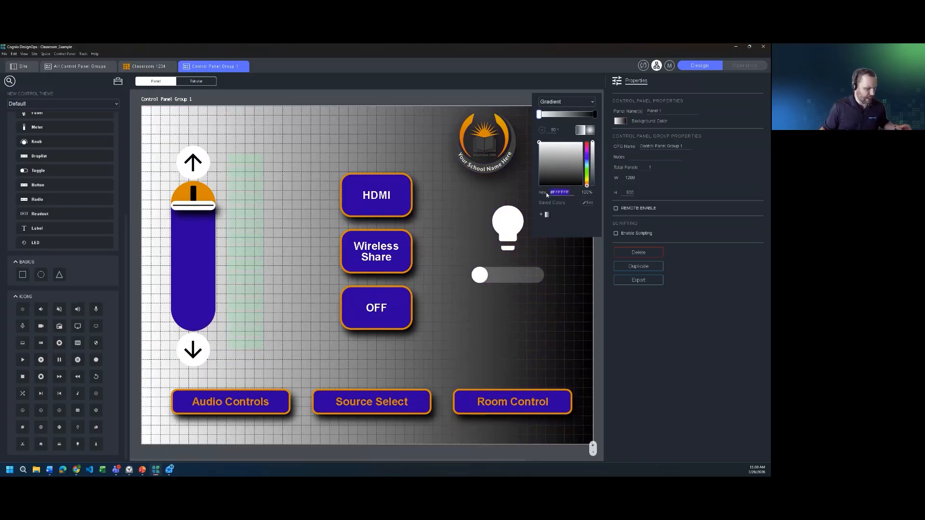
pyautogui.hotkey('ctrl', 'v')
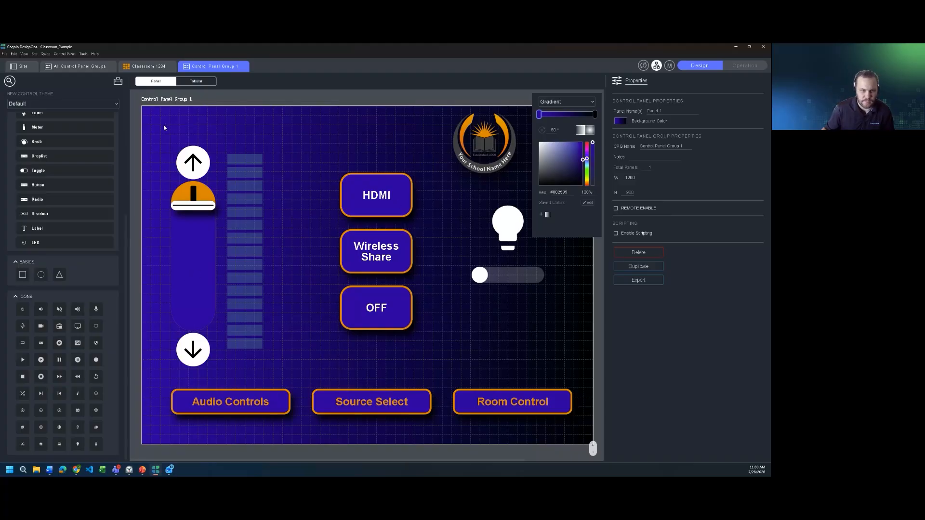
# - Make the panel background gradient radial and adjust its black end stop
pyautogui.click(591, 131)
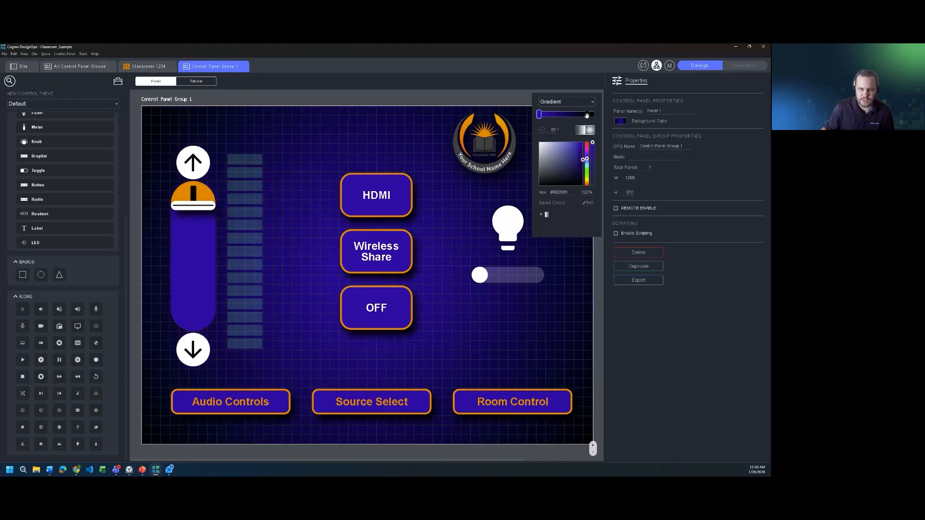
pyautogui.click(587, 114)
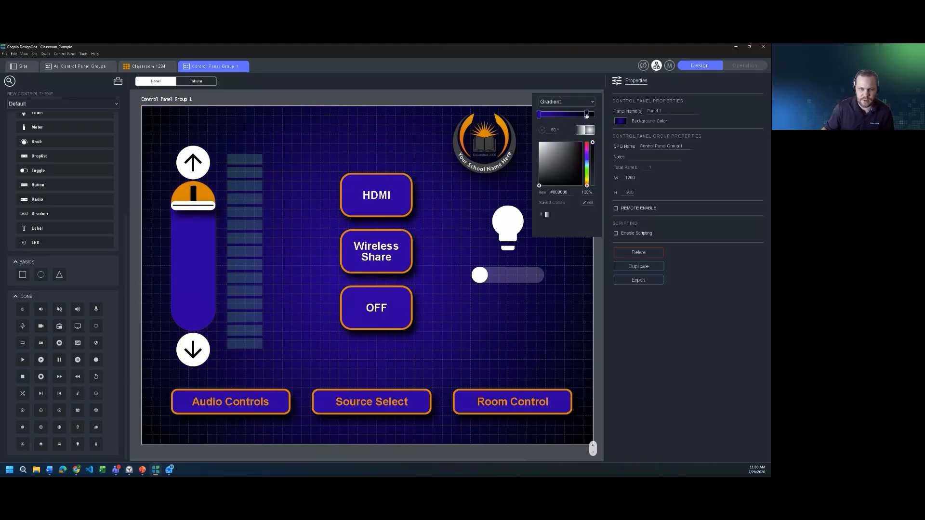
pyautogui.click(462, 196)
# - Test the fader, HDMI, OFF and Wireless Share buttons and the light toggle in Operation mode, finishing back in Design mode
pyautogui.click(747, 66)
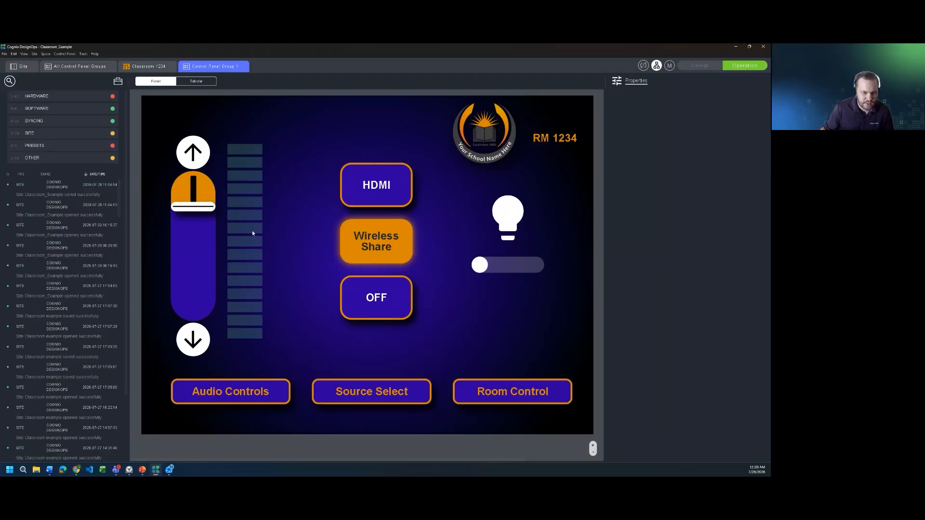
pyautogui.moveTo(191, 208); pyautogui.dragTo(188, 265)
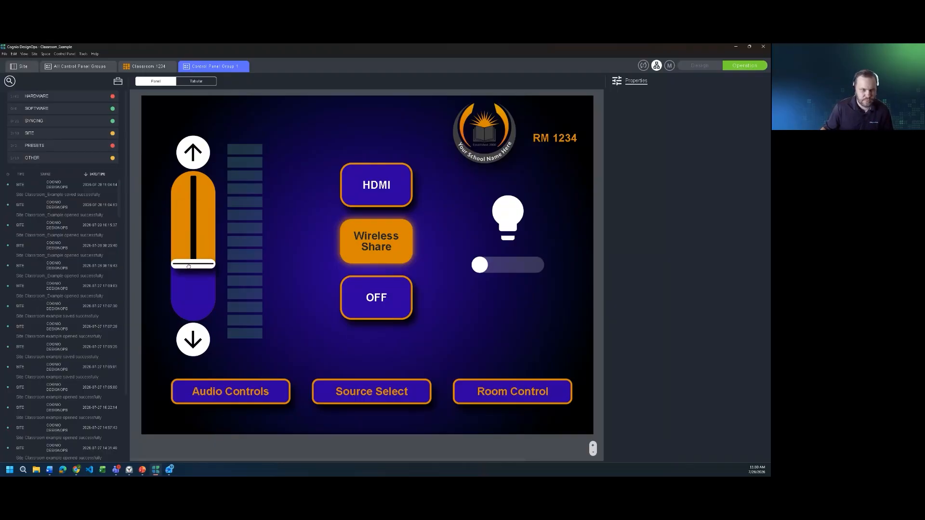
pyautogui.click(378, 198)
pyautogui.click(383, 300)
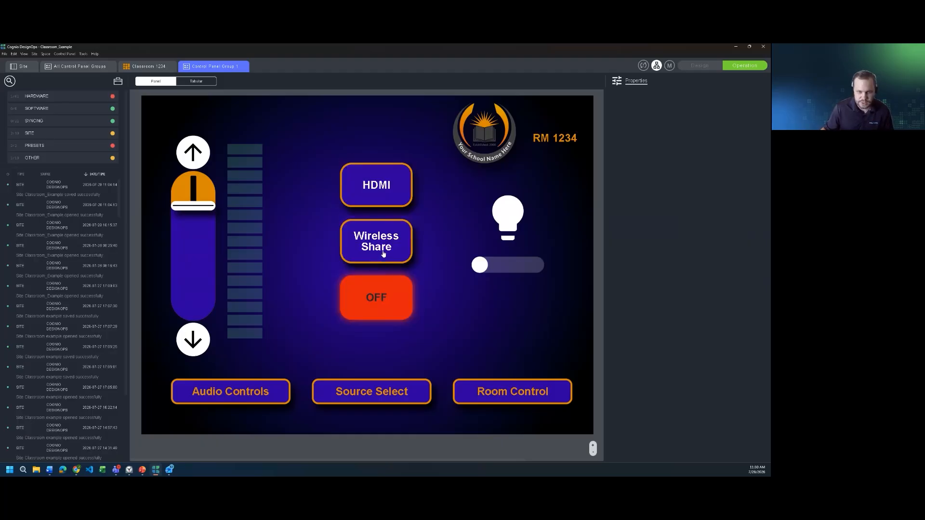
pyautogui.click(383, 254)
pyautogui.click(480, 272)
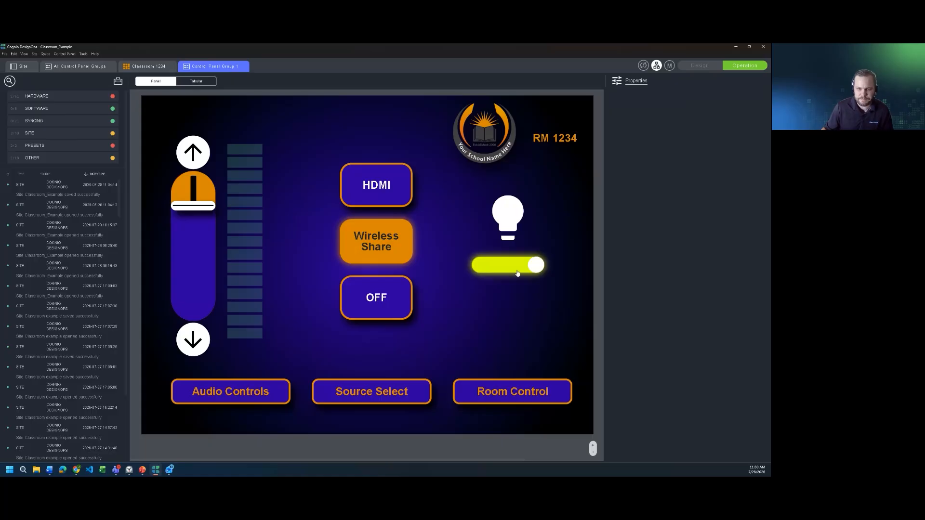
pyautogui.click(521, 270)
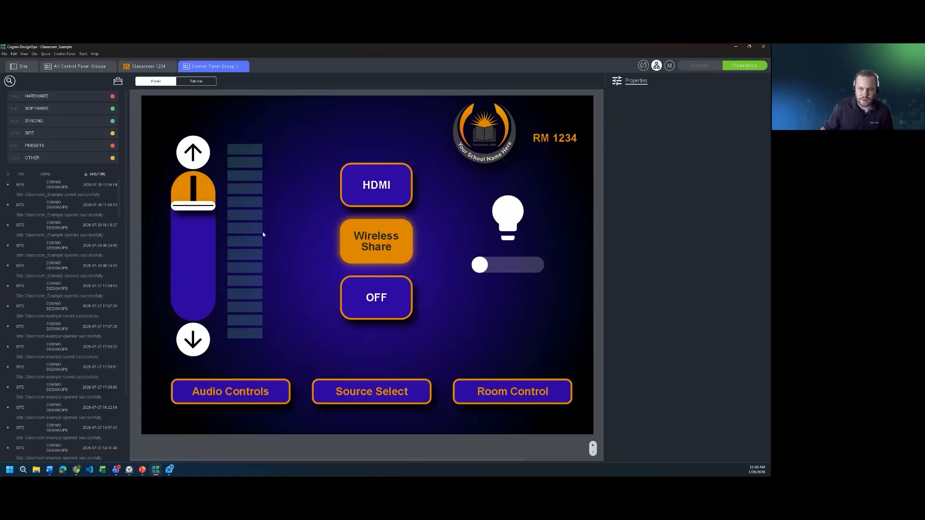
pyautogui.click(705, 66)
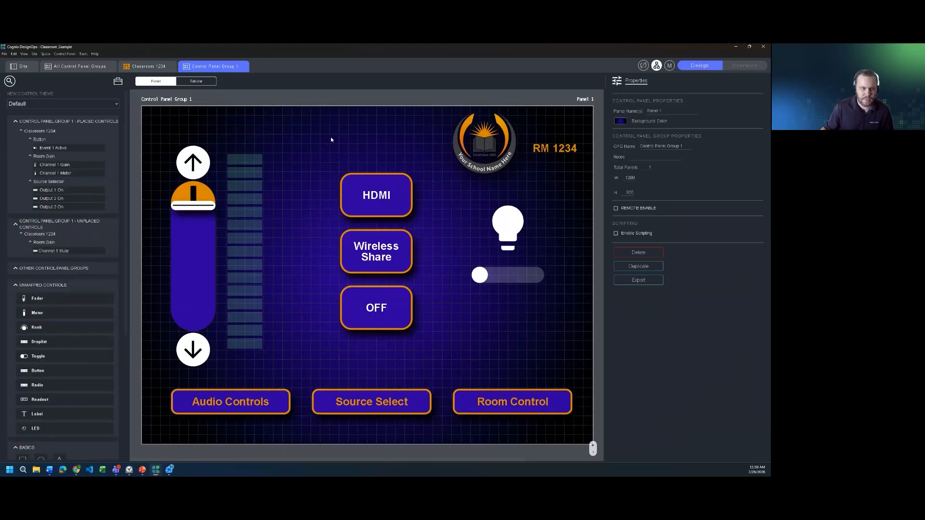
# - Put the Classroom 1234 layout into Operation mode and inject the generated pink signal at the Instructor Mic input
pyautogui.click(155, 67)
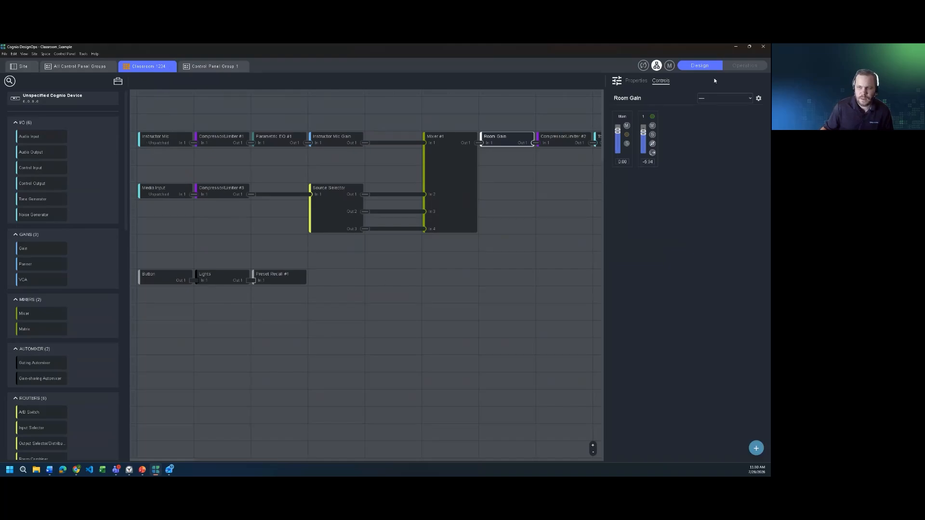
pyautogui.click(736, 68)
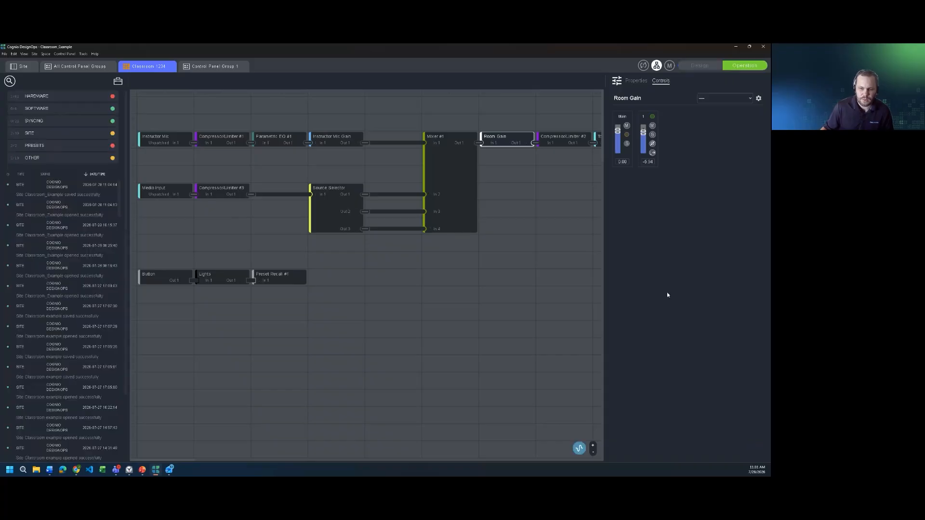
pyautogui.click(580, 448)
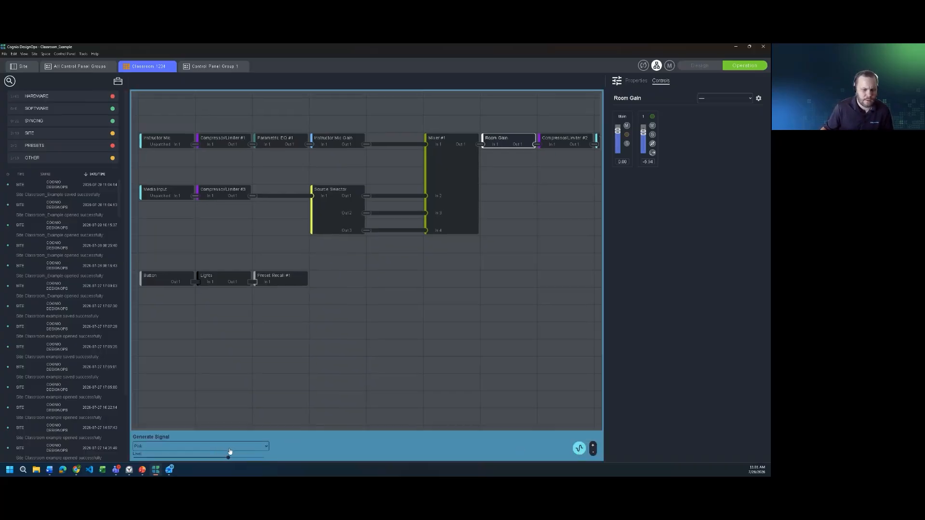
pyautogui.click(185, 145)
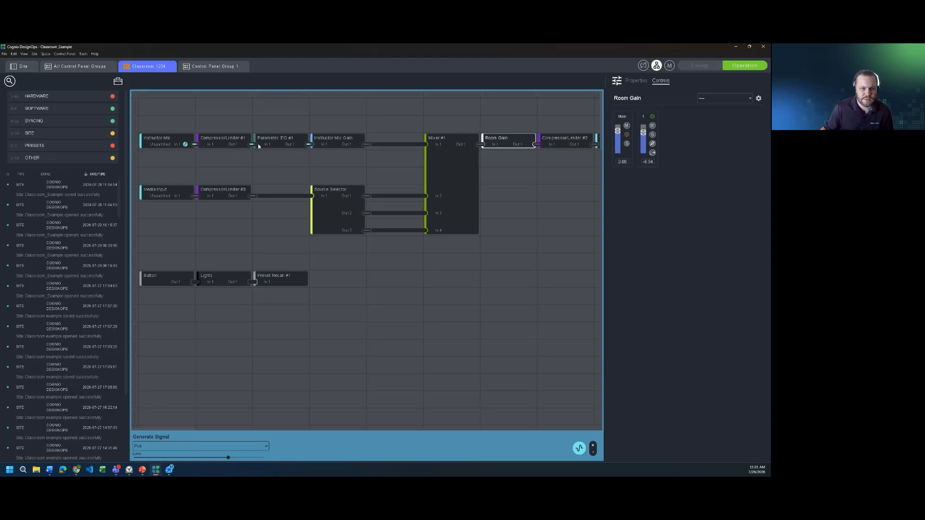
# - Raise channel 1 of Instructor Mic Gain to about -4.5 and follow the signal path through to the amp output
pyautogui.click(339, 141)
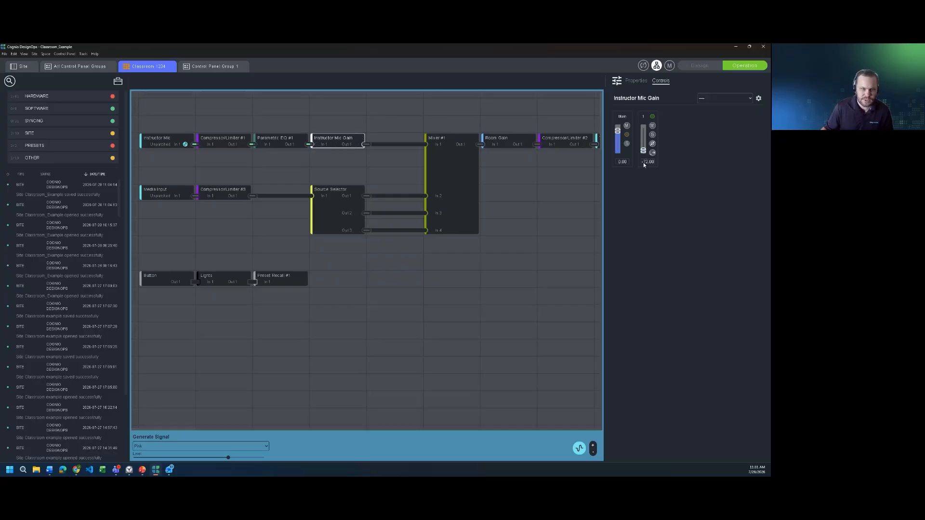
pyautogui.moveTo(643, 151); pyautogui.dragTo(643, 134)
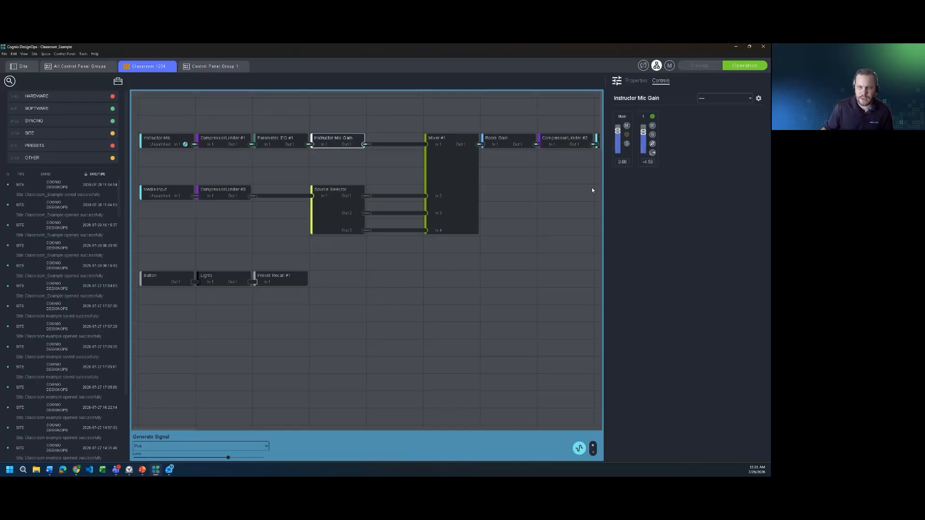
pyautogui.moveTo(382, 297); pyautogui.dragTo(397, 289)
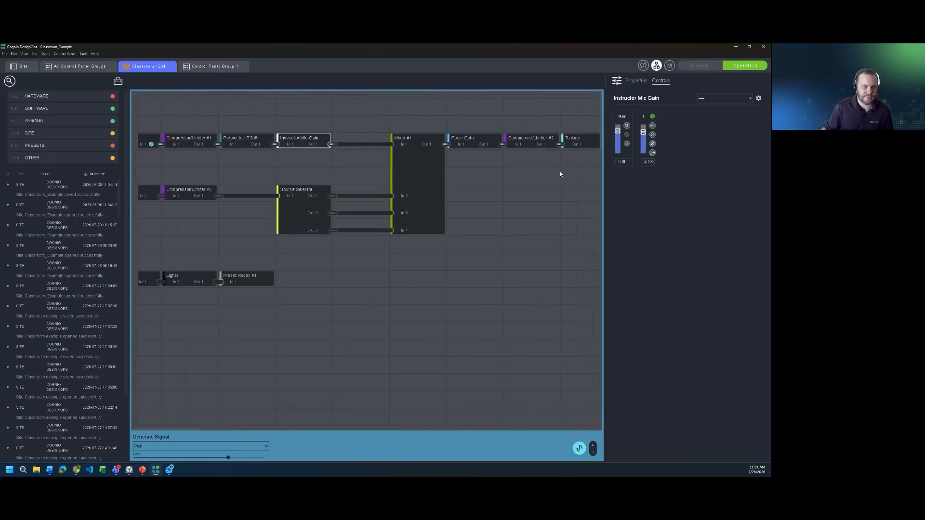
# - Test the Classroom 1234 control panel by nudging the fader up, lowering it past mid-travel and selecting OFF, and return to Design mode
pyautogui.click(216, 67)
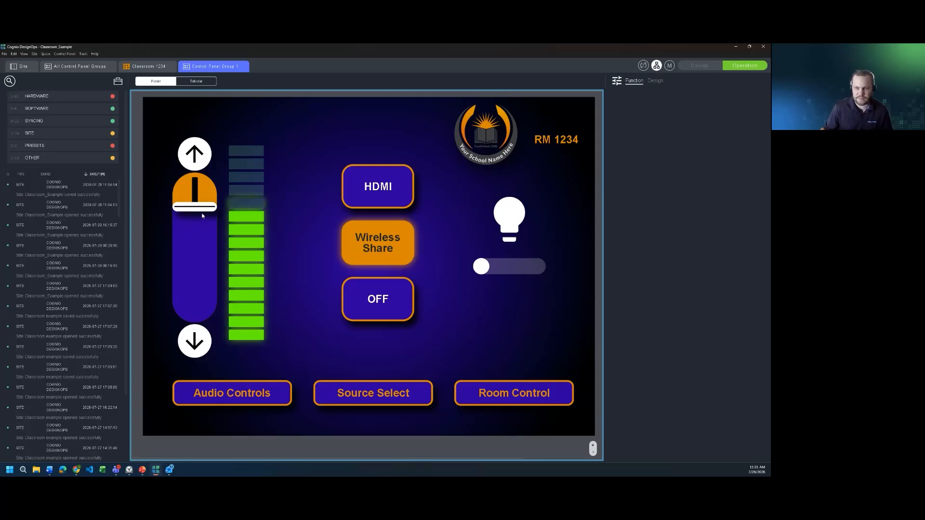
pyautogui.moveTo(202, 209)
pyautogui.mouseDown()
pyautogui.moveTo(200, 274)
pyautogui.moveTo(201, 203)
pyautogui.mouseUp()
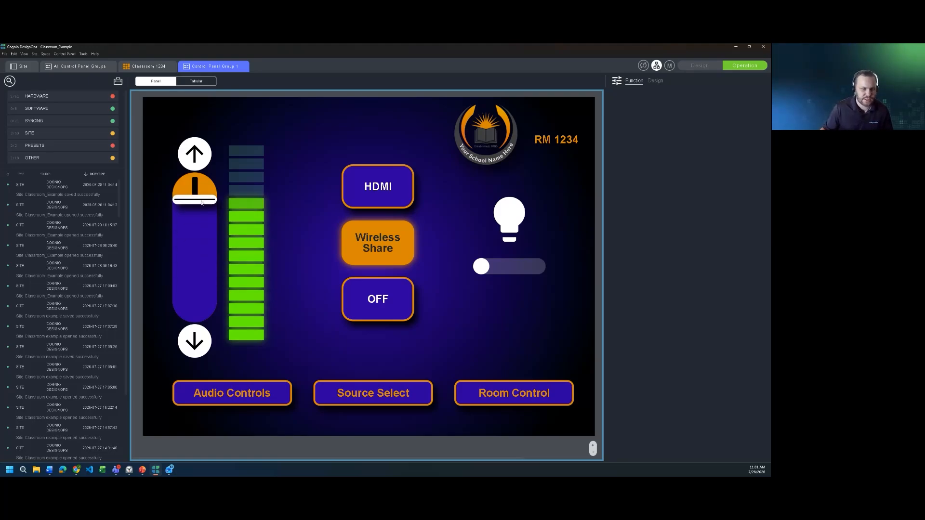
pyautogui.moveTo(201, 203); pyautogui.dragTo(197, 263)
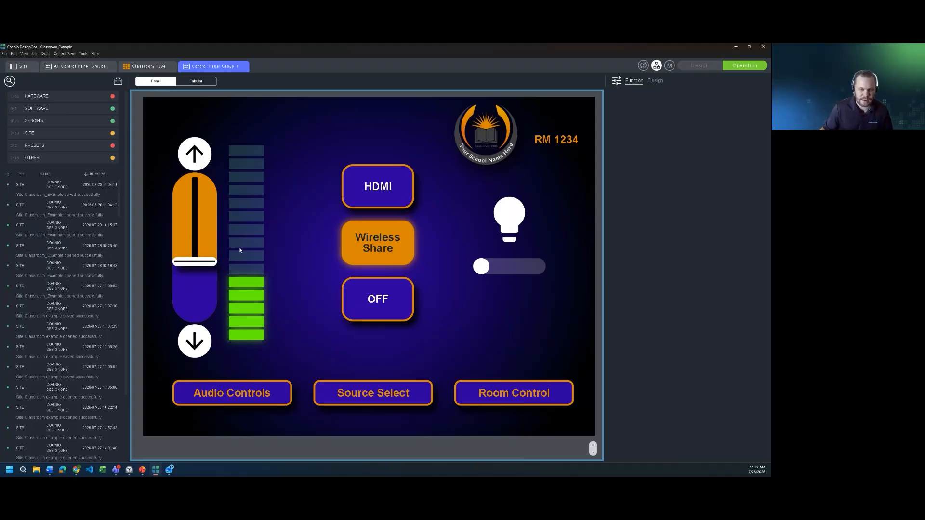
pyautogui.click(385, 304)
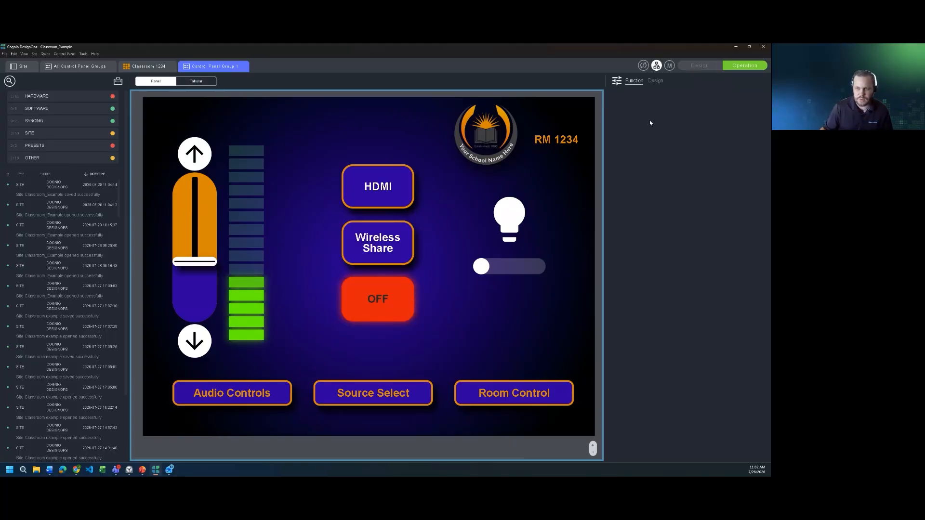
pyautogui.click(699, 65)
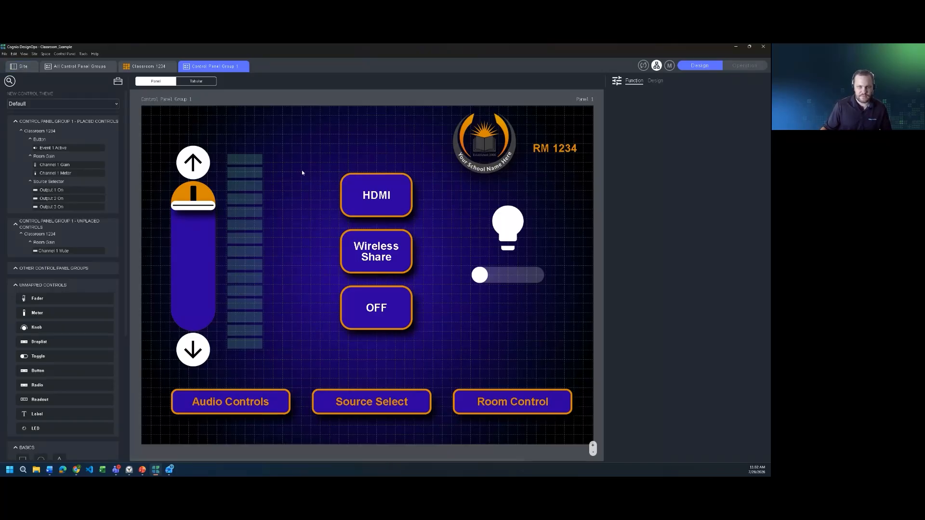
# - Duplicate the Classroom 1234 space on the site overview and rename the copy Classroom 1235
pyautogui.click(23, 66)
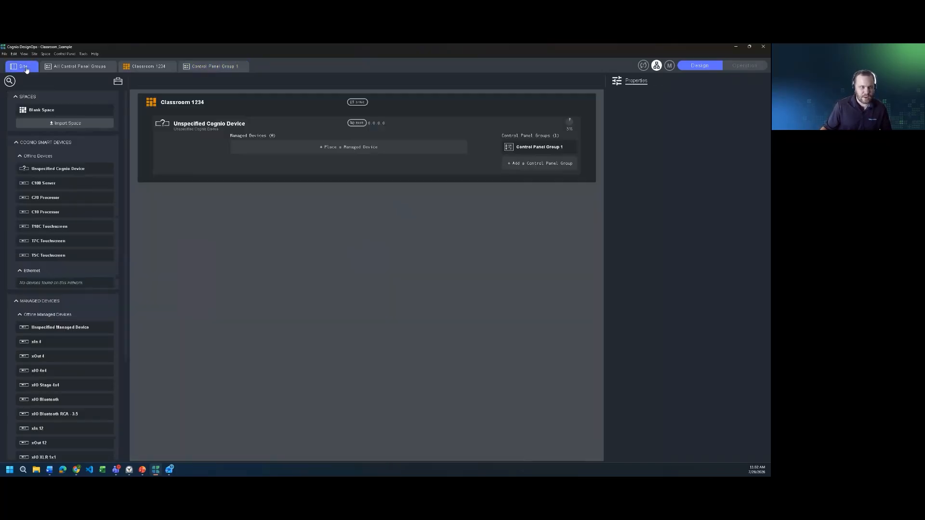
pyautogui.click(188, 105)
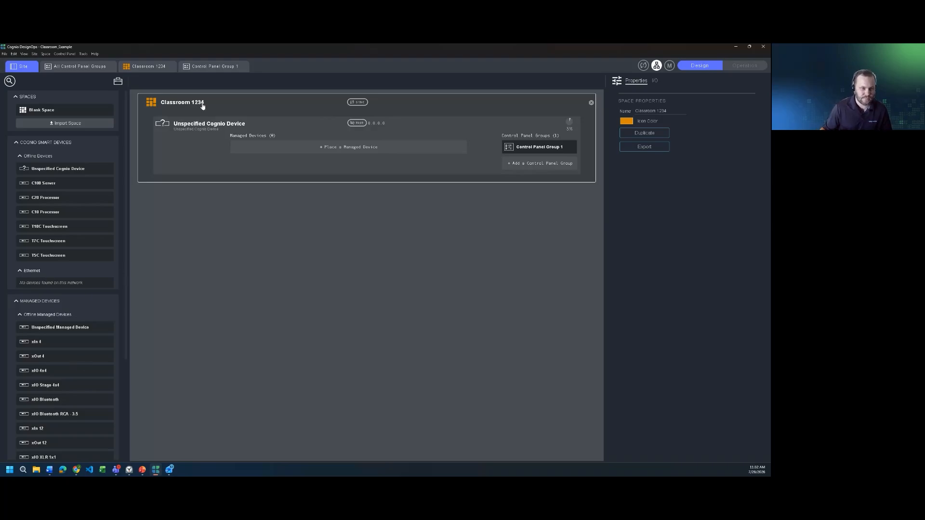
pyautogui.click(635, 133)
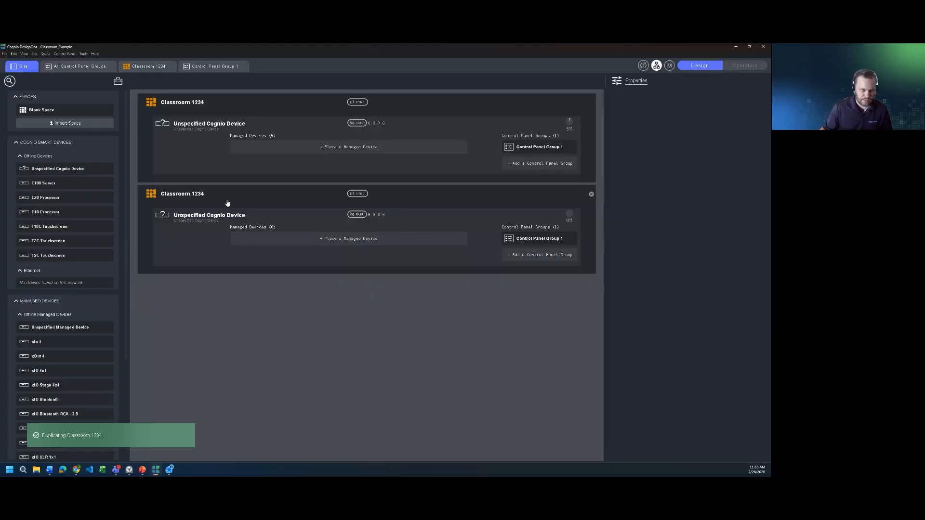
pyautogui.click(668, 112)
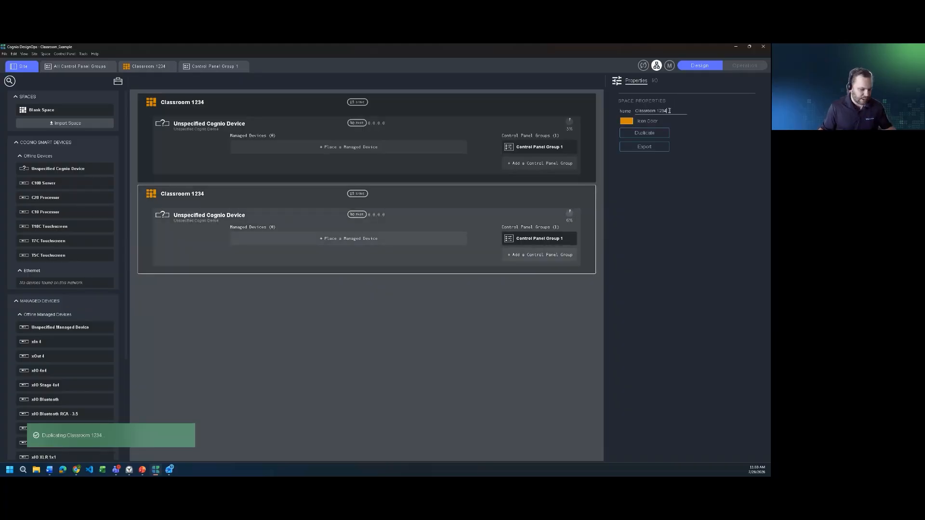
pyautogui.press('BackSpace')
pyautogui.write('5')
pyautogui.click(351, 303)
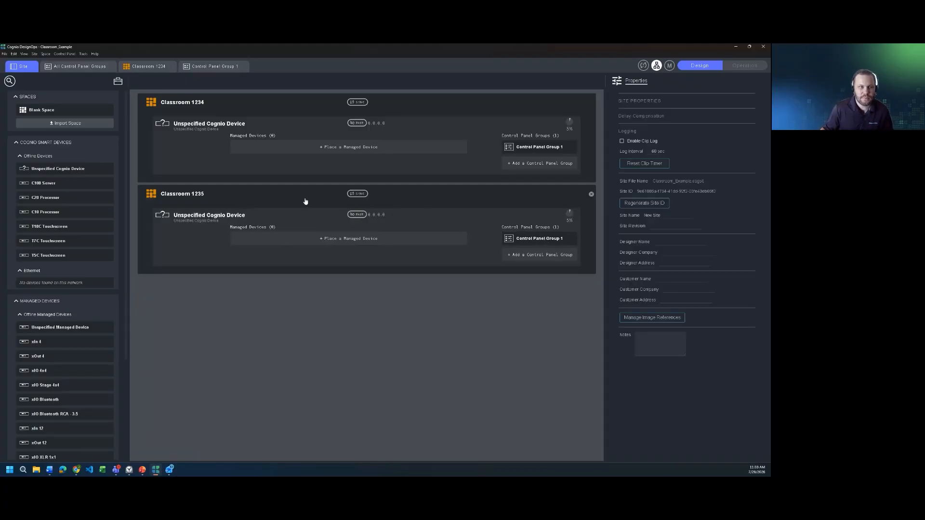
# - Change the room label on the Classroom 1235 control panel to RM 1235
pyautogui.click(78, 71)
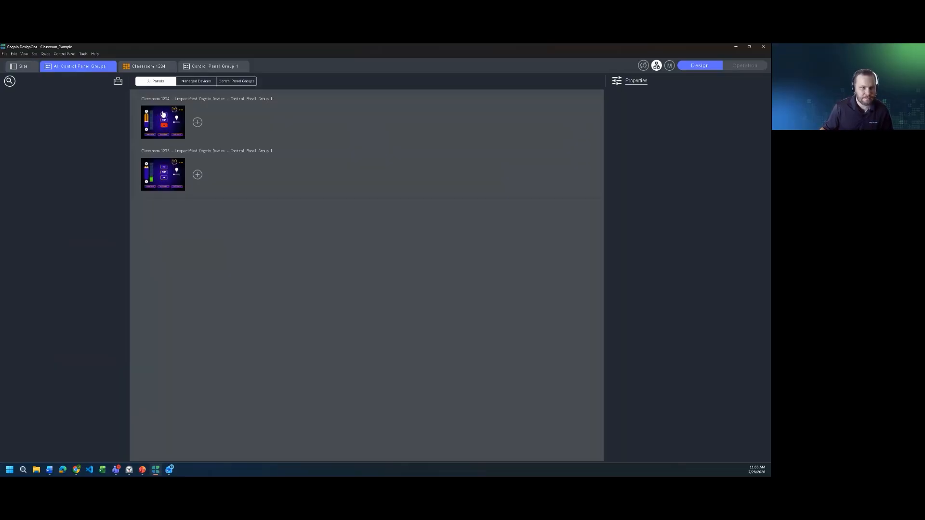
pyautogui.click(164, 169)
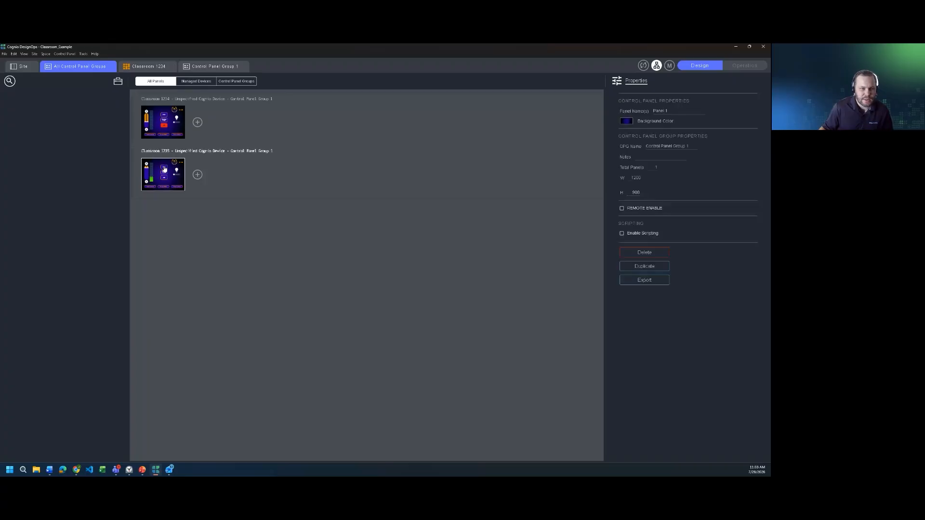
pyautogui.doubleClick(164, 169)
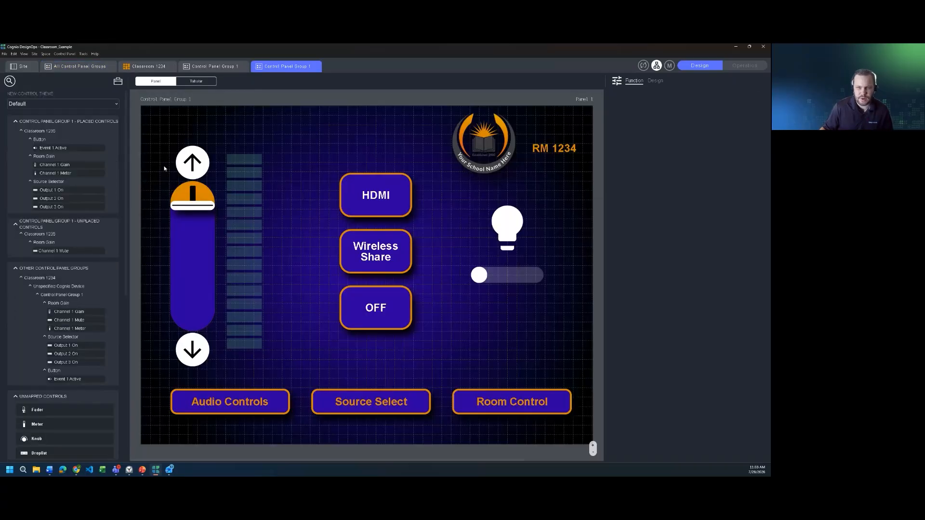
pyautogui.click(559, 152)
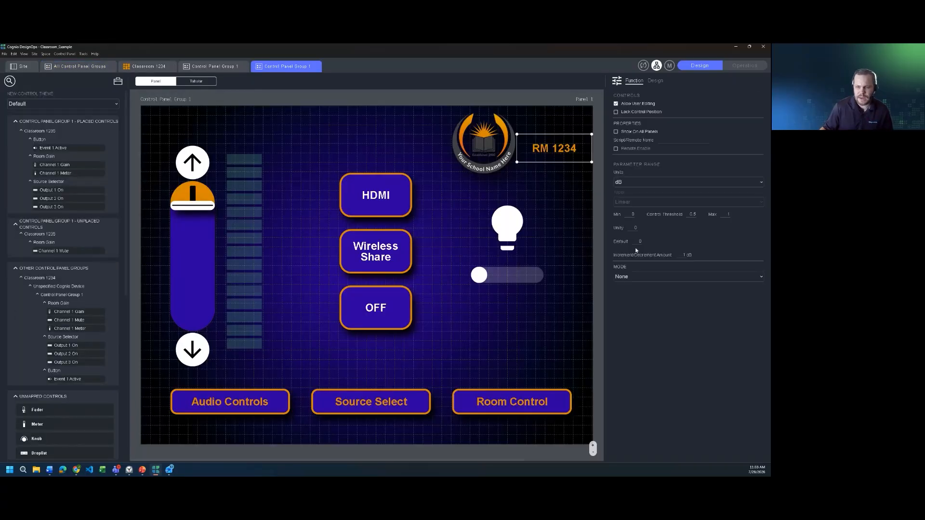
pyautogui.click(656, 81)
pyautogui.scroll(-3, 668, 285)
pyautogui.click(685, 365)
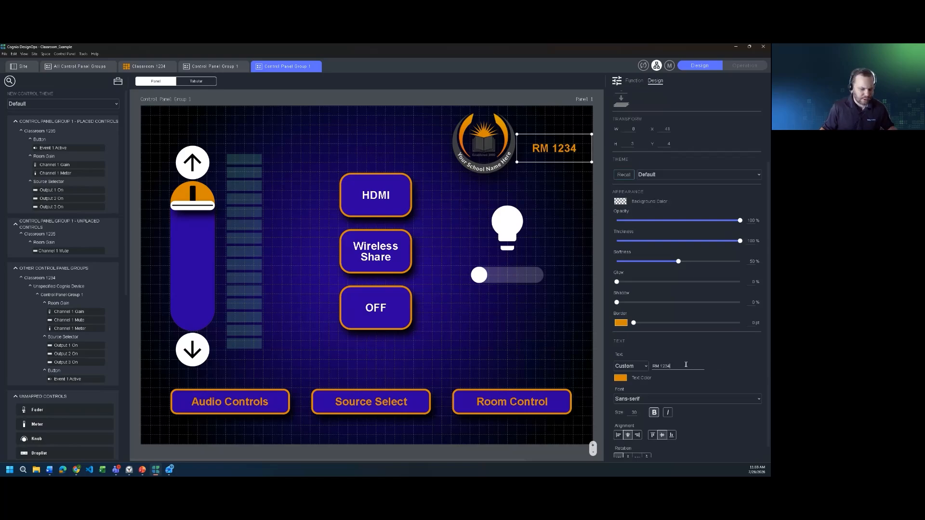
pyautogui.press('BackSpace')
pyautogui.write('5')
pyautogui.press('Return')
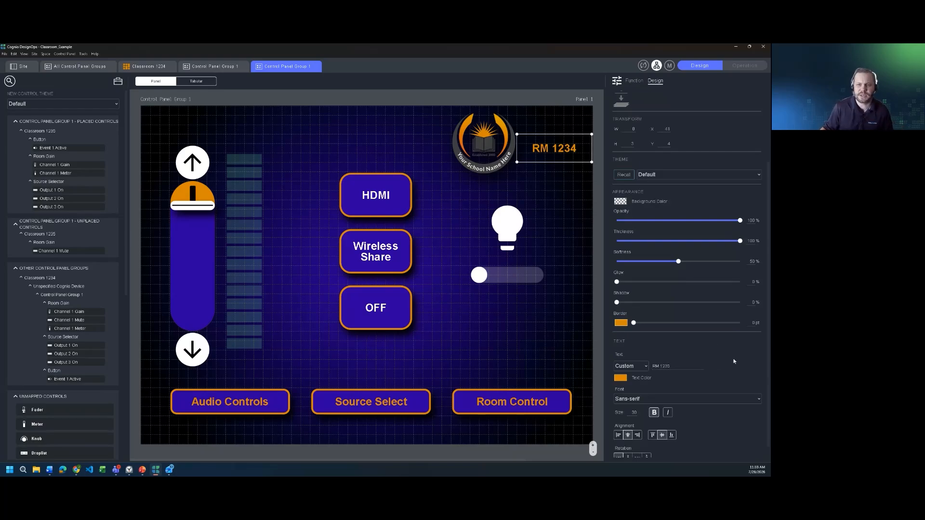
pyautogui.click(479, 325)
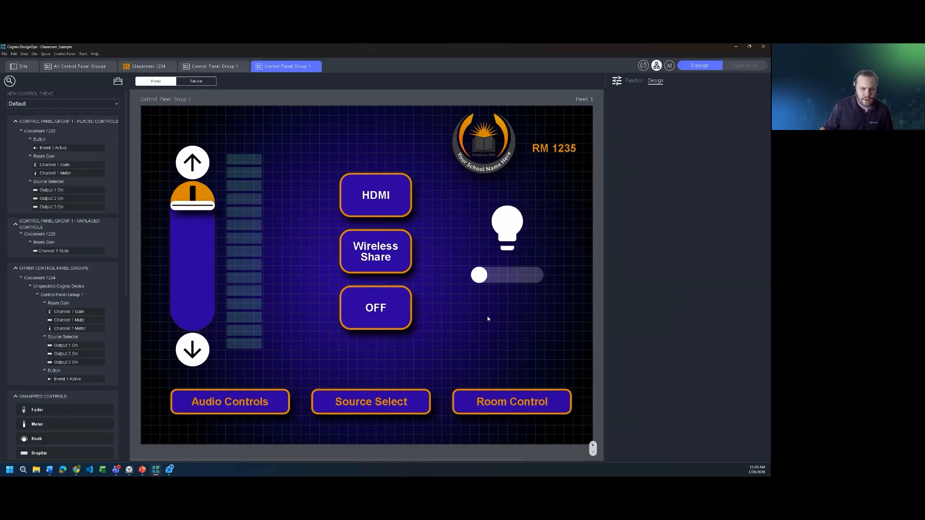
# - Put the Classroom 1235 control panel into Operation mode and lower its volume fader almost to the minimum
pyautogui.click(198, 242)
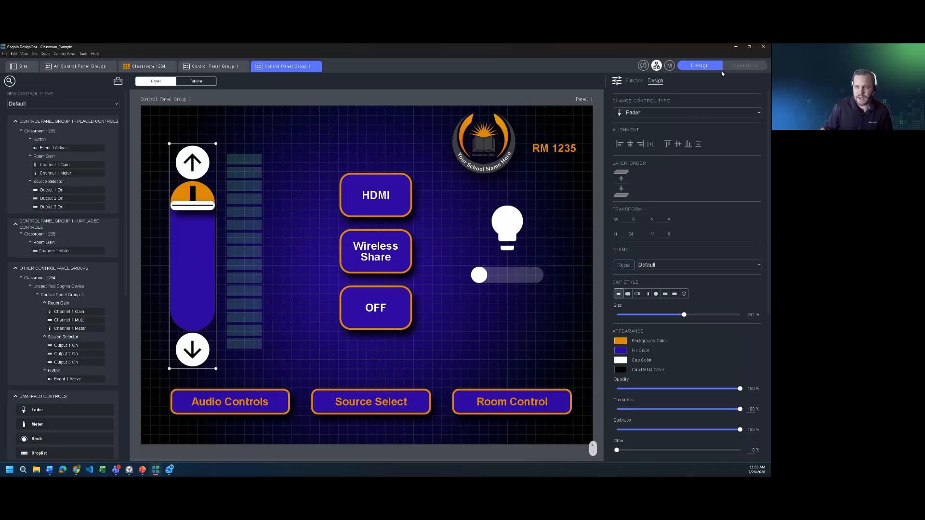
pyautogui.click(746, 66)
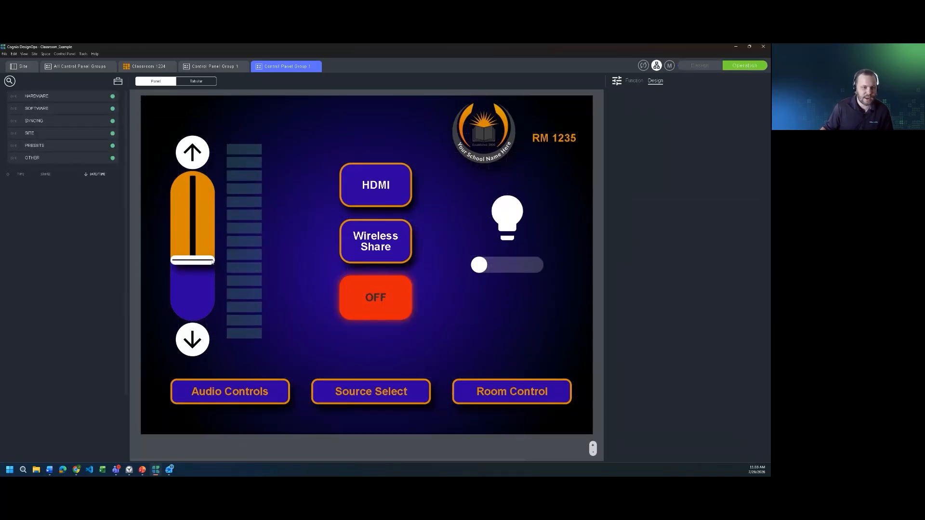
pyautogui.moveTo(208, 261); pyautogui.dragTo(217, 314)
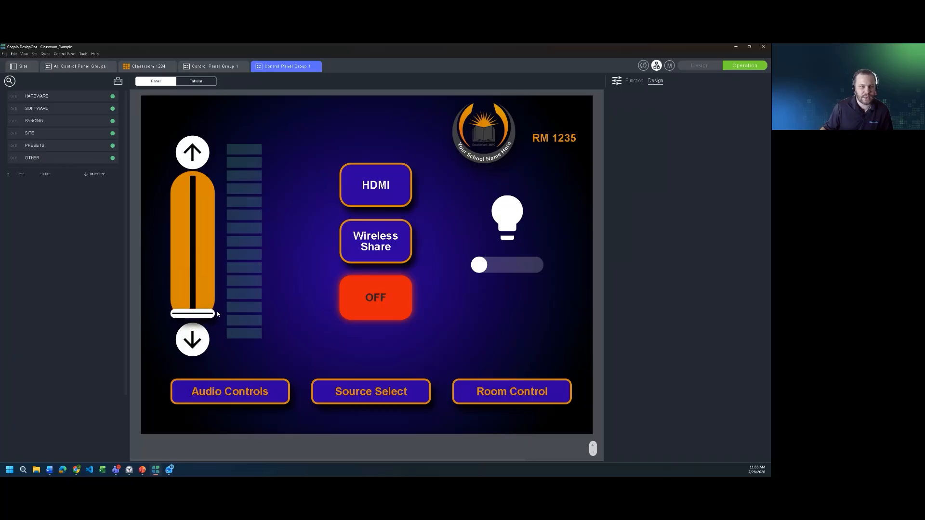
# - Raise channel 1 of Room Gain in Classroom 1234 to about -1.9 and compare the two rooms' control panels
pyautogui.click(147, 67)
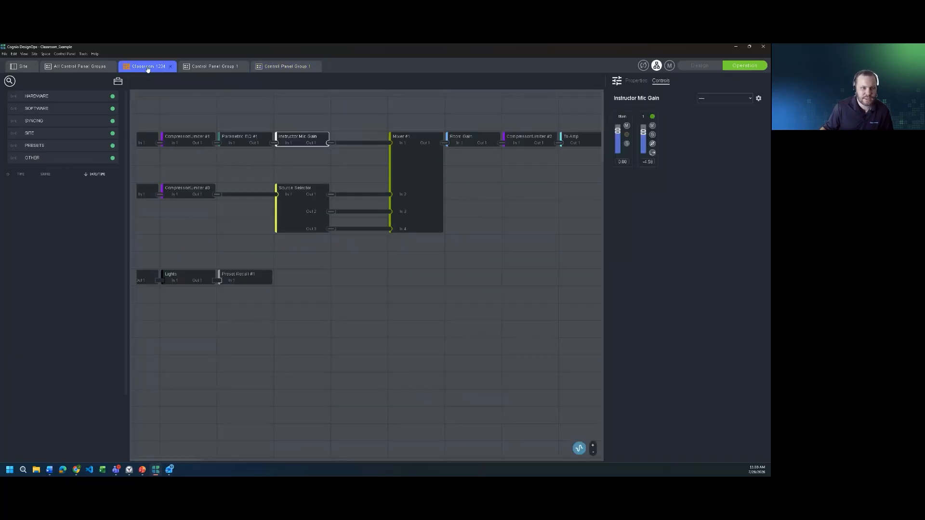
pyautogui.click(464, 140)
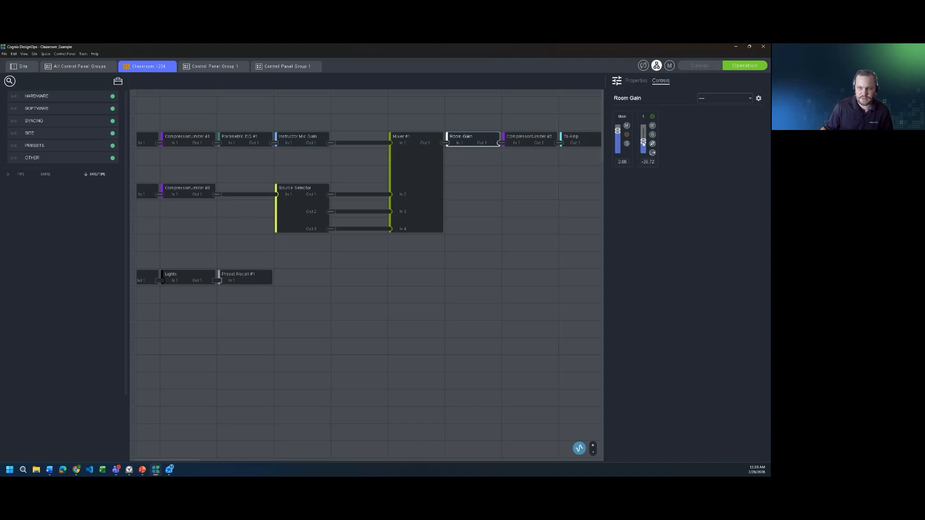
pyautogui.moveTo(643, 144); pyautogui.dragTo(644, 135)
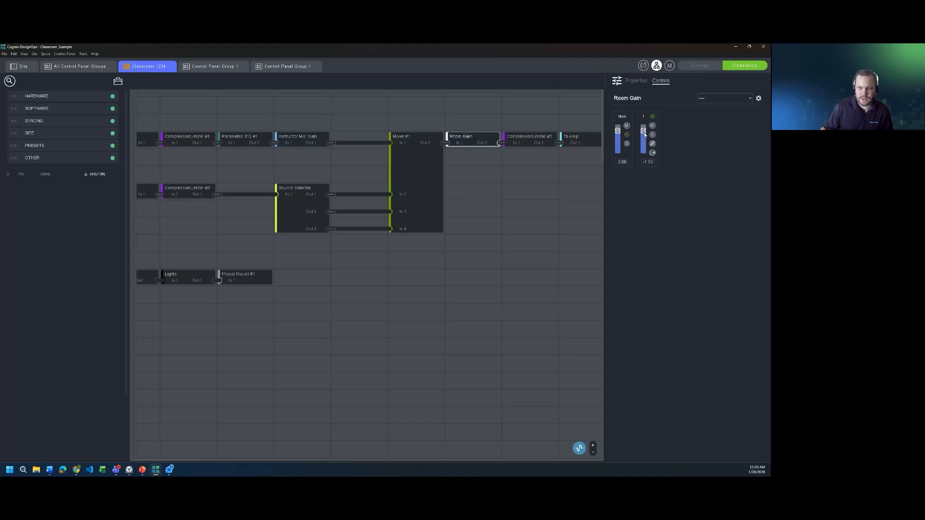
pyautogui.click(289, 66)
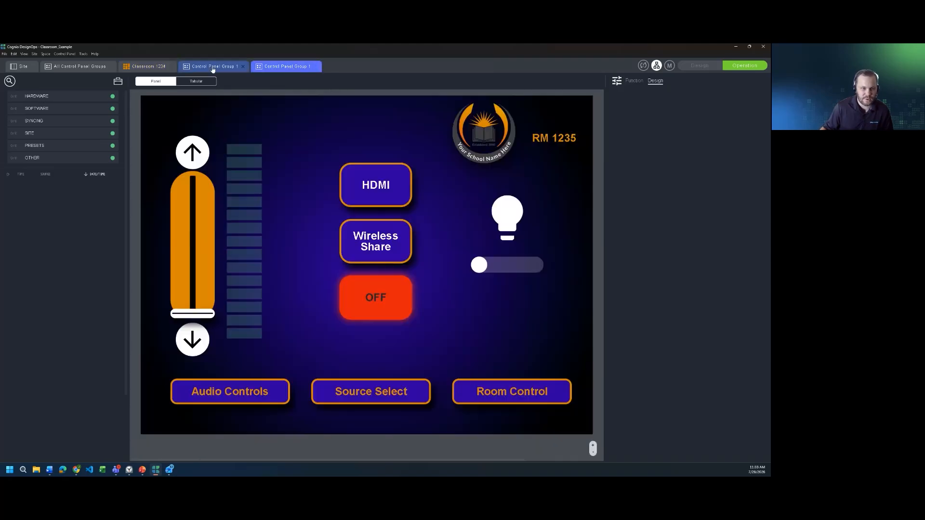
pyautogui.click(212, 66)
pyautogui.click(289, 67)
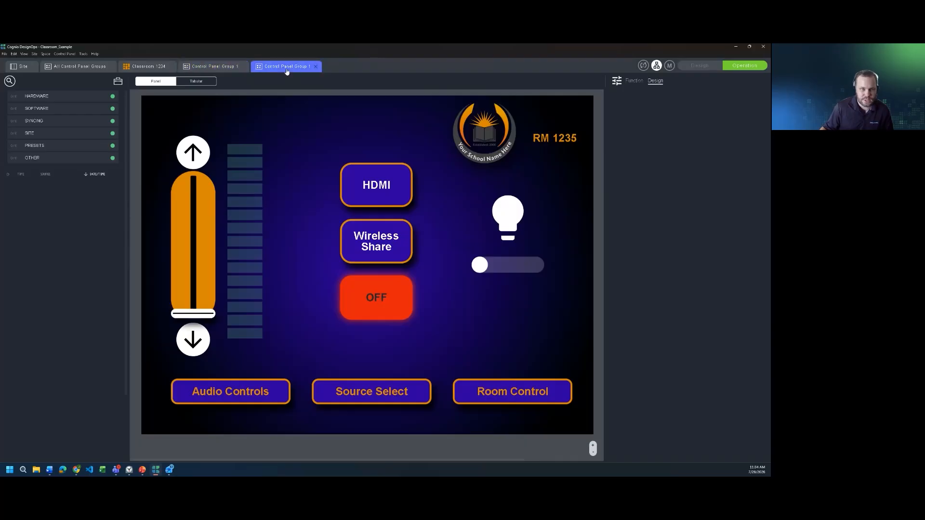
# - Open the Classroom 1235 layout and raise channel 1 of its Room Gain to about -10
pyautogui.click(17, 66)
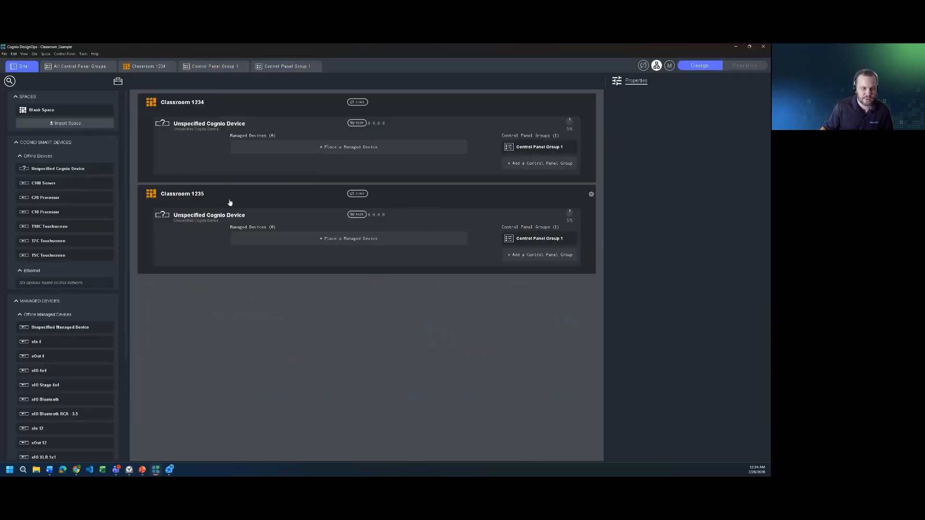
pyautogui.click(206, 194)
pyautogui.doubleClick(206, 194)
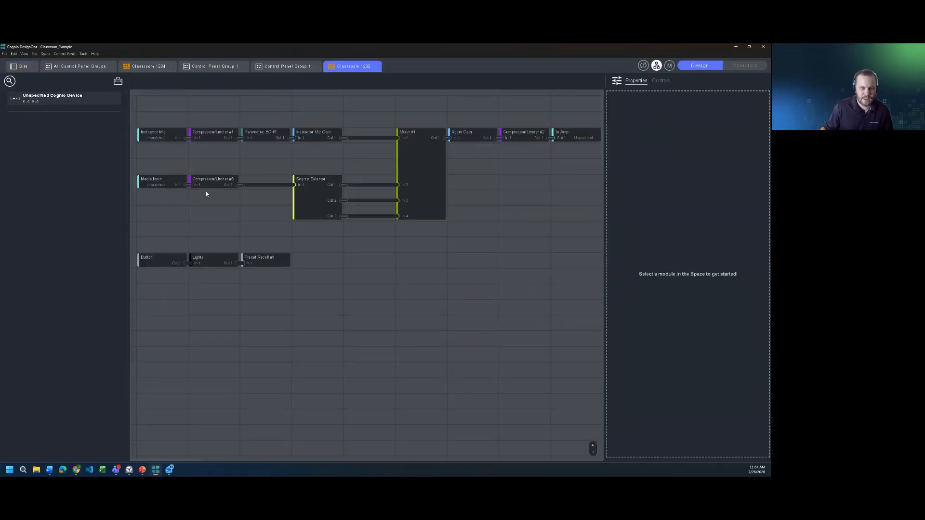
pyautogui.click(472, 132)
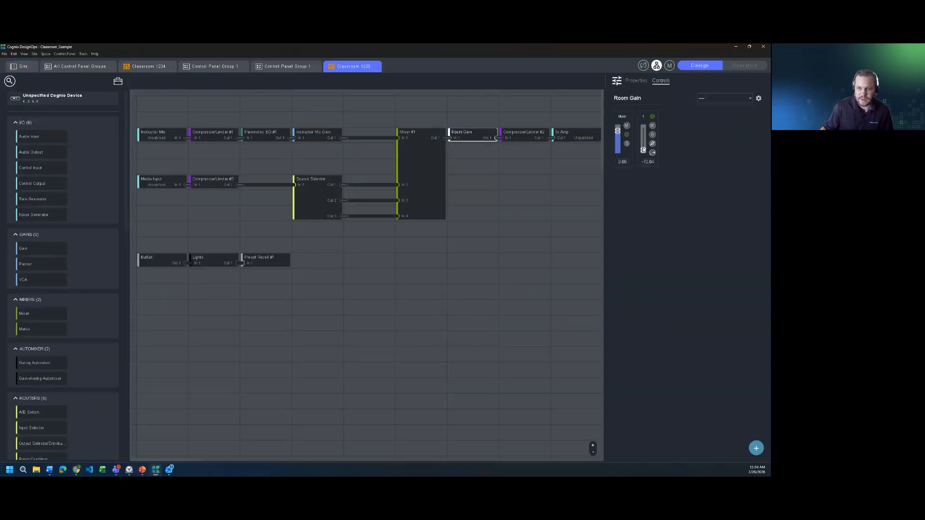
pyautogui.moveTo(643, 150); pyautogui.dragTo(644, 137)
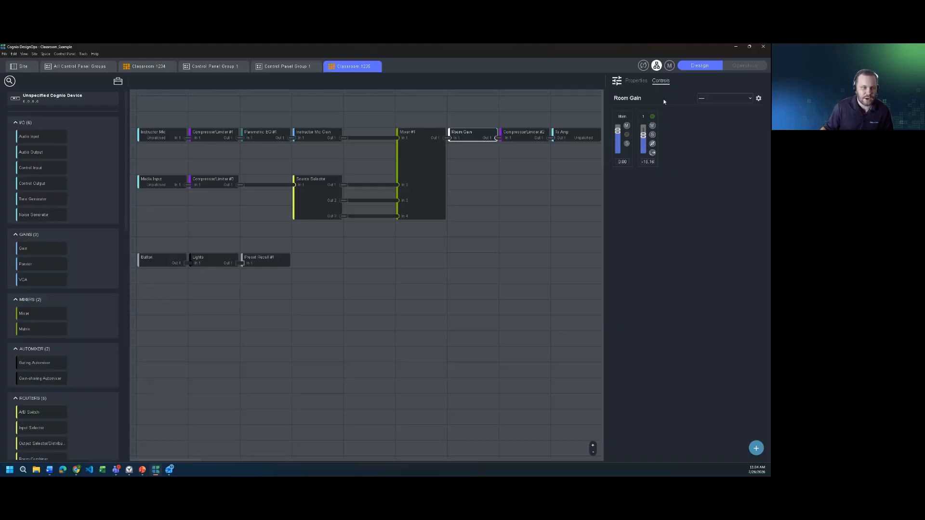
# - Duplicate the Classroom 1235 space twice and check the copies' panels in the overview of all control panel groups
pyautogui.click(26, 67)
pyautogui.click(234, 198)
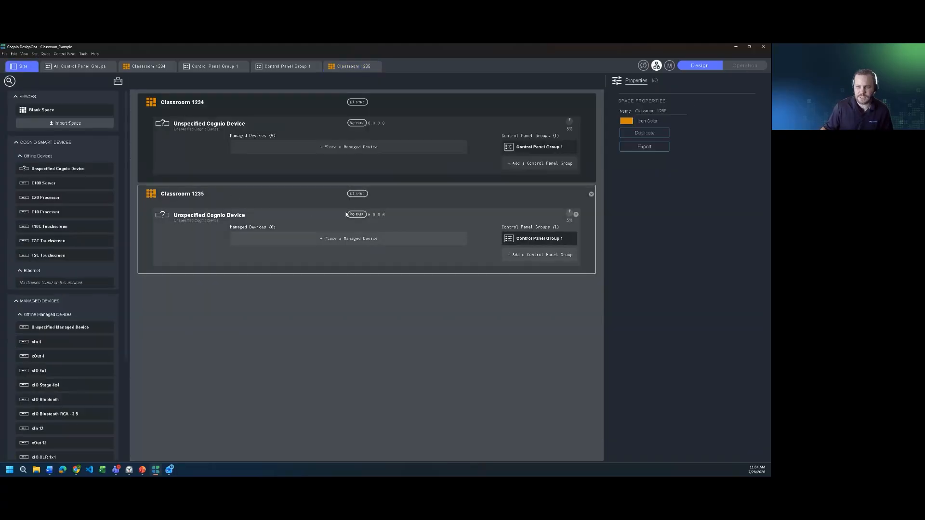
pyautogui.click(644, 132)
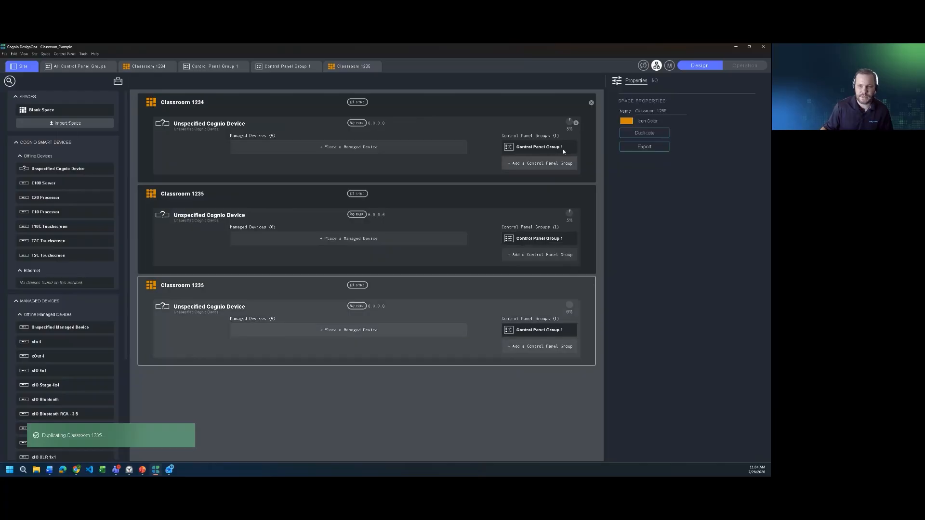
pyautogui.click(636, 132)
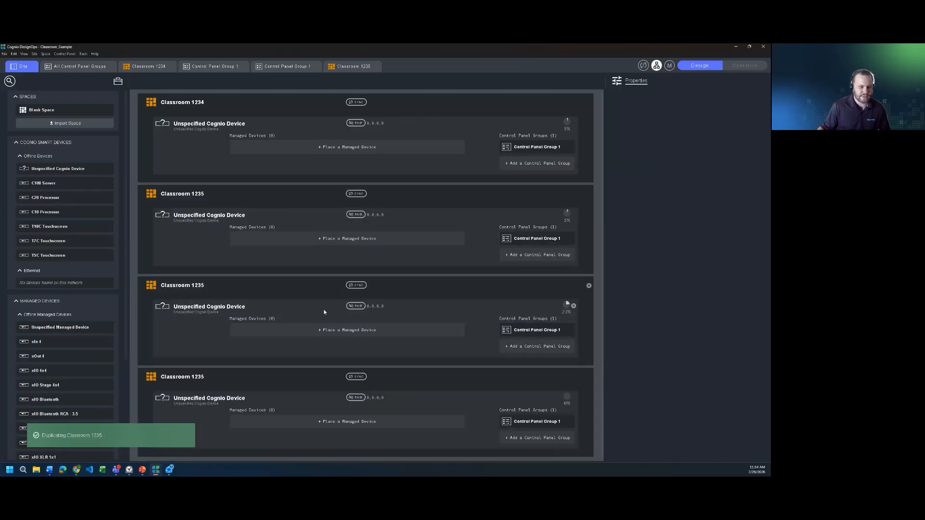
pyautogui.click(77, 66)
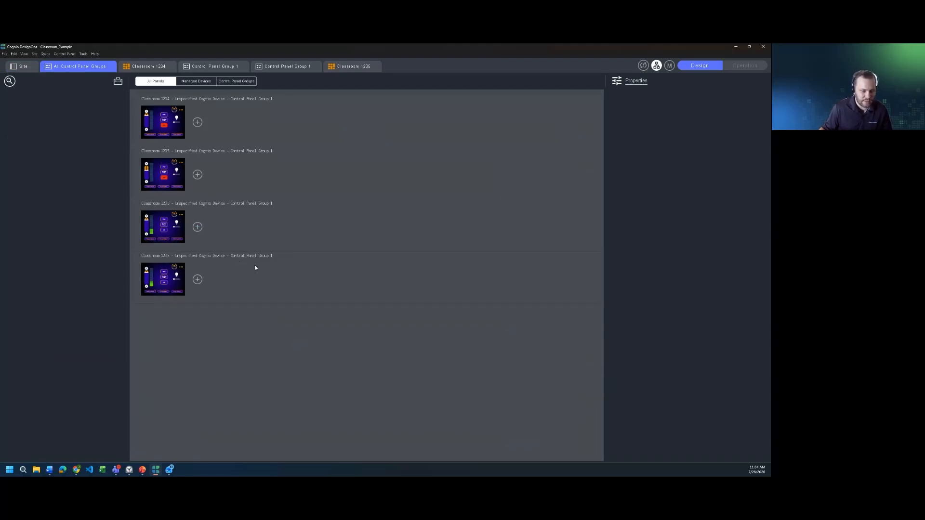
# - Delete all three Classroom 1235 spaces from the site
pyautogui.click(22, 66)
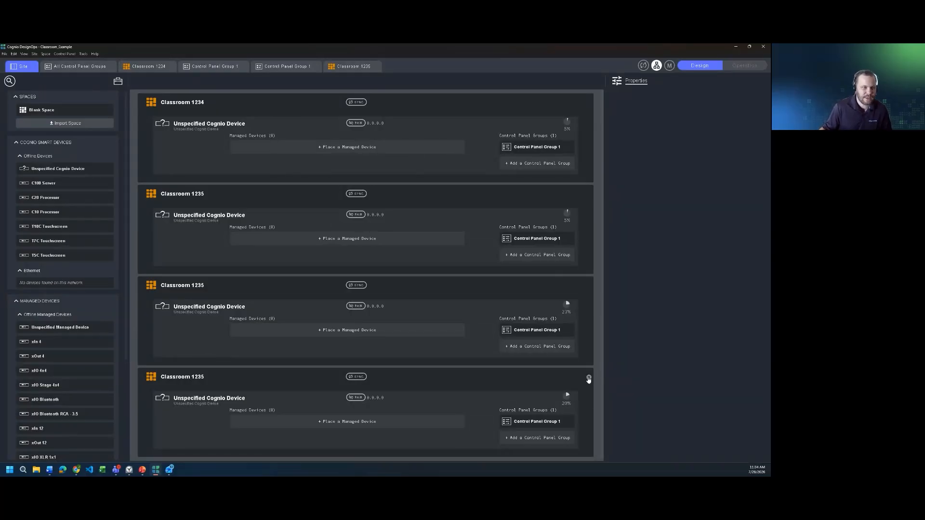
pyautogui.click(588, 379)
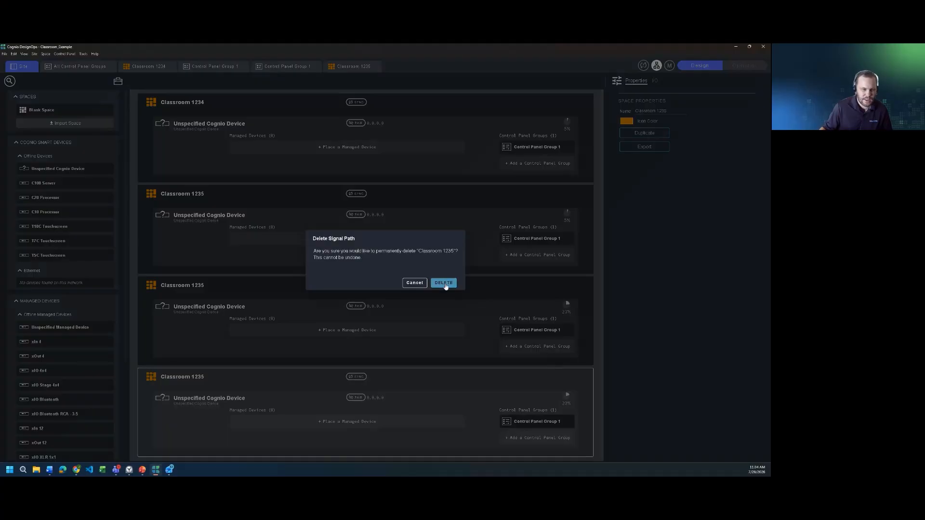
pyautogui.click(444, 284)
pyautogui.click(589, 287)
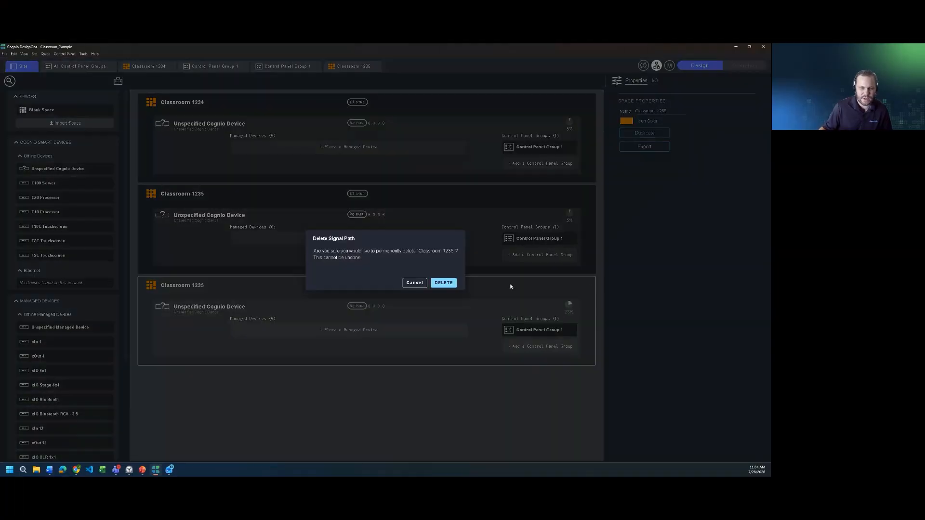
pyautogui.click(443, 282)
pyautogui.click(591, 196)
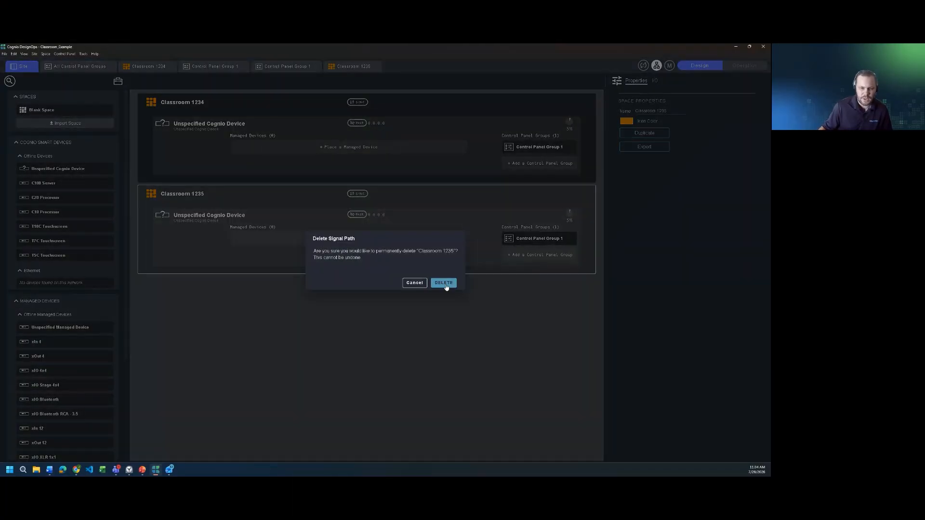
pyautogui.click(443, 283)
# - Open the Classroom 1234 space and its control panel, and view the School 1 and School 2 themes in the Custom Control Theme Manager
pyautogui.doubleClick(168, 107)
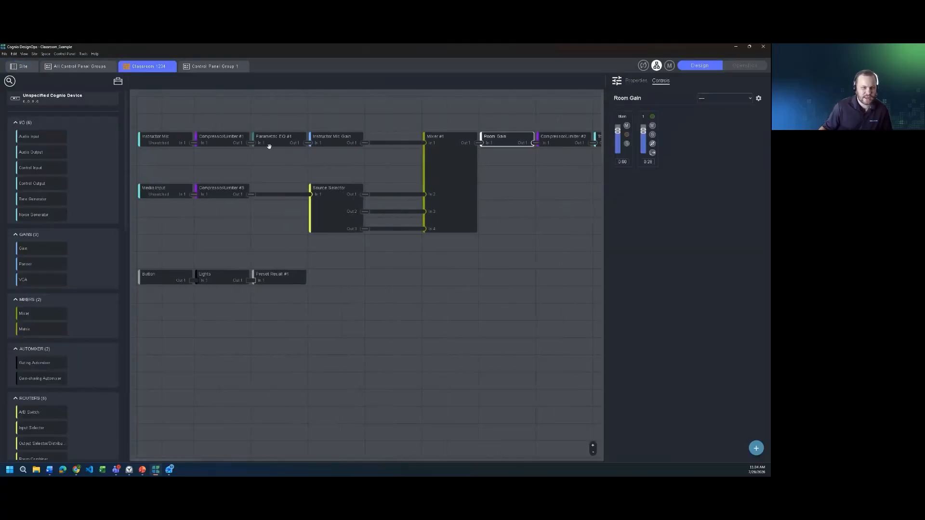
pyautogui.click(215, 68)
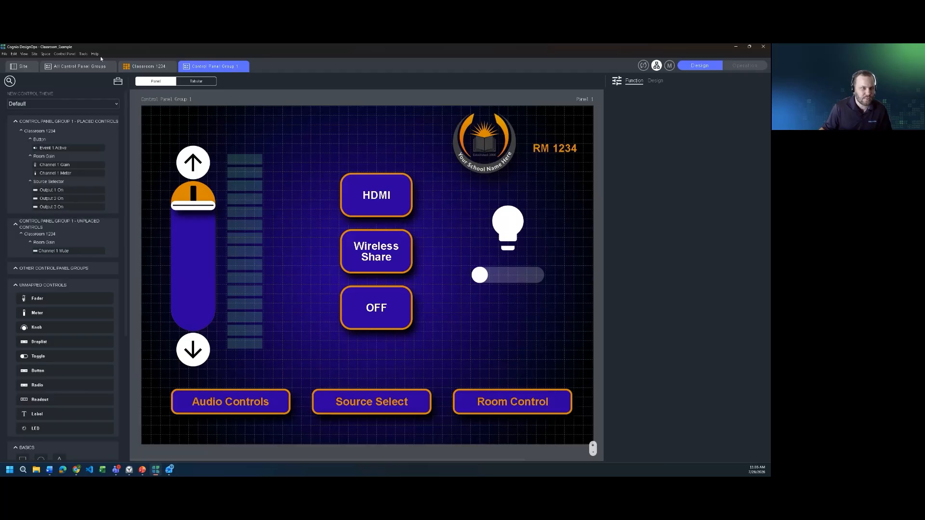
pyautogui.click(84, 54)
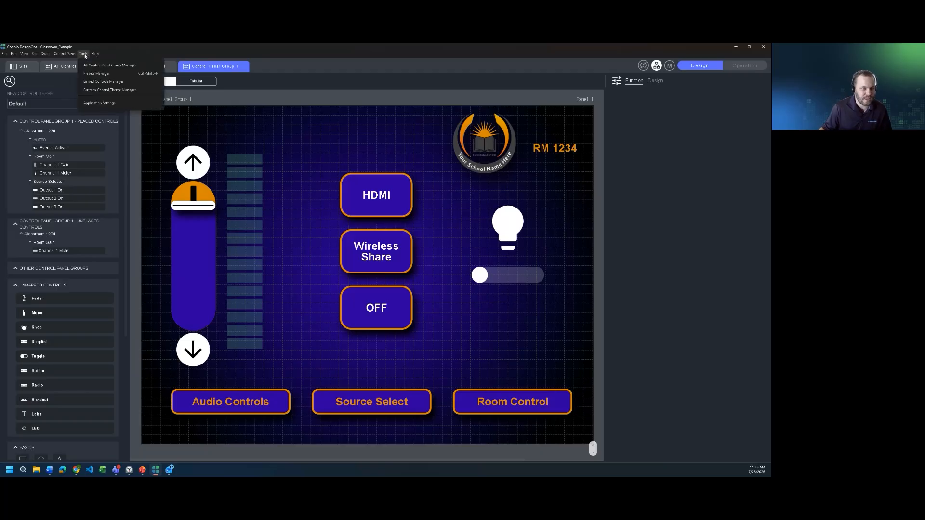
pyautogui.click(96, 90)
pyautogui.click(77, 178)
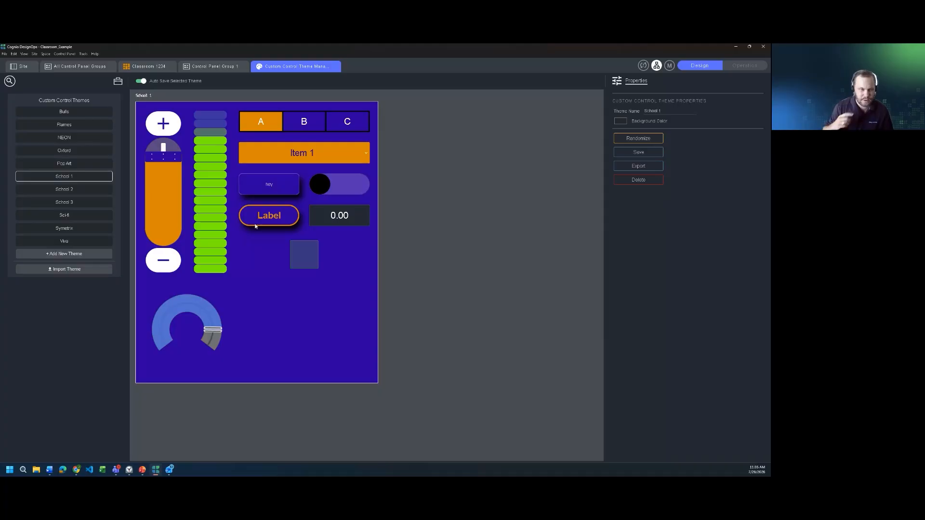
pyautogui.click(77, 189)
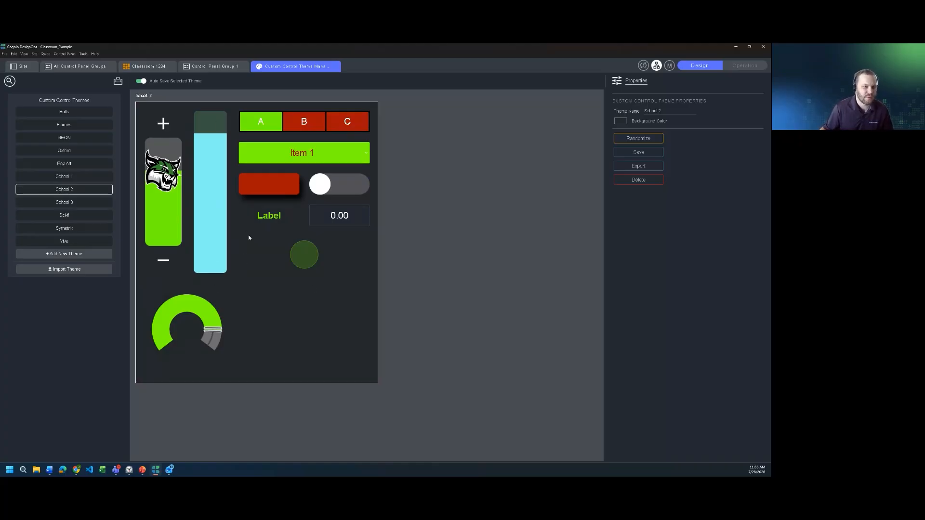
# - Apply the School 2 theme to the volume fader on the Classroom 1234 control panel
pyautogui.click(210, 67)
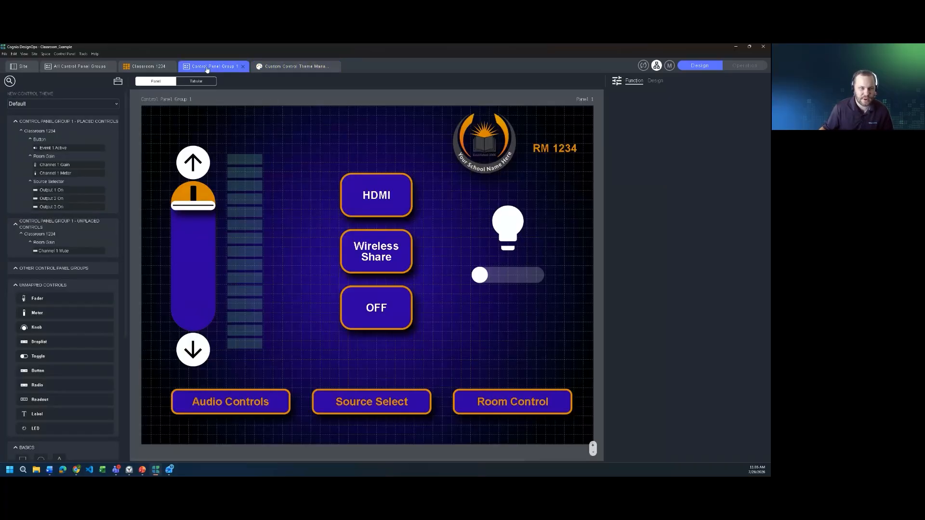
pyautogui.click(190, 208)
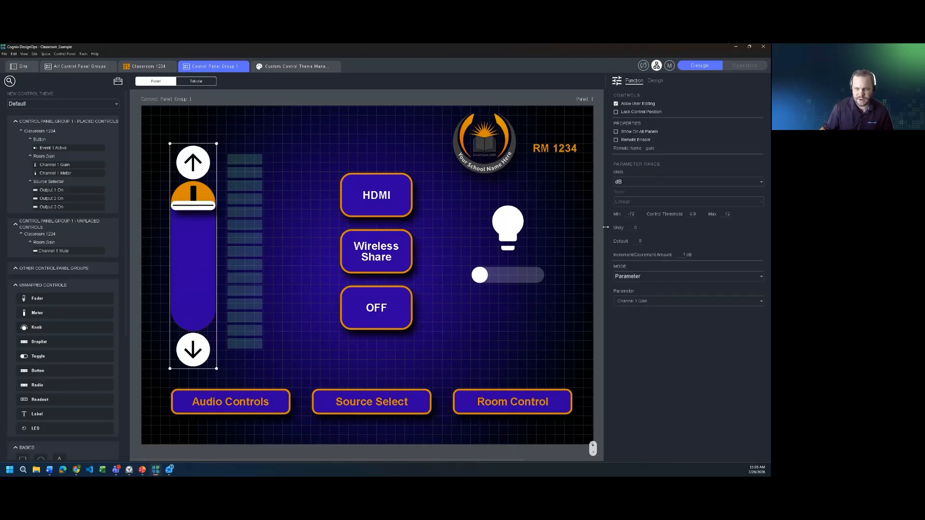
pyautogui.click(655, 80)
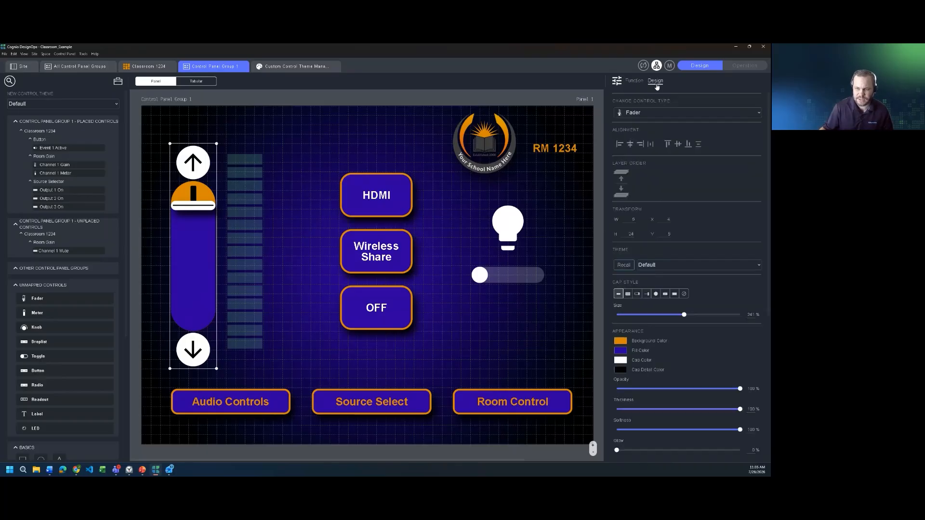
pyautogui.click(669, 265)
pyautogui.scroll(-3, 684, 305)
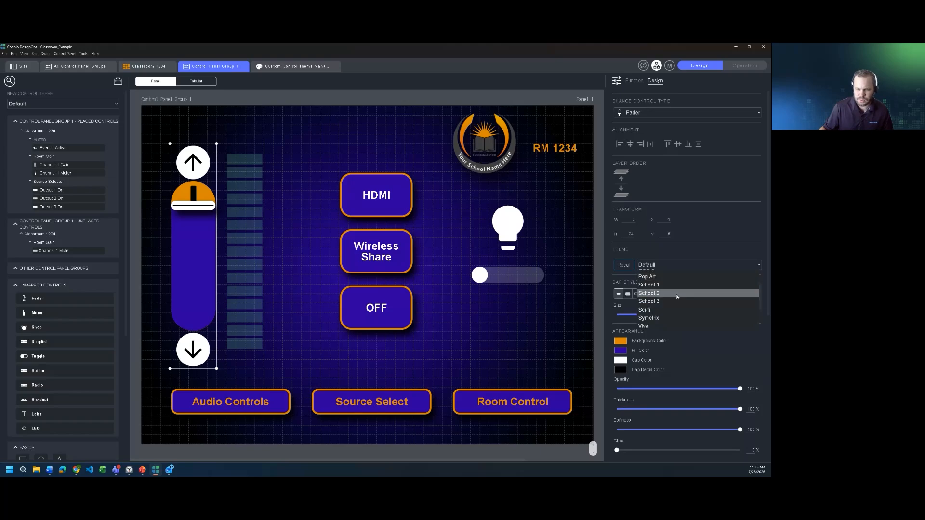
pyautogui.click(677, 293)
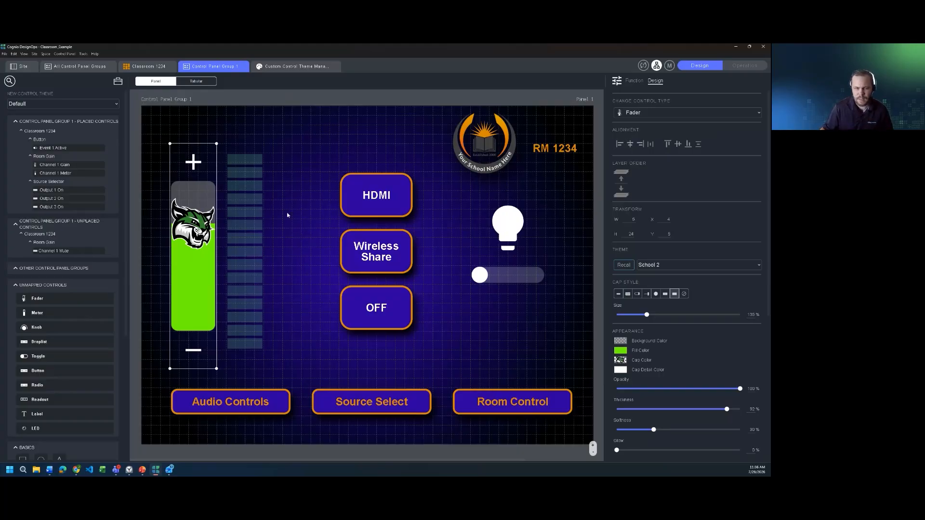
# - Lock the control position of the school logo on the panel
pyautogui.click(157, 122)
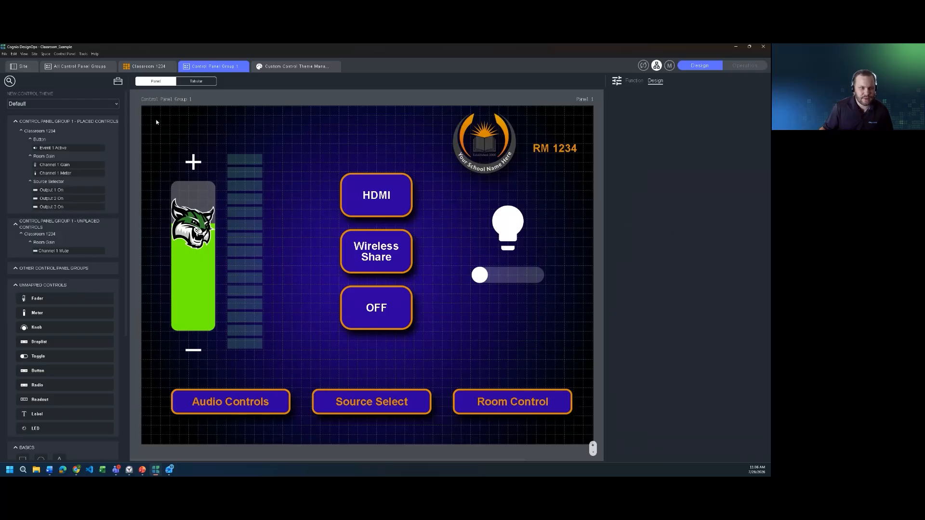
pyautogui.moveTo(154, 112); pyautogui.dragTo(376, 297)
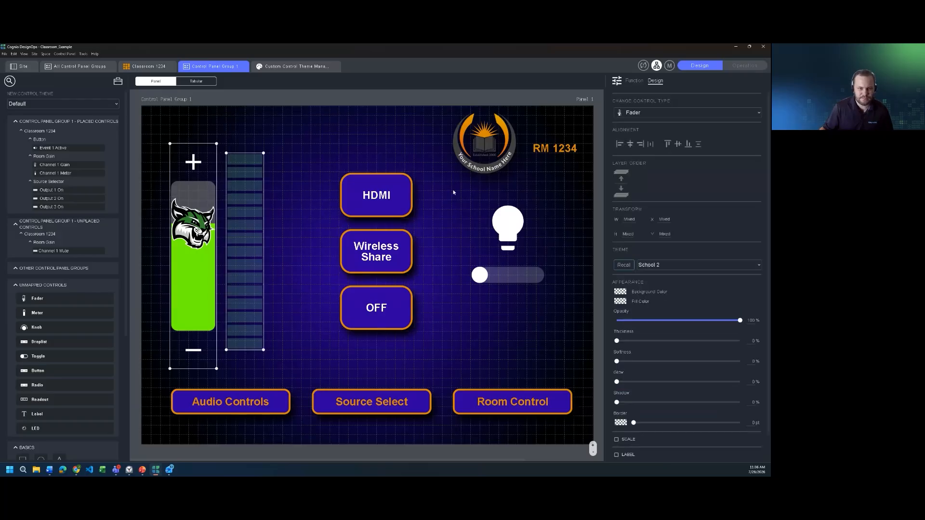
pyautogui.click(499, 152)
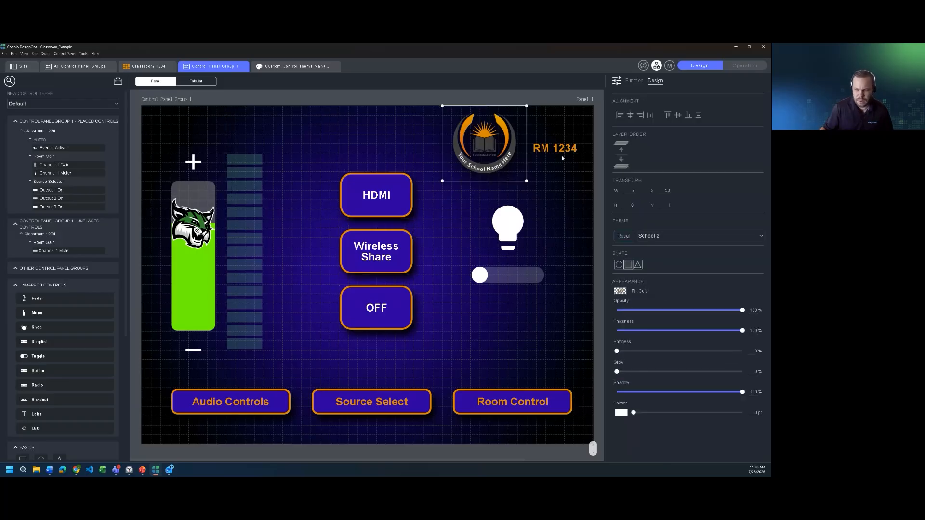
pyautogui.click(634, 81)
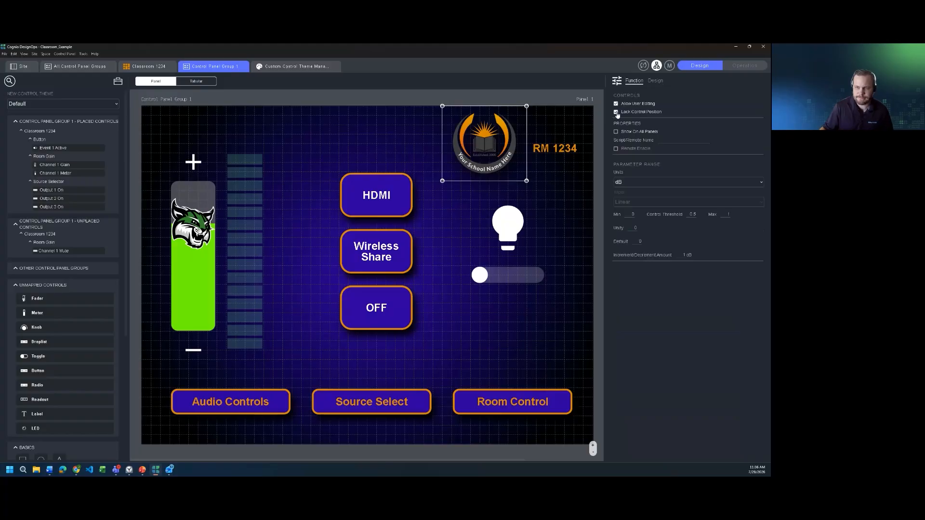
# - Select every panel control except the logo and apply the School 2 theme to the whole selection
pyautogui.click(154, 116)
pyautogui.moveTo(154, 115); pyautogui.dragTo(586, 427)
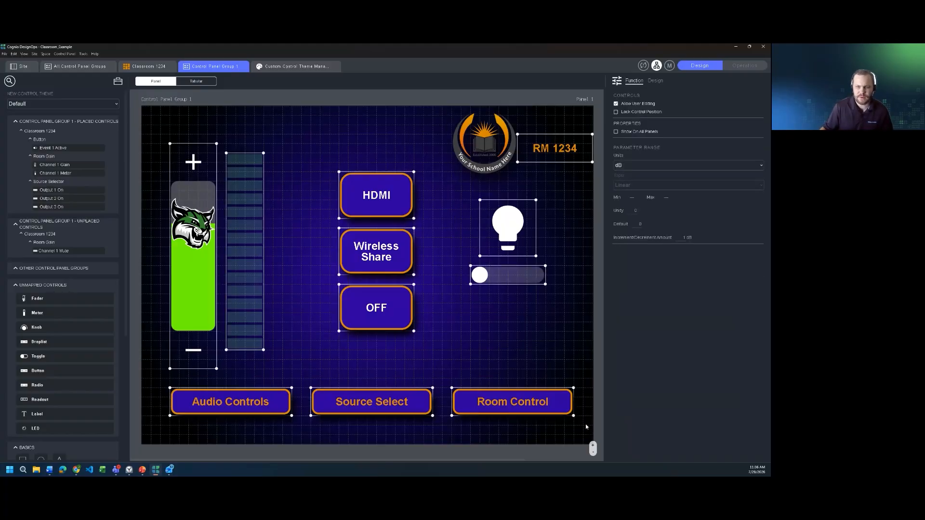
pyautogui.click(655, 82)
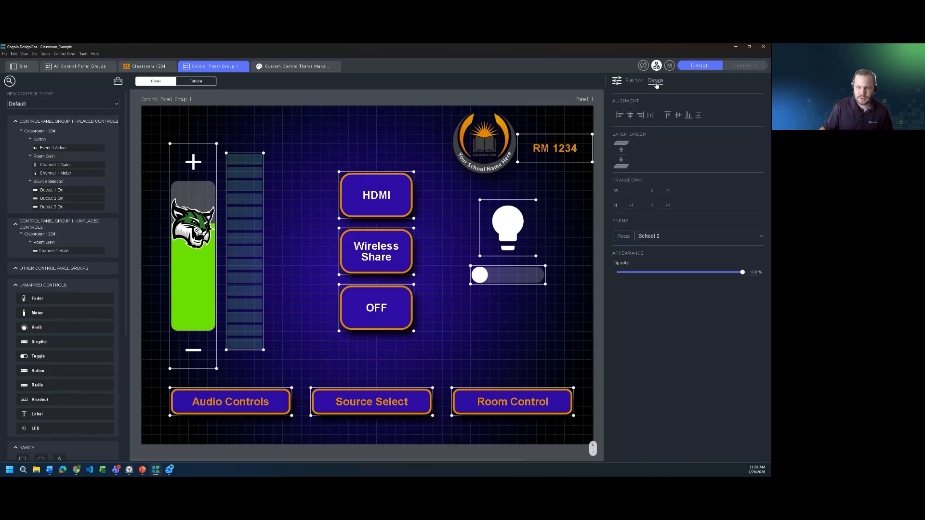
pyautogui.click(669, 236)
pyautogui.click(651, 293)
pyautogui.click(627, 238)
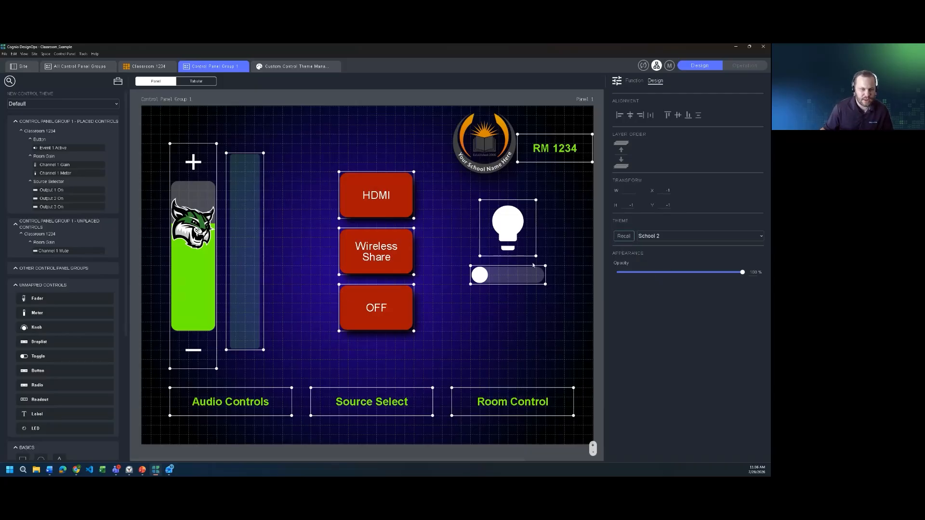
# - Switch the selected panel controls to the School 3 theme and clear the selection
pyautogui.click(679, 236)
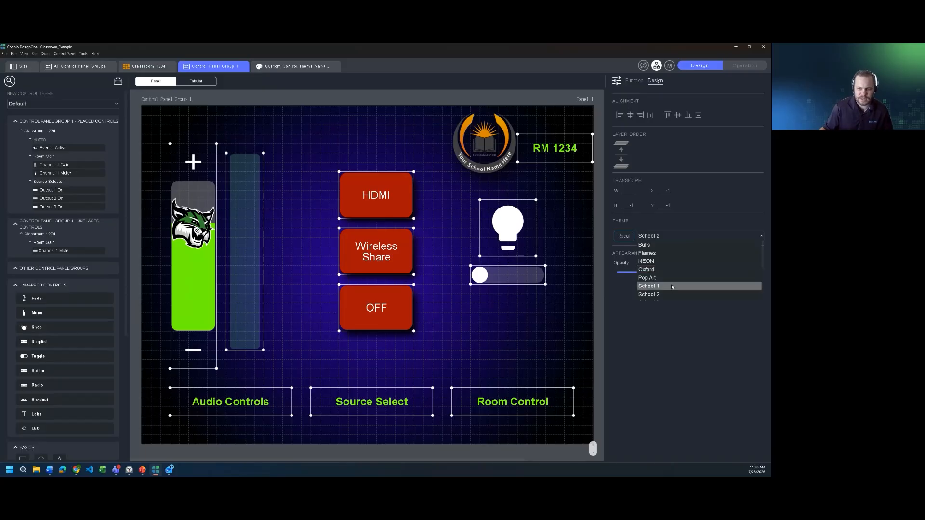
pyautogui.click(667, 273)
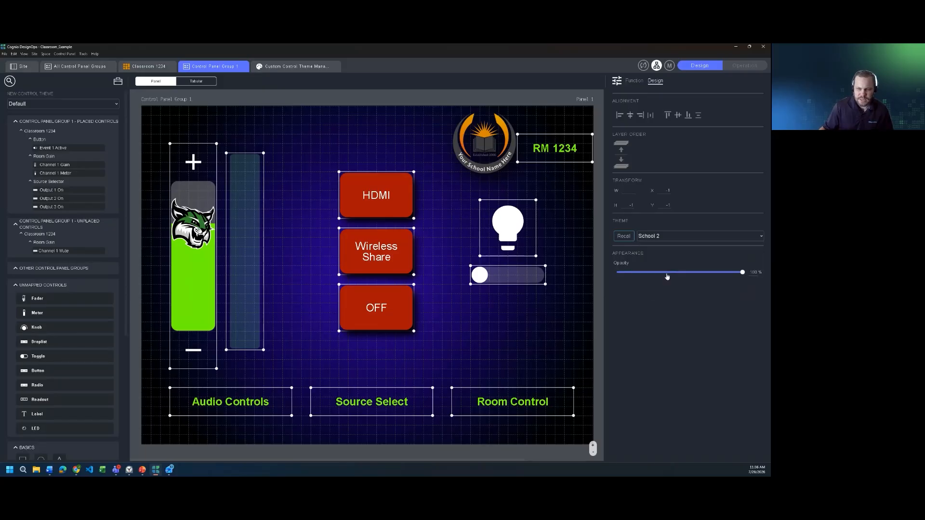
pyautogui.click(623, 236)
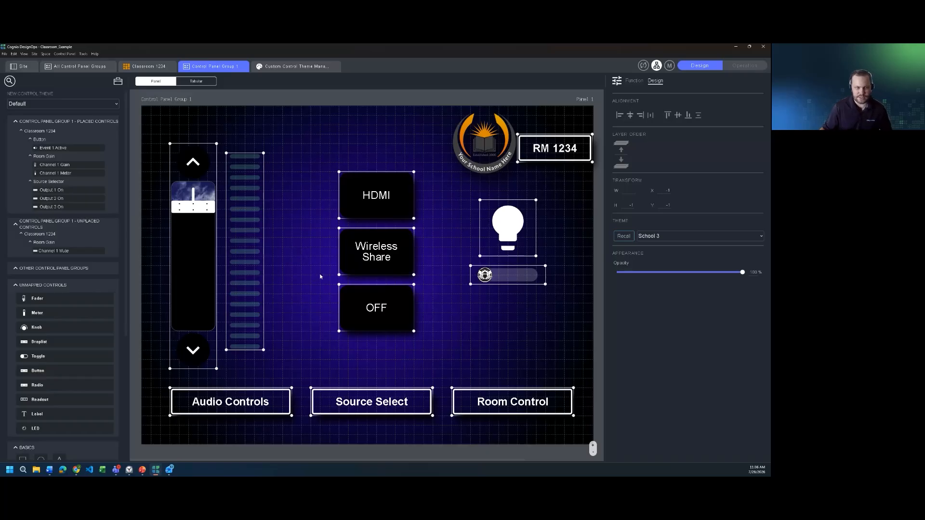
pyautogui.click(298, 251)
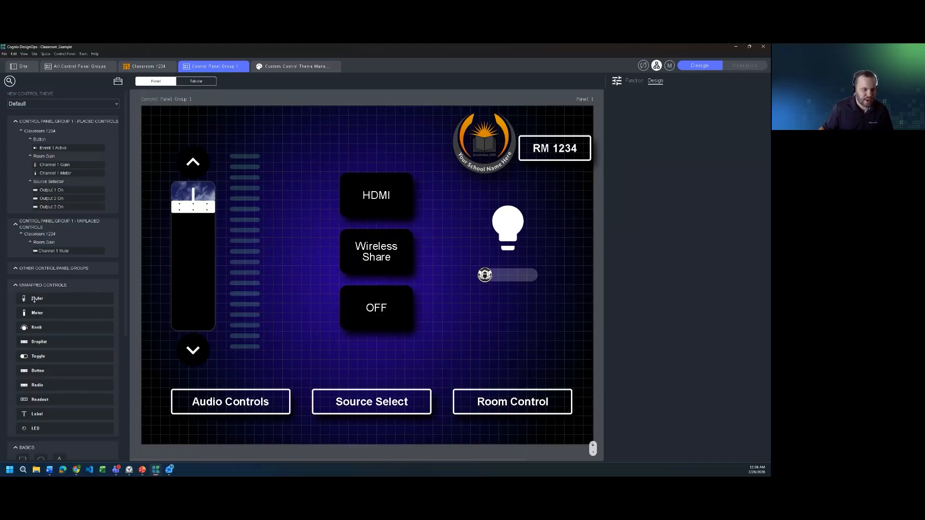
# - Set School 3 as the theme for new controls
pyautogui.click(53, 102)
pyautogui.scroll(-2, 50, 151)
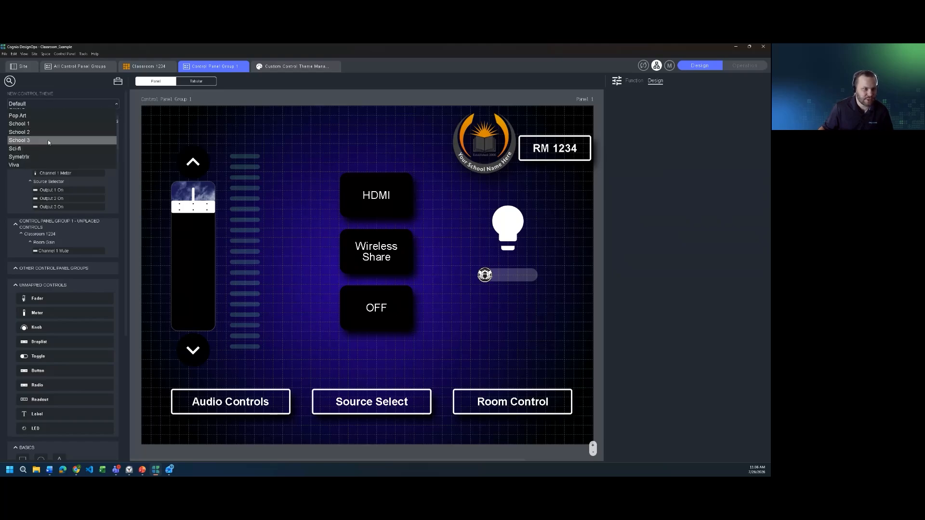
pyautogui.click(48, 140)
# - Try out a new unmapped fader between the meter and the source buttons, enlarge and reposition it, and delete it
pyautogui.moveTo(54, 297); pyautogui.dragTo(296, 186)
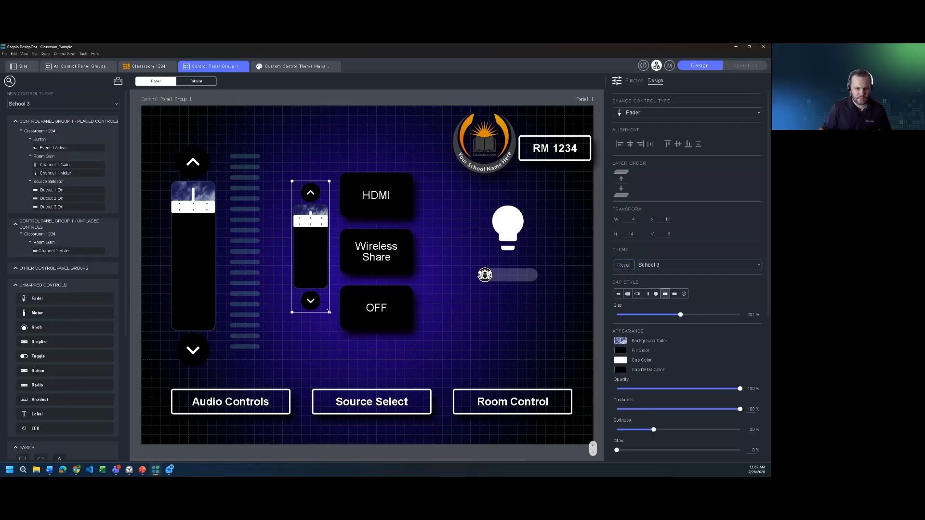
pyautogui.moveTo(329, 312); pyautogui.dragTo(331, 355)
pyautogui.moveTo(312, 290); pyautogui.dragTo(302, 266)
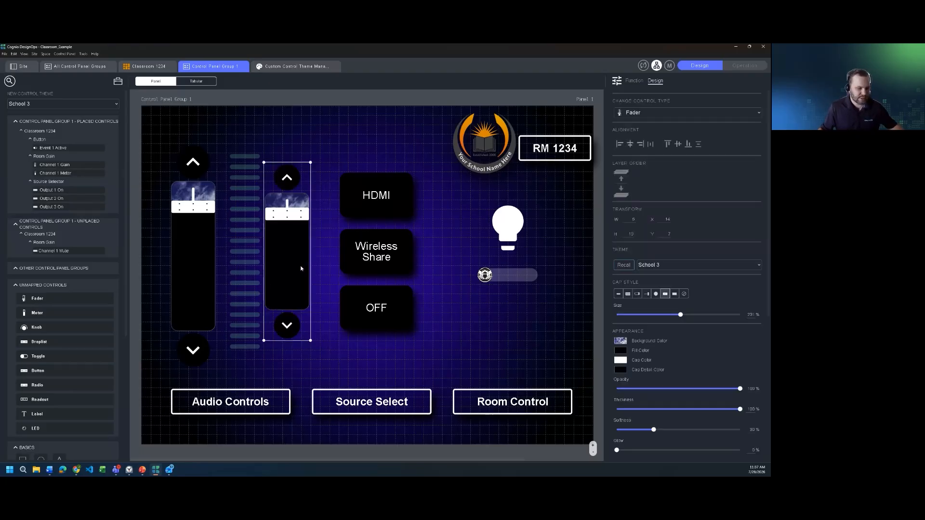
pyautogui.press('Delete')
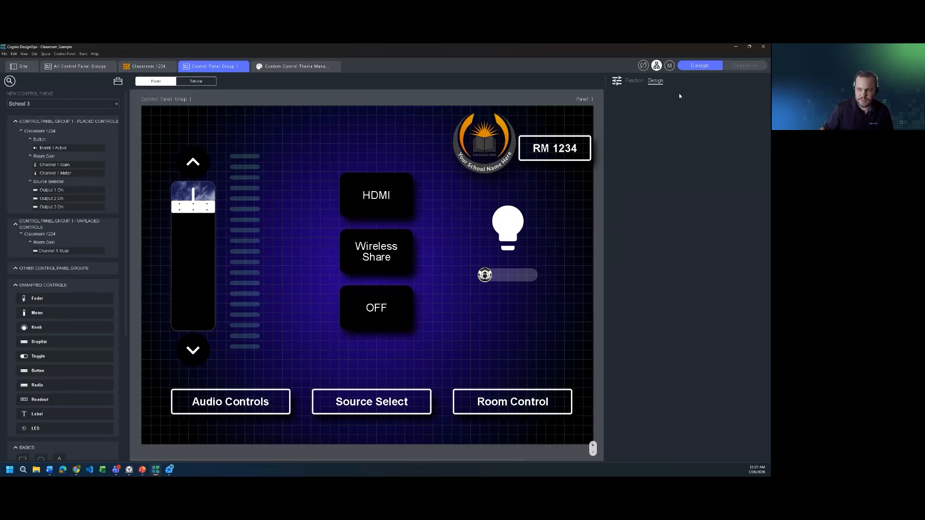
# - Test the volume fader in Operation mode by lowering it and raising it most of the way, and return to Design mode
pyautogui.click(736, 67)
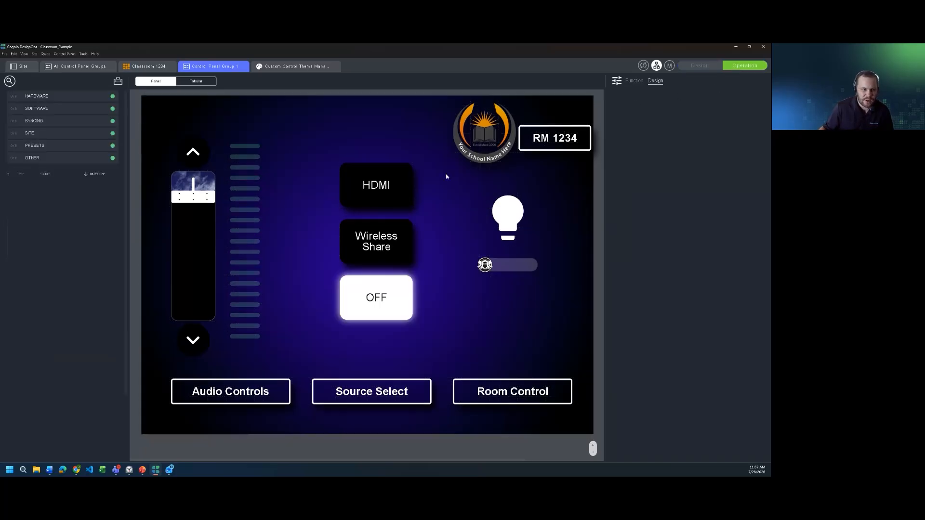
pyautogui.moveTo(206, 197); pyautogui.dragTo(199, 269)
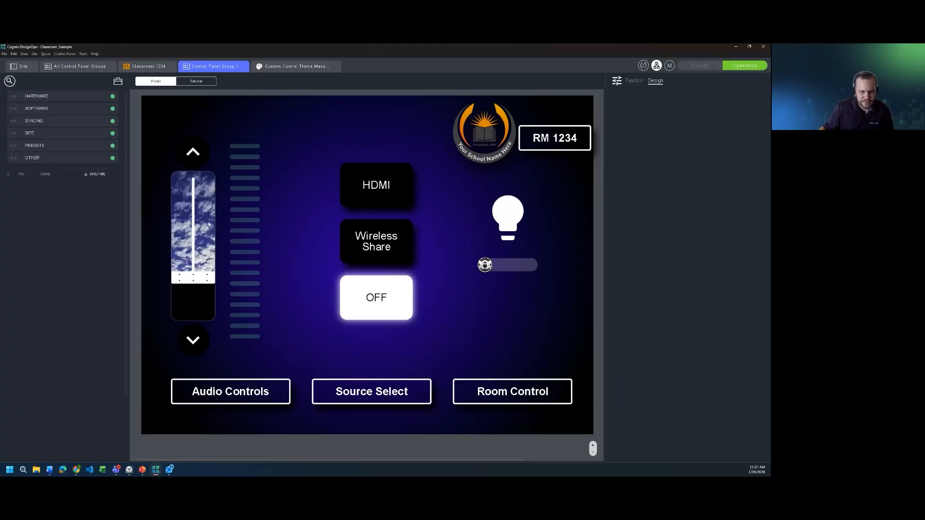
pyautogui.moveTo(199, 279); pyautogui.dragTo(198, 213)
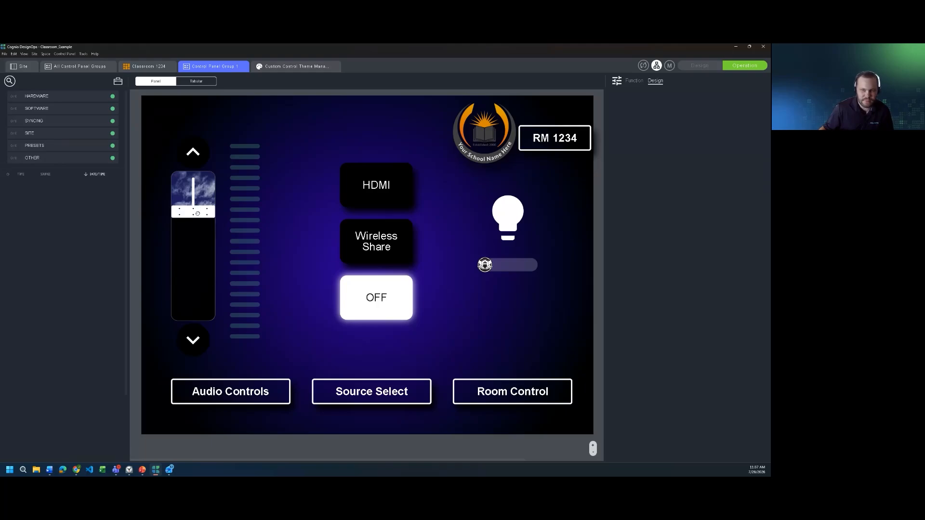
pyautogui.click(716, 65)
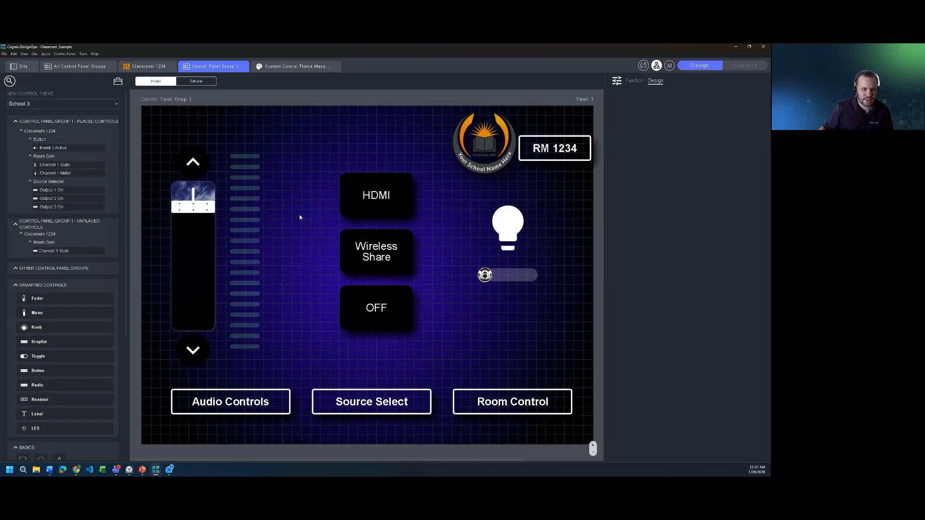
# - Restyle only the volume fader with the School 2 theme, leaving the other controls alone
pyautogui.click(205, 230)
pyautogui.click(651, 264)
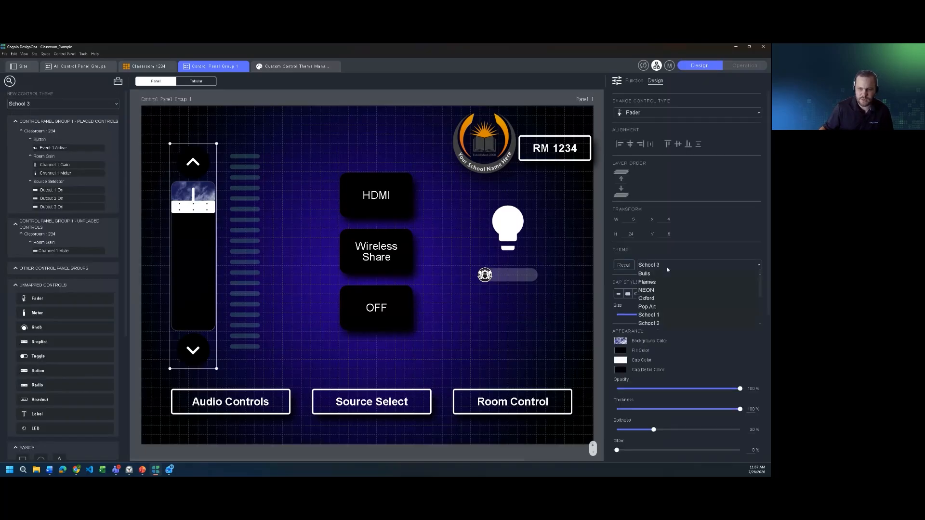
pyautogui.click(648, 322)
pyautogui.click(626, 268)
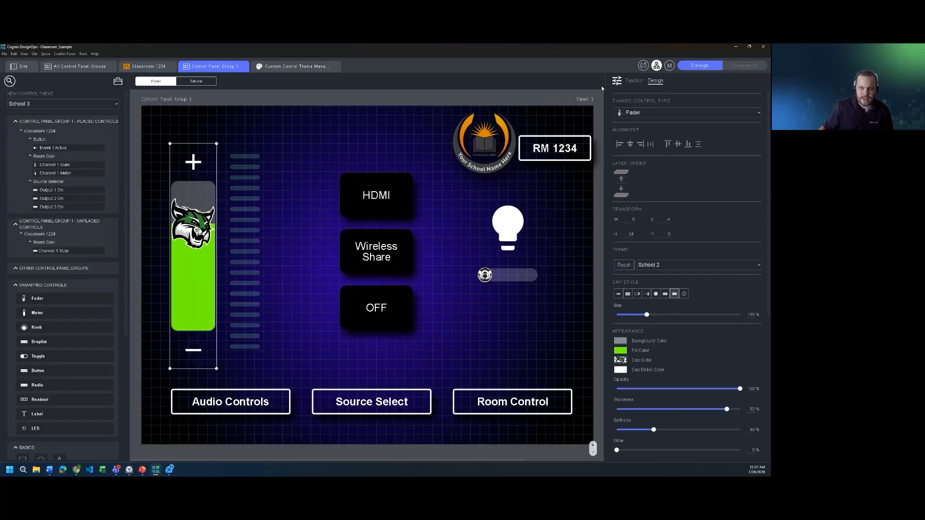
# - Test the School 2 styled volume fader in Operation mode by lowering it slightly
pyautogui.click(744, 65)
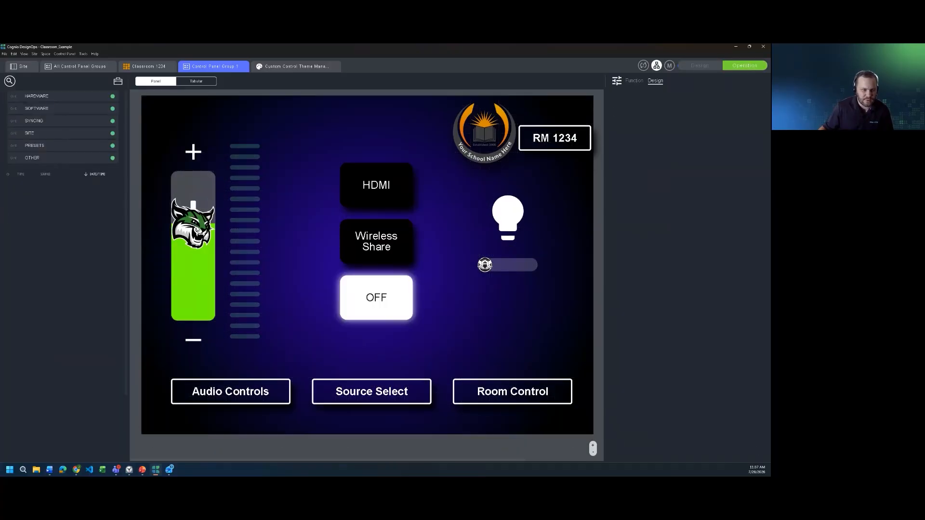
pyautogui.moveTo(193, 224)
pyautogui.mouseDown()
pyautogui.moveTo(193, 264)
pyautogui.moveTo(195, 231)
pyautogui.mouseUp()
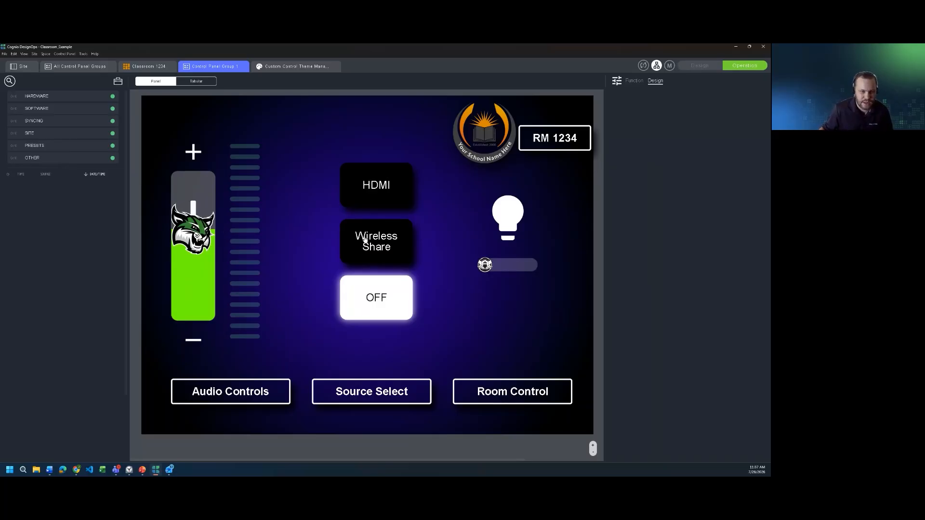
# - Preview the Viva custom control theme in Operation mode, switch its dice toggle on and lower its chip fader, and return to Design mode
pyautogui.click(282, 67)
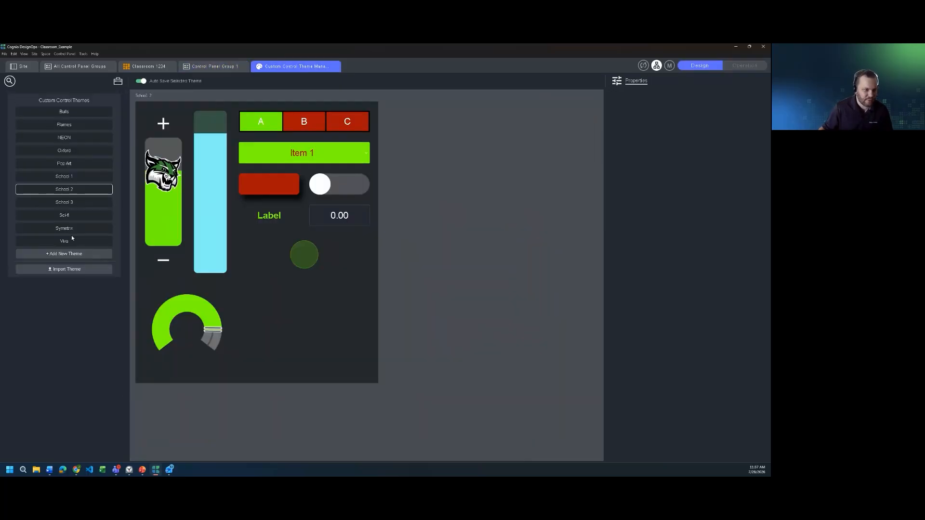
pyautogui.click(66, 241)
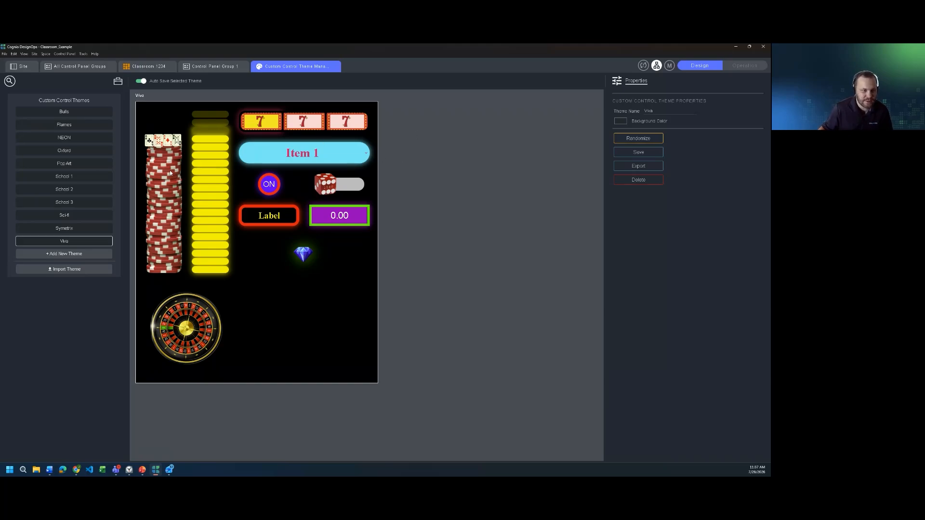
pyautogui.click(743, 66)
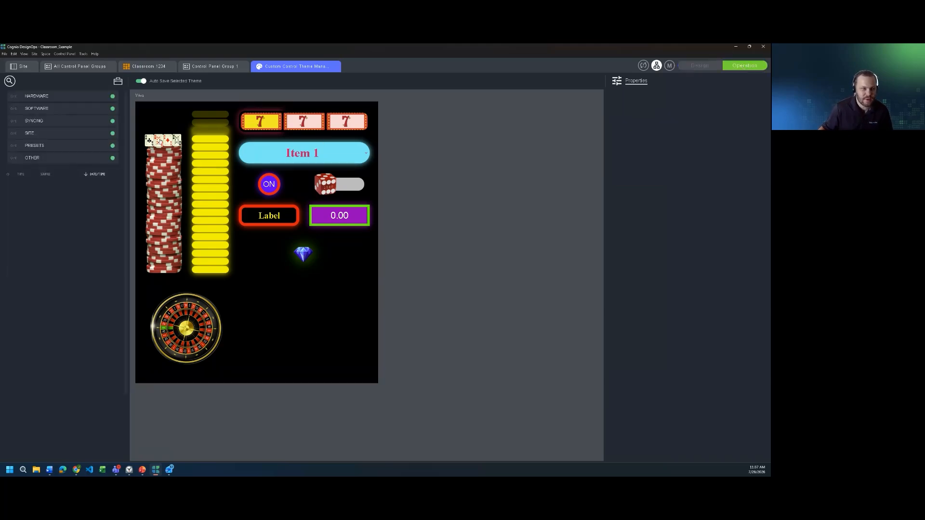
pyautogui.click(331, 186)
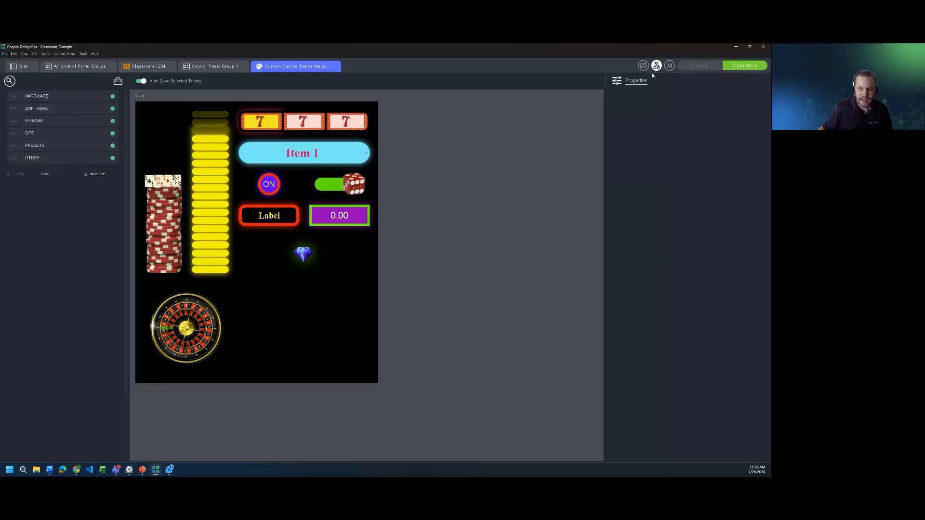
pyautogui.click(702, 68)
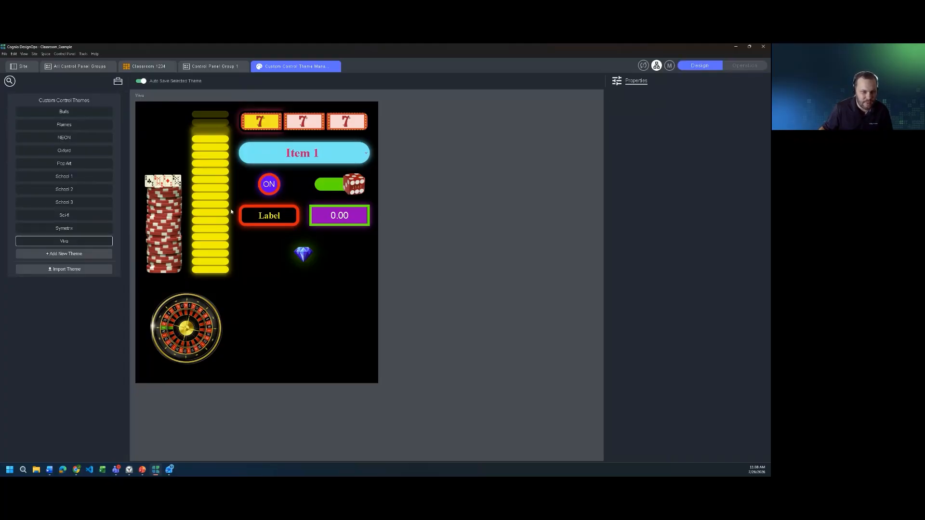
pyautogui.click(358, 194)
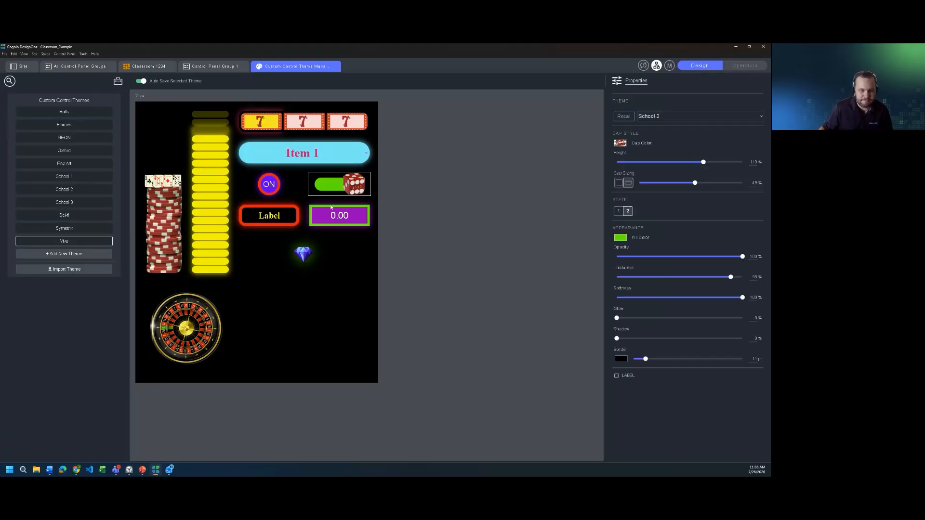
pyautogui.click(358, 194)
# - Preview the Flames, NEON, Oxford and Pop Art custom control themes one after another
pyautogui.click(72, 128)
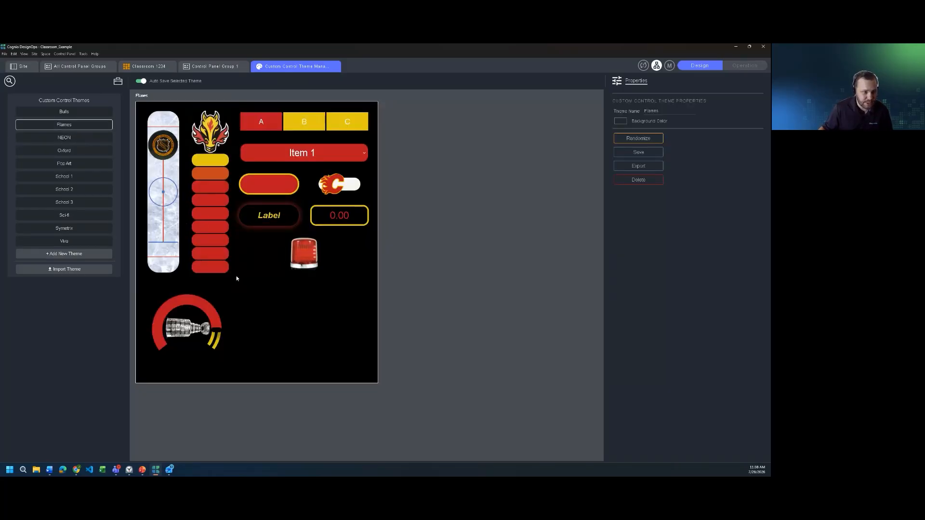
pyautogui.click(75, 138)
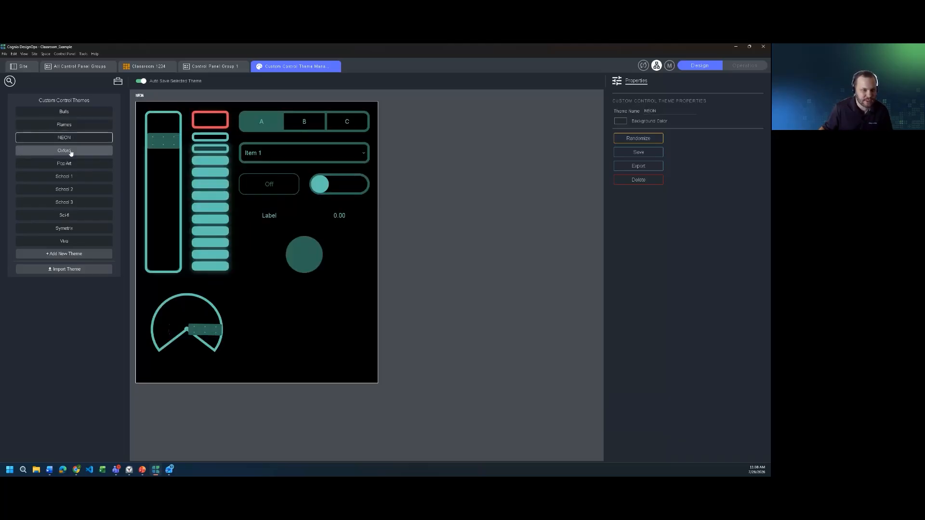
pyautogui.click(70, 153)
pyautogui.click(64, 166)
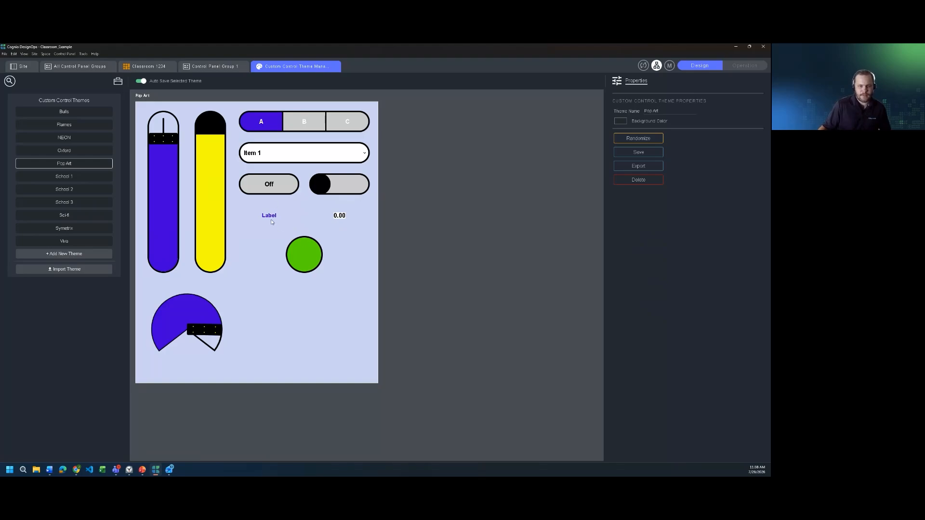
# - Duplicate the Classroom 1234 space in the site view until there are four identical classrooms
pyautogui.click(220, 67)
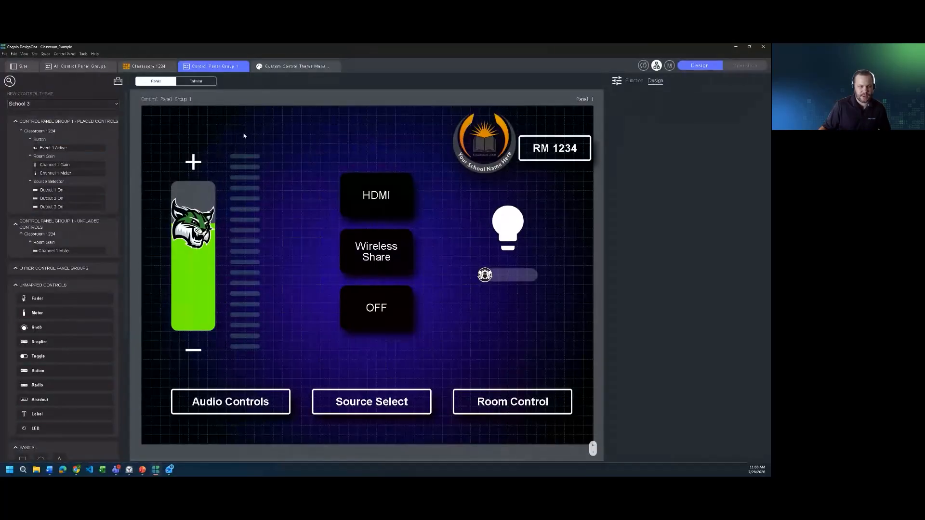
pyautogui.click(142, 67)
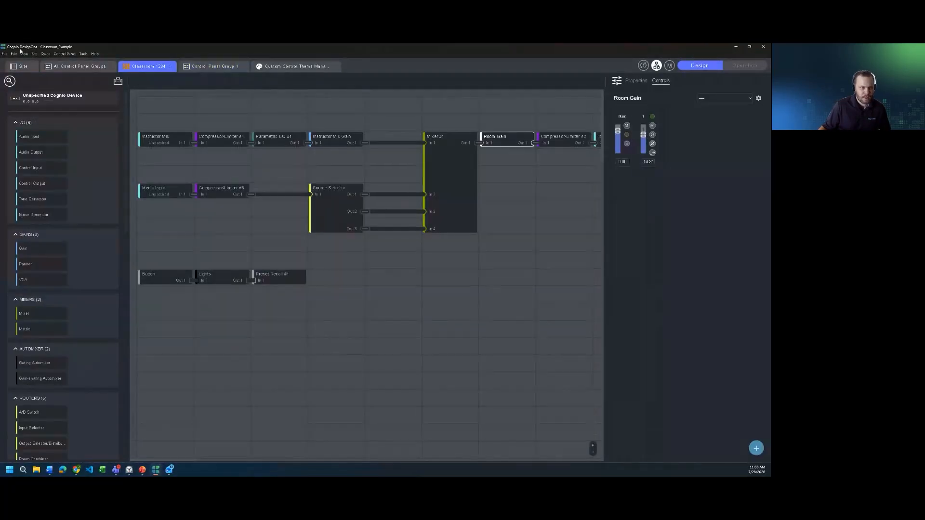
pyautogui.click(24, 67)
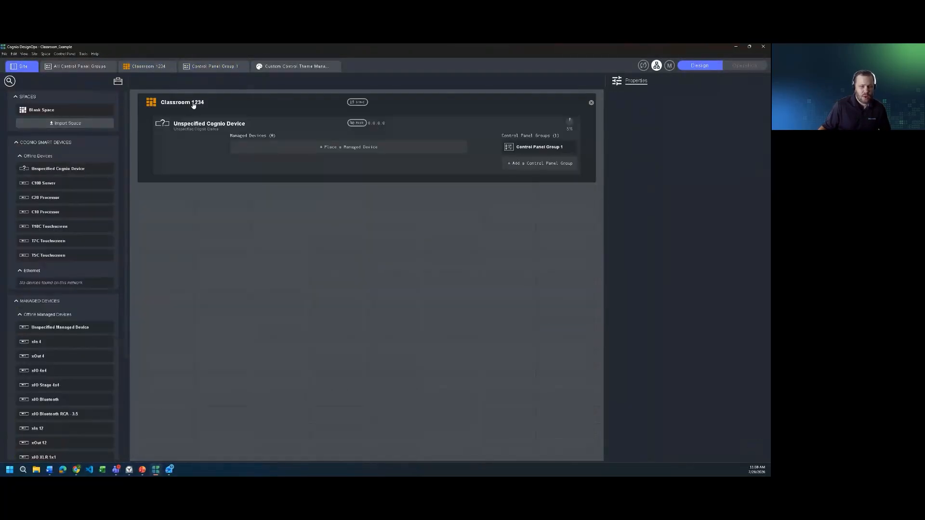
pyautogui.click(220, 106)
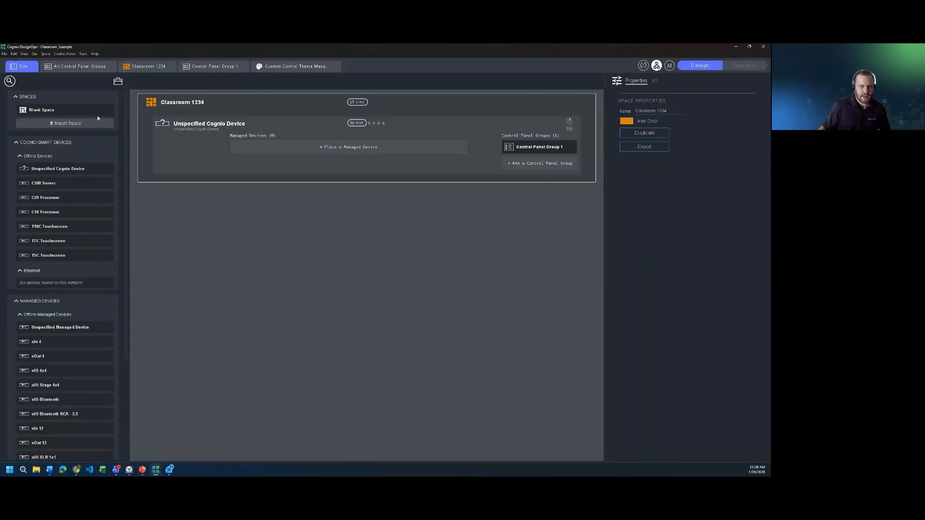
pyautogui.click(644, 132)
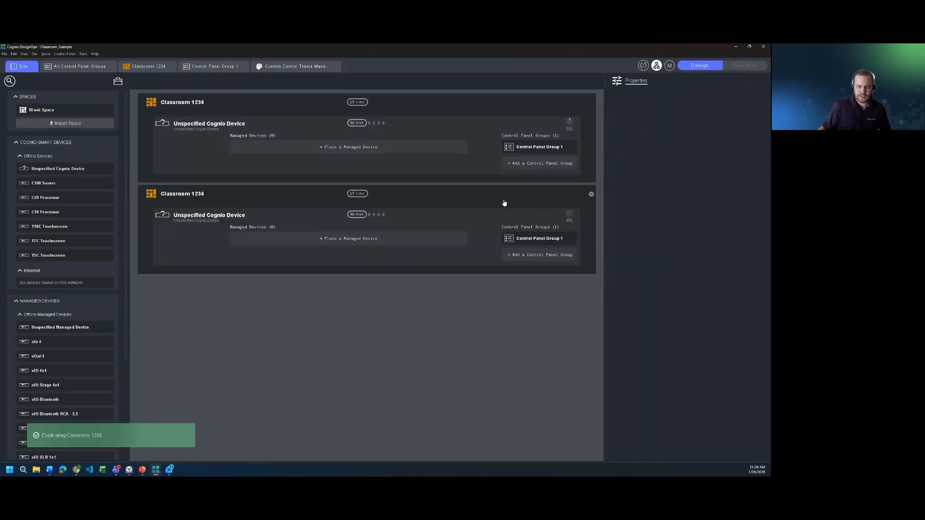
pyautogui.click(503, 201)
pyautogui.click(645, 133)
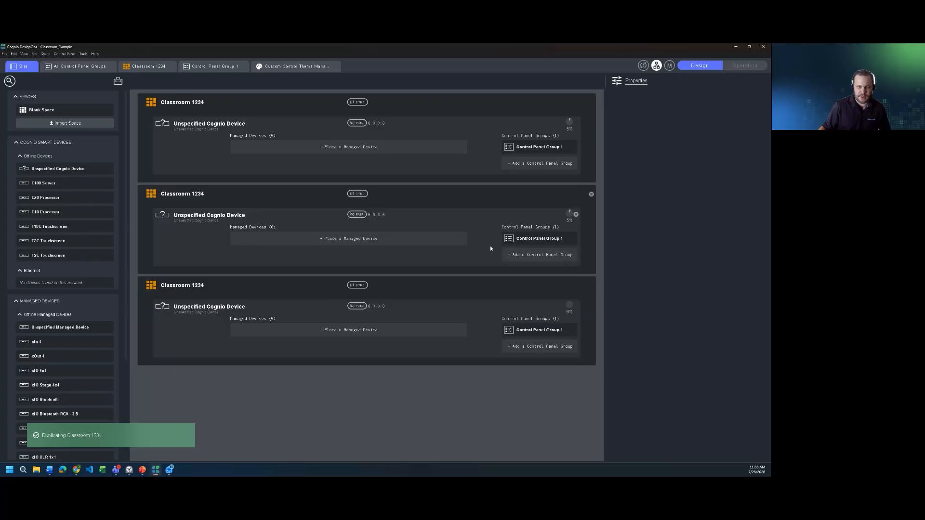
pyautogui.click(454, 286)
pyautogui.click(654, 134)
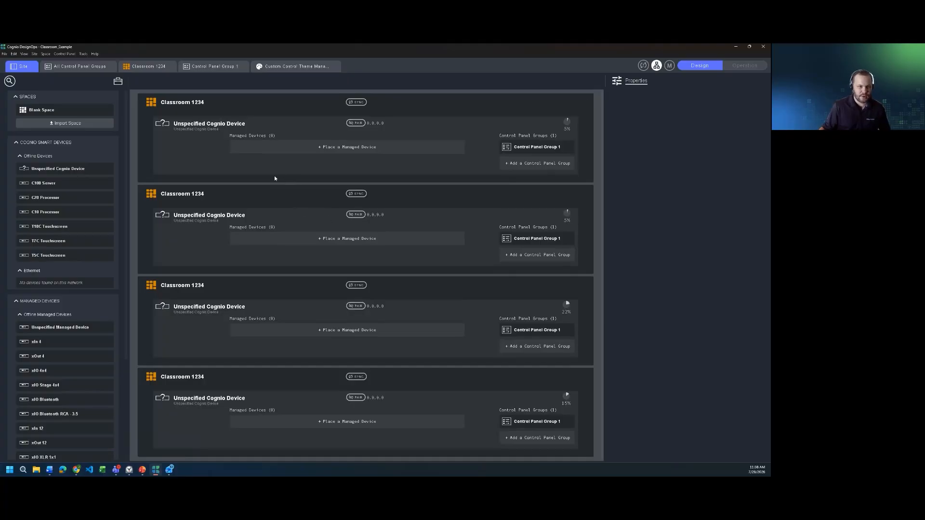
# - Look through the space properties of the original Classroom 1234 and its duplicates
pyautogui.click(242, 291)
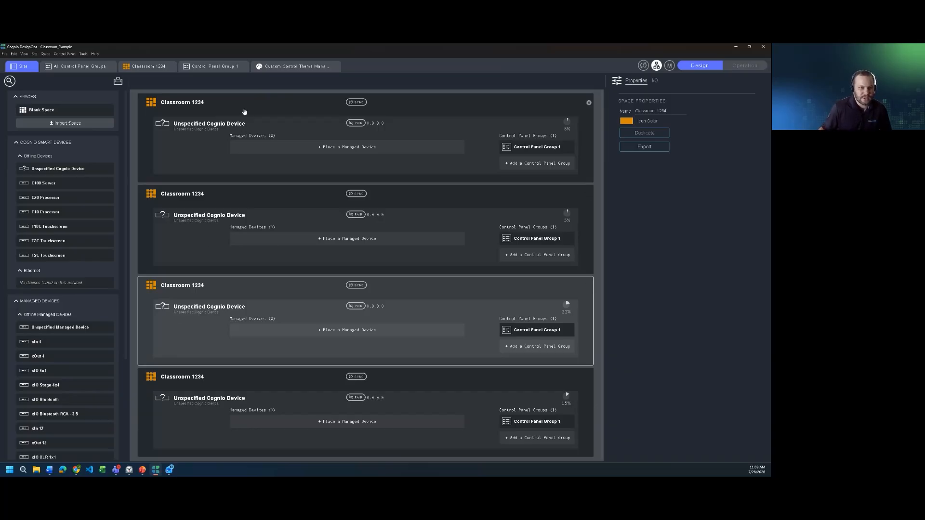
pyautogui.click(245, 112)
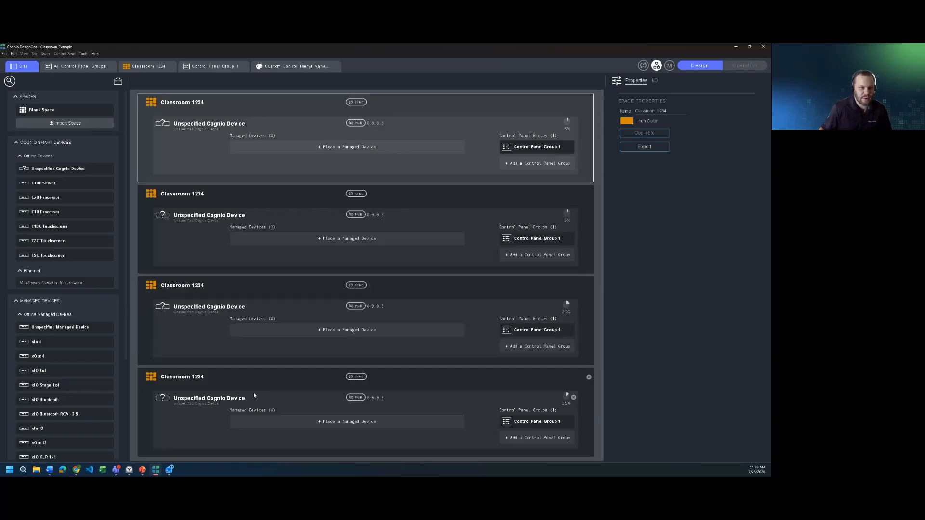
pyautogui.click(262, 196)
# - Inspect the file name and extension offered for exporting the third Classroom 1234 space, and cancel the export
pyautogui.click(242, 294)
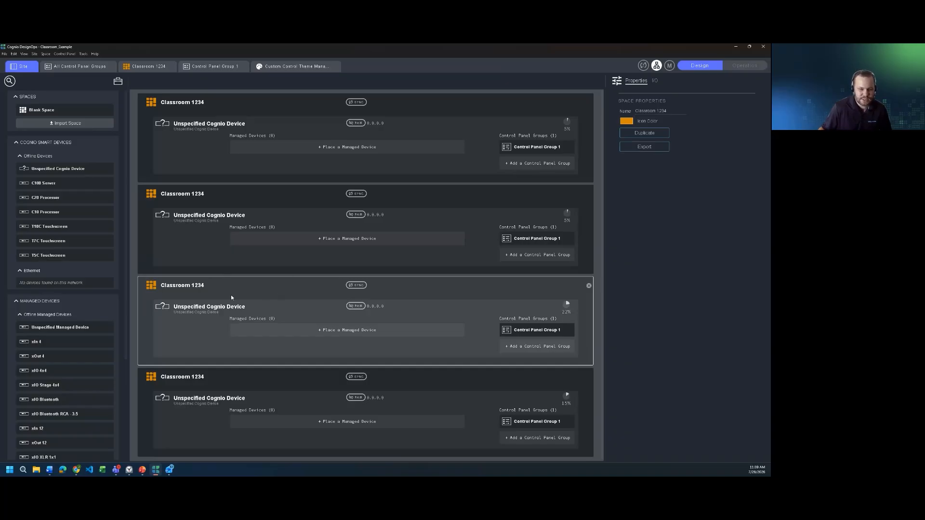
pyautogui.click(644, 147)
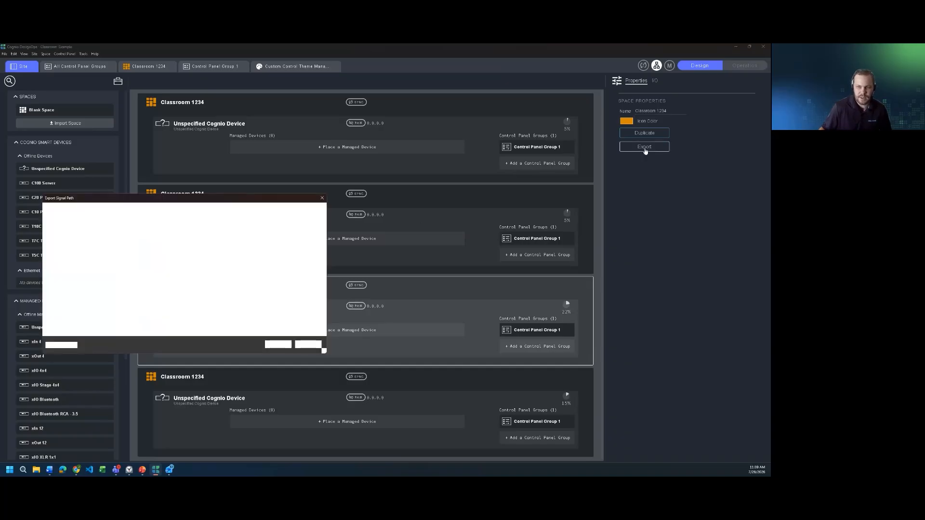
pyautogui.click(143, 316)
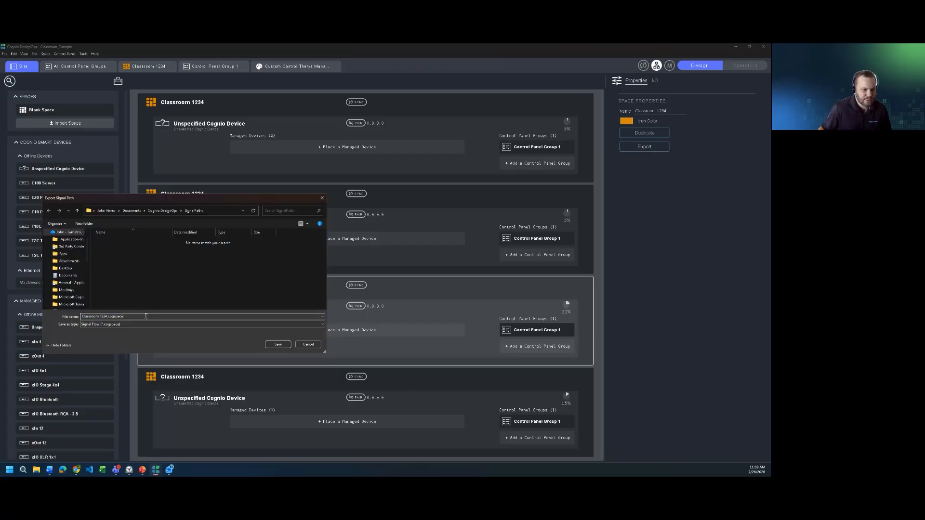
pyautogui.moveTo(129, 317); pyautogui.dragTo(109, 316)
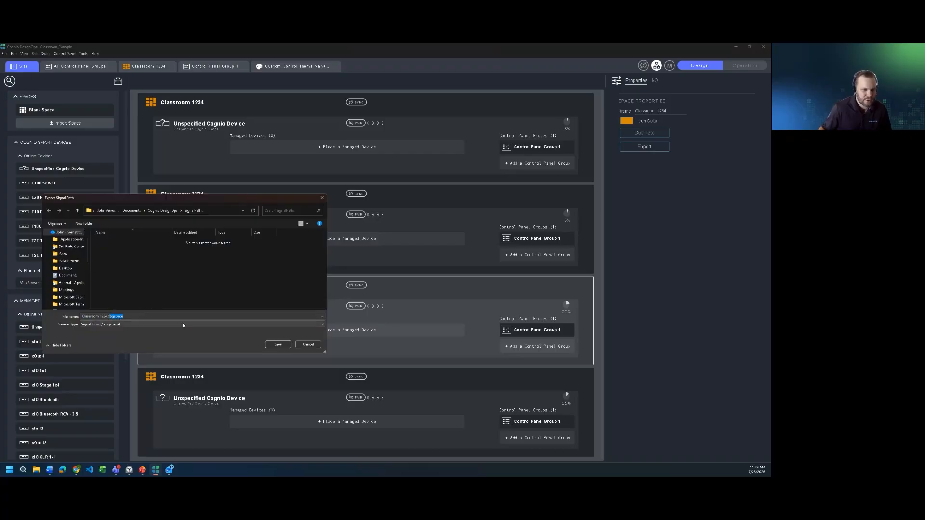
pyautogui.click(309, 344)
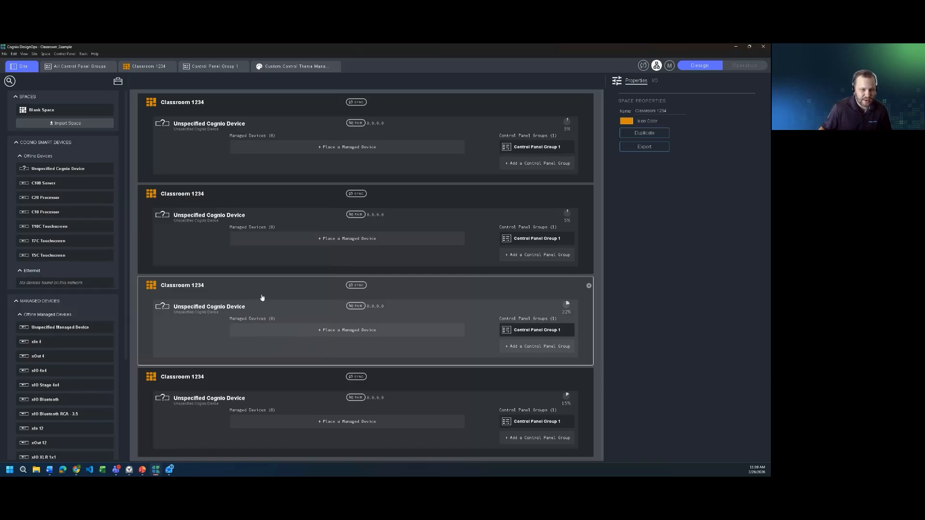
# - Inspect the export options for the first classroom's Control Panel Group 1 among all control panel groups, and cancel the export
pyautogui.scroll(-1, 238, 298)
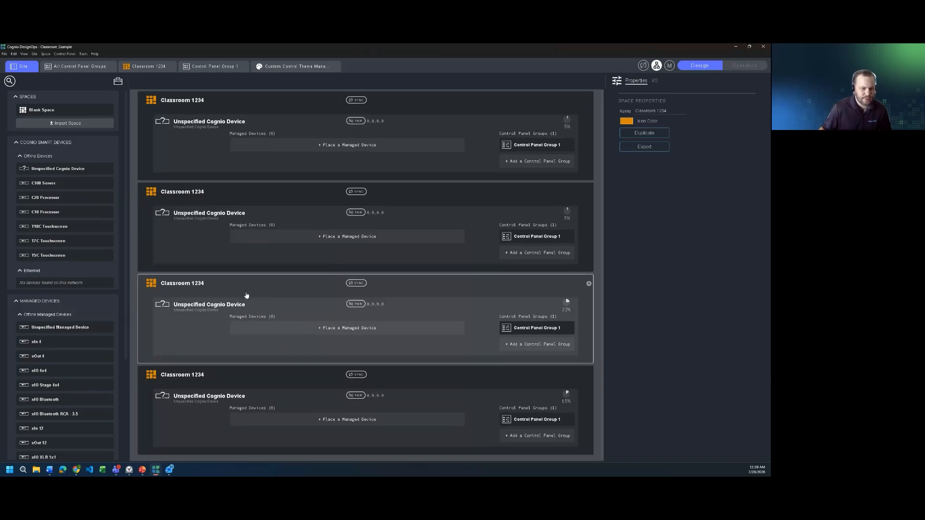
pyautogui.click(97, 70)
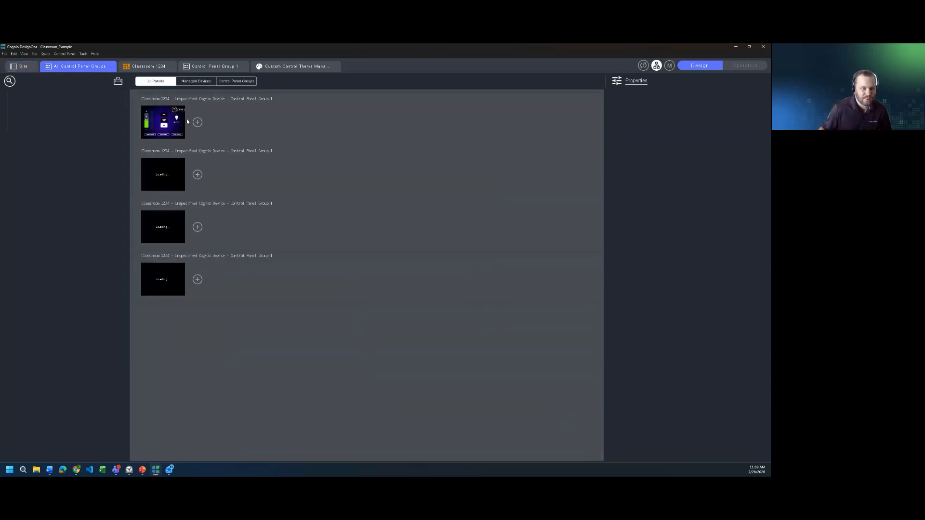
pyautogui.click(163, 123)
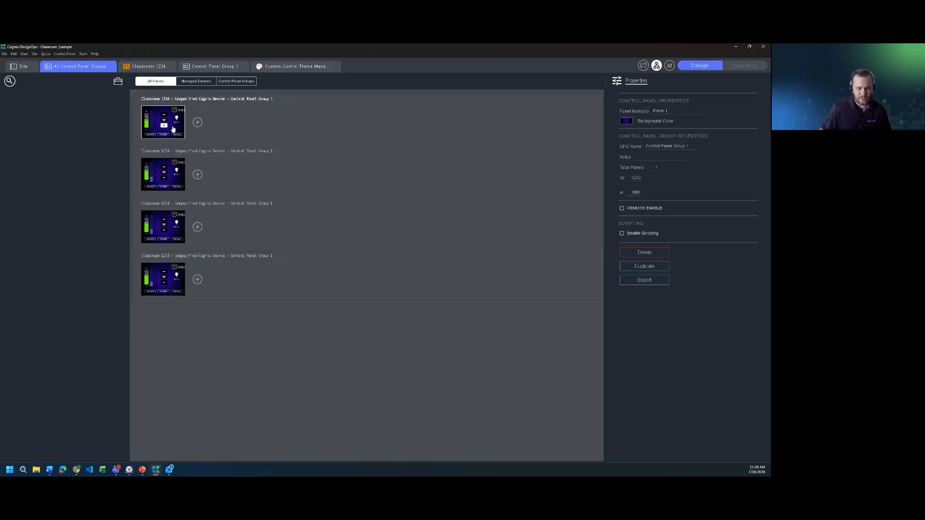
pyautogui.click(647, 281)
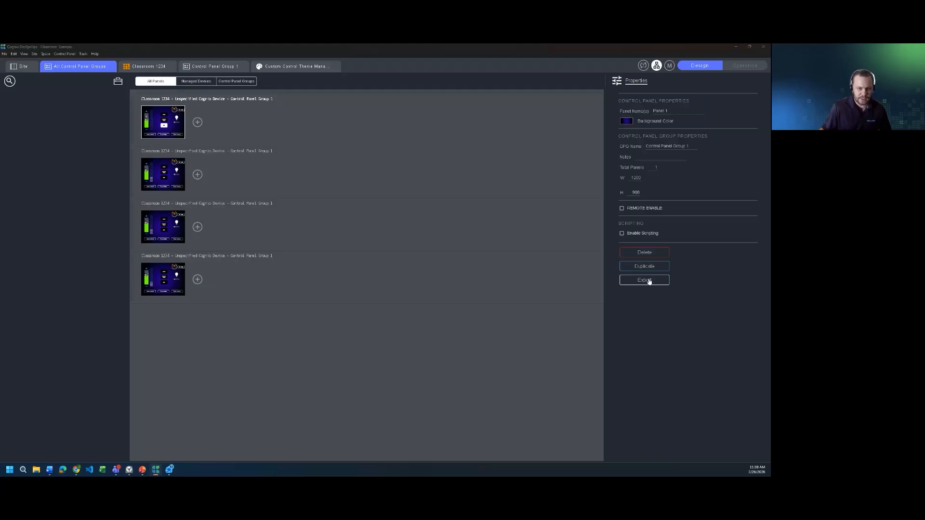
pyautogui.click(133, 317)
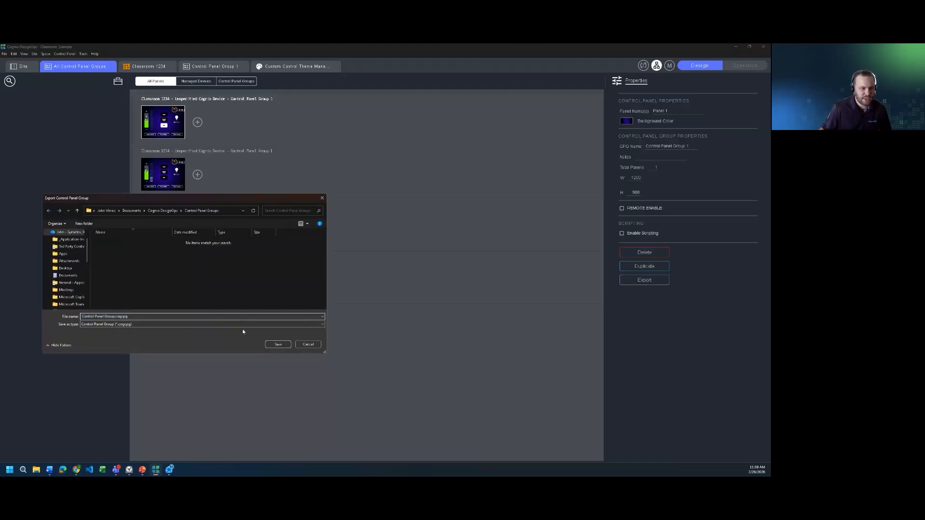
pyautogui.click(310, 345)
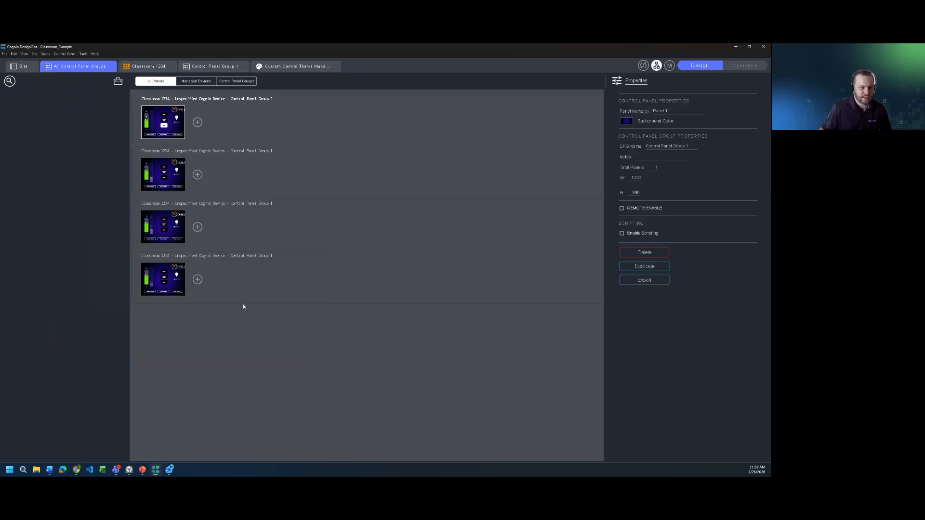
# - Add two new panels to the first classroom's control panel group and one to the second classroom's group
pyautogui.click(167, 176)
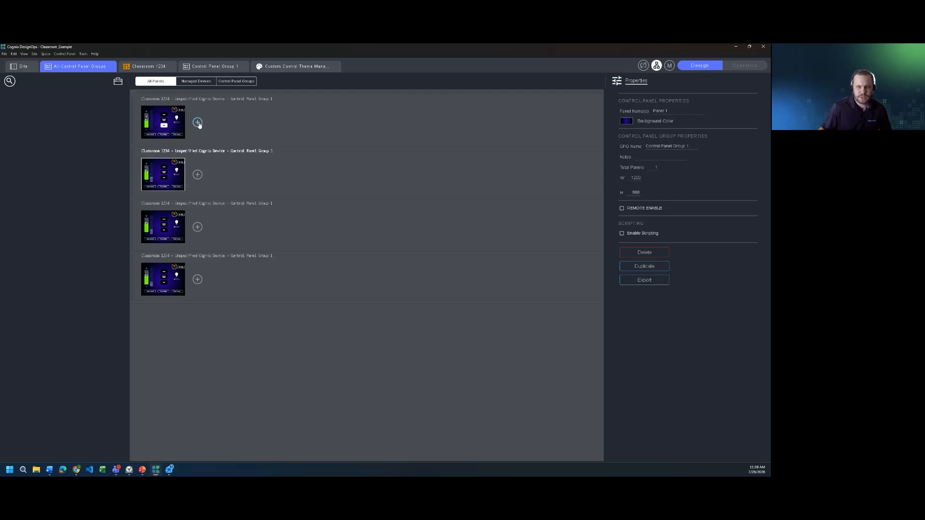
pyautogui.click(169, 126)
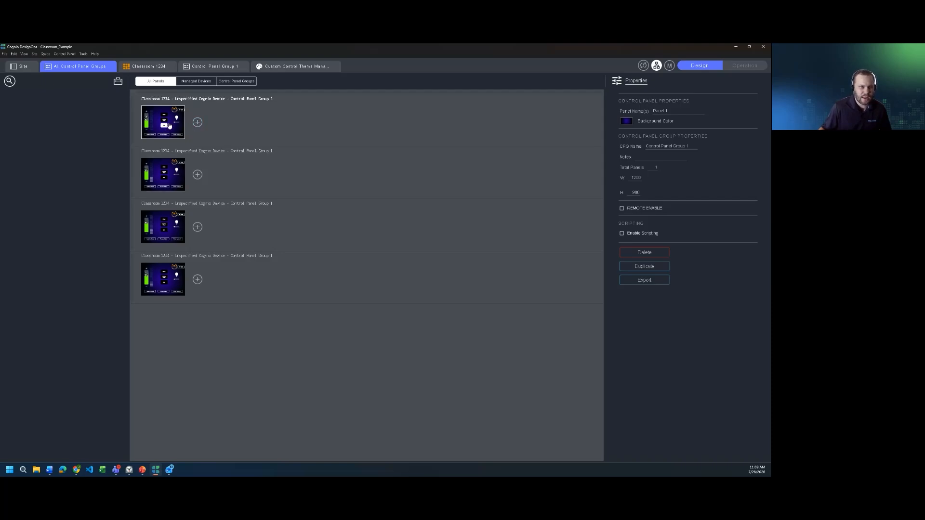
pyautogui.click(198, 124)
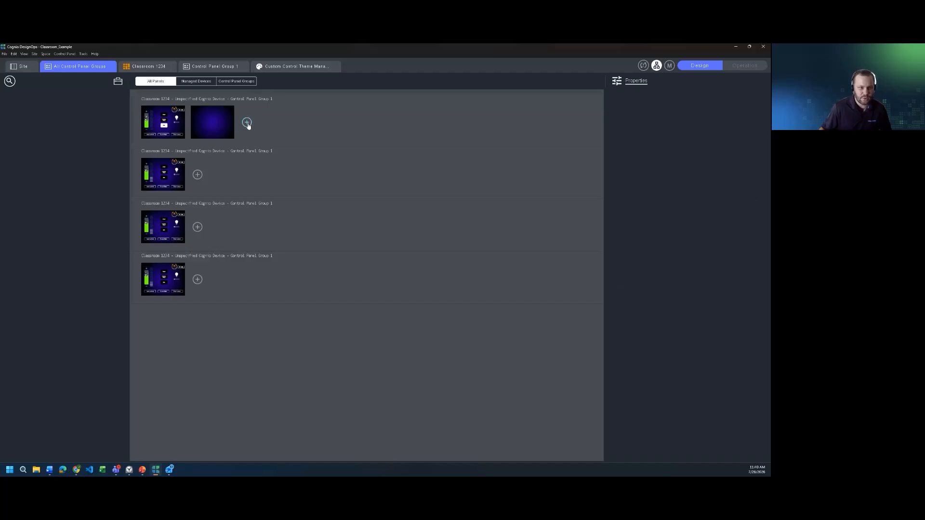
pyautogui.click(247, 123)
pyautogui.click(197, 174)
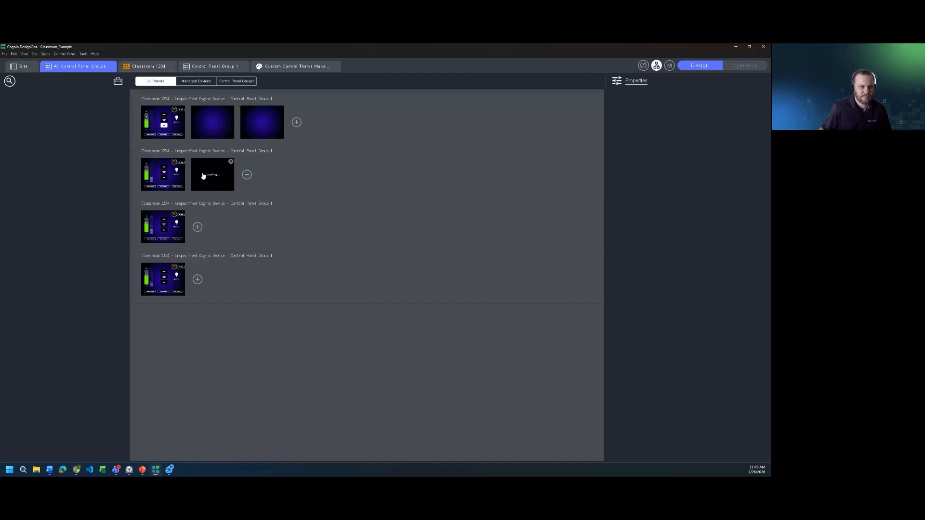
# - Open Panel 1 of the first classroom's Control Panel Group 1 and set its school logo to show on all panels
pyautogui.click(167, 126)
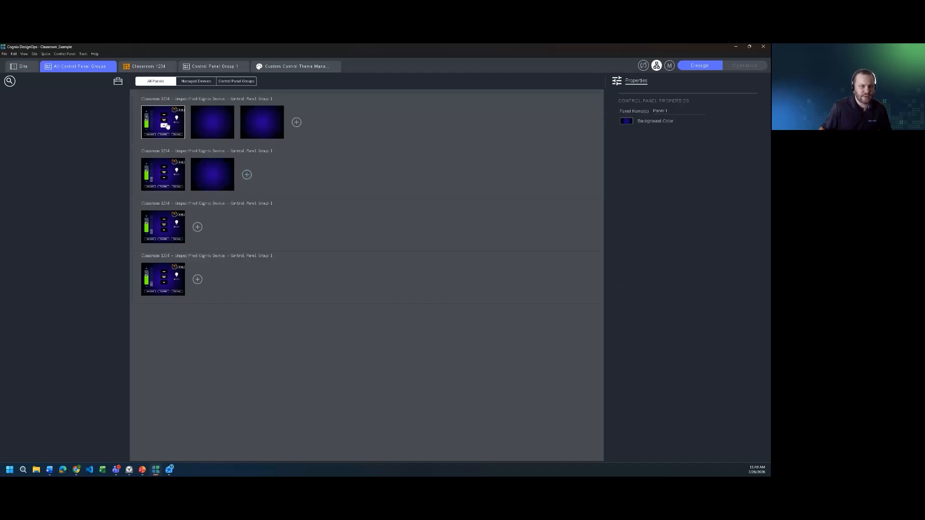
pyautogui.doubleClick(168, 126)
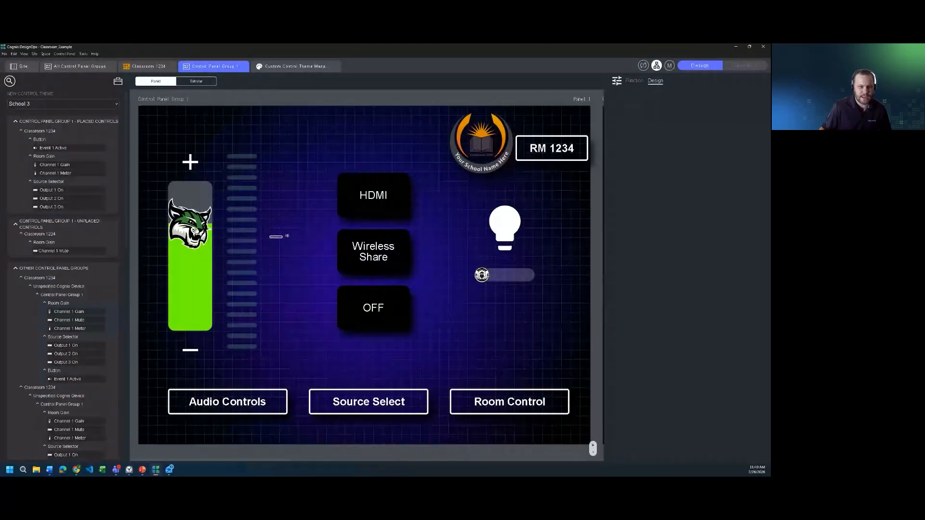
pyautogui.scroll(2, 271, 236)
pyautogui.hscroll(14, 303, 238)
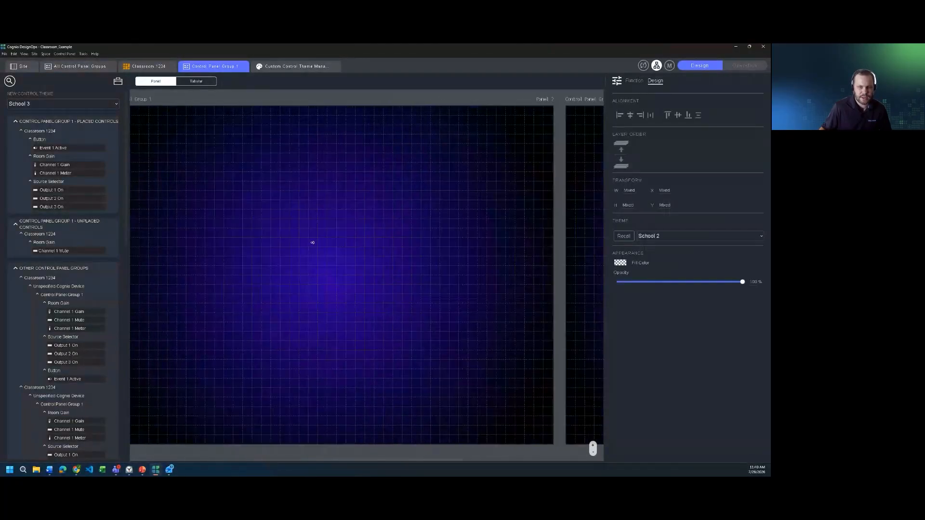
pyautogui.click(291, 250)
pyautogui.hscroll(-8, 271, 251)
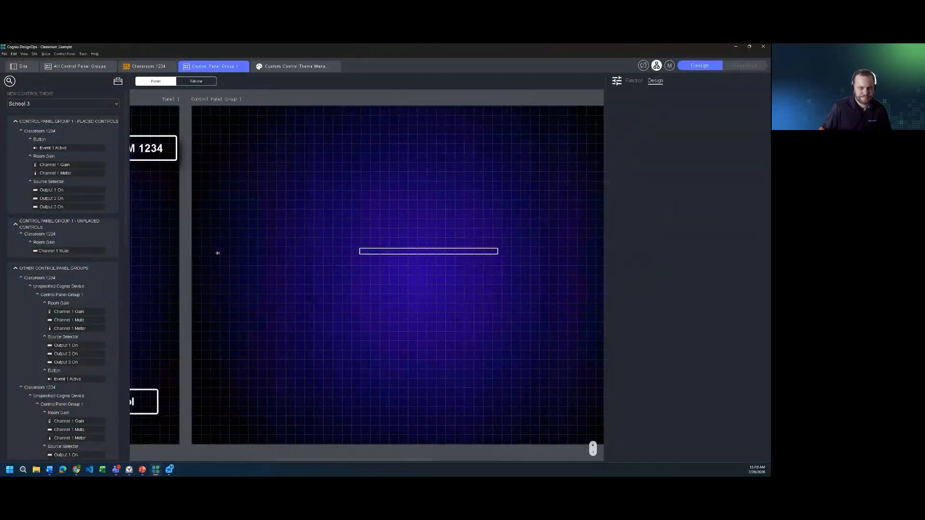
pyautogui.click(235, 159)
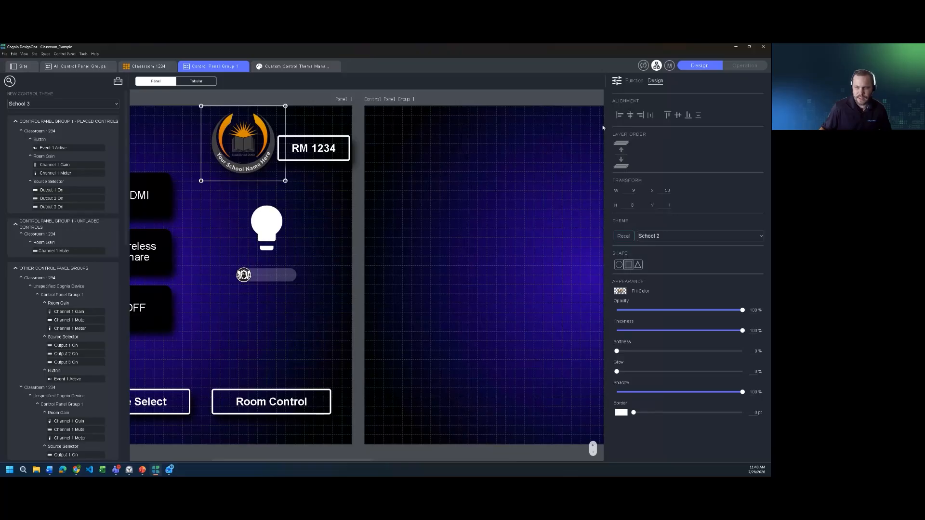
pyautogui.click(635, 80)
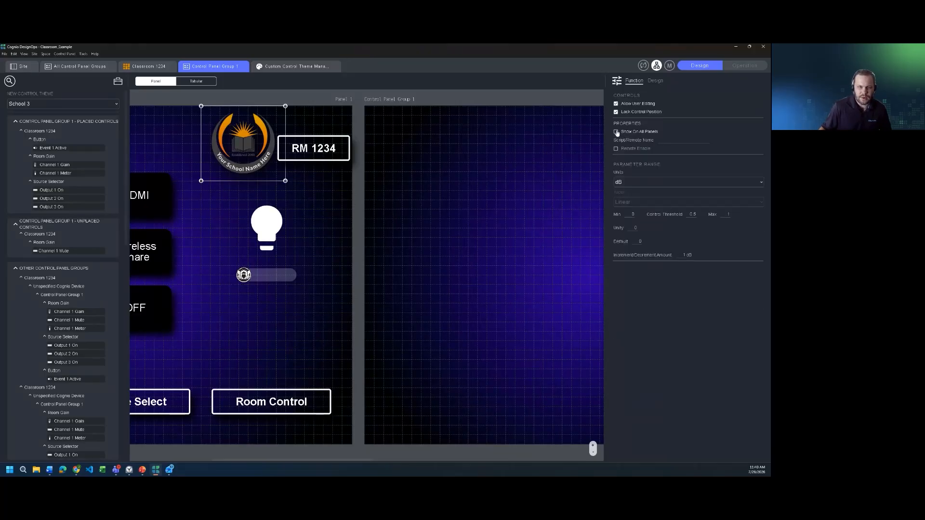
pyautogui.click(616, 132)
# - Check the school logo across the panels of Control Panel Group 1
pyautogui.middleClick(328, 251)
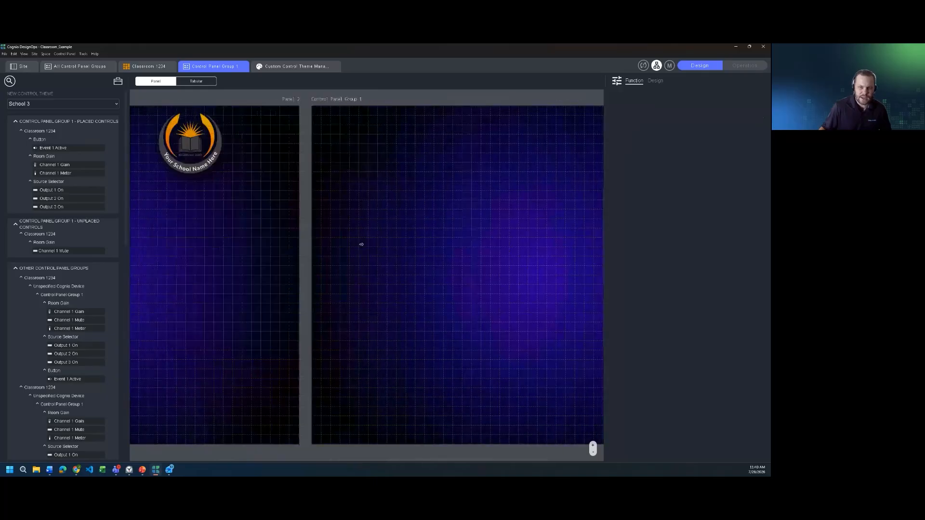
pyautogui.middleClick(379, 262)
pyautogui.middleClick(375, 260)
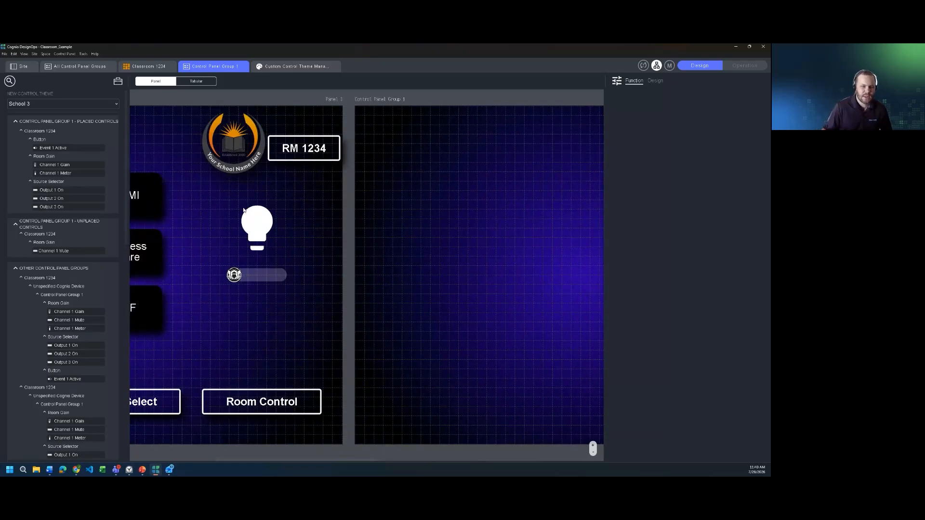
pyautogui.middleClick(234, 194)
pyautogui.middleClick(190, 195)
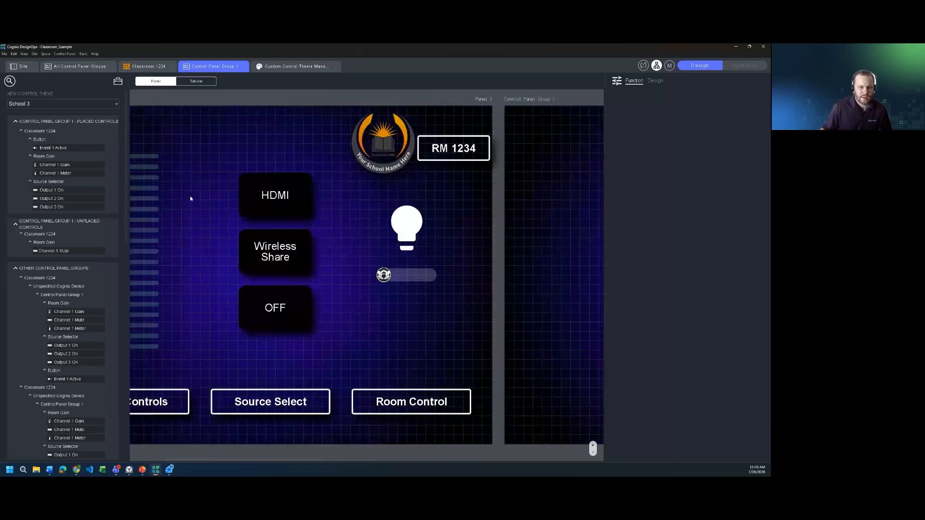
pyautogui.middleClick(266, 190)
pyautogui.middleClick(233, 192)
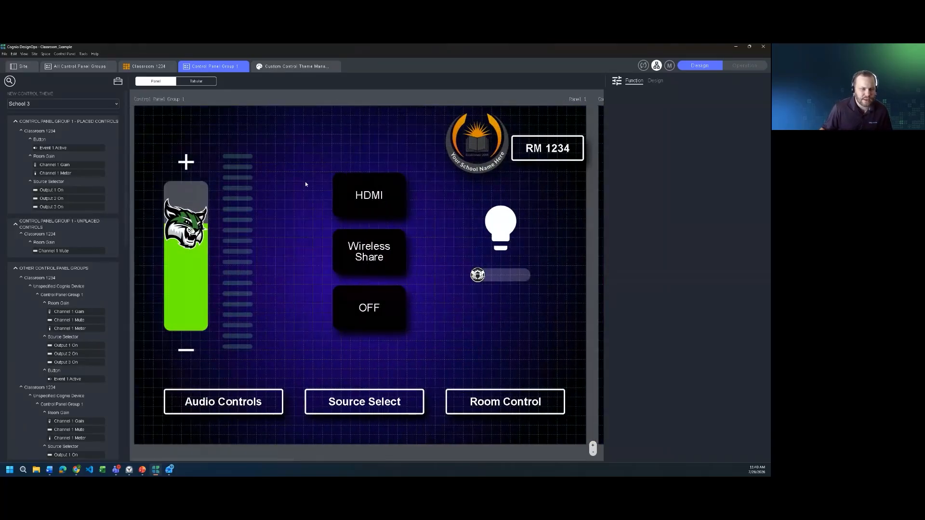
# - Preview the School 1 theme among the custom control themes
pyautogui.click(22, 67)
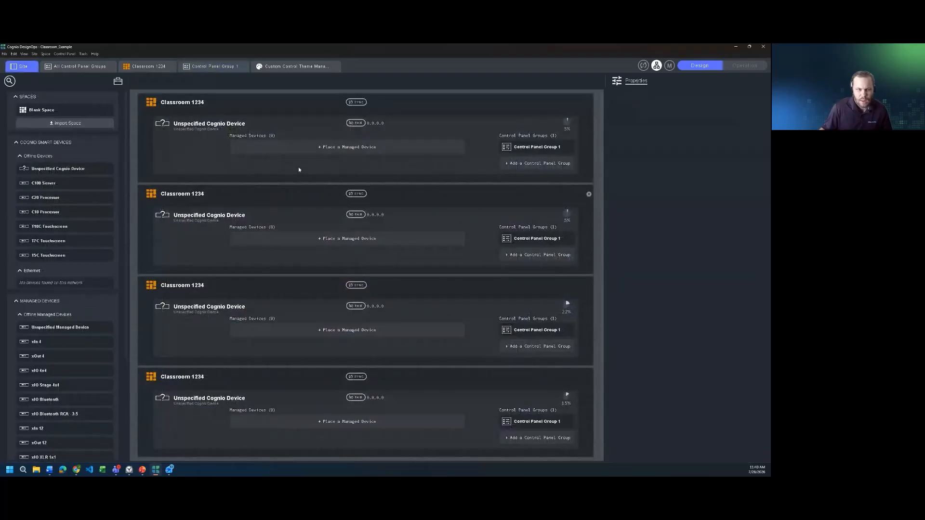
pyautogui.click(284, 67)
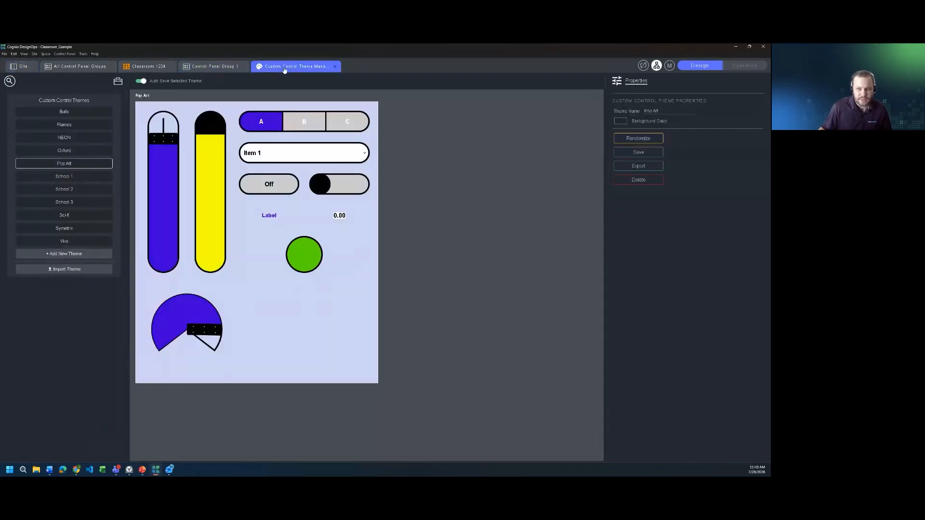
pyautogui.click(82, 176)
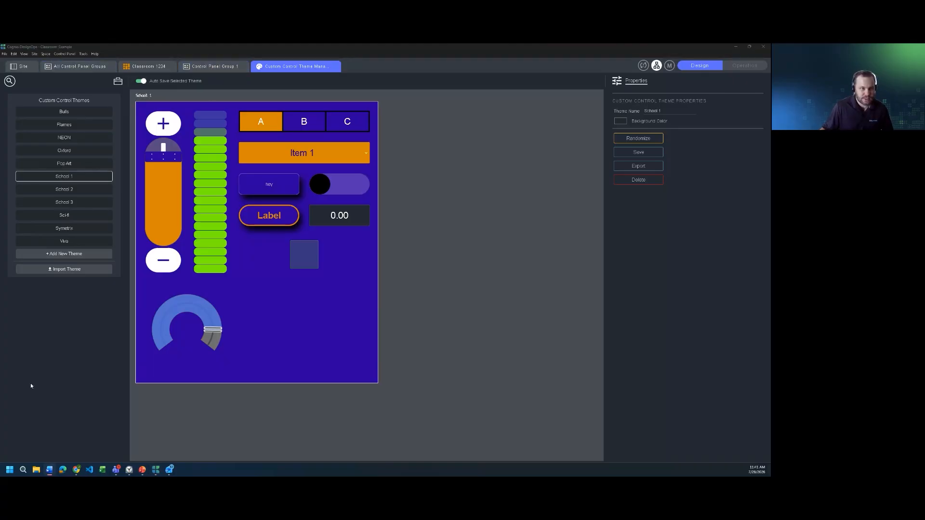
# - Add two new control panel groups to the device in the first Classroom 1234 space
pyautogui.click(21, 66)
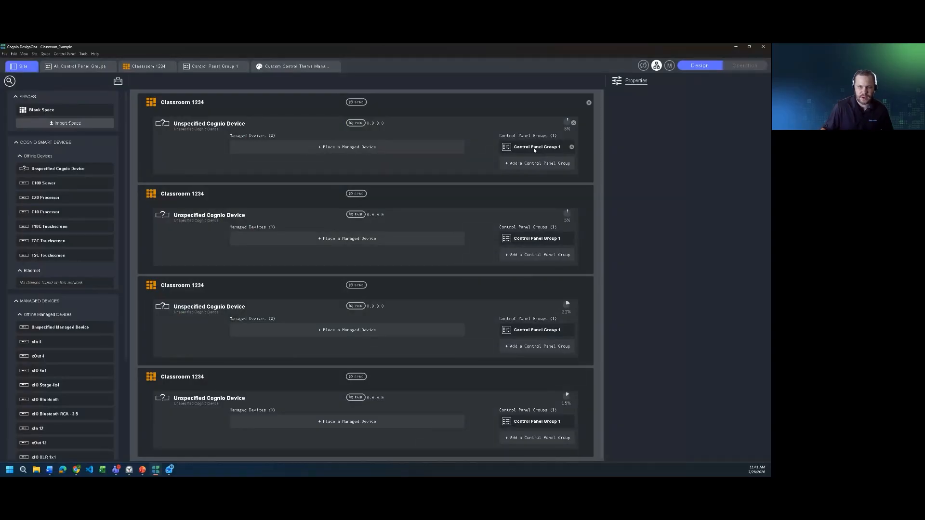
pyautogui.click(513, 164)
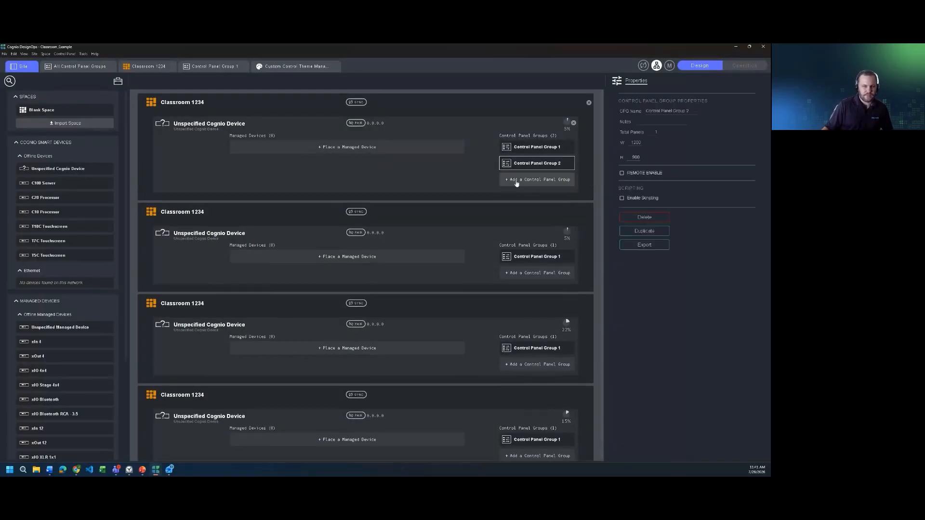
pyautogui.click(517, 182)
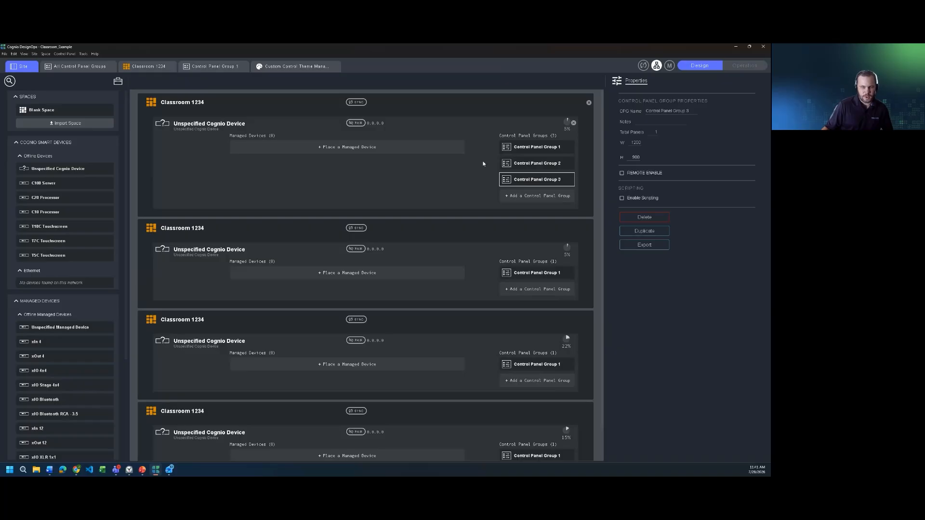
# - Review the properties of the first classroom's three control panel groups and their panels in the overview of all groups
pyautogui.click(520, 147)
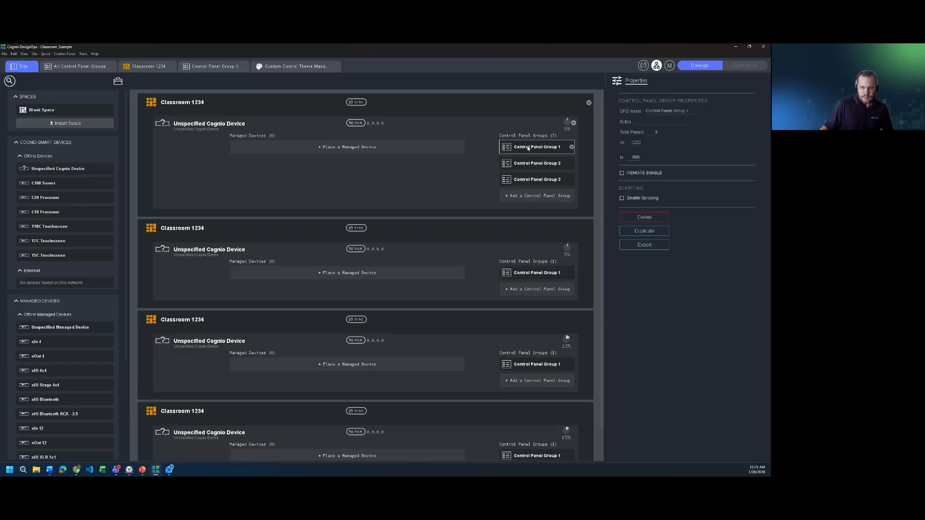
pyautogui.click(532, 165)
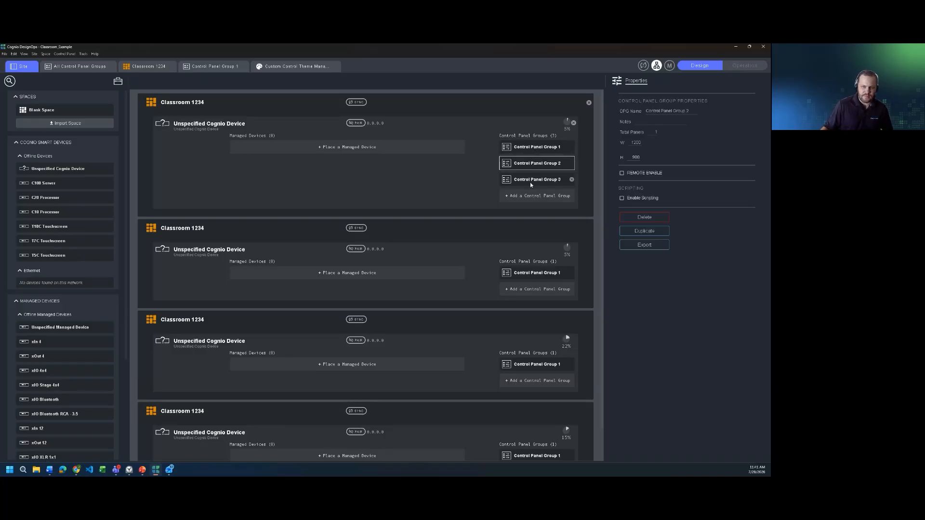
pyautogui.click(531, 184)
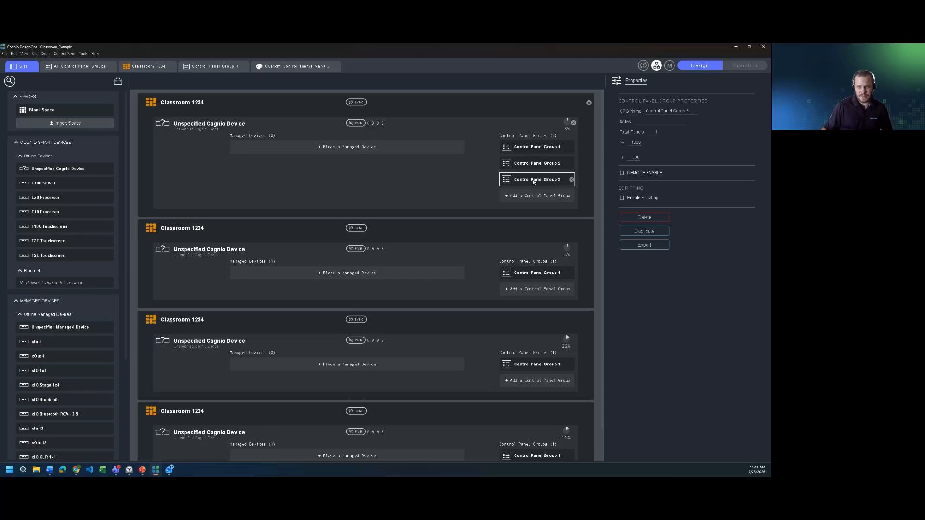
pyautogui.click(80, 66)
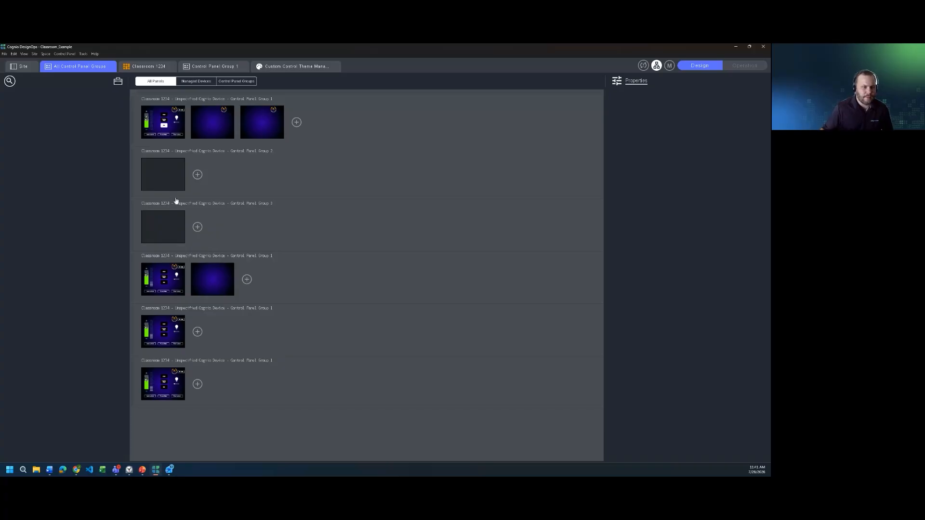
# - Replace the unspecified Cognio device in the first Classroom 1234 space with a T10C Touchscreen
pyautogui.click(23, 67)
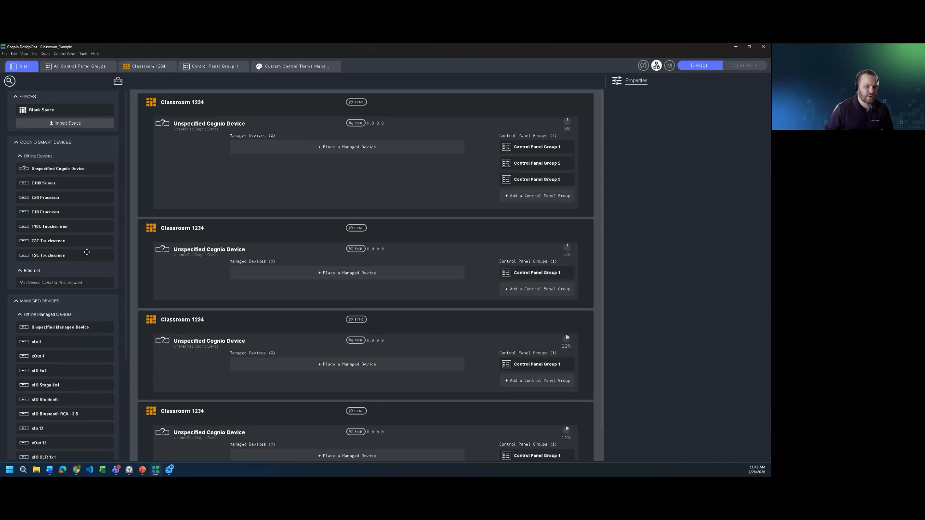
pyautogui.moveTo(58, 226); pyautogui.dragTo(245, 135)
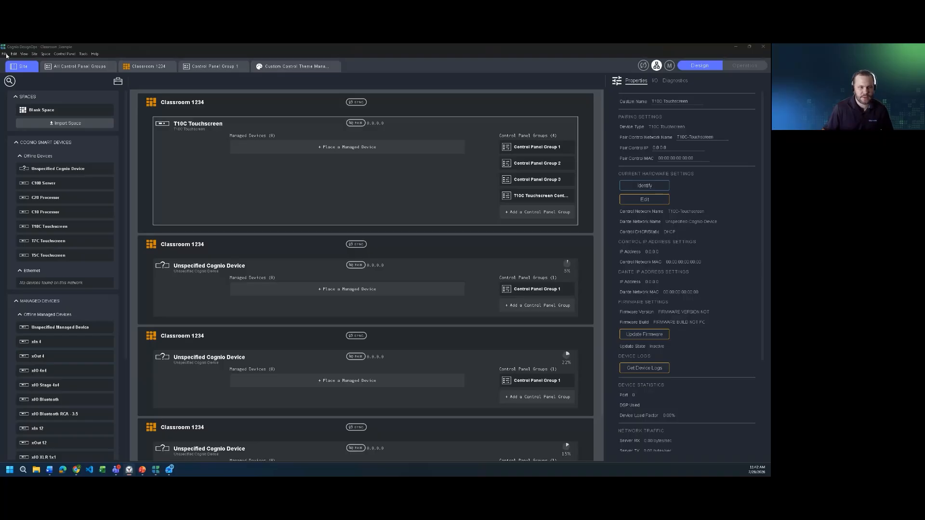
# - Open the Mixing_Console_Example site file without saving the changes to Classroom_Example
pyautogui.click(142, 71)
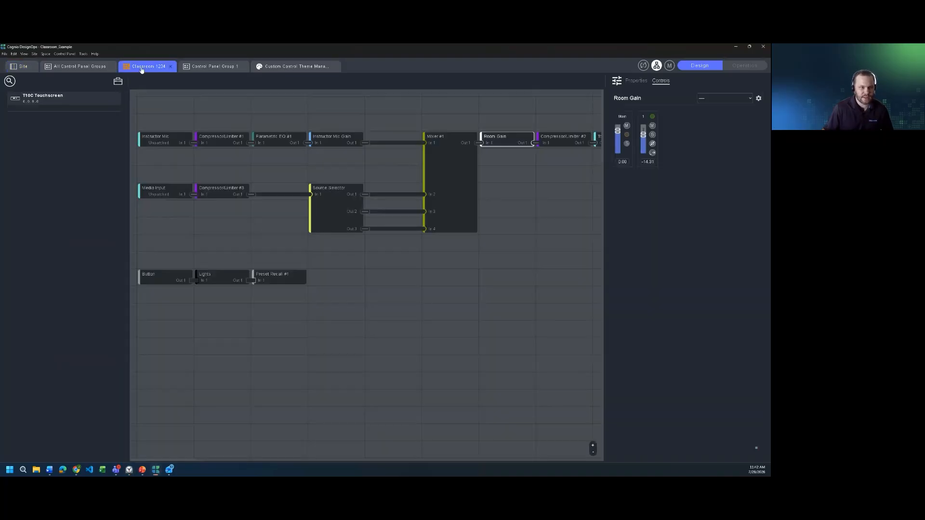
pyautogui.click(208, 67)
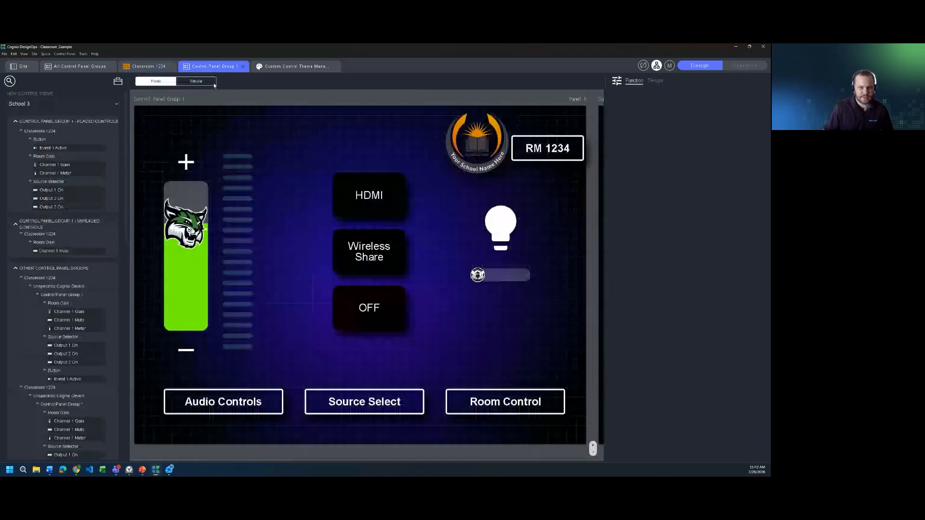
pyautogui.click(4, 54)
pyautogui.click(15, 74)
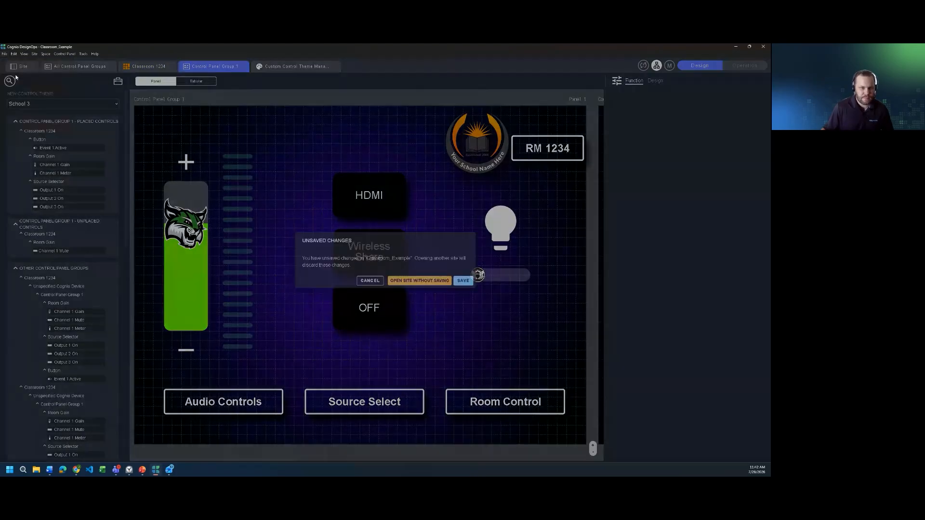
pyautogui.click(407, 281)
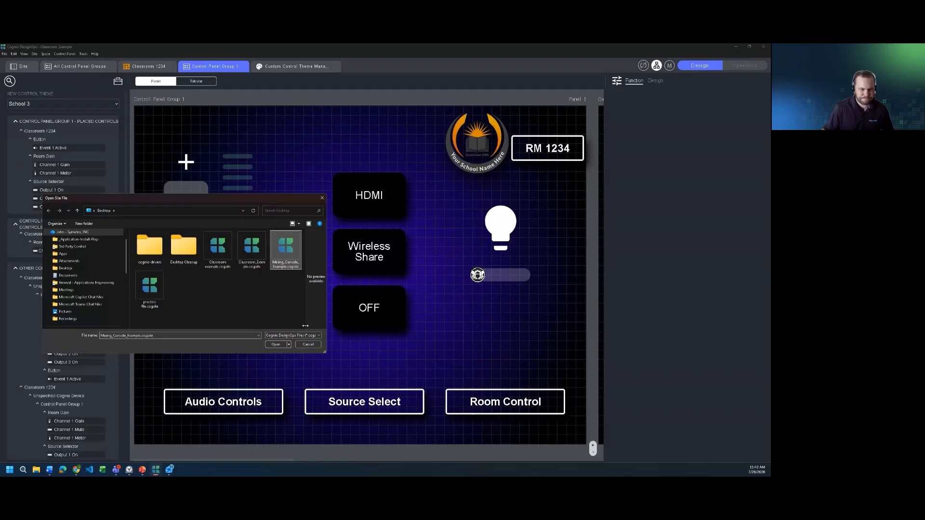
pyautogui.click(276, 344)
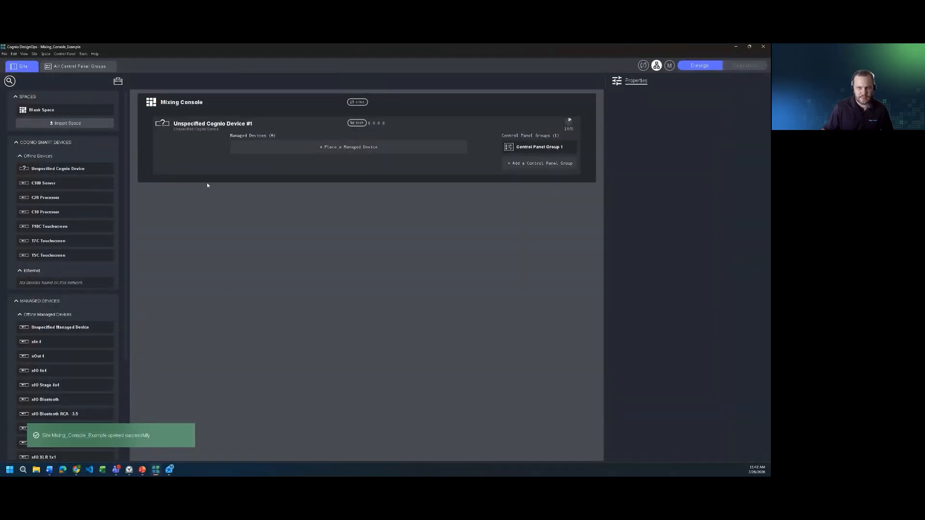
# - Examine the Mixing Console space's signal chain and the mixer layout in its Control Panel Group 1
pyautogui.doubleClick(187, 107)
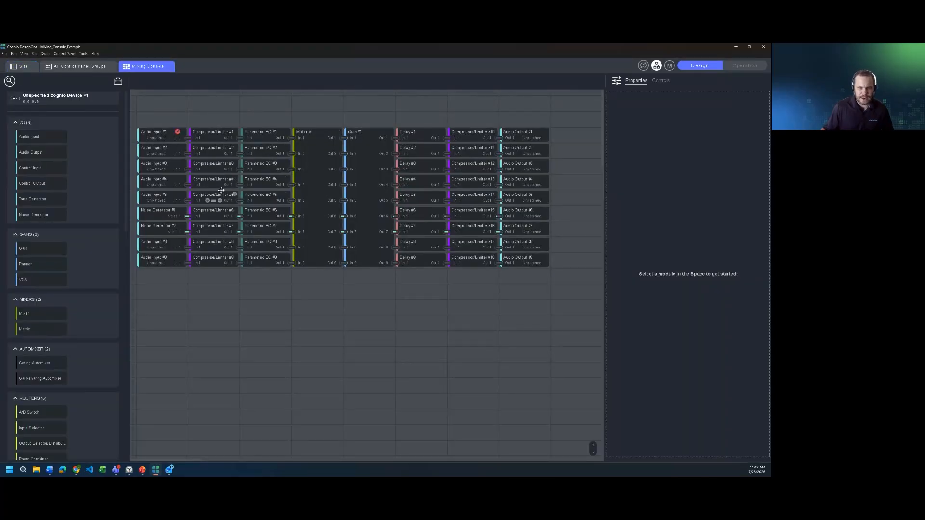
pyautogui.click(94, 68)
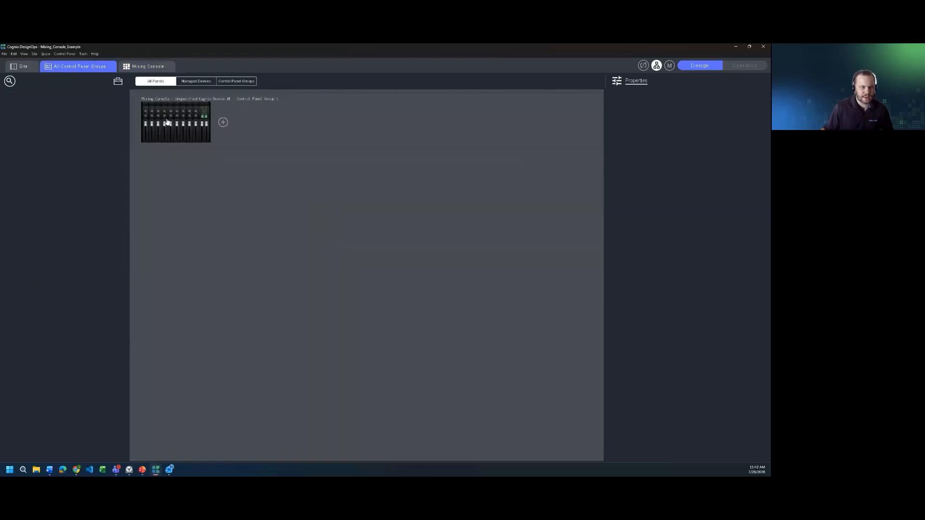
pyautogui.click(165, 122)
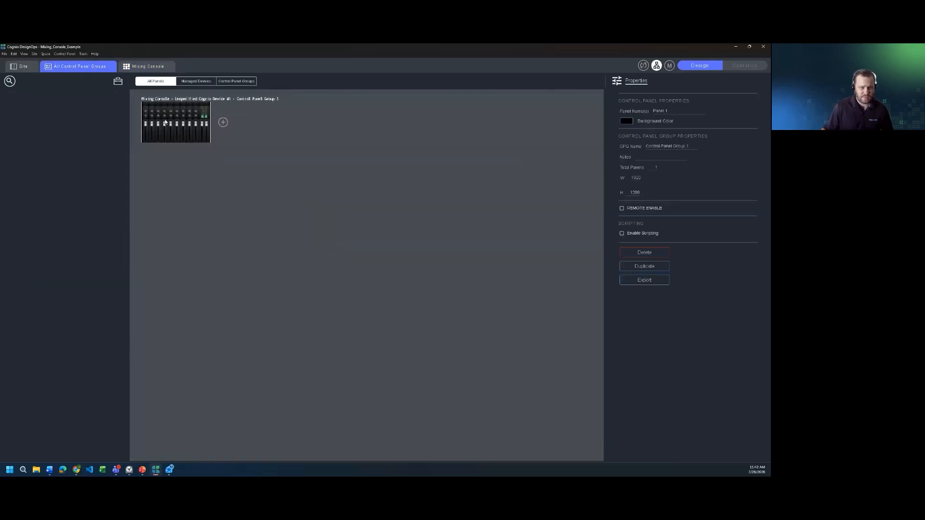
pyautogui.doubleClick(166, 124)
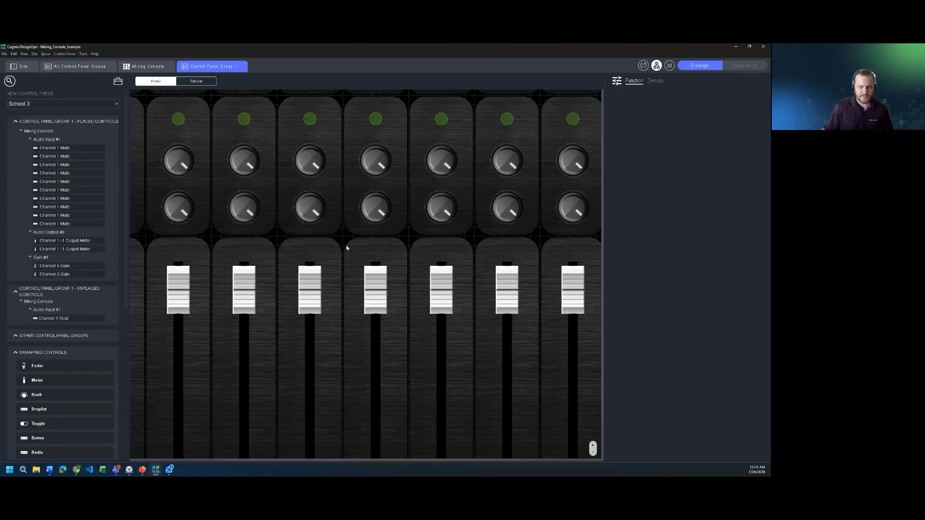
pyautogui.click(593, 452)
pyautogui.click(592, 452)
pyautogui.click(592, 452)
pyautogui.hscroll(-4, 405, 391)
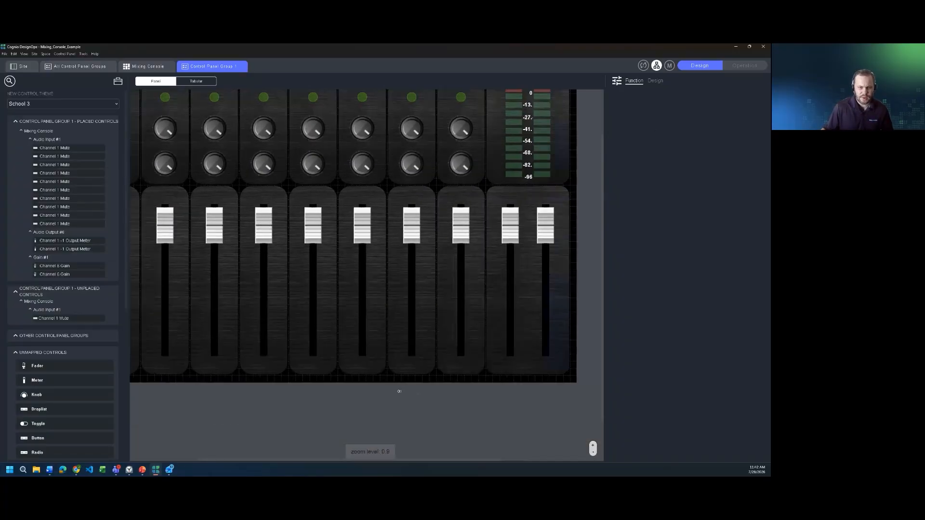
pyautogui.scroll(2, 377, 389)
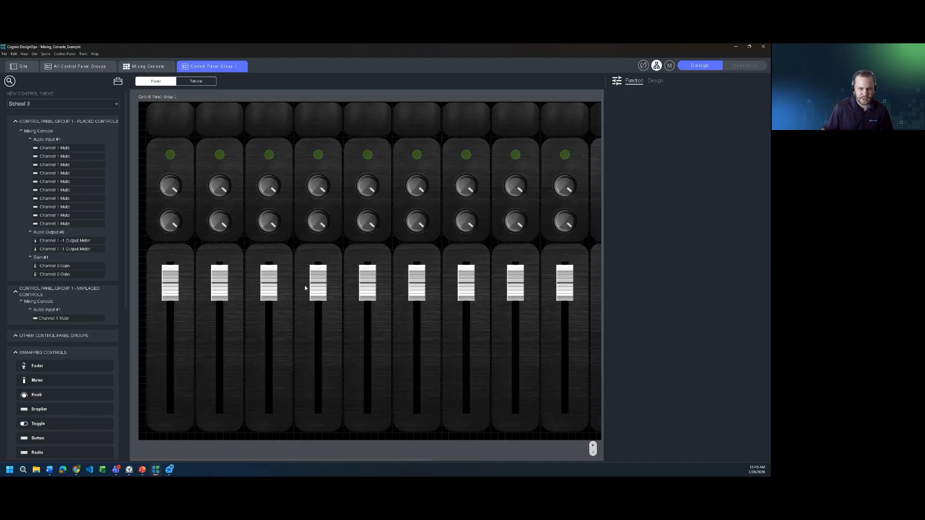
# - Switch the site to Operation mode and lower the faders of the seventh, eighth and ninth mixer channels to about mid-travel
pyautogui.click(726, 66)
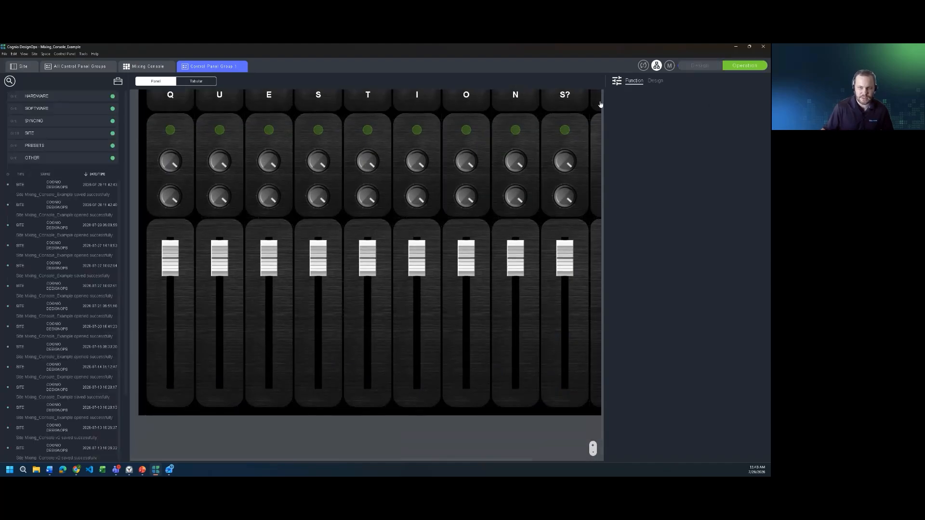
pyautogui.moveTo(558, 264); pyautogui.dragTo(557, 324)
pyautogui.moveTo(514, 258); pyautogui.dragTo(515, 313)
pyautogui.moveTo(465, 258); pyautogui.dragTo(466, 316)
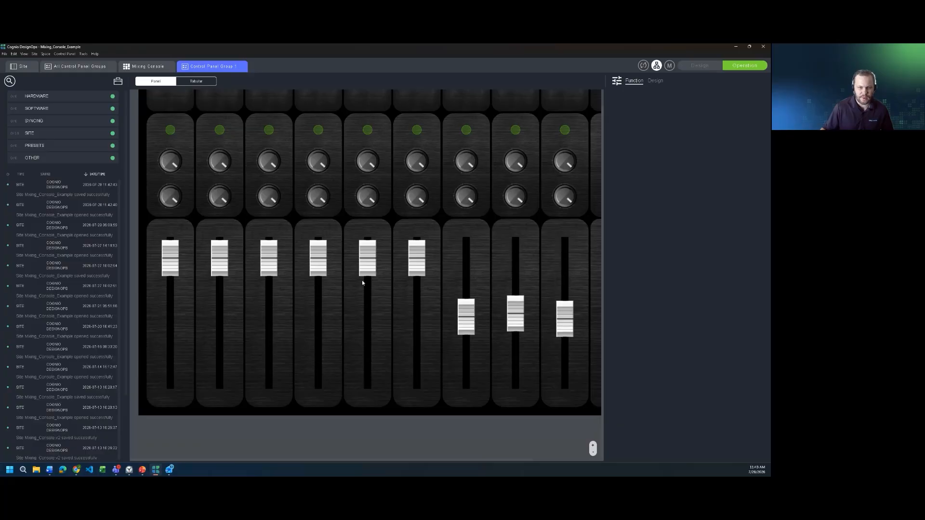
# - Lower the third channel's fader to about mid-travel and turn the upper knobs of channels three and five and channel four's lower knob
pyautogui.click(592, 452)
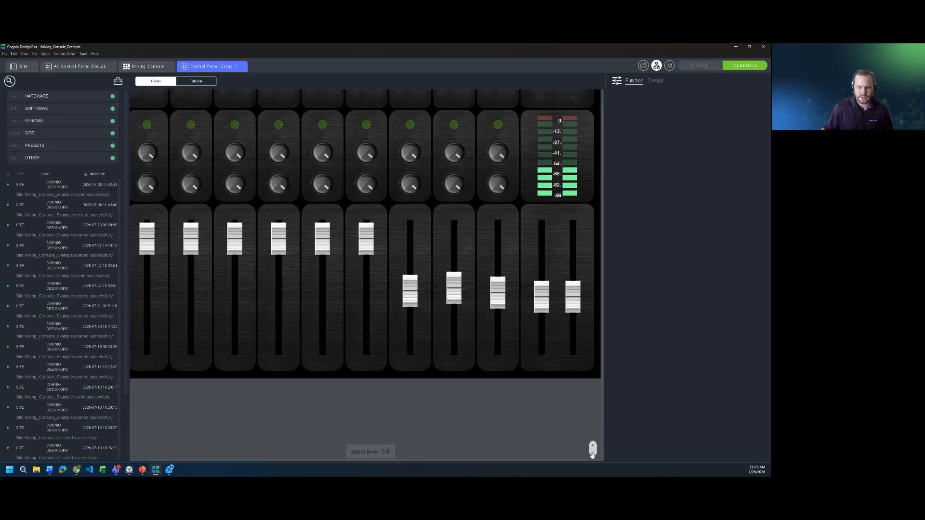
pyautogui.click(592, 452)
pyautogui.moveTo(238, 241); pyautogui.dragTo(238, 295)
pyautogui.click(236, 156)
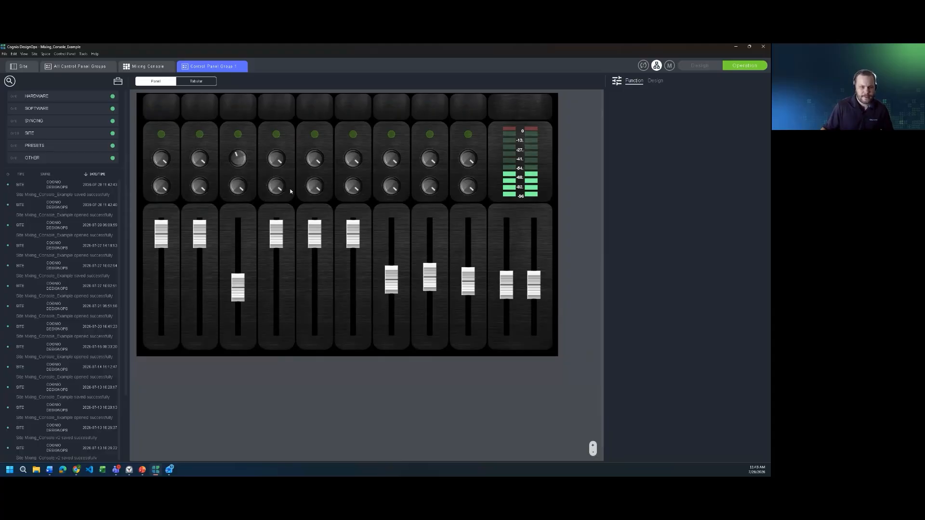
pyautogui.click(275, 183)
pyautogui.click(313, 158)
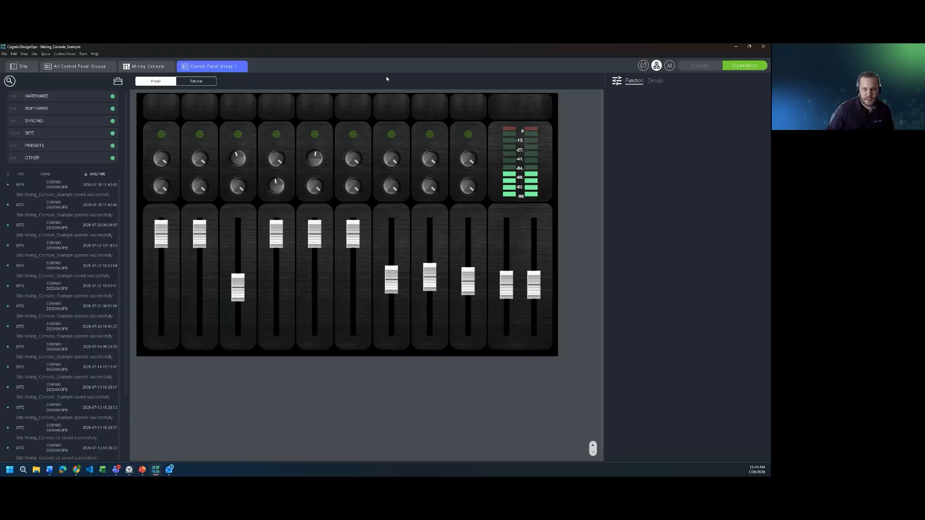
# - Reveal the channel header labels on the mixer panel through the blank header above the master channel
pyautogui.click(515, 115)
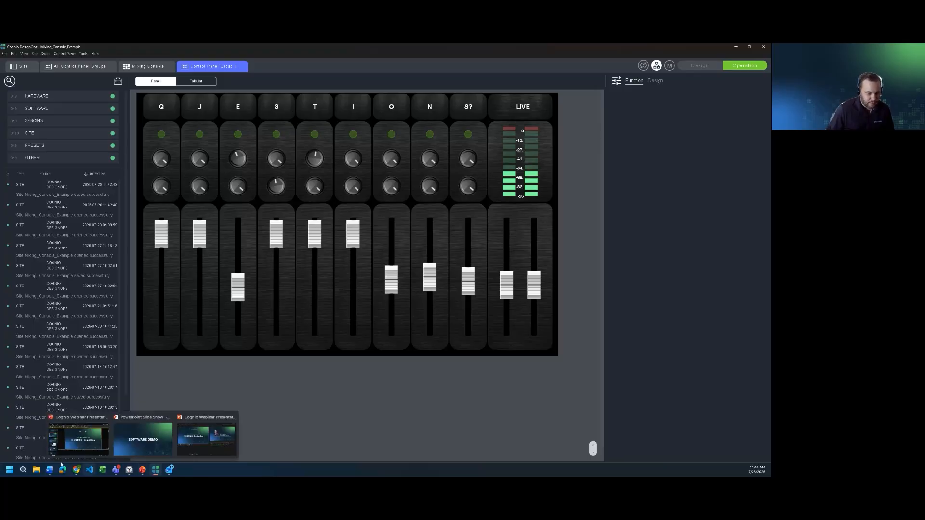
pyautogui.moveTo(75, 471)
pyautogui.click(54, 434)
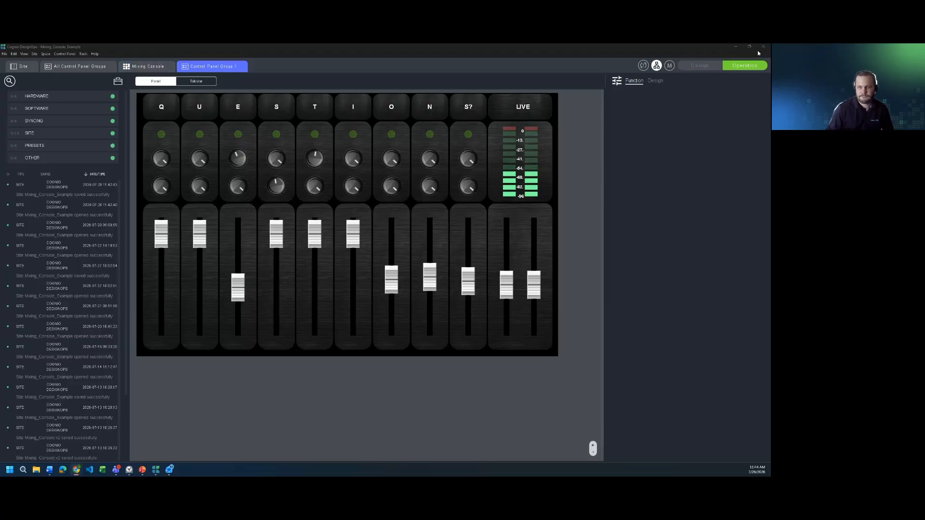
# - Return to Design mode, add a second blank panel to Control Panel Group 1 and reopen the group's mixer panel
pyautogui.click(699, 65)
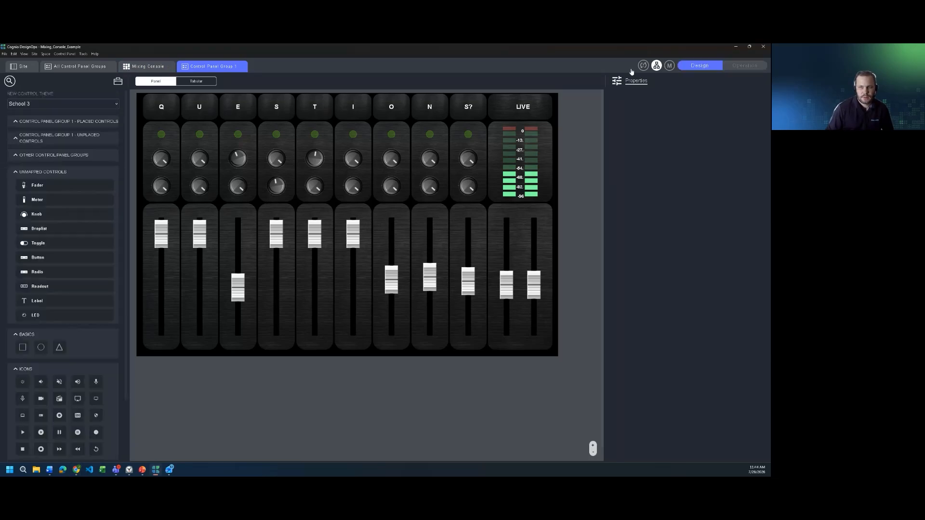
pyautogui.click(134, 67)
pyautogui.click(79, 66)
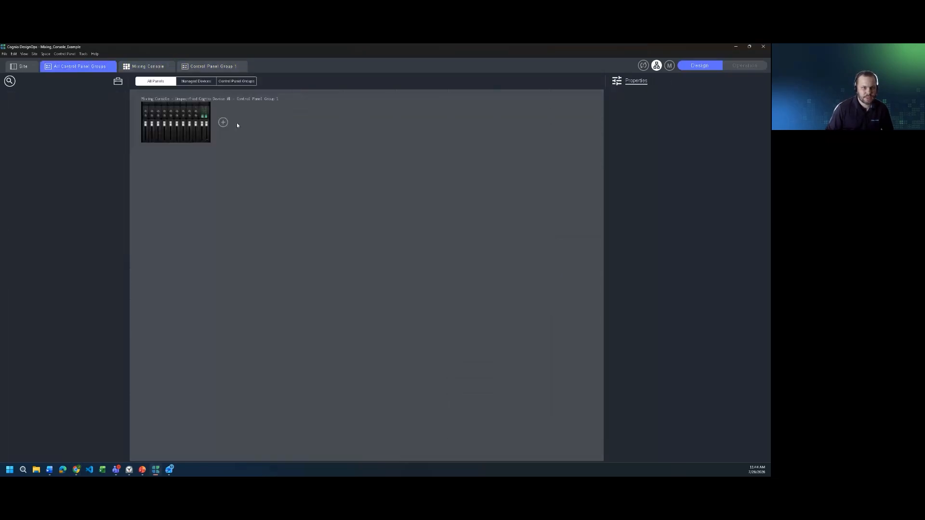
pyautogui.click(222, 122)
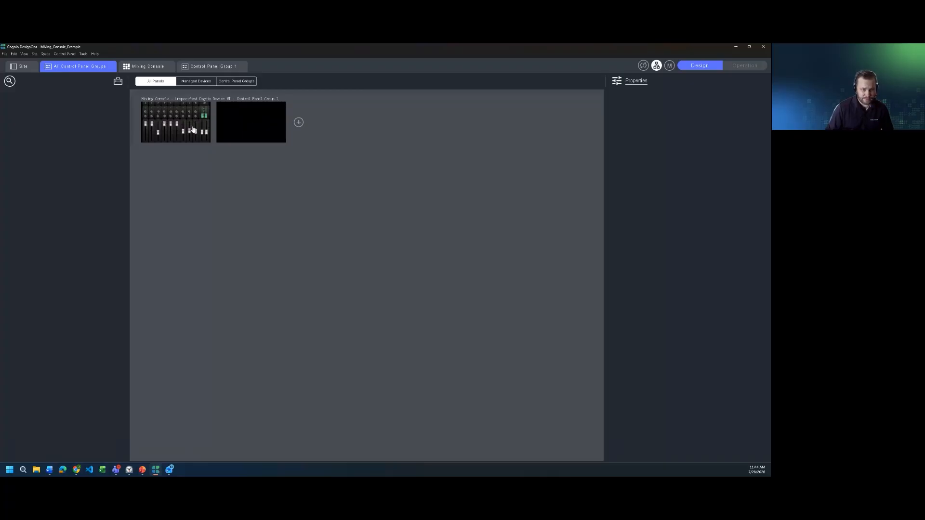
pyautogui.click(193, 129)
pyautogui.doubleClick(193, 129)
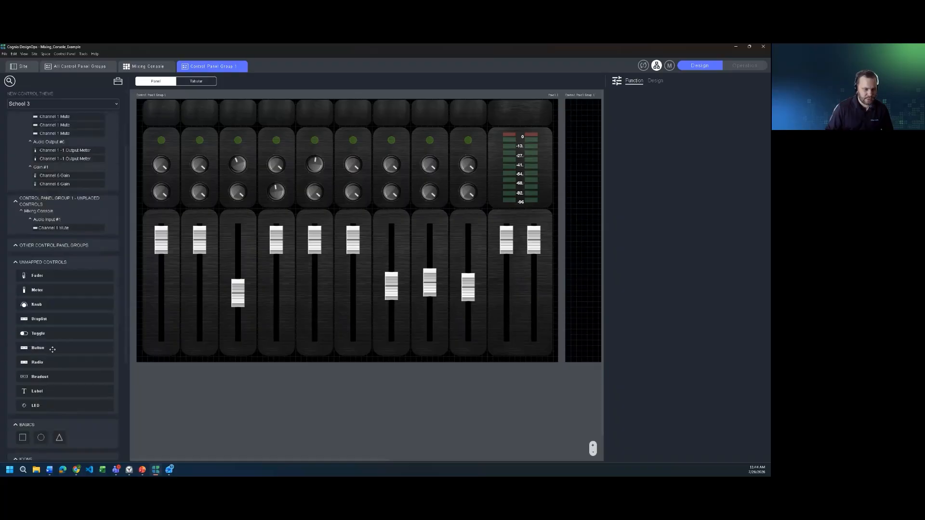
# - Add an enlarged unmapped button beneath the master faders and set it to Navigation mode with the Navigate to Next Control Panel command
pyautogui.moveTo(52, 349); pyautogui.dragTo(545, 355)
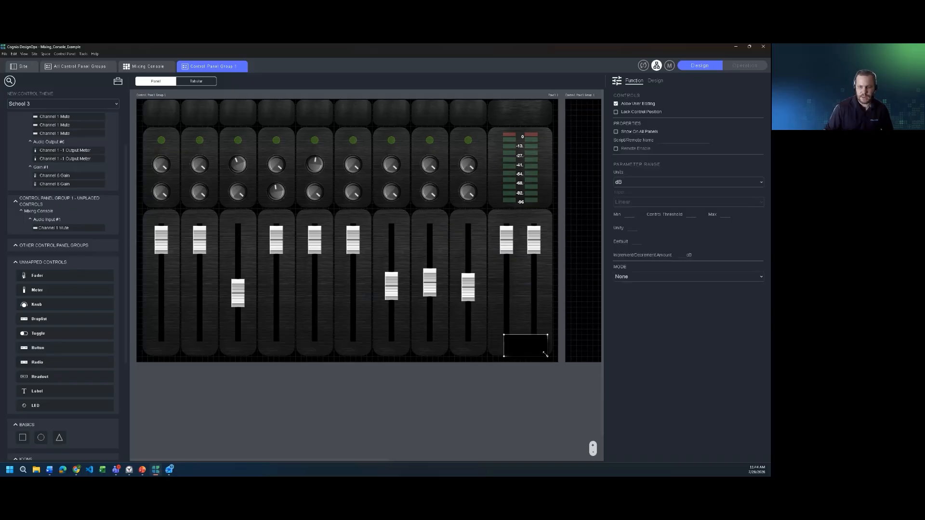
pyautogui.click(692, 278)
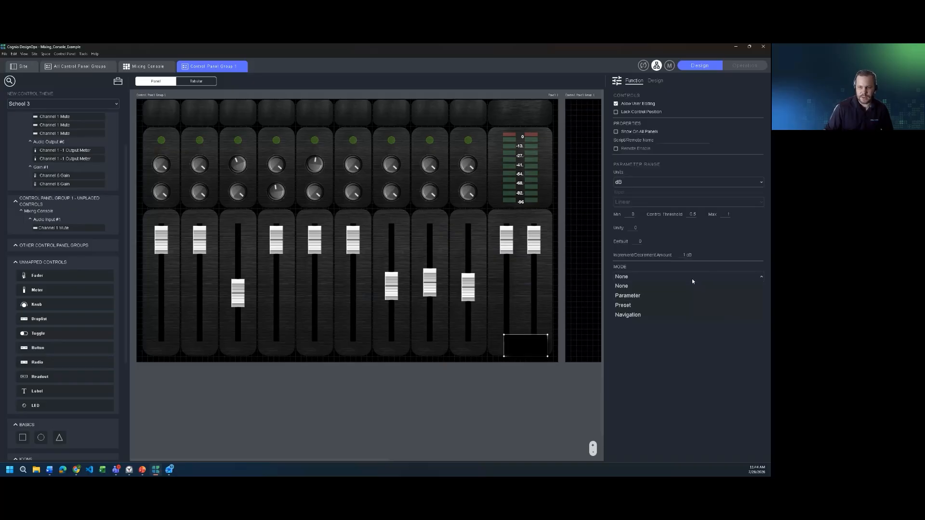
pyautogui.click(647, 316)
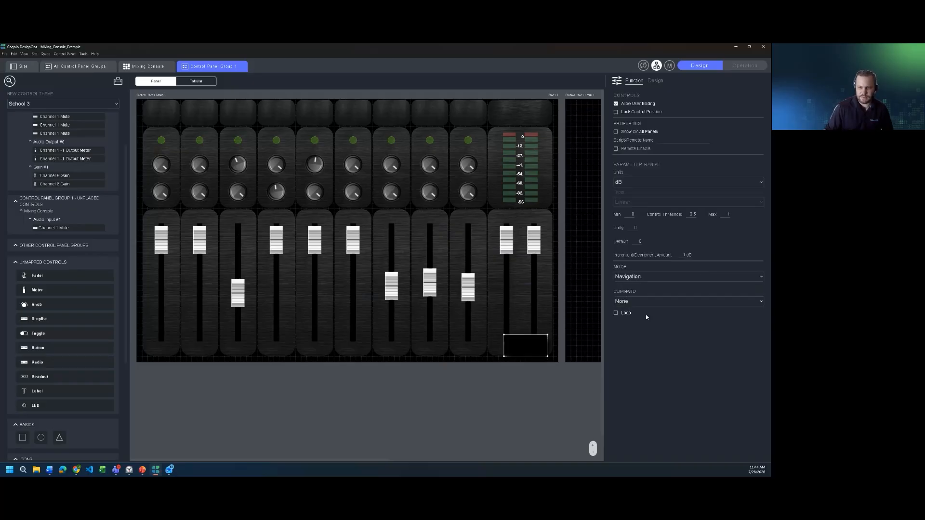
pyautogui.click(667, 302)
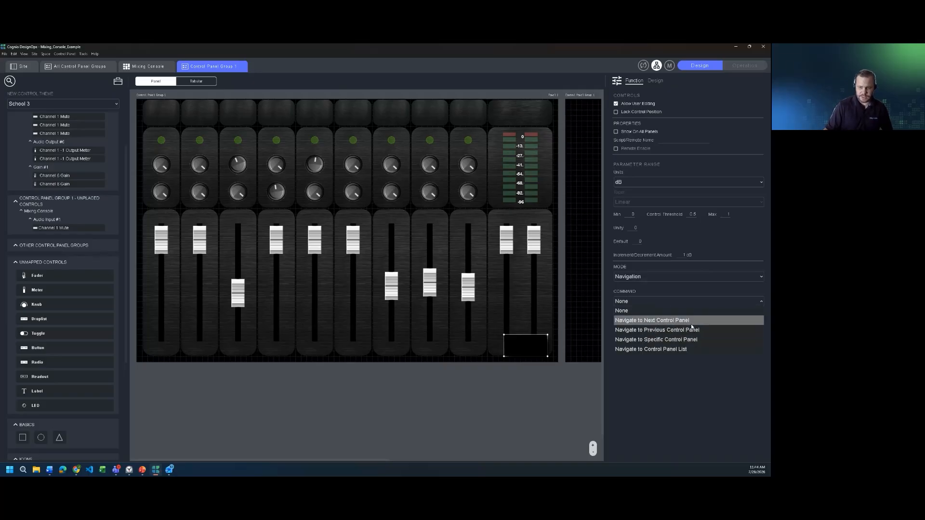
pyautogui.click(685, 341)
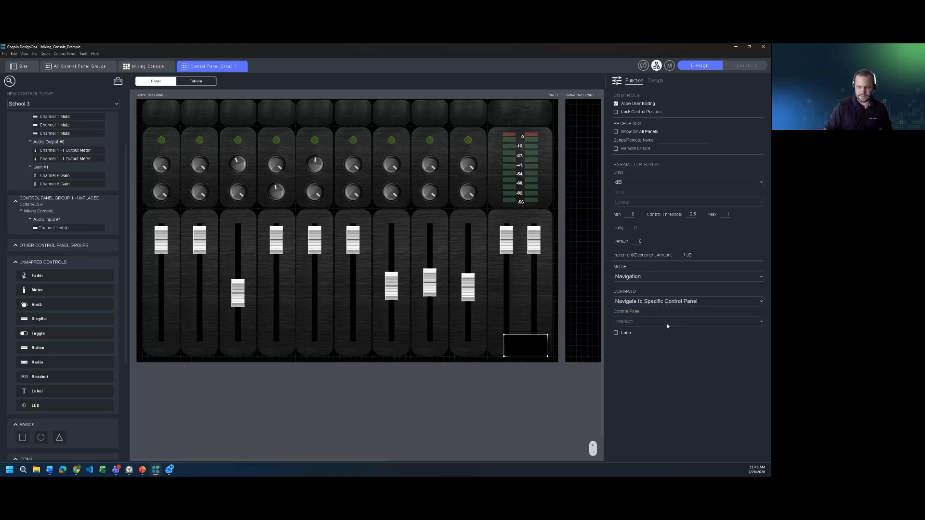
pyautogui.click(670, 302)
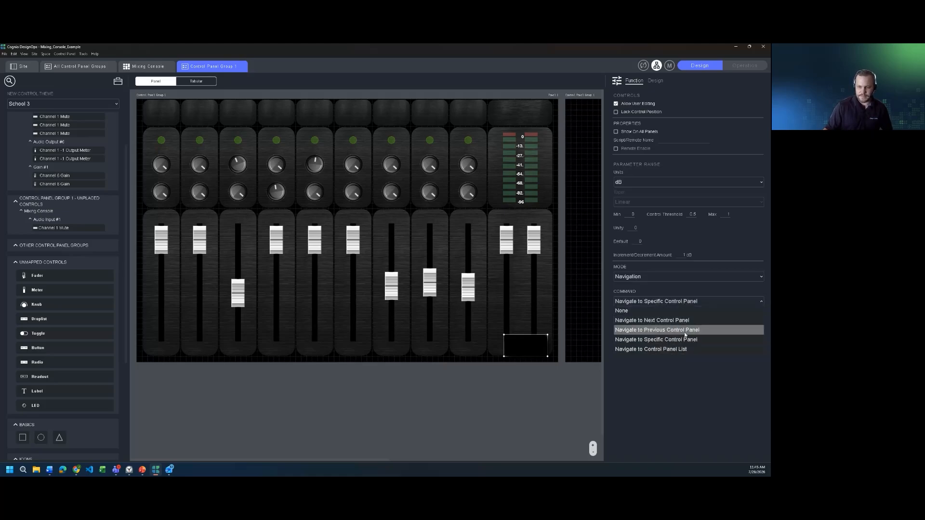
pyautogui.click(677, 322)
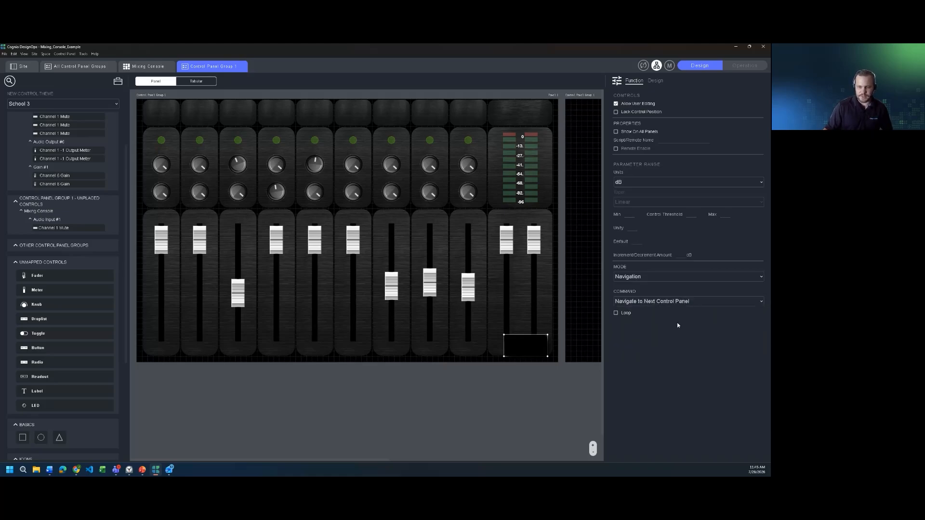
# - Test the navigation button in Operation mode, then return to Design mode and reselect the button on the mixer panel
pyautogui.click(741, 67)
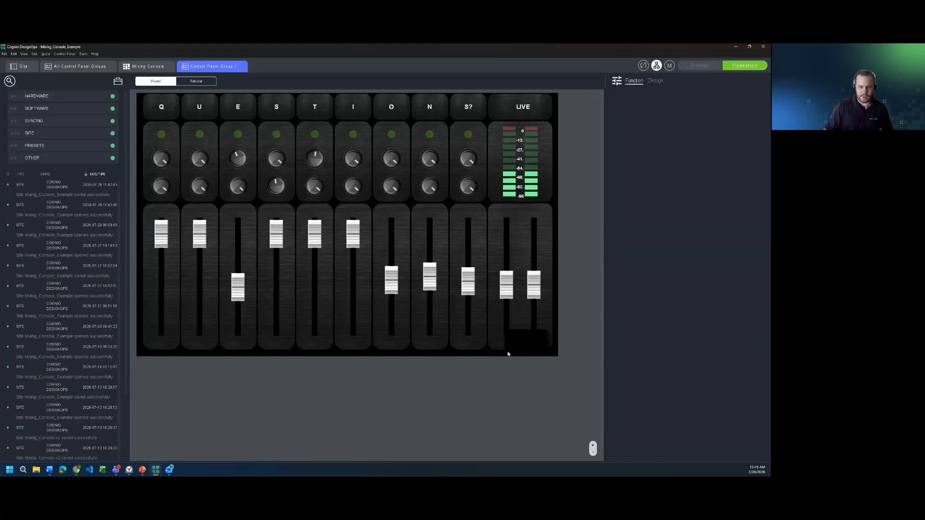
pyautogui.click(536, 339)
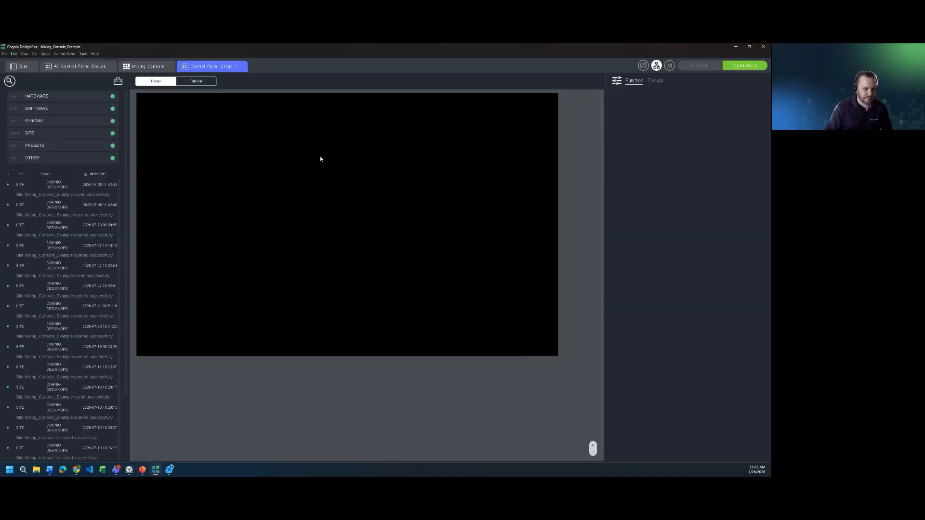
pyautogui.click(699, 65)
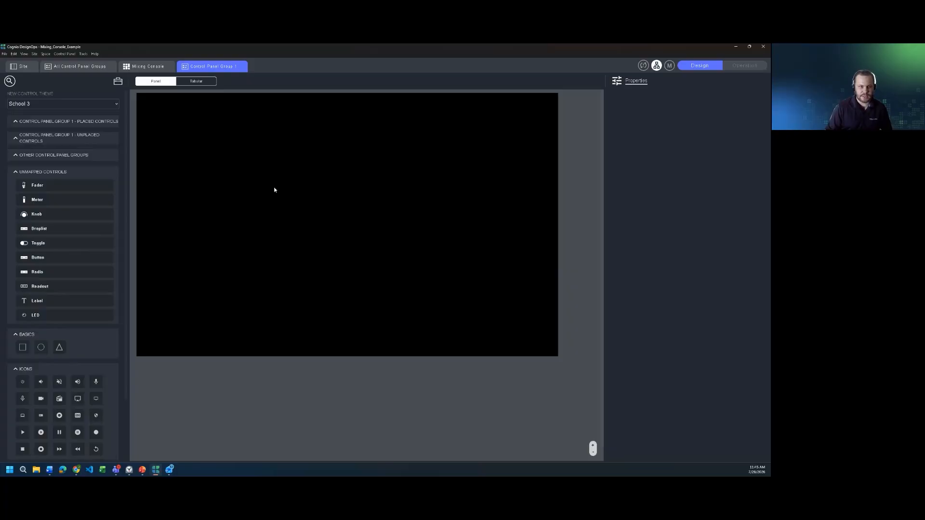
pyautogui.click(521, 351)
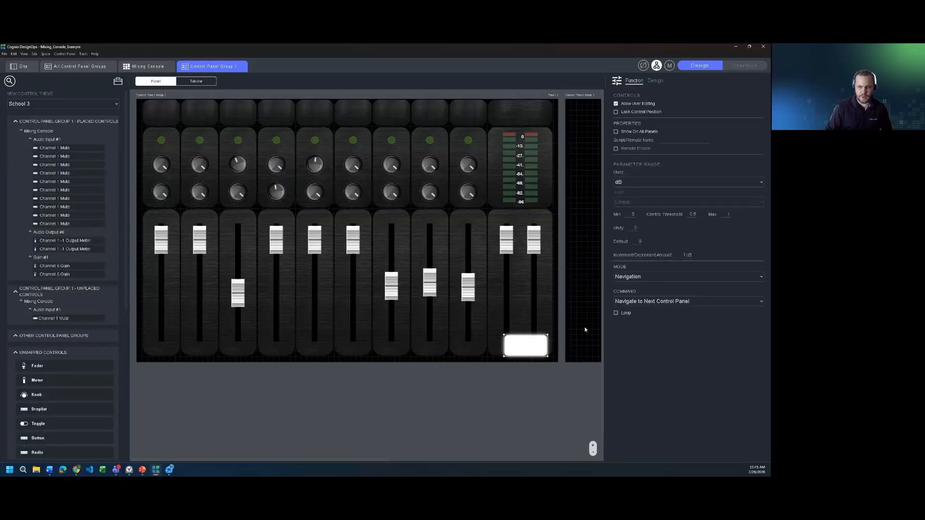
# - Review the navigation button's mode options and delete the button from the master section
pyautogui.click(662, 275)
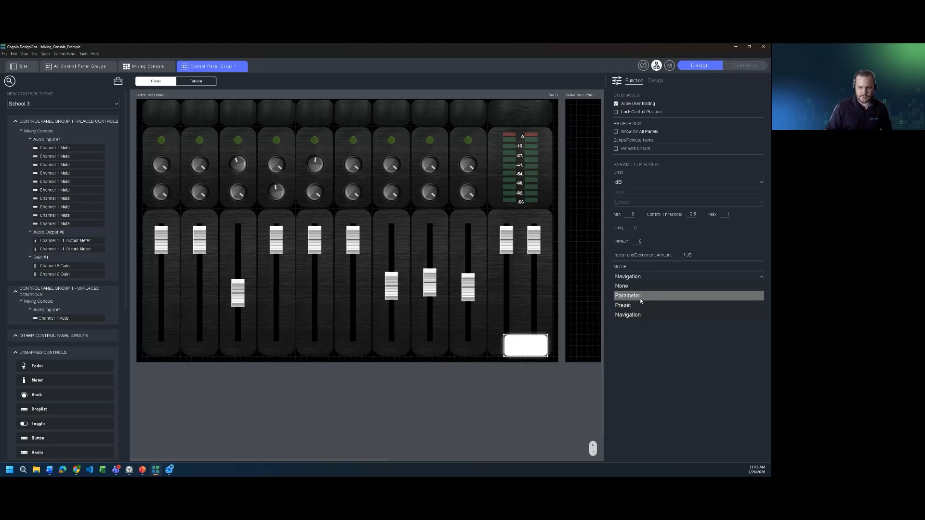
pyautogui.click(656, 372)
pyautogui.moveTo(525, 346); pyautogui.dragTo(513, 321)
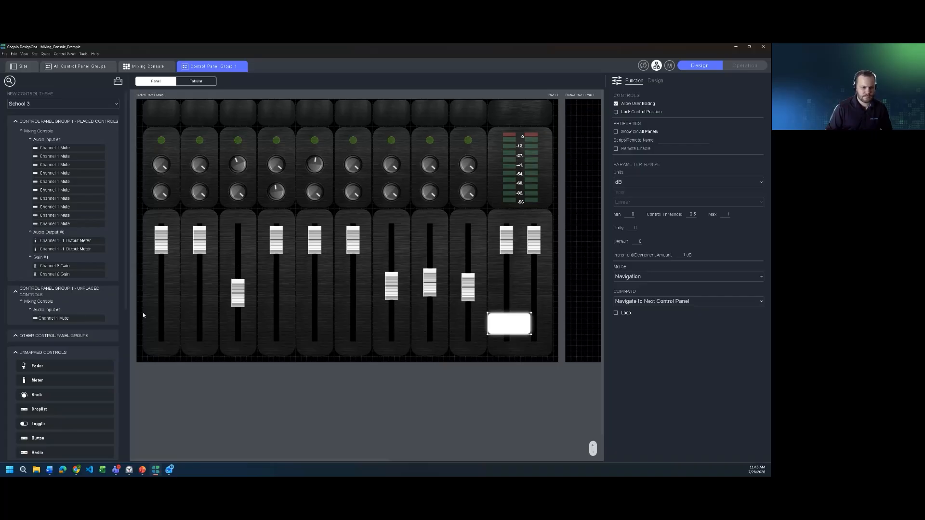
pyautogui.scroll(-5, 63, 336)
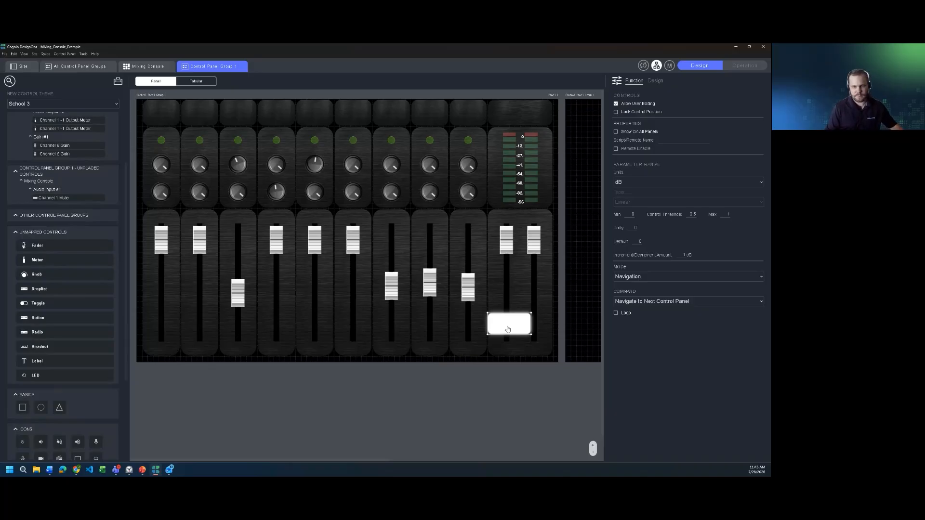
pyautogui.press('Delete')
# - Add an unmapped button across the lower part of channels seven and eight, using Navigation mode and the Navigate to Control Panel List command
pyautogui.moveTo(51, 317); pyautogui.dragTo(384, 320)
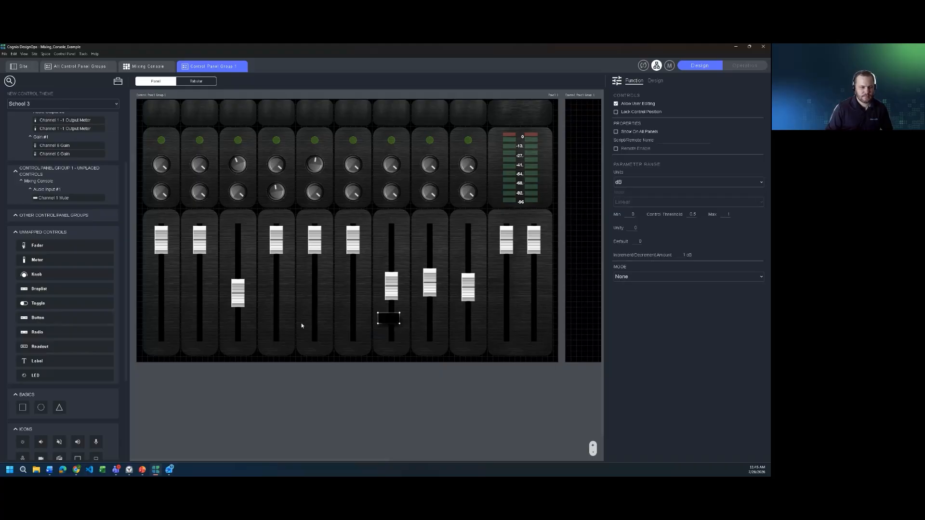
pyautogui.click(637, 277)
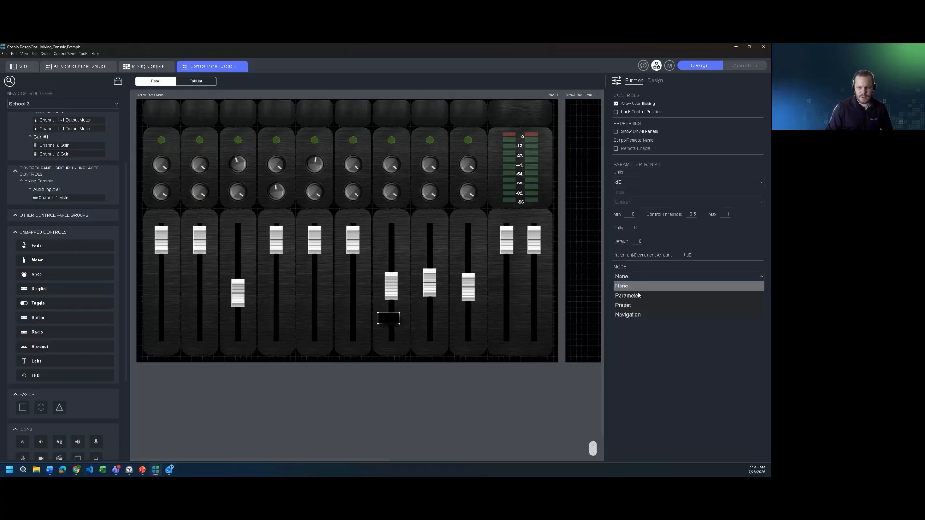
pyautogui.click(629, 315)
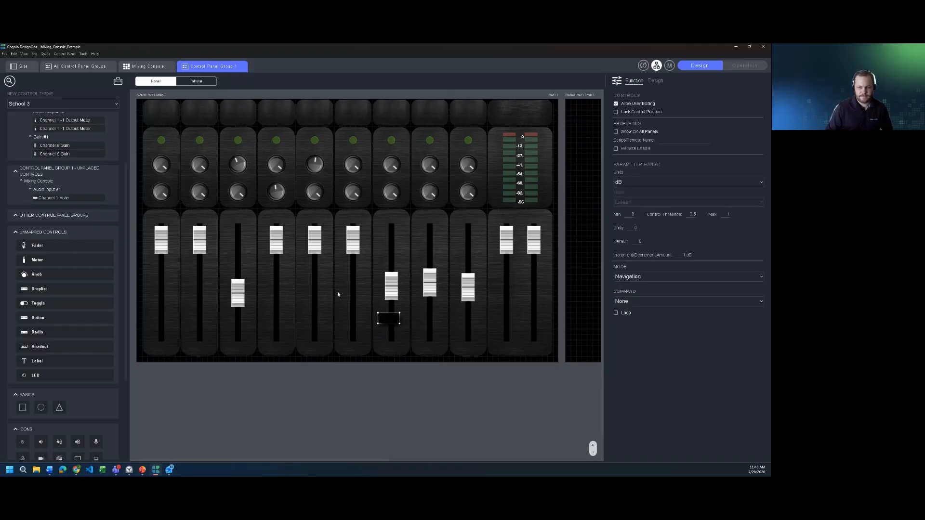
pyautogui.moveTo(432, 332); pyautogui.dragTo(448, 334)
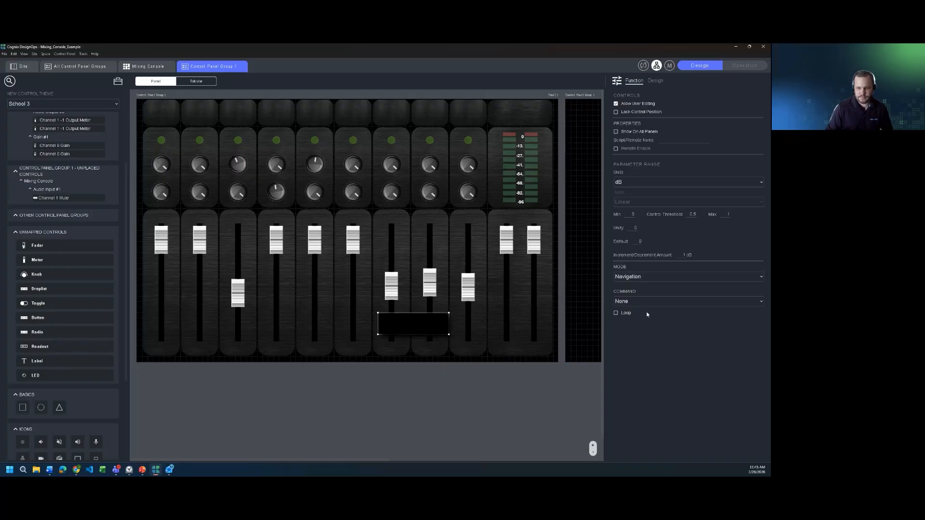
pyautogui.click(716, 302)
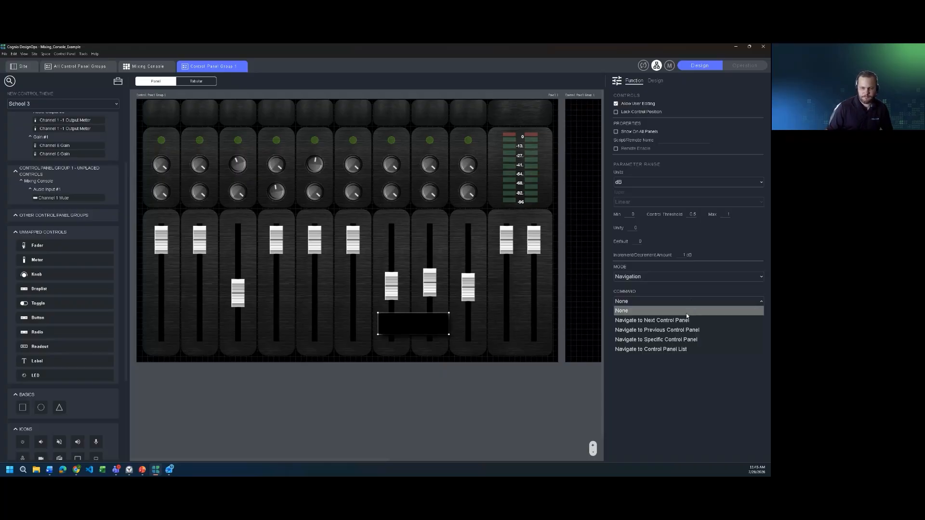
pyautogui.click(680, 349)
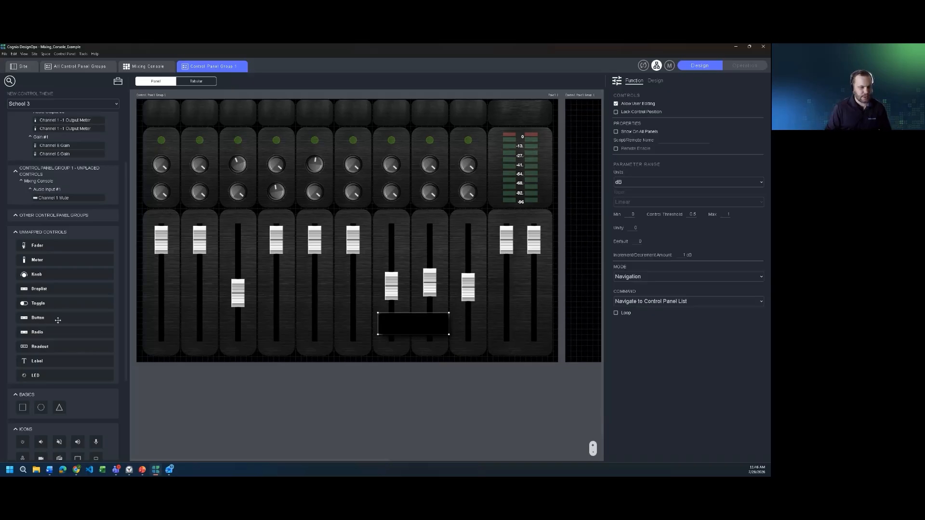
# - Add an enlarged unmapped radio control over the lower channel faders and set it to Navigation mode with Navigate to Control Panel List
pyautogui.moveTo(52, 332); pyautogui.dragTo(238, 326)
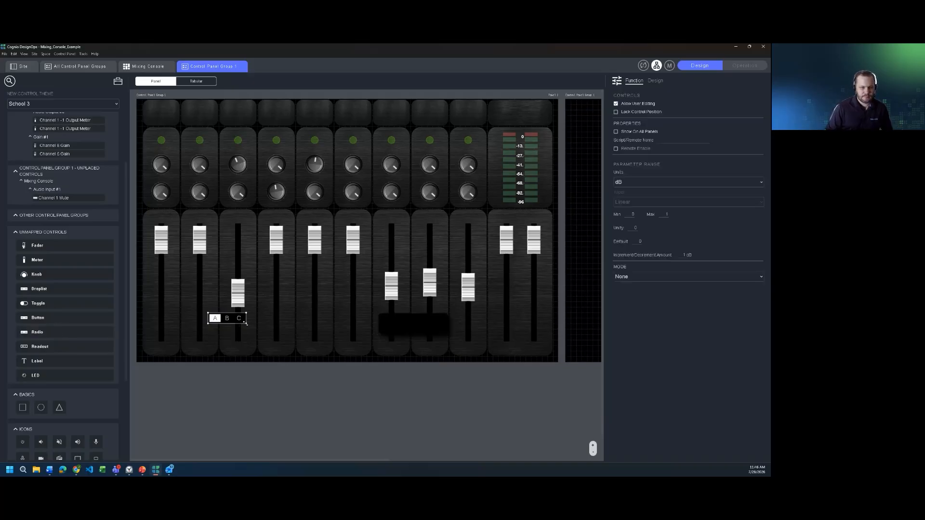
pyautogui.moveTo(296, 336); pyautogui.dragTo(345, 345)
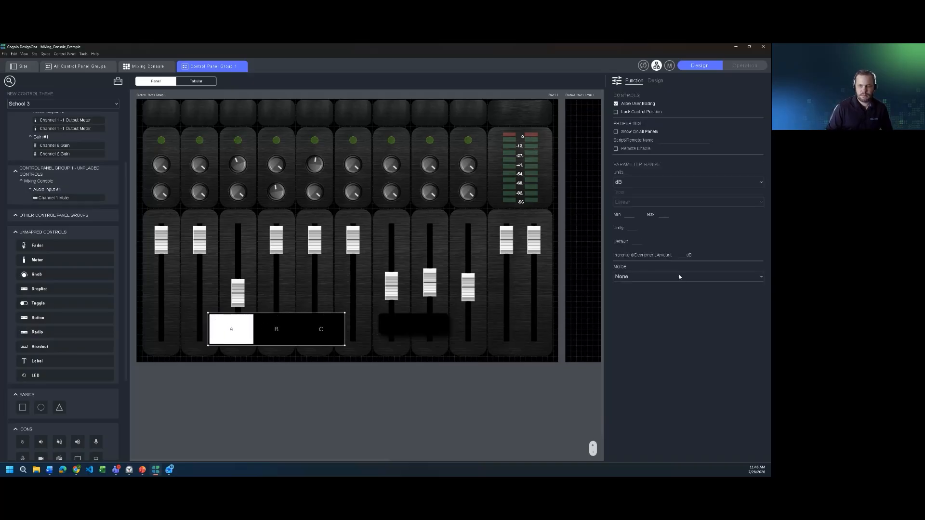
pyautogui.click(687, 276)
pyautogui.click(686, 314)
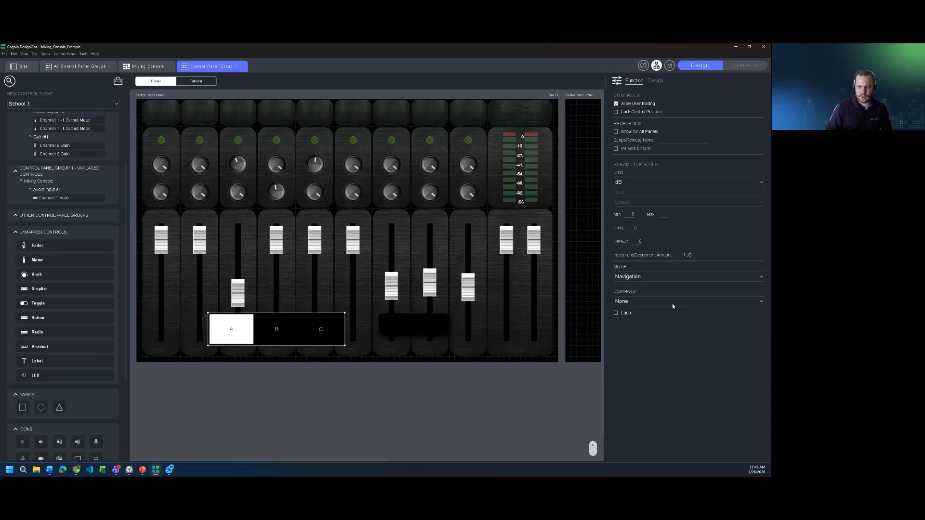
pyautogui.click(671, 303)
pyautogui.click(663, 349)
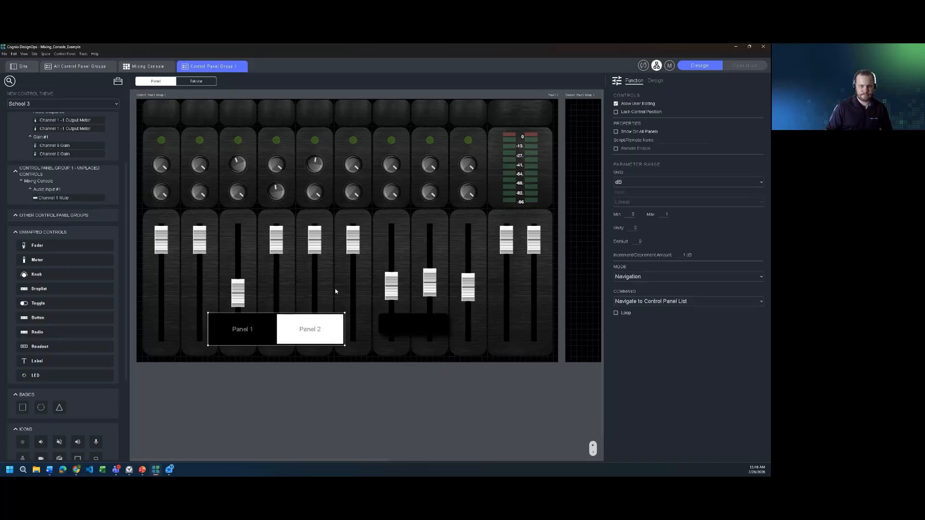
# - Move the radio control to the panel's upper edge, stretch it across channels three to nine, and show it on all panels
pyautogui.moveTo(336, 291); pyautogui.dragTo(333, 106)
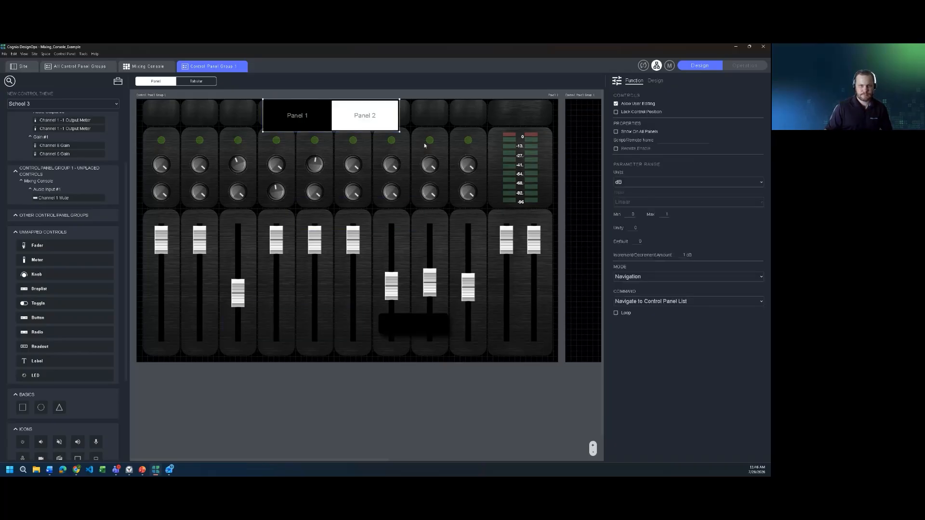
pyautogui.moveTo(400, 131); pyautogui.dragTo(487, 120)
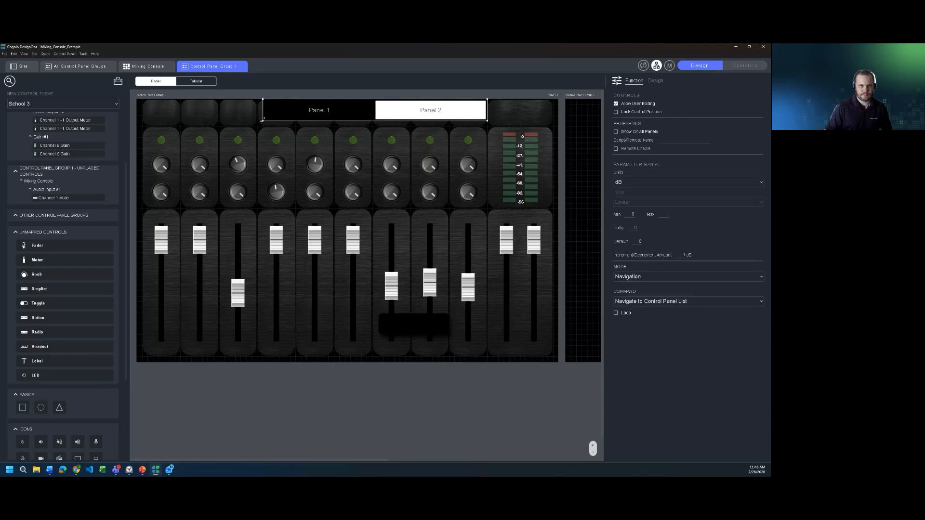
pyautogui.moveTo(262, 120); pyautogui.dragTo(222, 121)
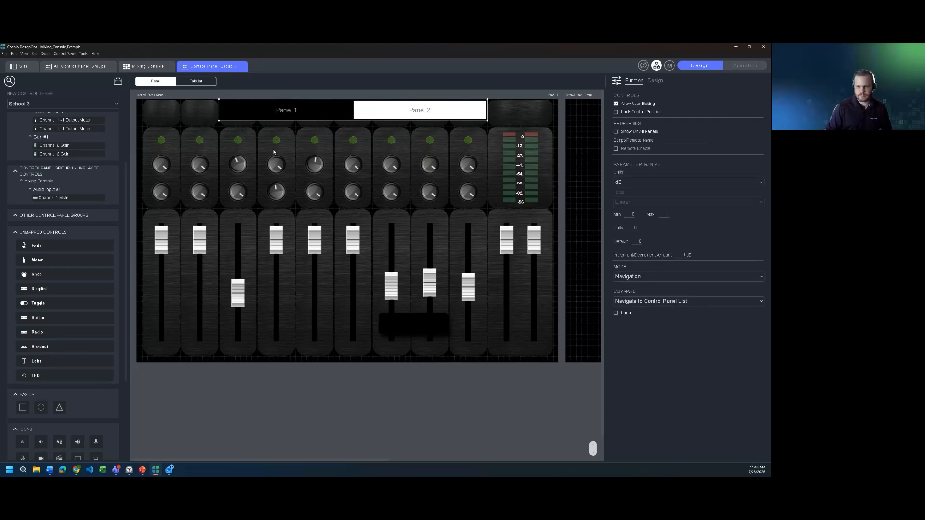
pyautogui.click(616, 132)
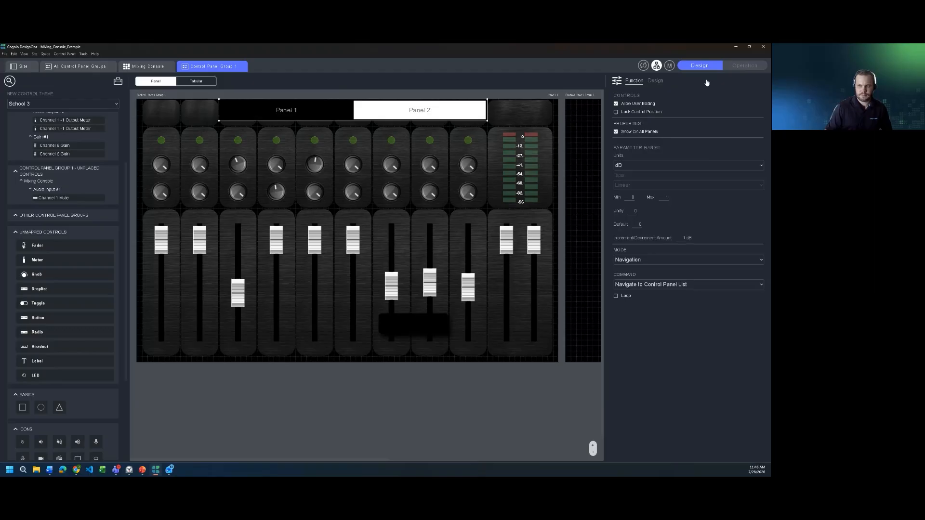
# - Test the radio control in Operation mode by navigating to Panel 2 and back to Panel 1, and return to Design mode
pyautogui.click(742, 66)
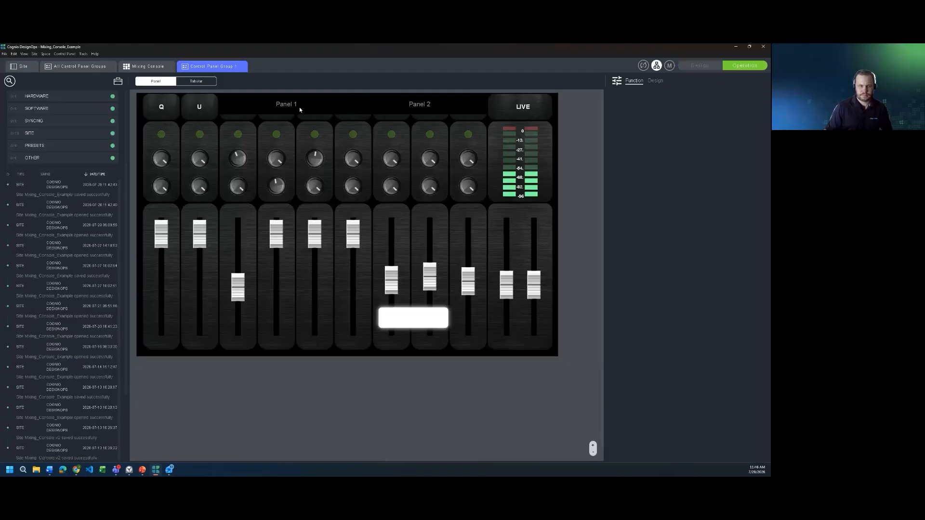
pyautogui.click(412, 105)
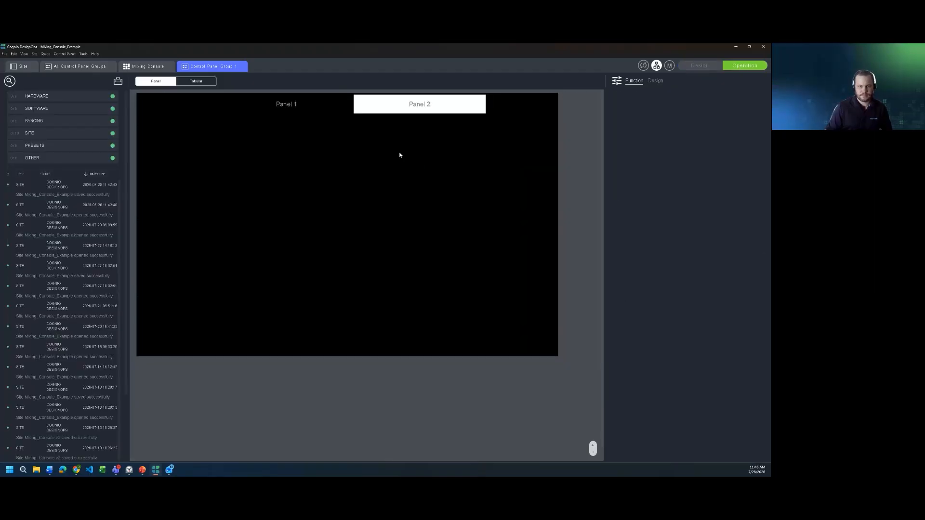
pyautogui.click(322, 108)
pyautogui.click(700, 66)
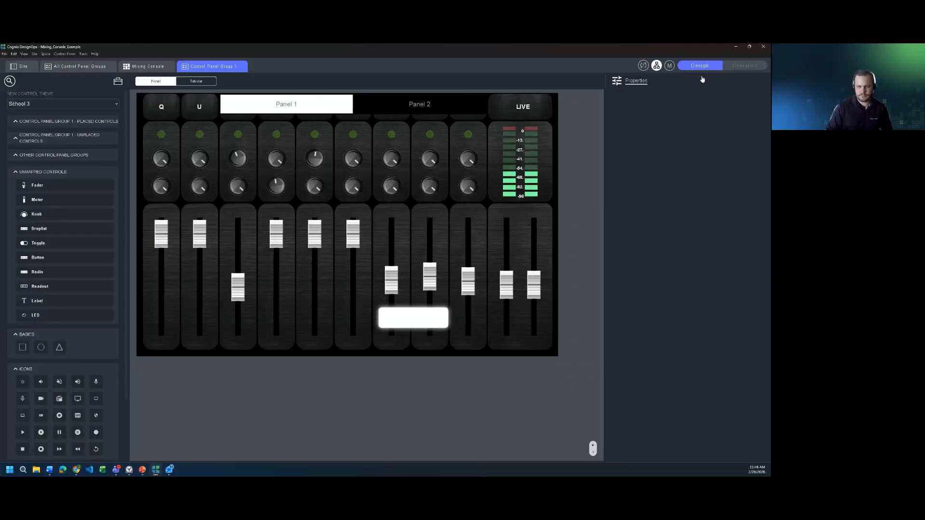
# - Delete the unmapped button over channels seven and eight and move the radio control to the panel's lower edge
pyautogui.click(413, 325)
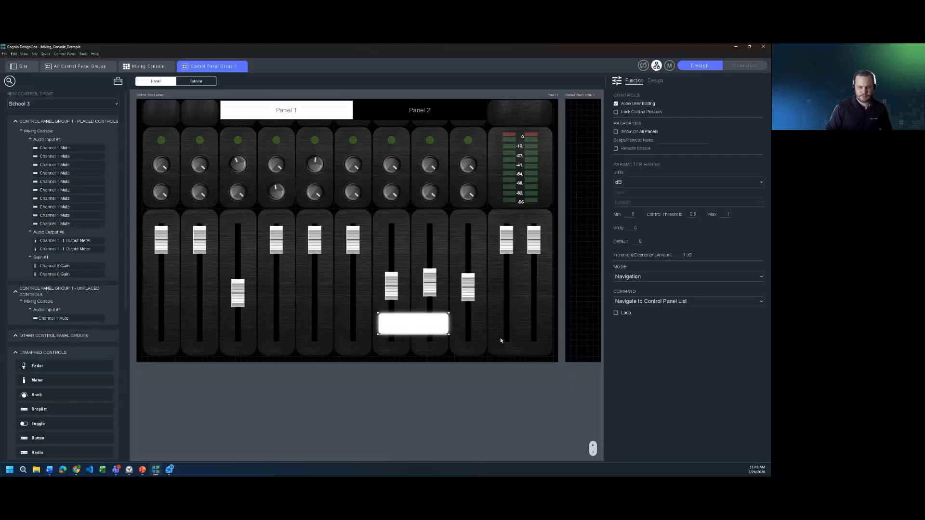
pyautogui.press('Delete')
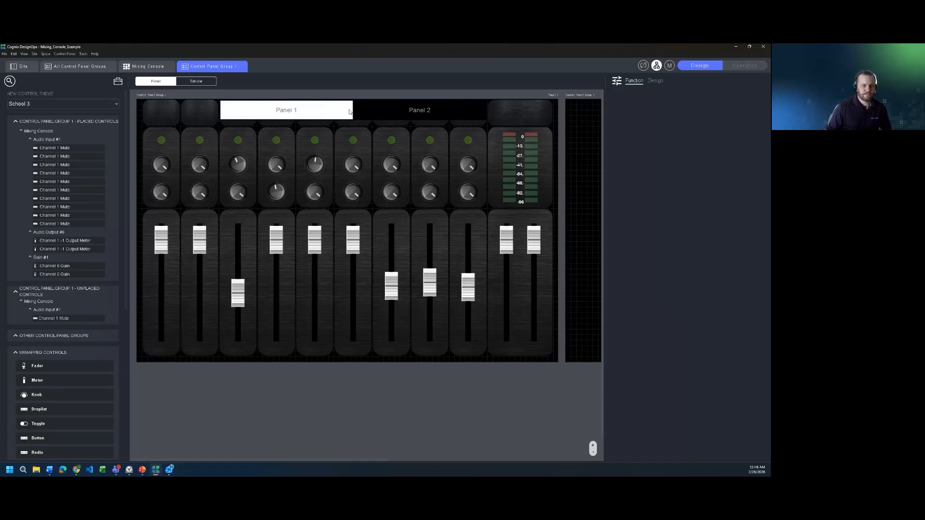
pyautogui.moveTo(371, 118); pyautogui.dragTo(368, 342)
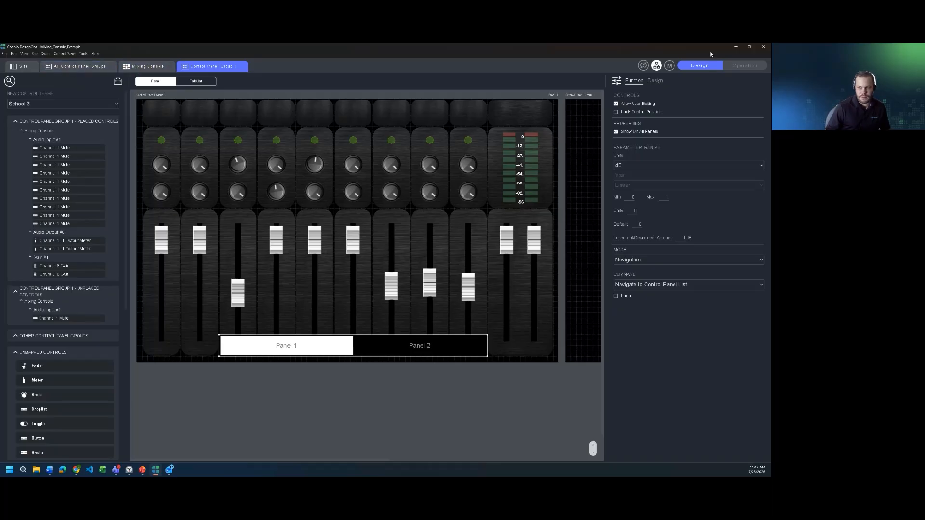
# - Close the mixing console project, and add and open a blank space in a new, maximized site window
pyautogui.click(763, 46)
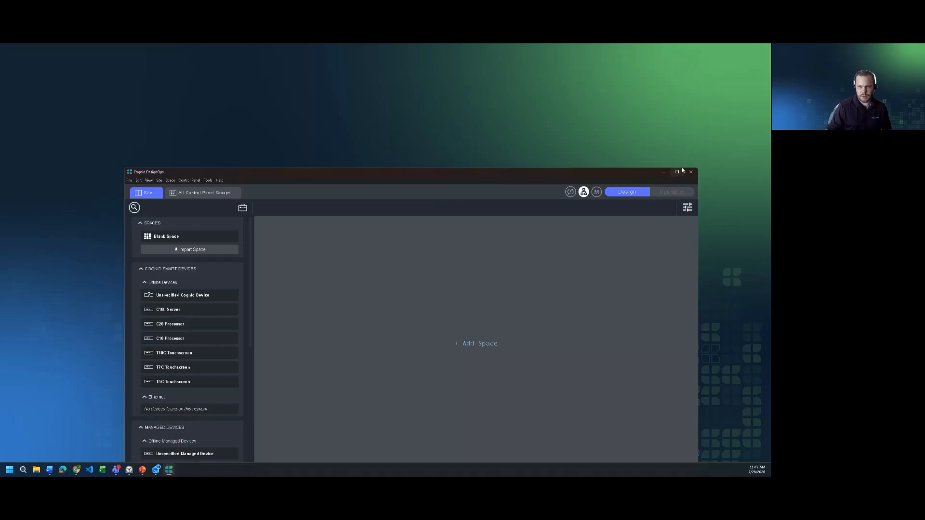
pyautogui.click(682, 171)
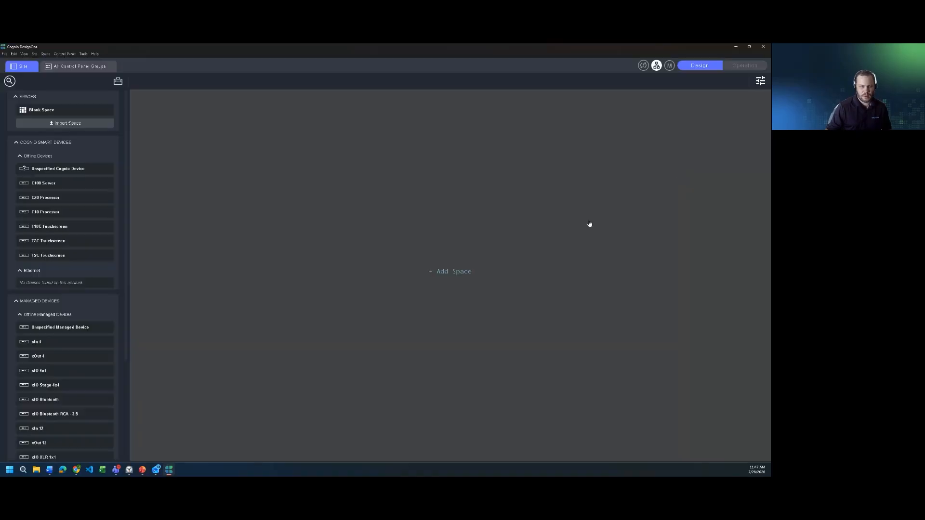
pyautogui.moveTo(77, 107); pyautogui.dragTo(192, 104)
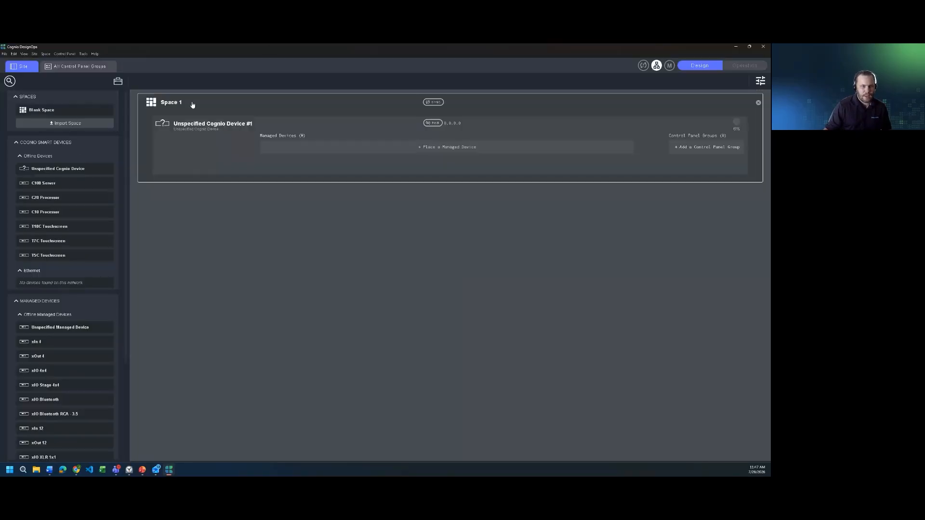
pyautogui.doubleClick(193, 105)
# - Place a scripted Custom module and an Event module side by side in Space 1, and show the Event module's controls
pyautogui.scroll(-10, 62, 247)
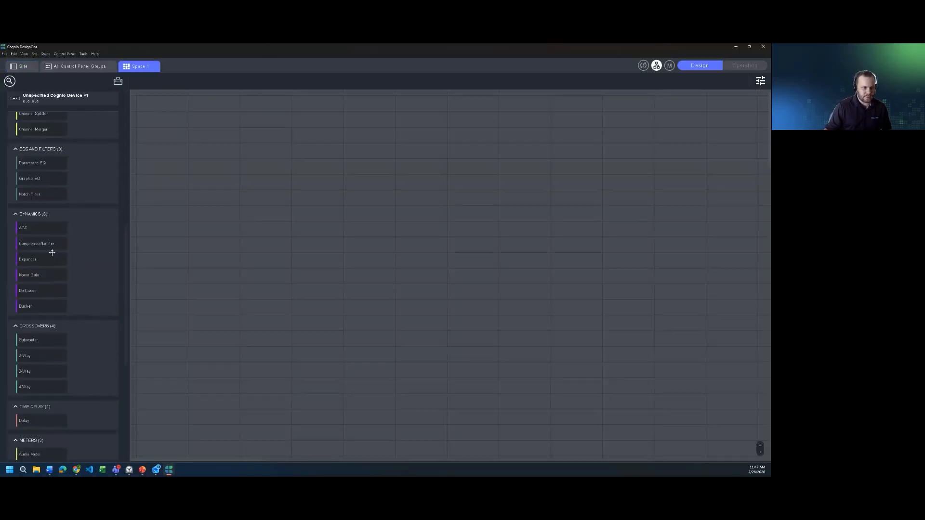
pyautogui.scroll(-2, 62, 250)
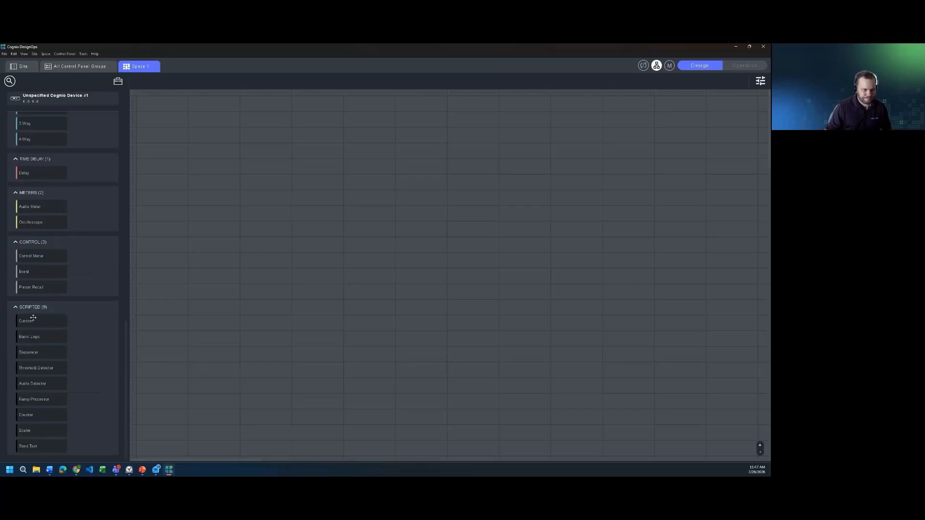
pyautogui.moveTo(31, 319); pyautogui.dragTo(185, 285)
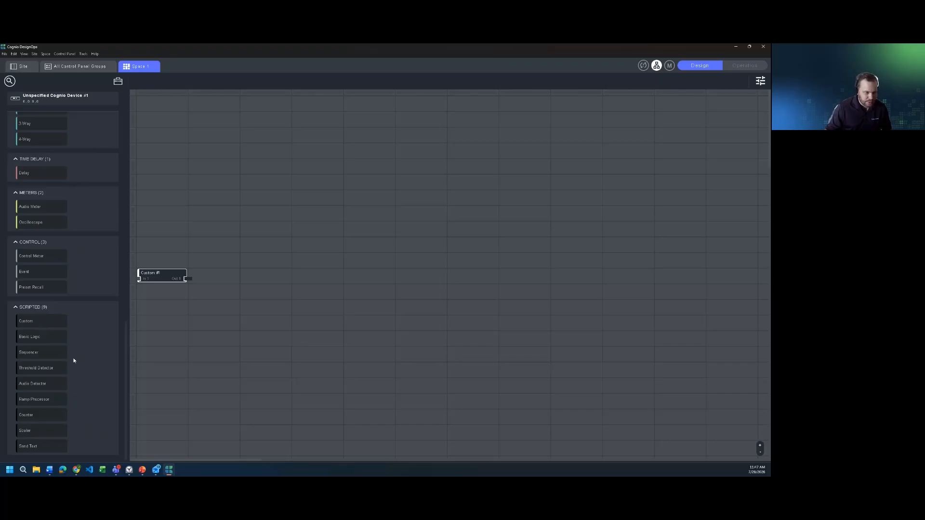
pyautogui.moveTo(30, 266); pyautogui.dragTo(265, 277)
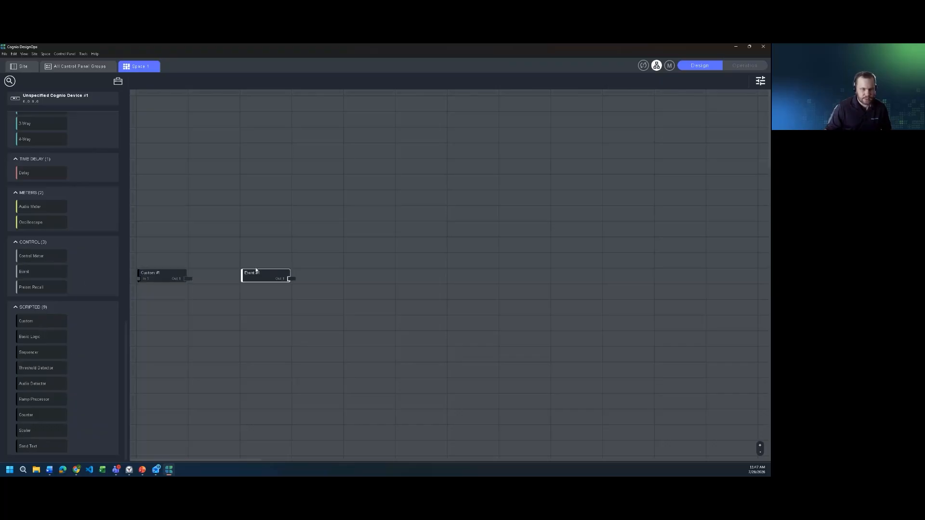
pyautogui.click(760, 82)
pyautogui.click(661, 81)
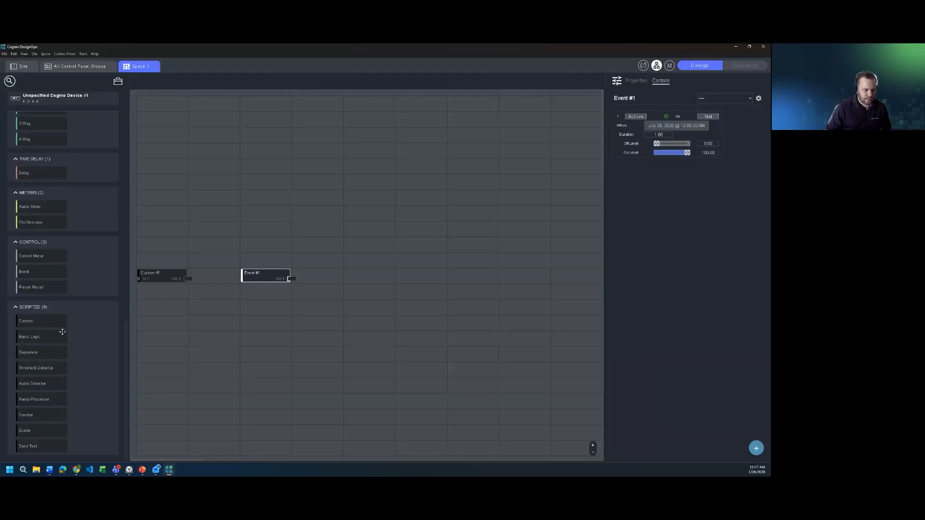
# - View the Custom module's controls, and place a Send Text module below it and fire its Trigger 1
pyautogui.click(161, 275)
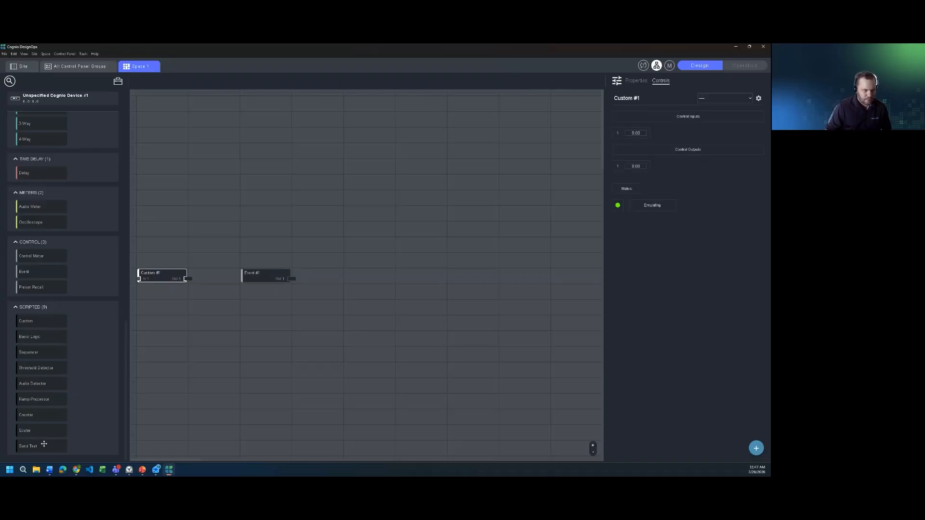
pyautogui.moveTo(44, 443); pyautogui.dragTo(186, 319)
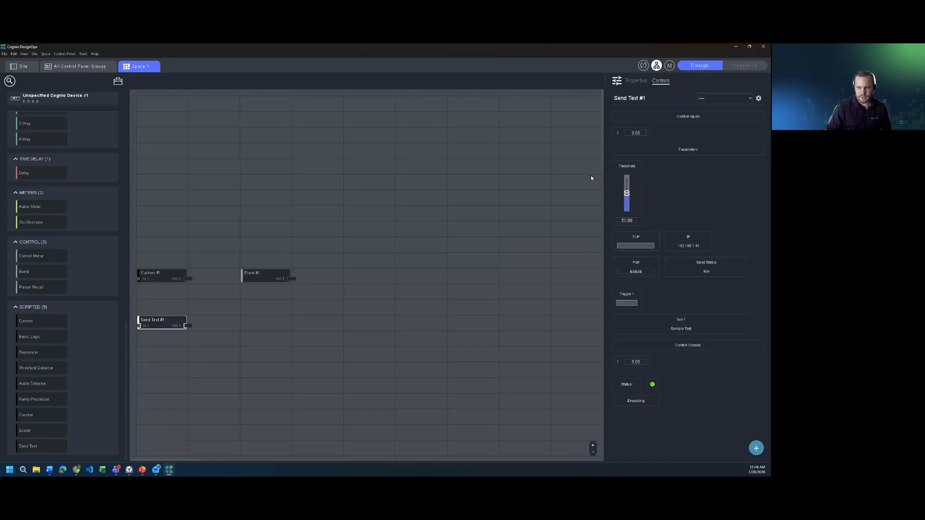
pyautogui.click(625, 303)
# - Add a control panel group to the unspecified Cognio device and open its empty panel for editing
pyautogui.click(82, 68)
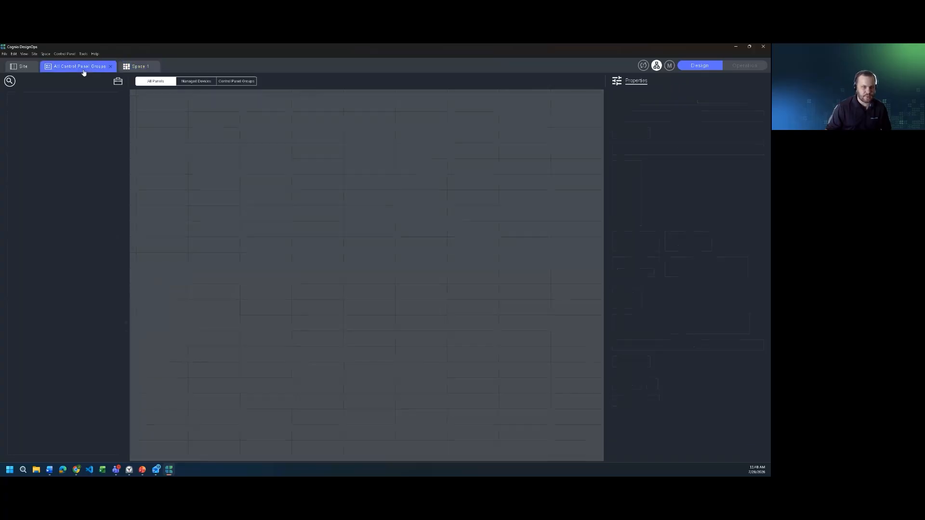
pyautogui.click(30, 69)
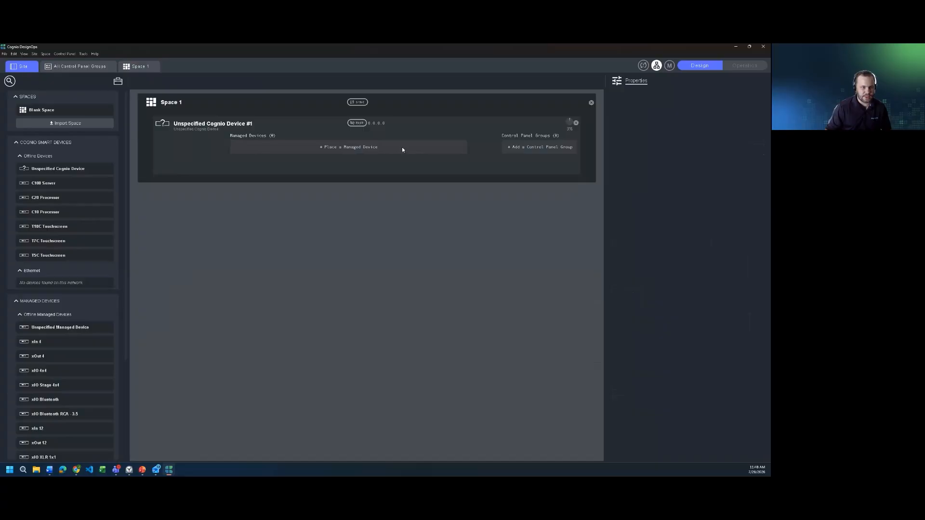
pyautogui.click(538, 147)
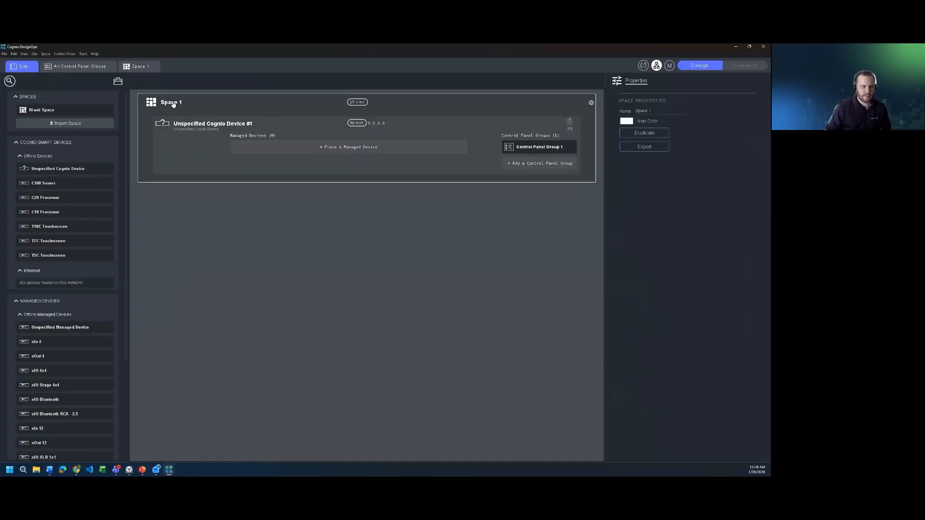
pyautogui.click(172, 102)
pyautogui.click(86, 69)
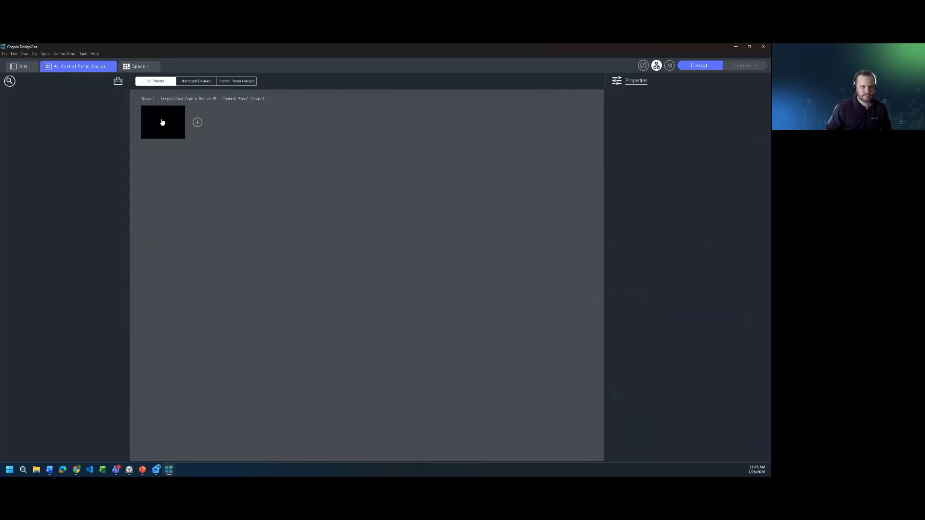
pyautogui.doubleClick(163, 123)
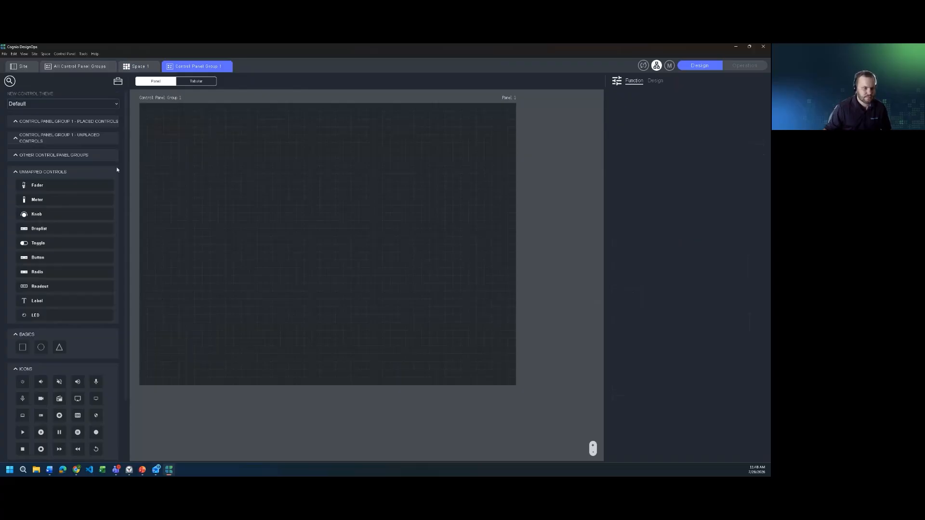
# - Add an enlarged unmapped button near the panel's upper-left corner, set to Parameter mode with the Event #1 parameter Event 1 On
pyautogui.moveTo(48, 257); pyautogui.dragTo(166, 150)
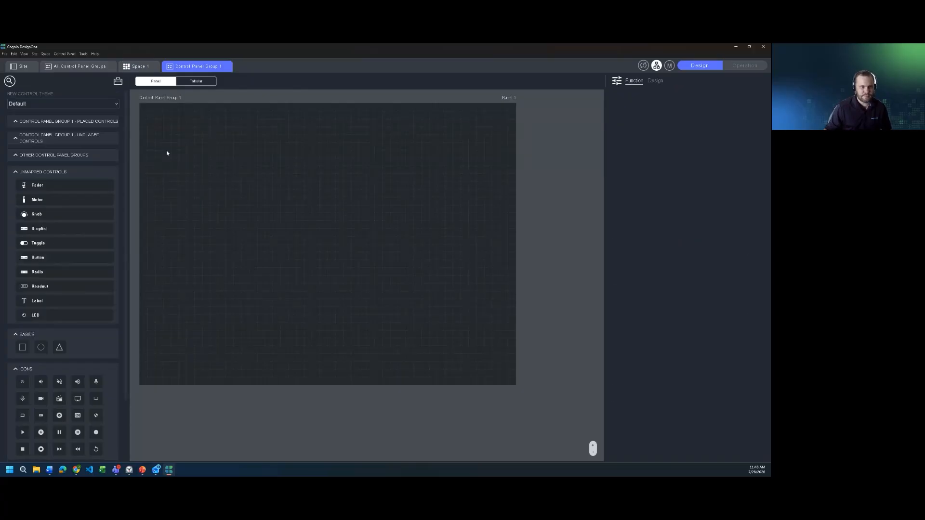
pyautogui.moveTo(216, 174); pyautogui.dragTo(219, 174)
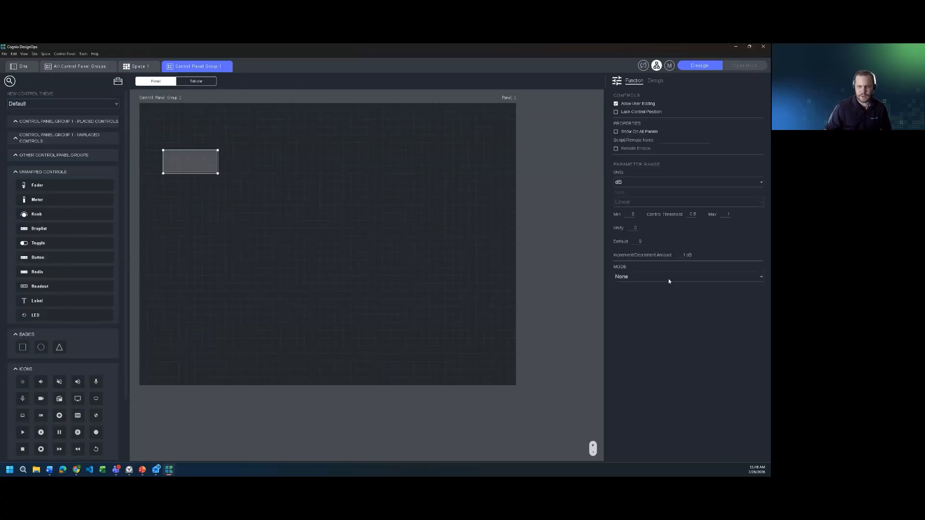
pyautogui.click(669, 281)
pyautogui.click(651, 299)
pyautogui.click(649, 303)
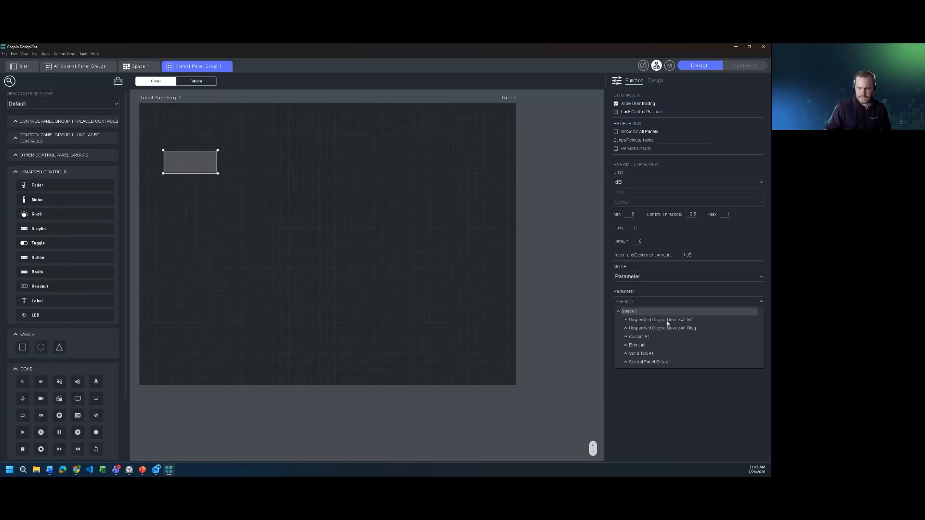
pyautogui.click(626, 354)
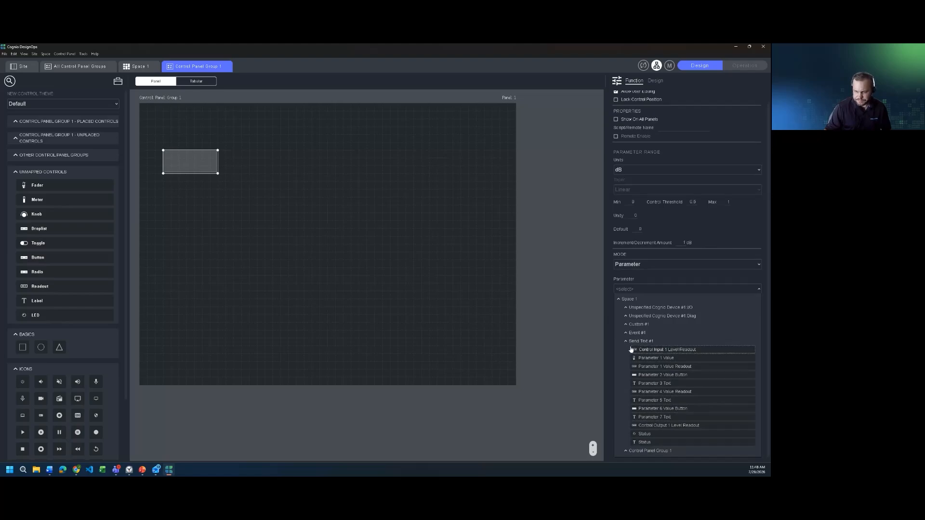
pyautogui.click(627, 342)
pyautogui.click(625, 345)
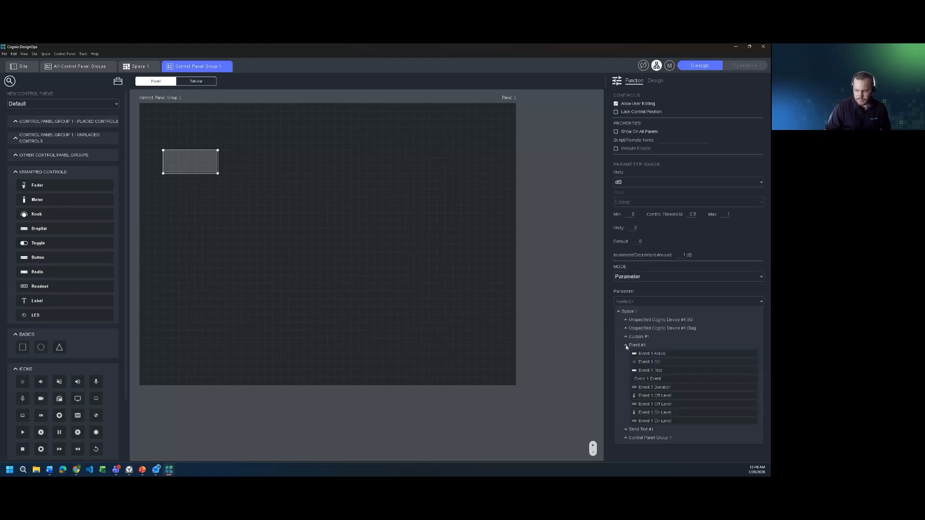
pyautogui.click(656, 365)
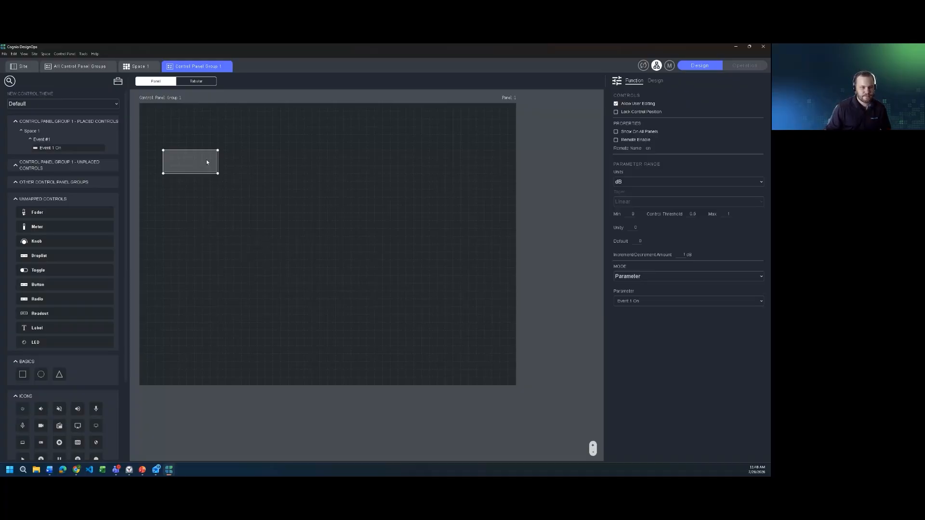
pyautogui.moveTo(190, 161); pyautogui.dragTo(183, 137)
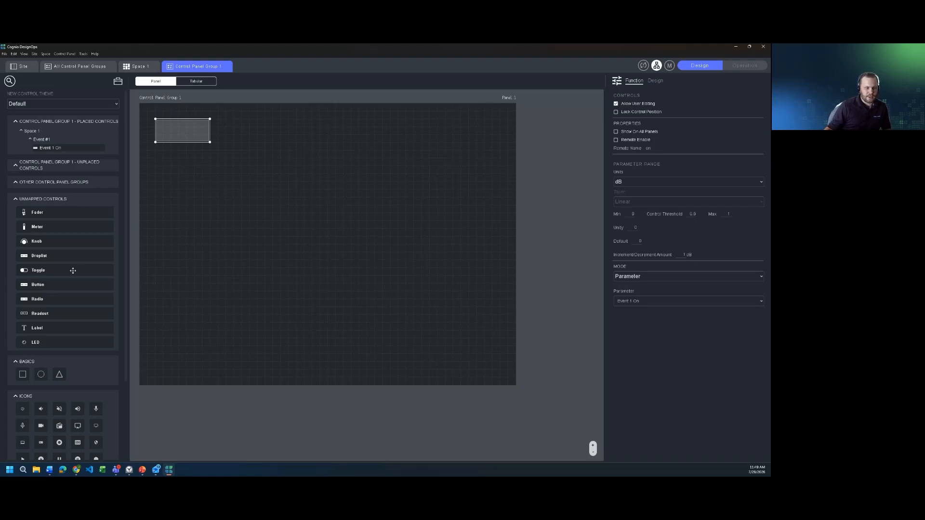
# - Add an enlarged unmapped toggle centred near the panel's lower edge and switch to Operation mode
pyautogui.moveTo(72, 270); pyautogui.dragTo(264, 307)
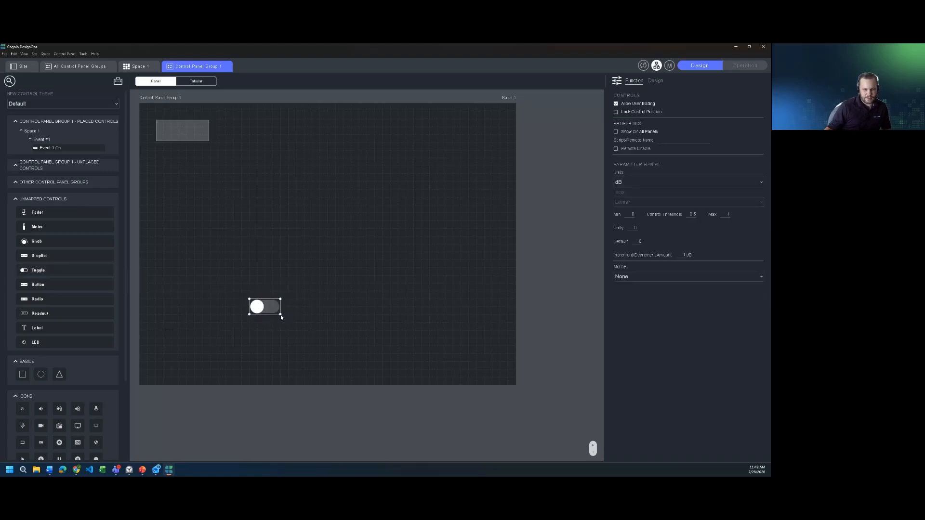
pyautogui.moveTo(281, 315); pyautogui.dragTo(329, 349)
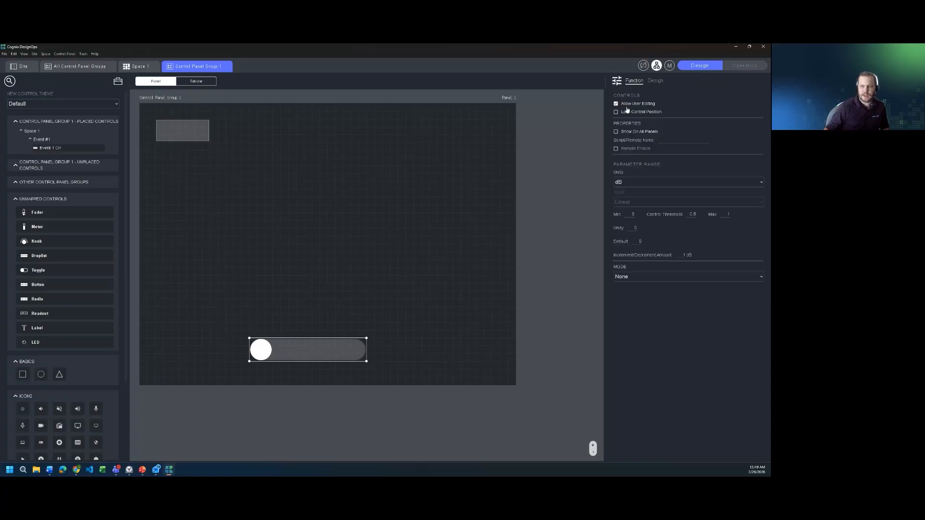
pyautogui.click(742, 66)
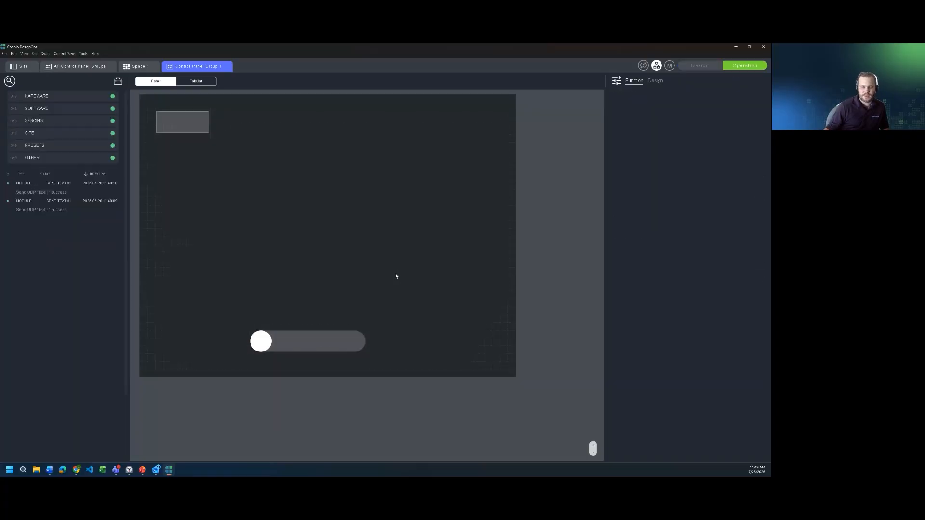
# - Test the toggle in Operation mode, leaving it switched on, and return to Design mode with the toggle selected
pyautogui.click(270, 342)
pyautogui.click(362, 345)
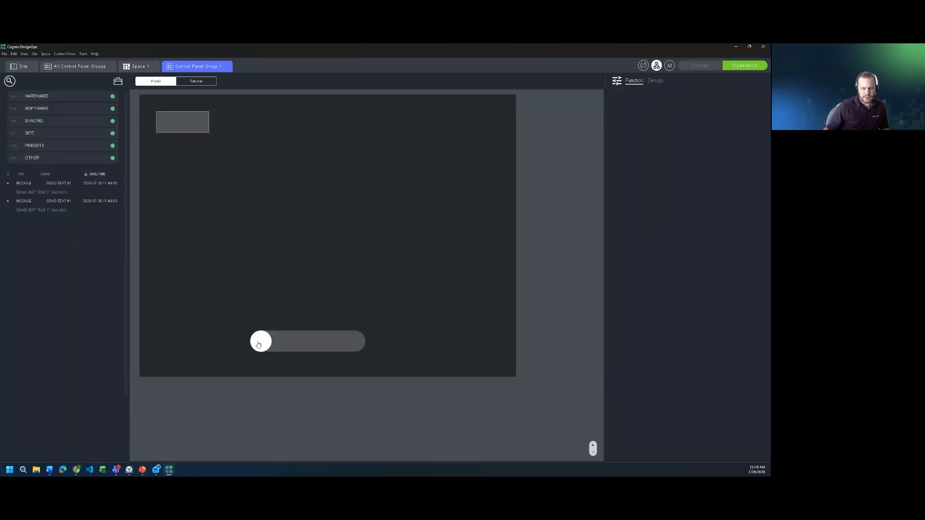
pyautogui.click(273, 345)
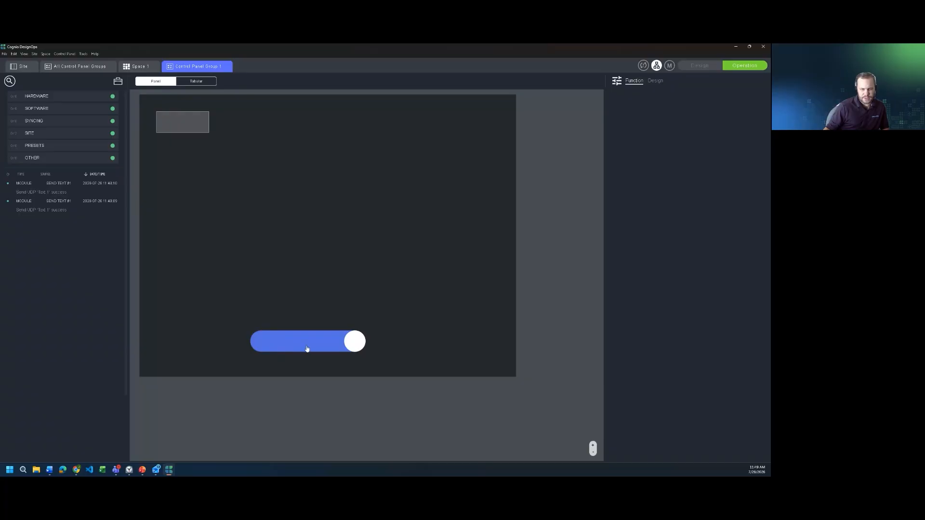
pyautogui.click(698, 66)
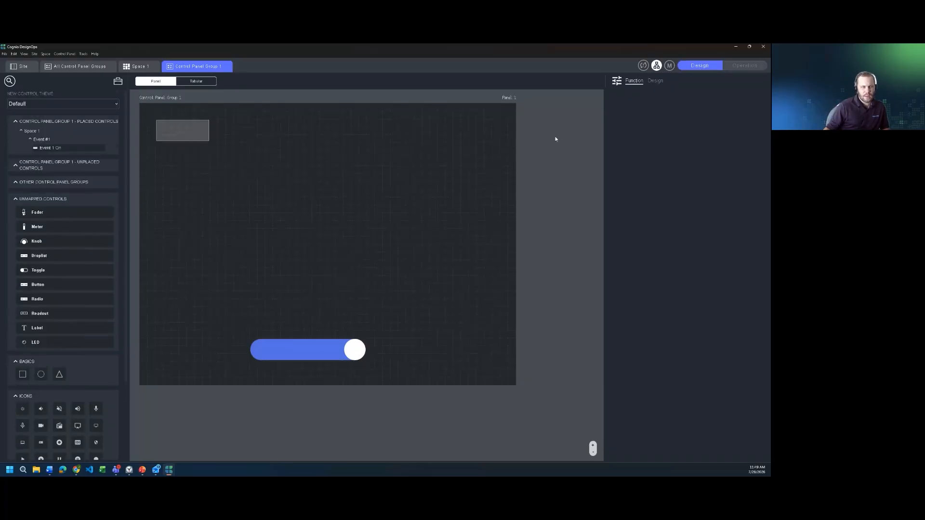
pyautogui.click(352, 342)
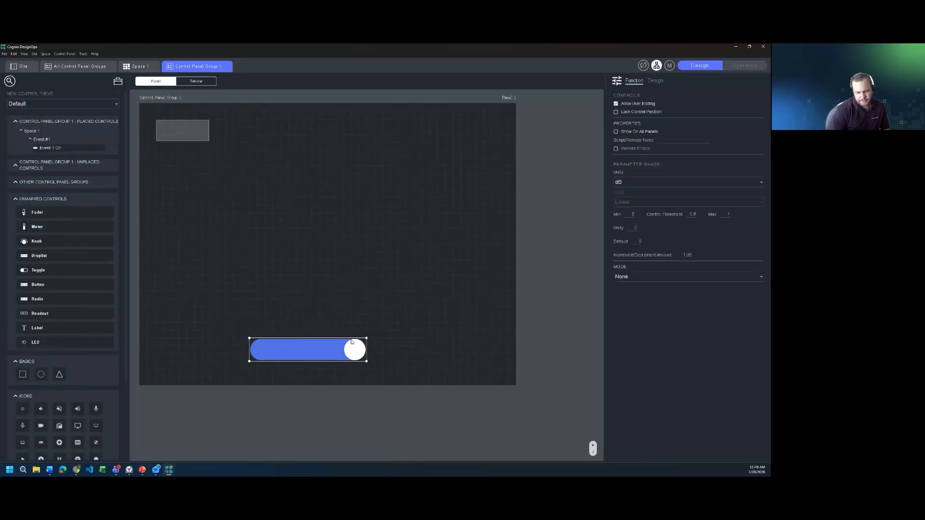
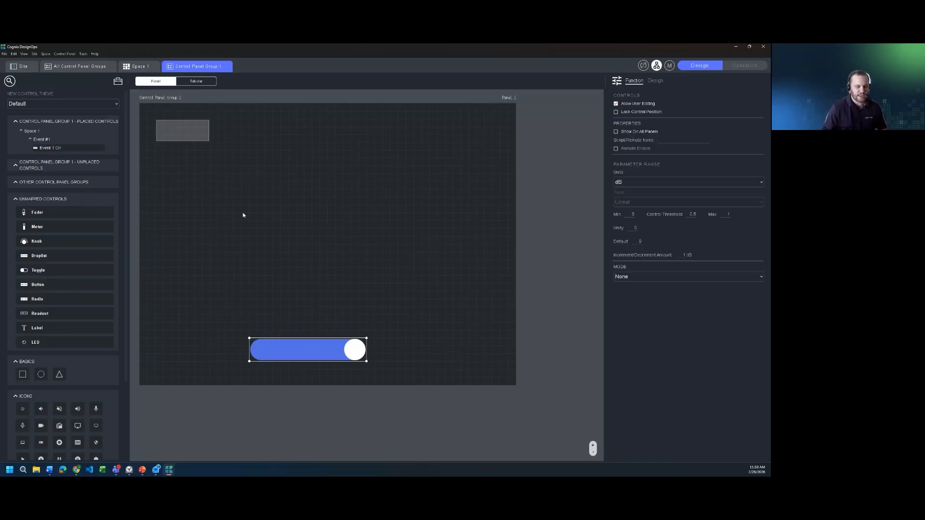
# - In Space 1, move the Send Text module one column right and enable audio inputs on the Custom module
pyautogui.click(143, 67)
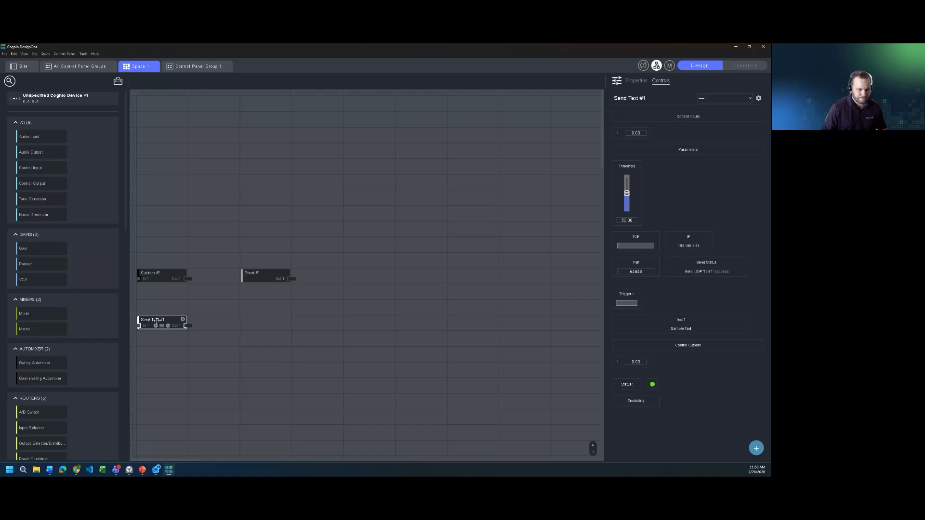
pyautogui.moveTo(158, 317); pyautogui.dragTo(209, 318)
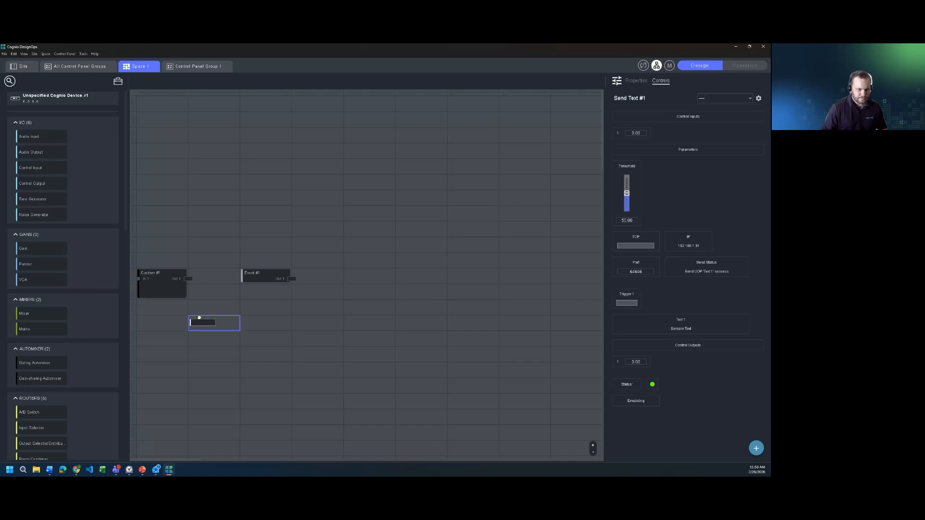
pyautogui.click(149, 273)
pyautogui.click(643, 82)
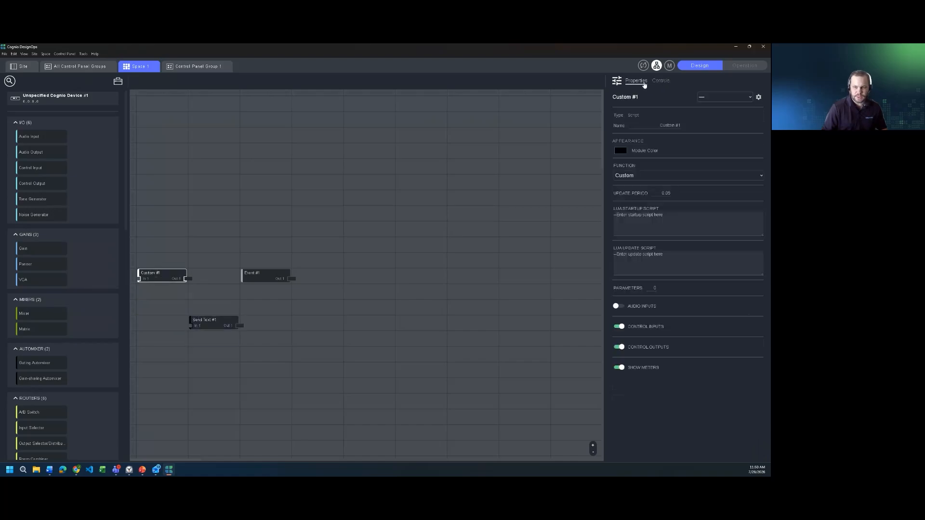
pyautogui.click(617, 306)
# - Move the Custom module up three rows and one column right, in line above the Send Text module
pyautogui.moveTo(139, 273); pyautogui.dragTo(137, 230)
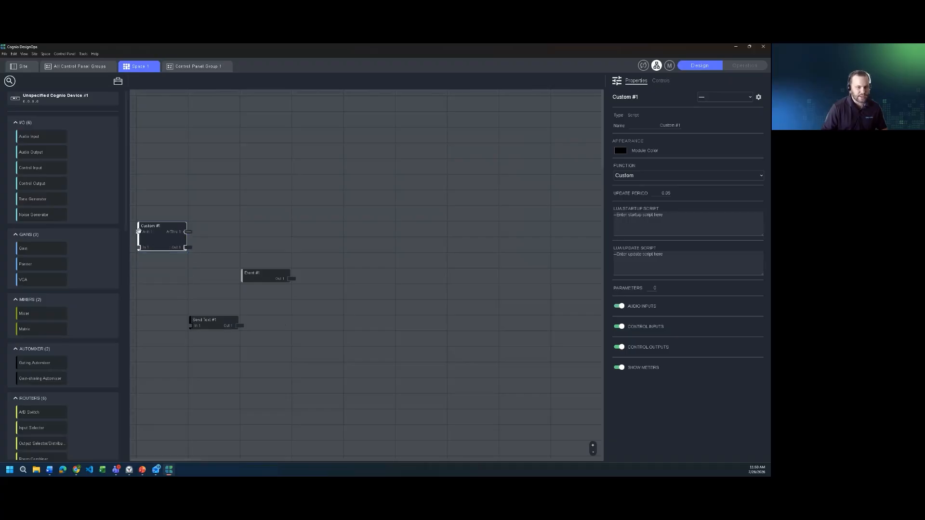
pyautogui.moveTo(141, 238)
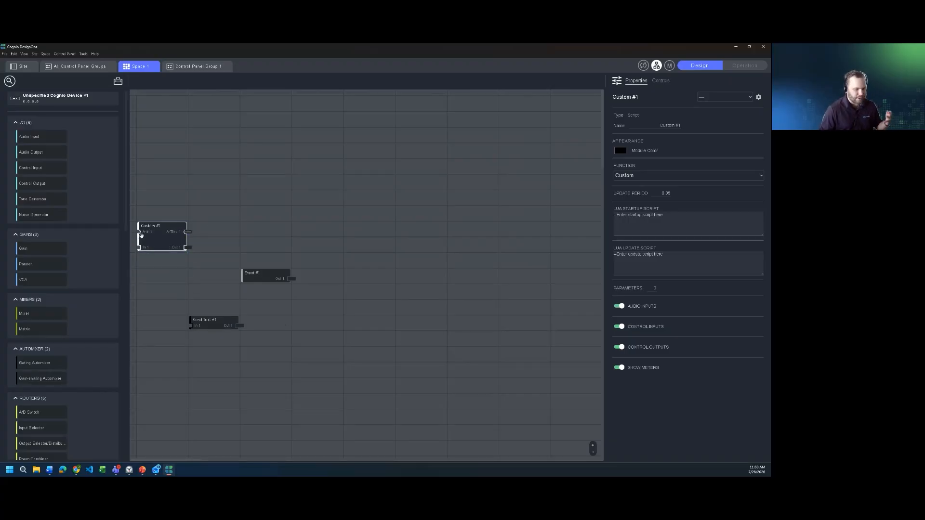
pyautogui.moveTo(165, 226); pyautogui.dragTo(212, 227)
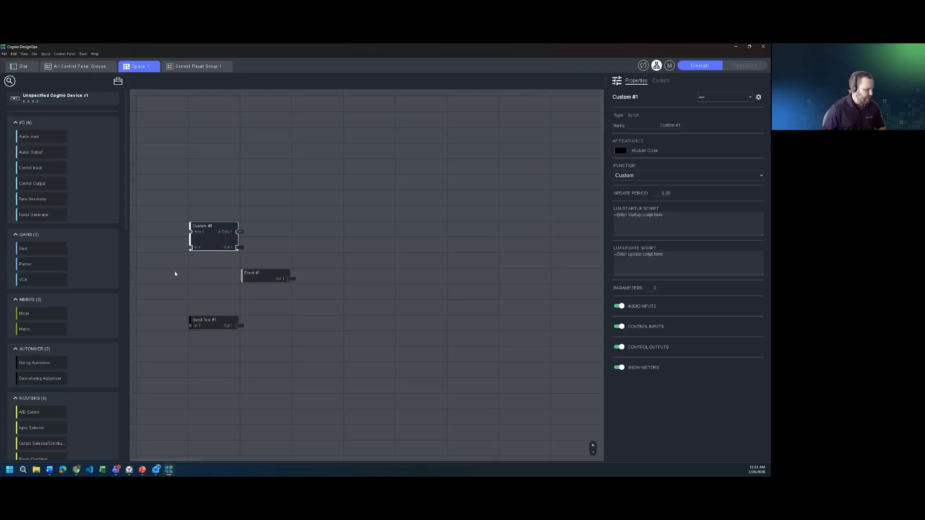
pyautogui.moveTo(196, 245)
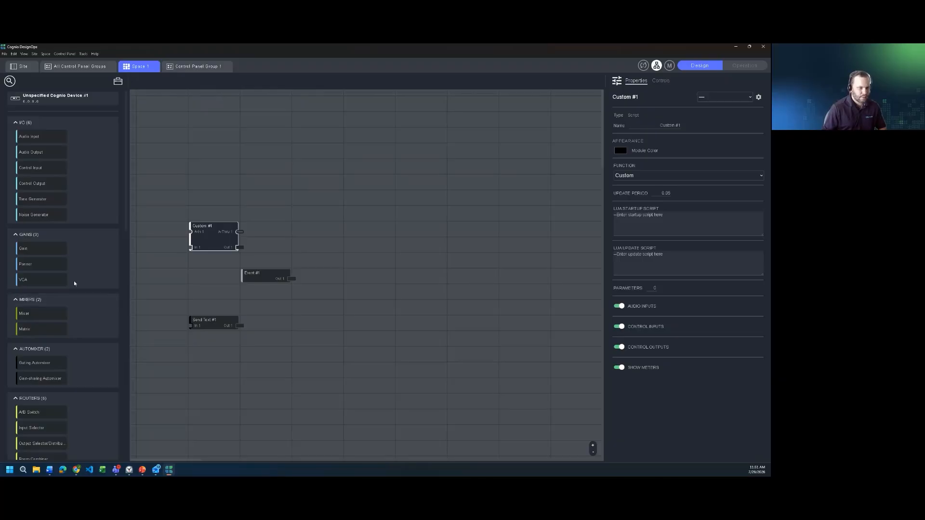
# - Look through the processing module library from the I/O group down to the Meters group
pyautogui.scroll(-2, 73, 281)
pyautogui.scroll(2, 75, 275)
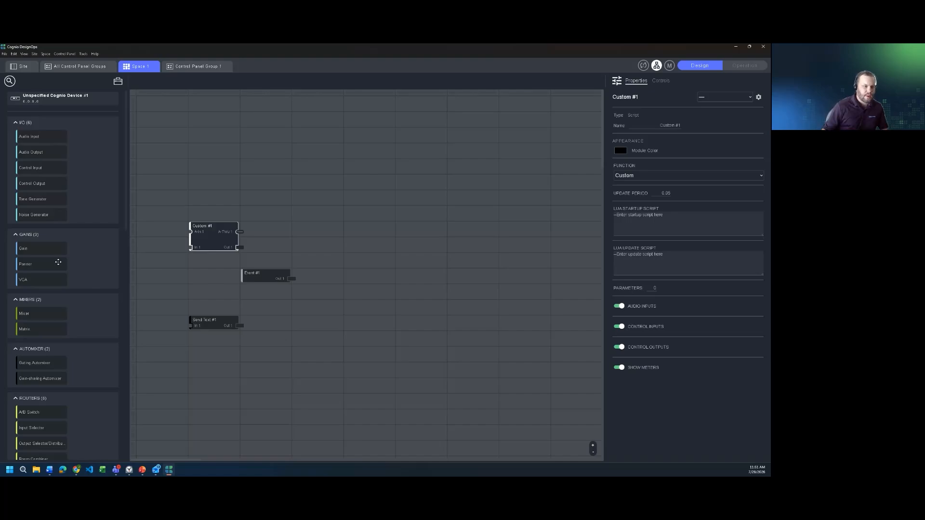
pyautogui.scroll(-7, 66, 273)
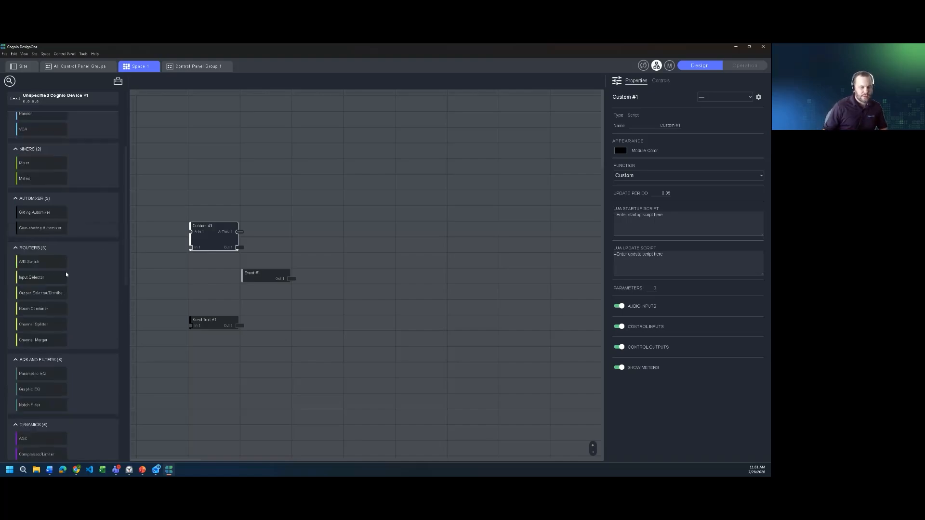
pyautogui.scroll(7, 66, 271)
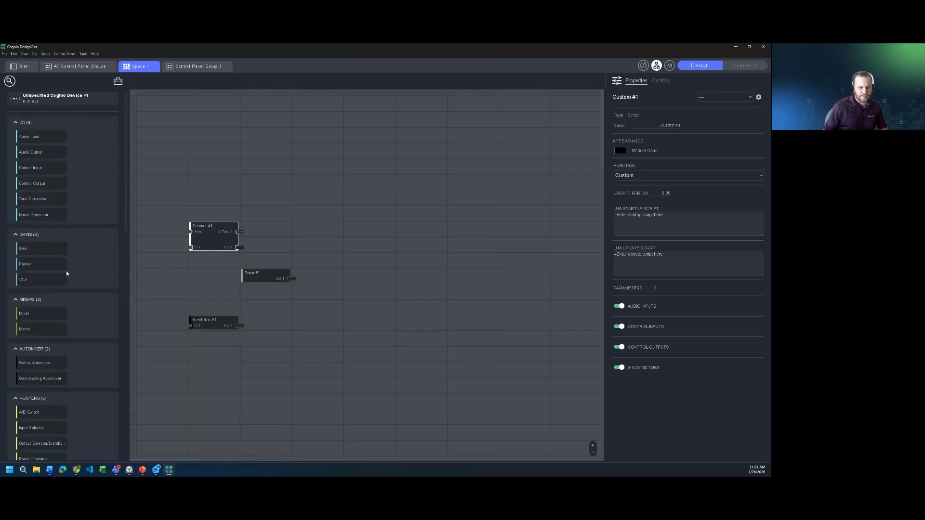
pyautogui.scroll(-8, 66, 272)
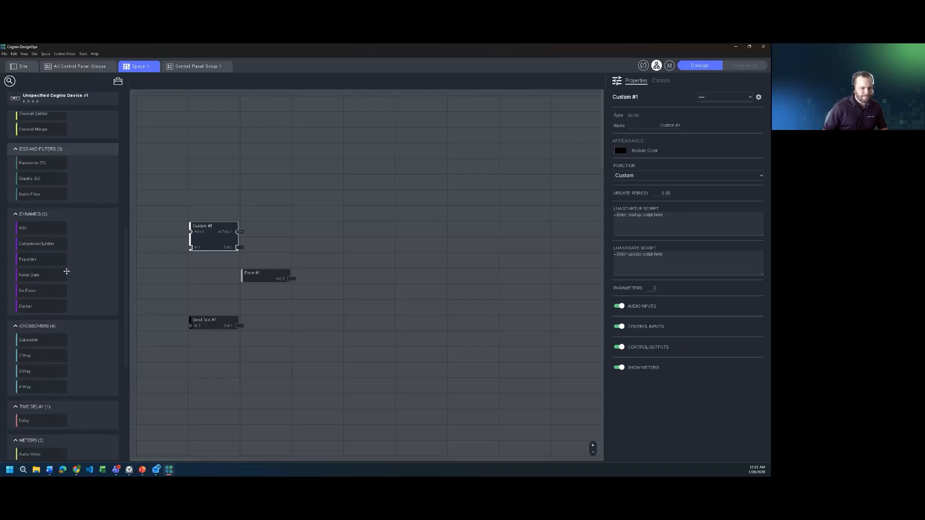
pyautogui.scroll(6, 66, 272)
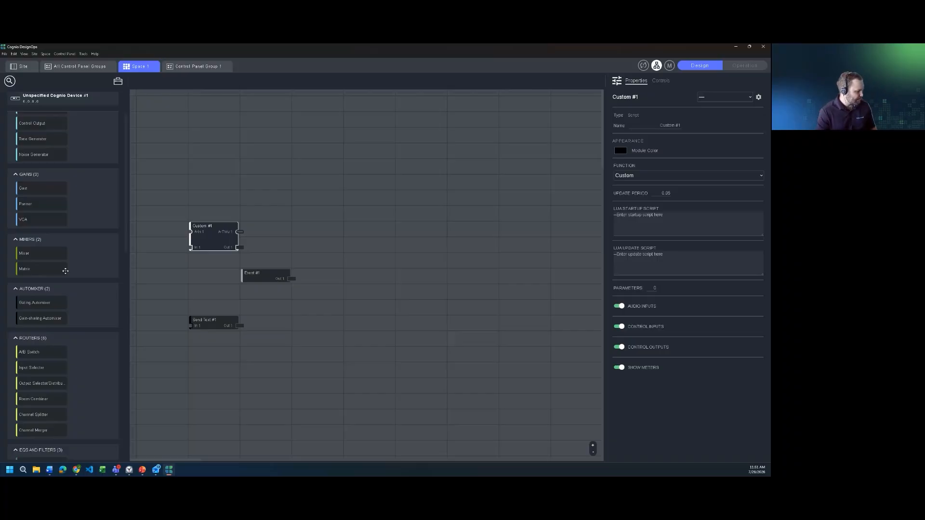
pyautogui.scroll(2, 111, 250)
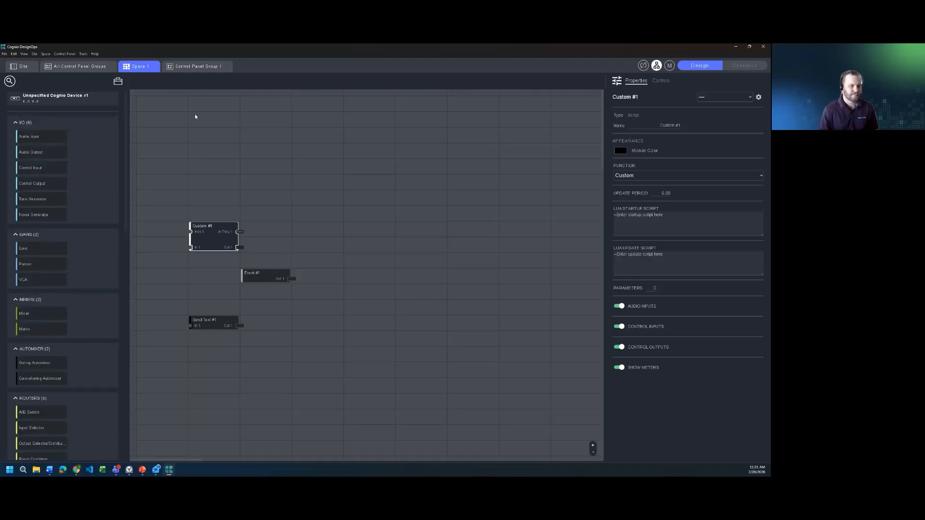
# - Add a second control panel group to the unspecified Cognio device in the site view
pyautogui.click(198, 68)
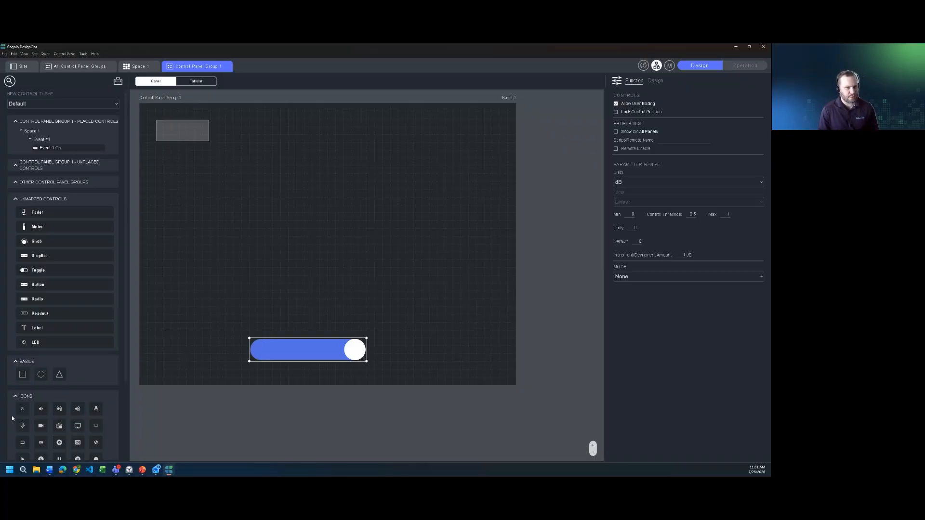
pyautogui.click(140, 68)
pyautogui.click(77, 66)
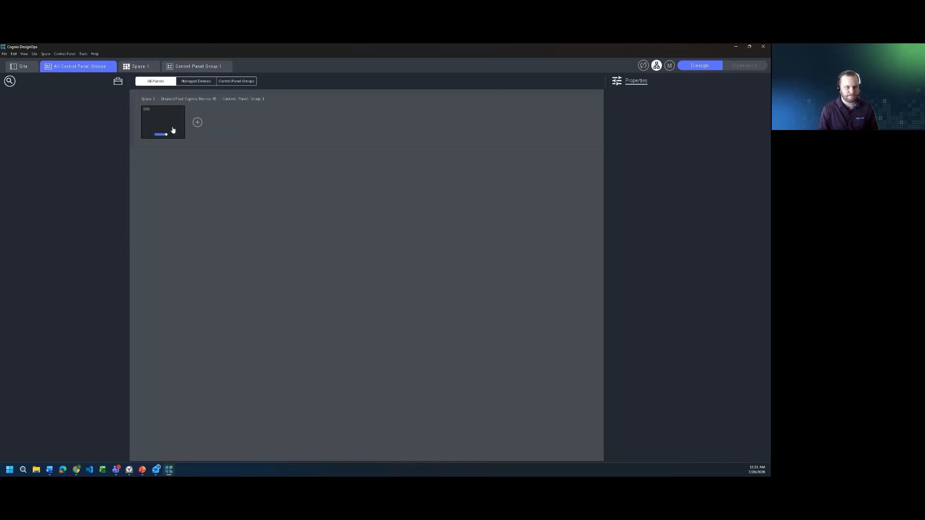
pyautogui.click(26, 70)
pyautogui.click(57, 68)
pyautogui.click(25, 69)
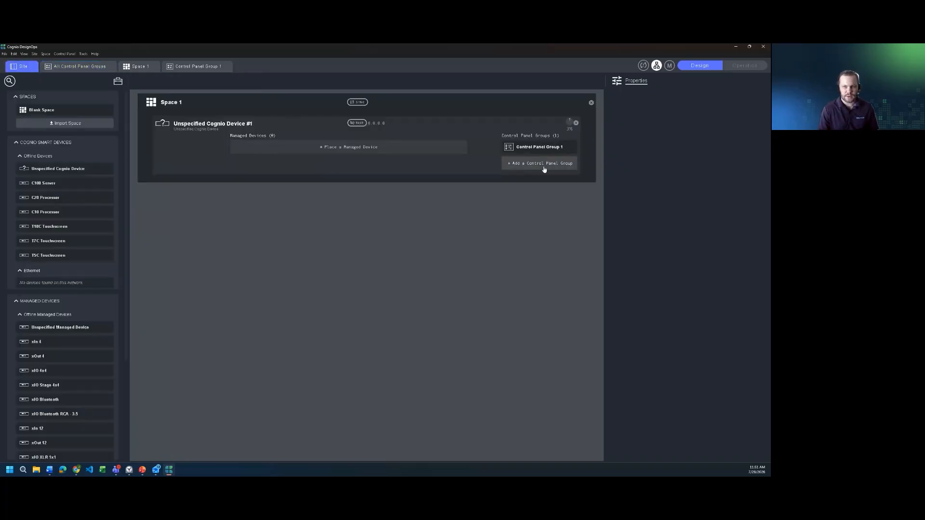
pyautogui.click(544, 167)
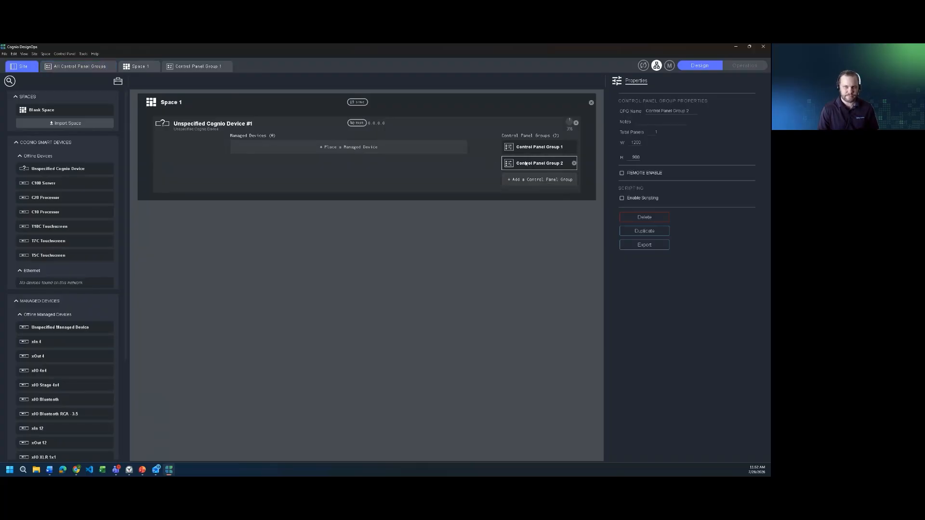
# - Open the Control Panel Group 1 panel from the overview of all groups and move its button near the panel's centre
pyautogui.click(140, 66)
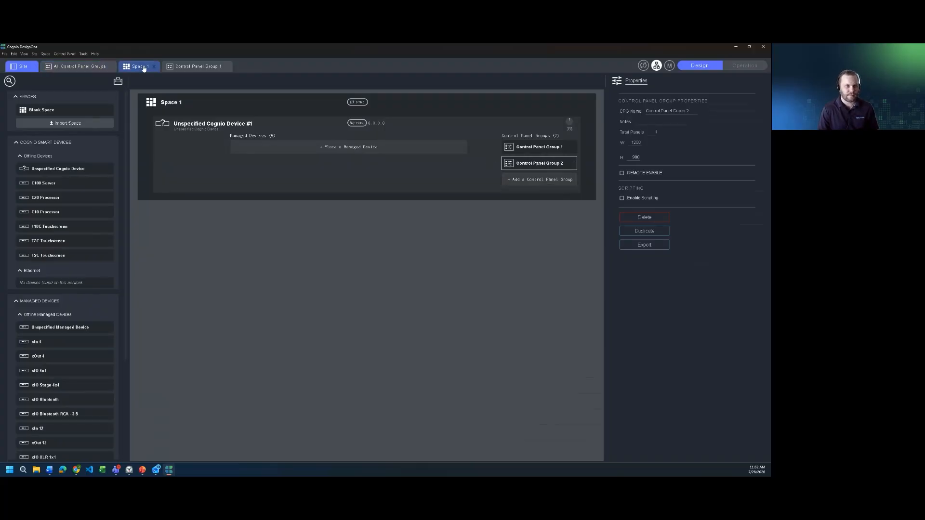
pyautogui.click(94, 68)
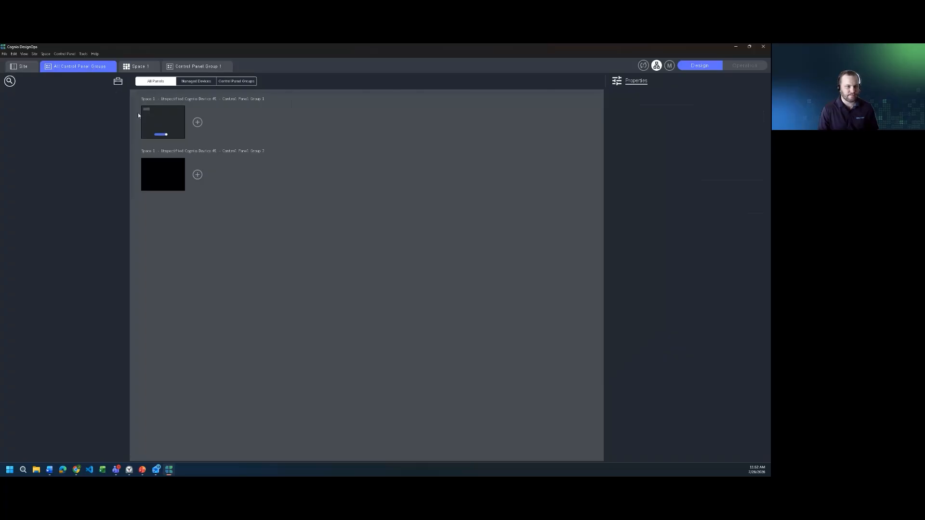
pyautogui.doubleClick(168, 127)
pyautogui.moveTo(180, 135); pyautogui.dragTo(283, 213)
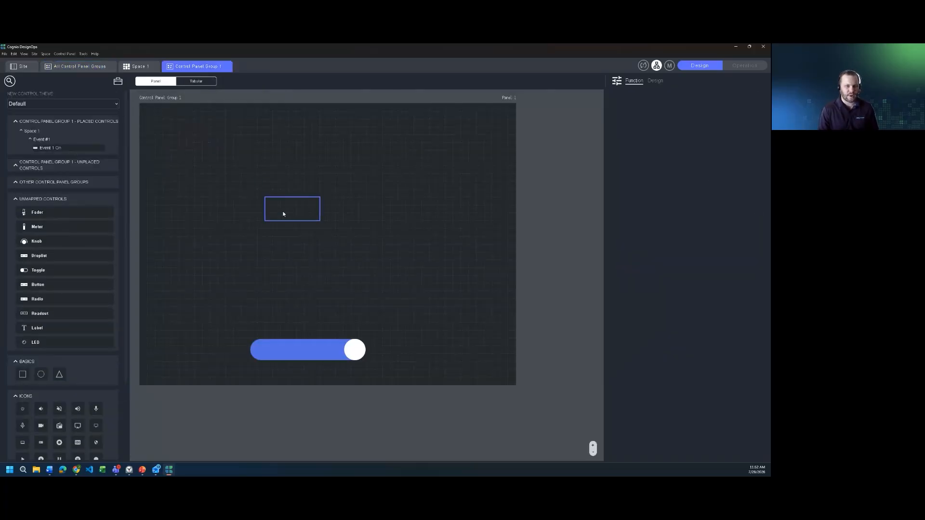
# - Set the width of Control Panel Group 1 to 600
pyautogui.moveTo(174, 127); pyautogui.dragTo(430, 379)
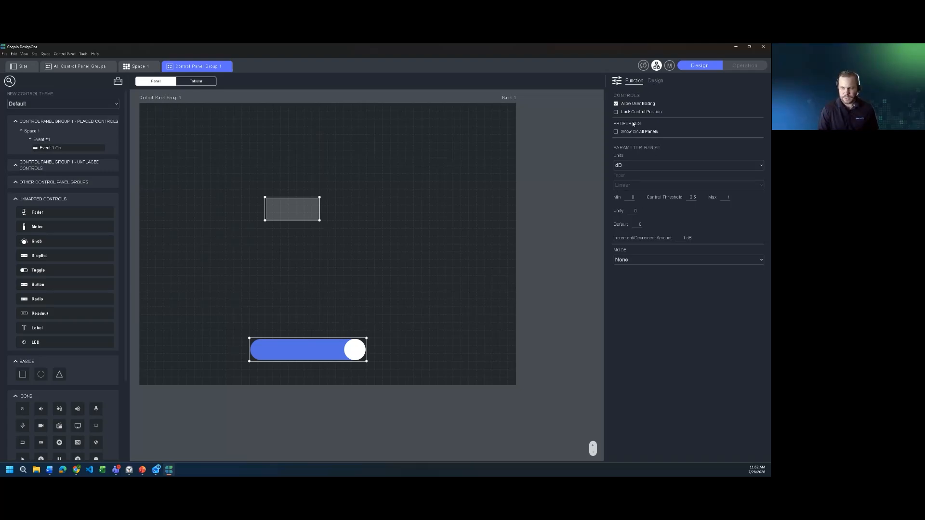
pyautogui.click(502, 182)
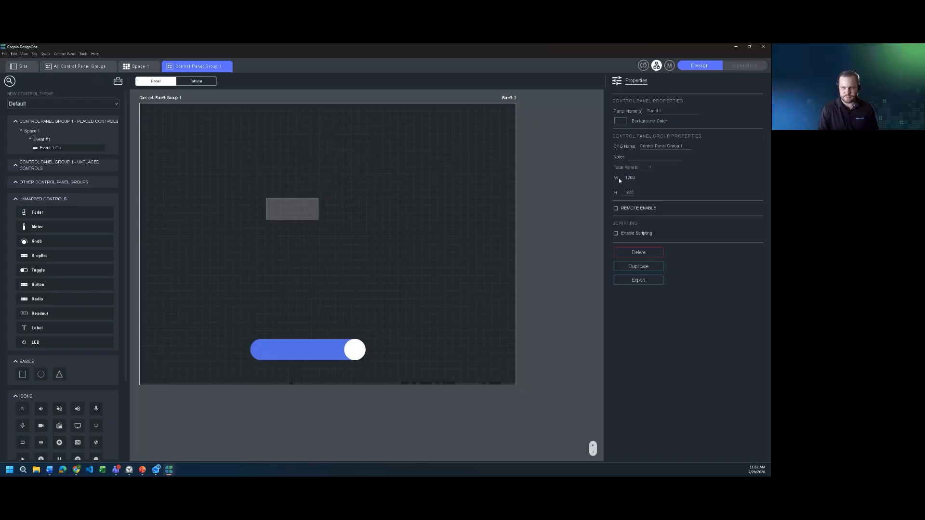
pyautogui.write('600')
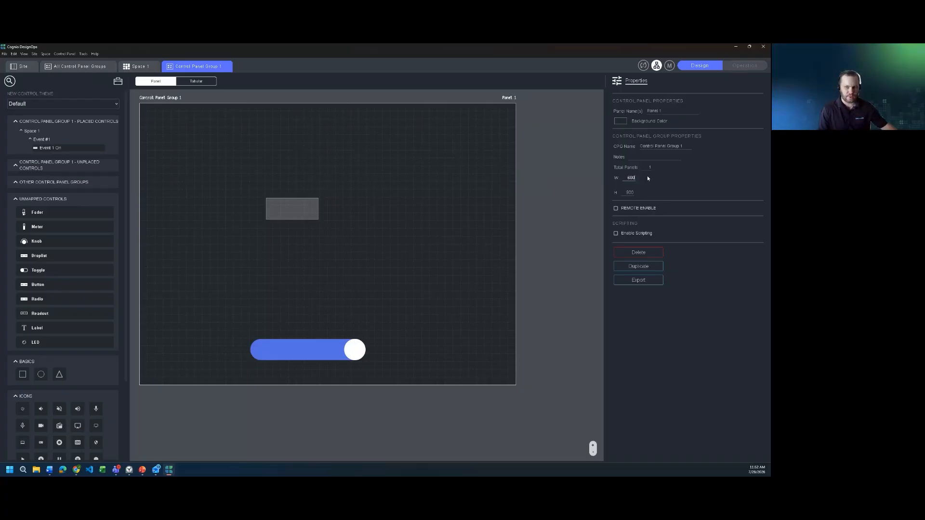
pyautogui.press('Return')
# - Move the toggle and button left into the narrowed panel and shift both controls up together
pyautogui.moveTo(329, 351); pyautogui.dragTo(252, 351)
pyautogui.moveTo(286, 212); pyautogui.dragTo(214, 212)
pyautogui.moveTo(320, 374); pyautogui.dragTo(136, 137)
pyautogui.moveTo(228, 210); pyautogui.dragTo(230, 180)
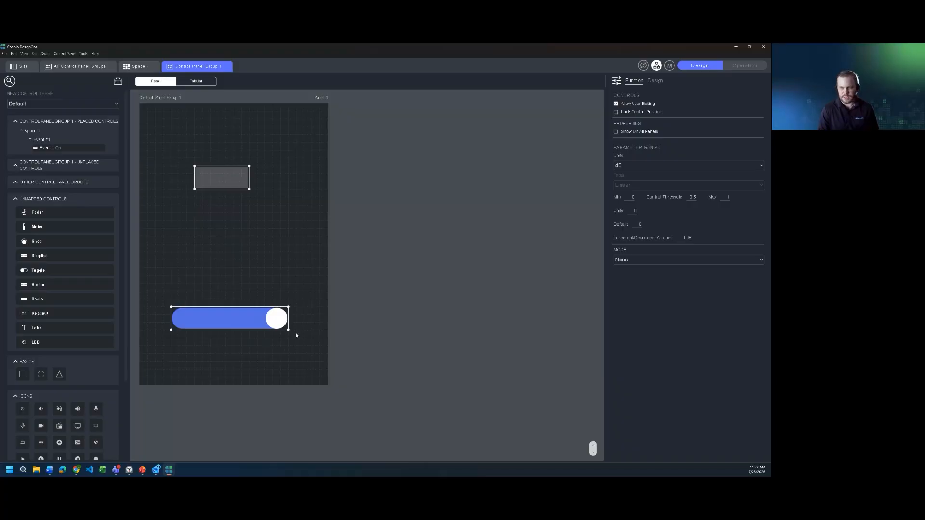
# - Move the button down closer to the toggle and place an unmapped LED above the button
pyautogui.click(283, 298)
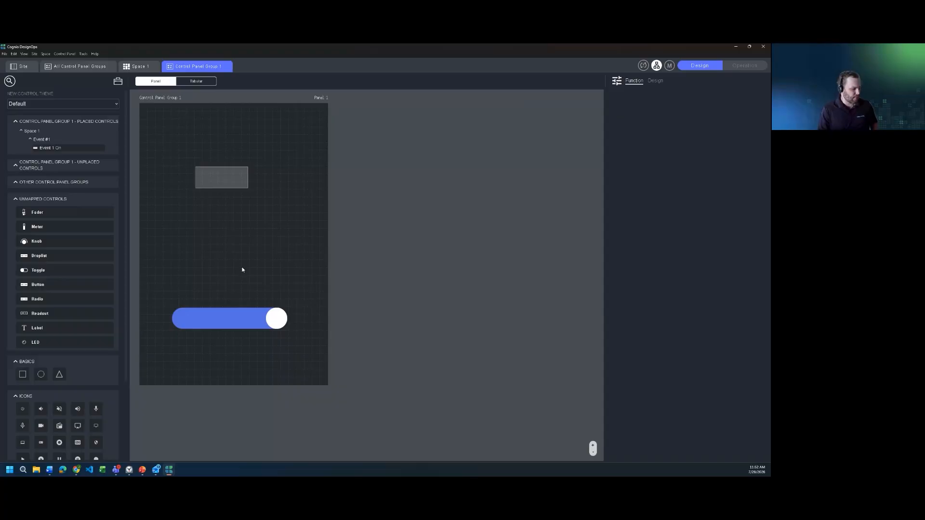
pyautogui.moveTo(223, 179); pyautogui.dragTo(230, 256)
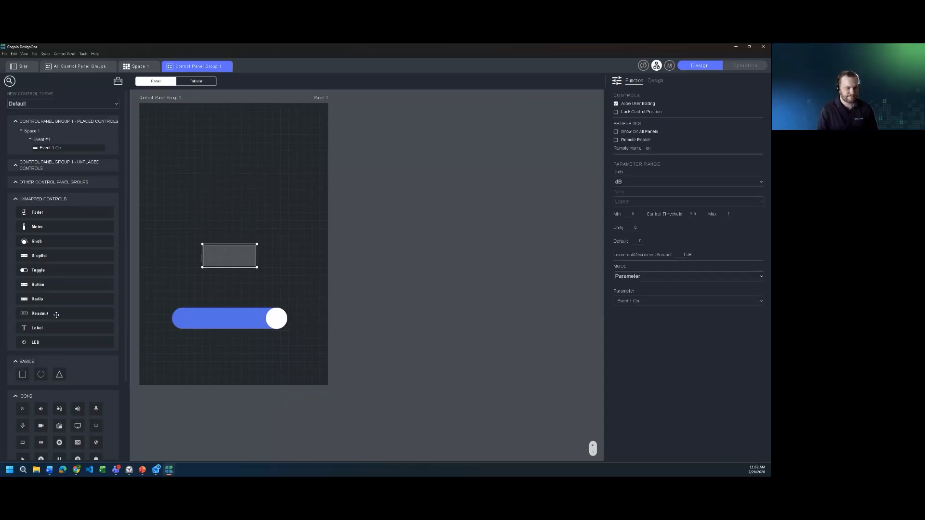
pyautogui.moveTo(57, 342); pyautogui.dragTo(228, 197)
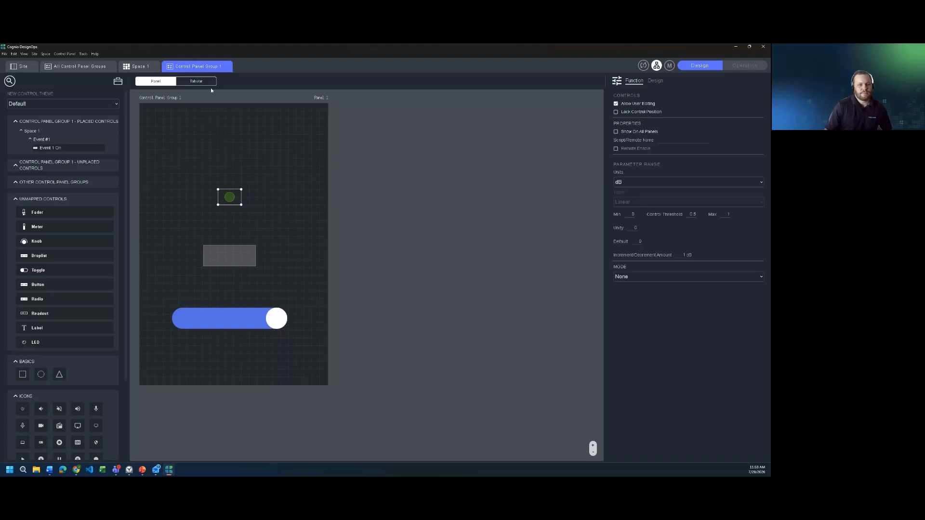
pyautogui.click(216, 164)
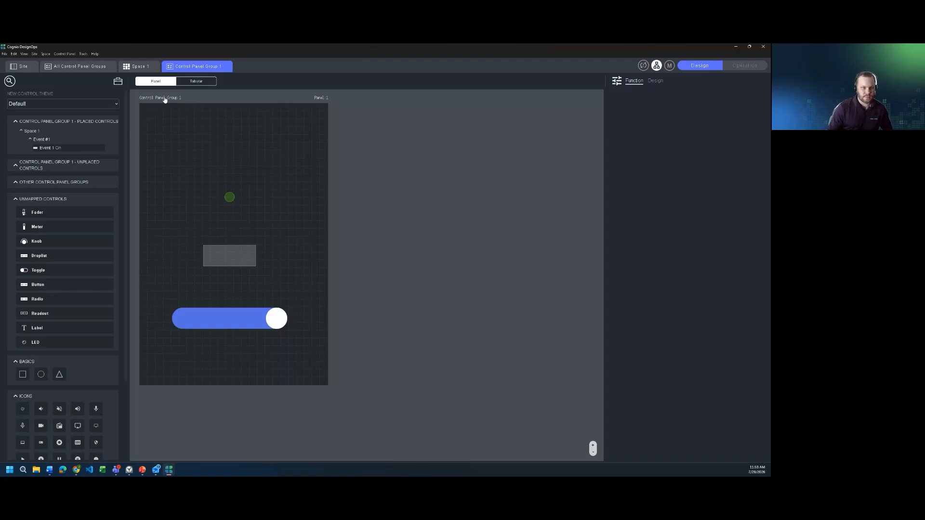
# - Show the panel's controls in tabular form and turn on Remote Enable for the Event #1 On button
pyautogui.click(195, 80)
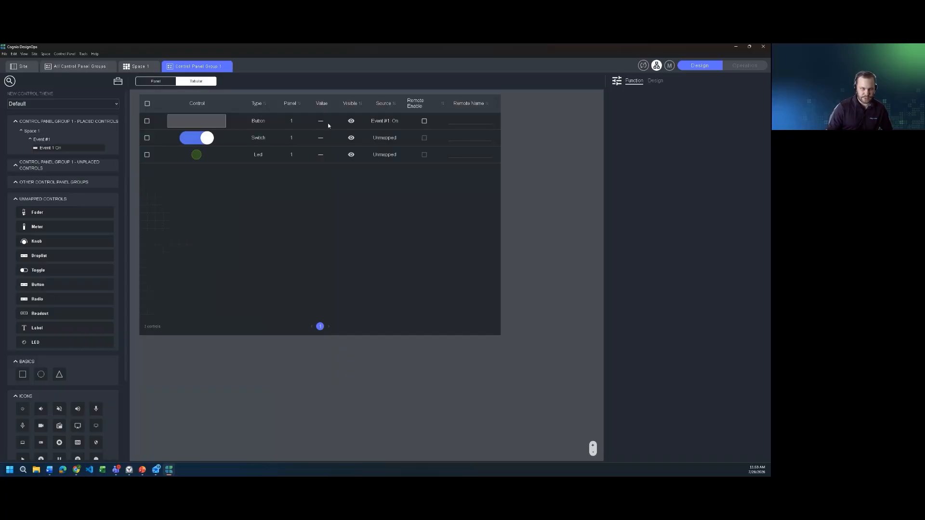
pyautogui.click(424, 122)
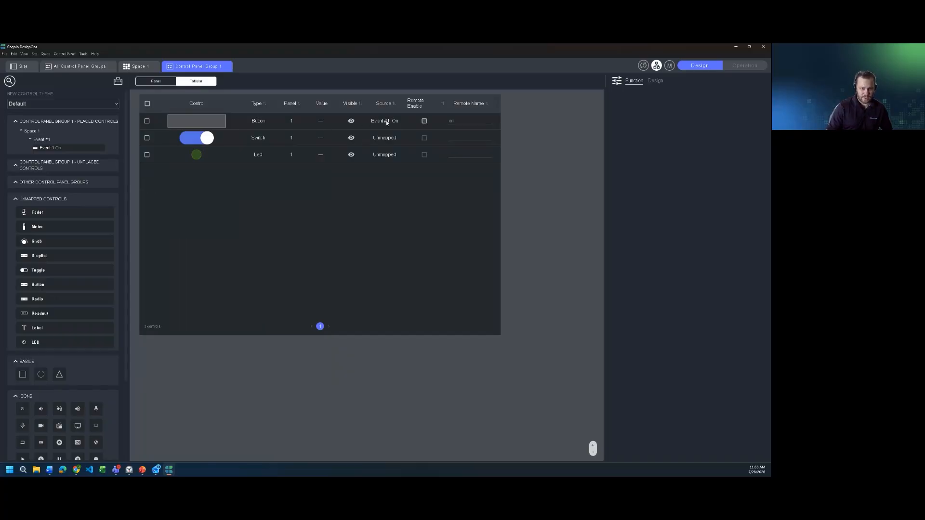
# - Reopen Control Panel Group 1 from the overview of all control panel groups and switch from its tabular view to its panel layout
pyautogui.click(351, 121)
pyautogui.click(139, 67)
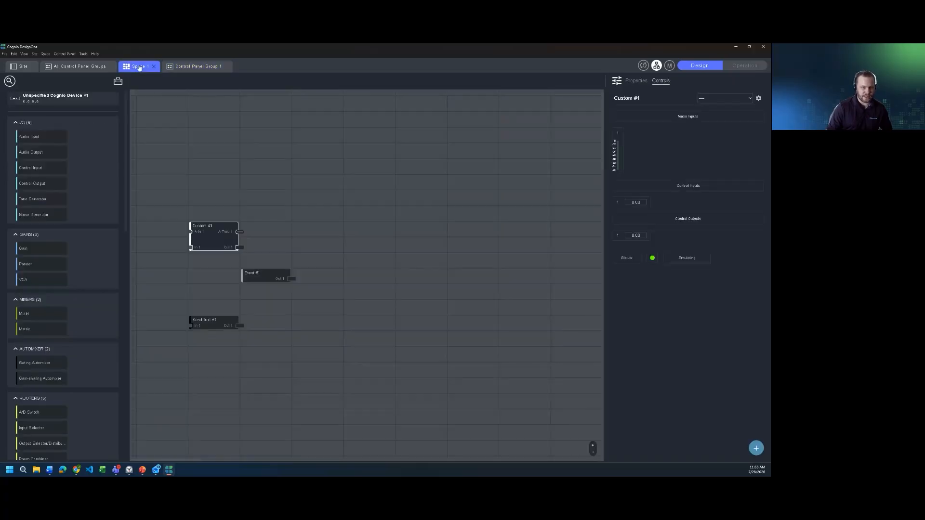
pyautogui.click(87, 67)
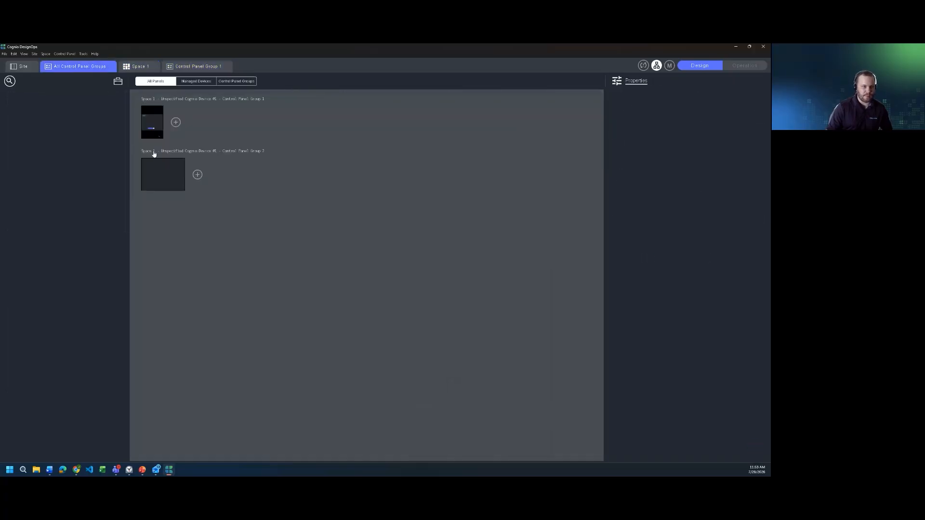
pyautogui.click(153, 123)
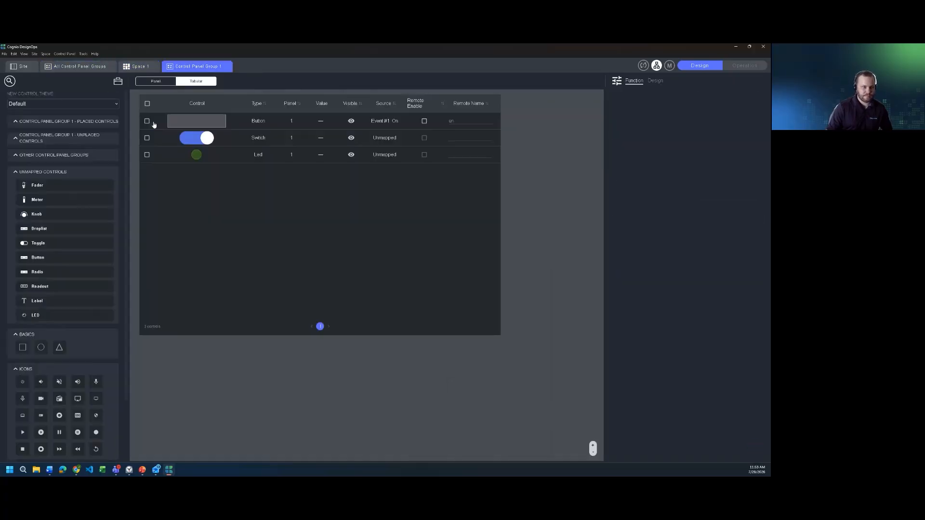
pyautogui.click(152, 84)
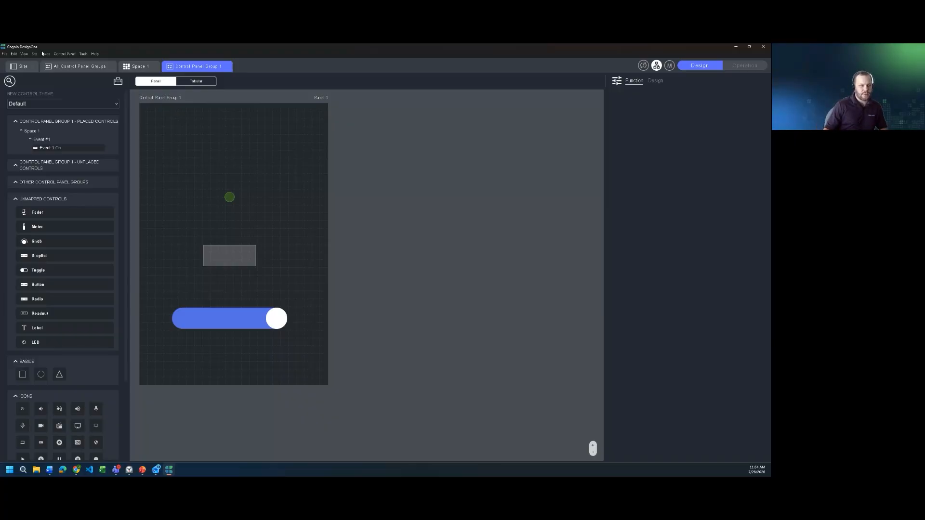
# - Replace the unspecified Cognio device in Space 1 with a T10C Touchscreen and select Control Panel Group 2's panel in the all-groups overview
pyautogui.click(22, 66)
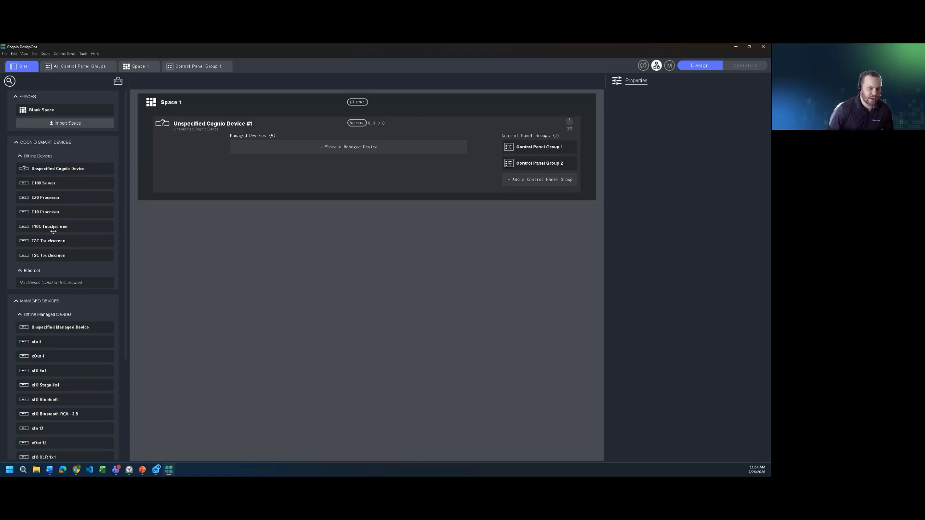
pyautogui.moveTo(53, 231); pyautogui.dragTo(198, 143)
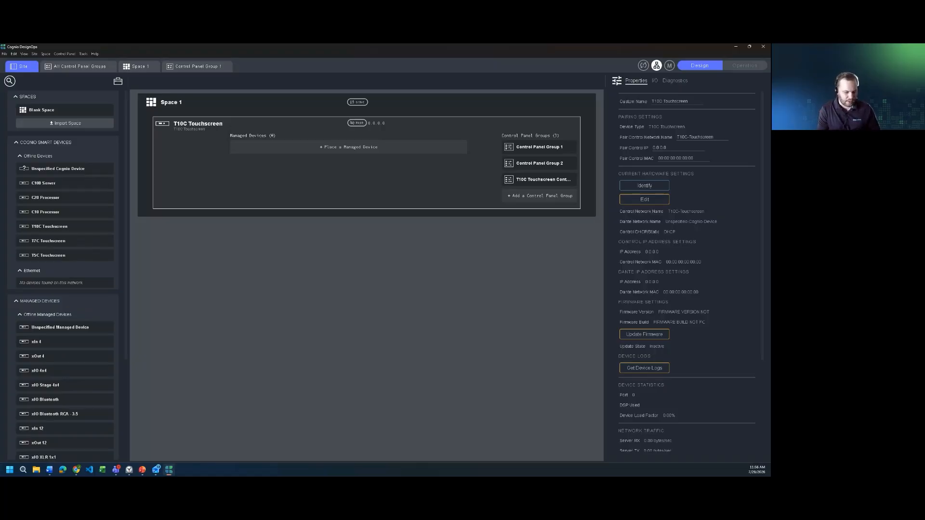
pyautogui.click(94, 67)
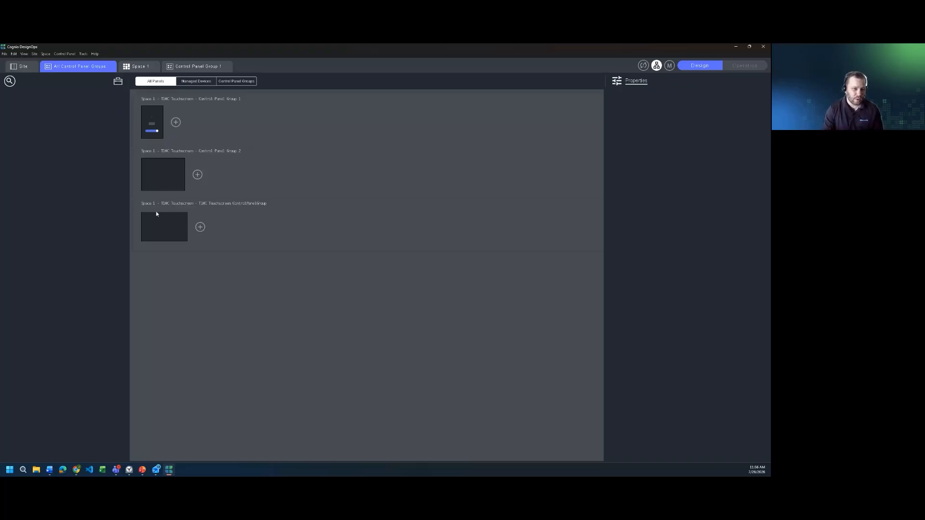
pyautogui.click(159, 180)
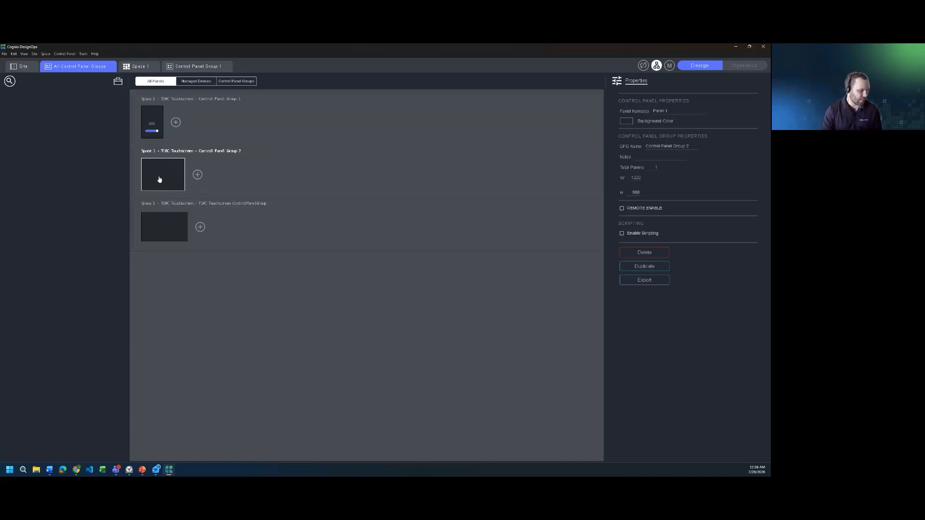
# - Return to the site layout and examine the Cognio devices, managed devices and control panel groups available for placement
pyautogui.click(24, 66)
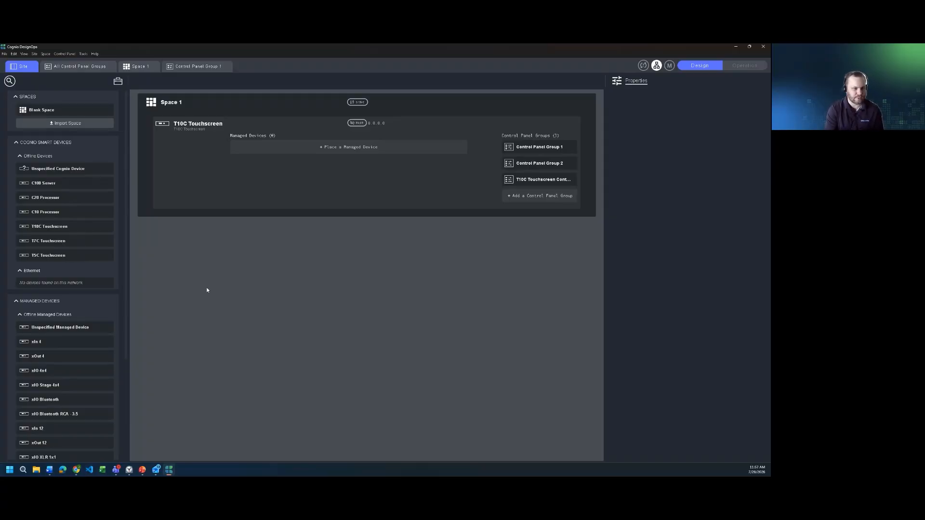
pyautogui.scroll(-3, 97, 366)
pyautogui.scroll(3, 97, 366)
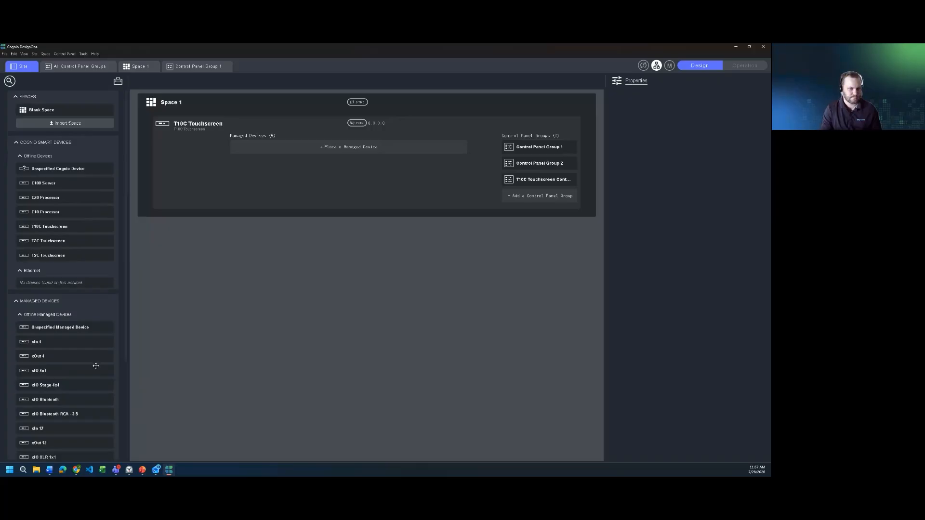
pyautogui.scroll(-3, 96, 366)
pyautogui.scroll(3, 96, 366)
pyautogui.scroll(-3, 96, 366)
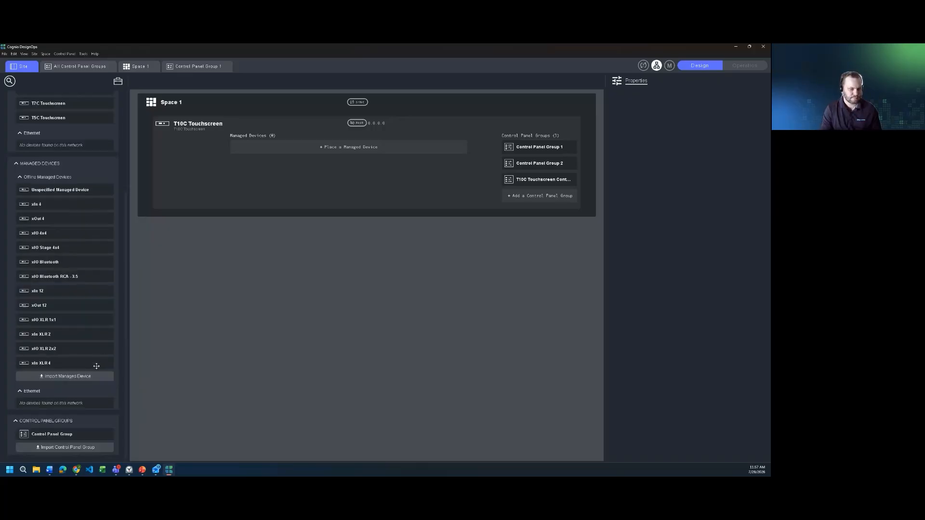
pyautogui.scroll(3, 116, 358)
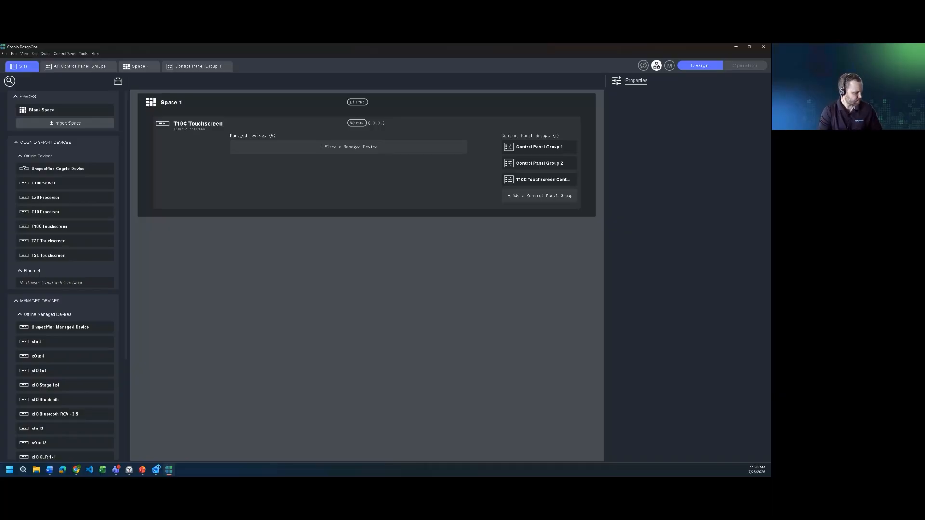
pyautogui.scroll(-3, 83, 364)
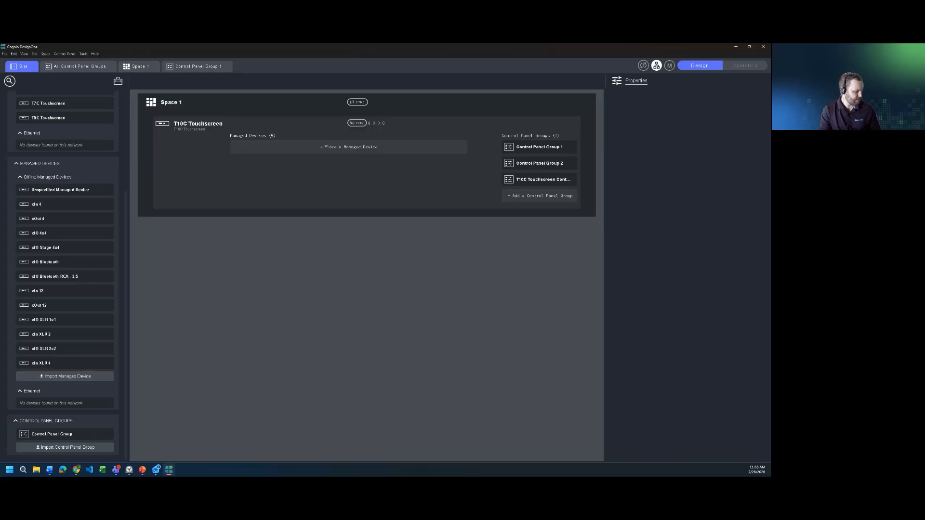